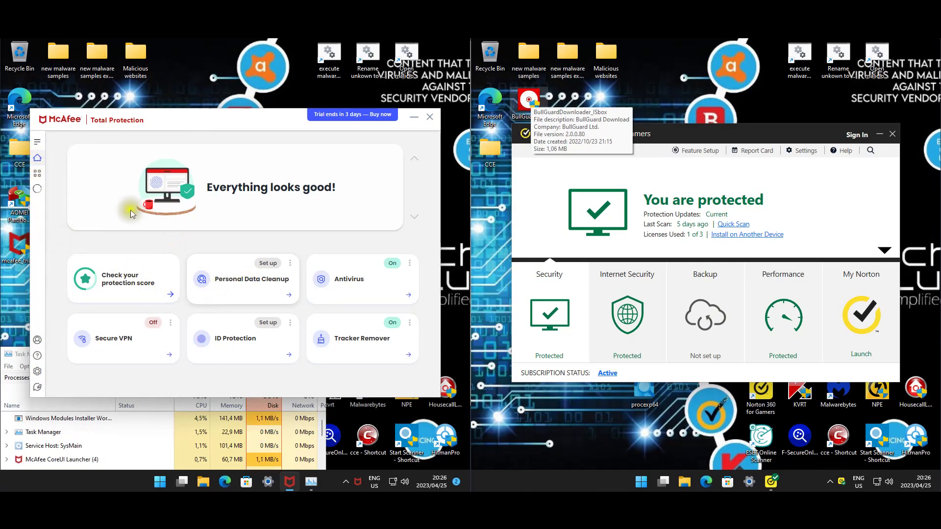
Review the Real-Time Scanning page in McAfee, and examine the firewall's Traffic Controller options
left_click(38, 178)
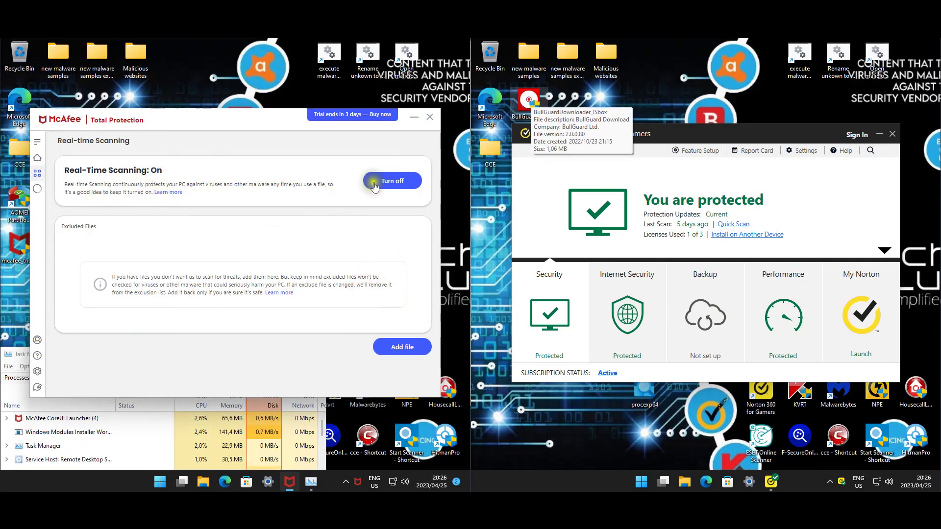
left_click(37, 176)
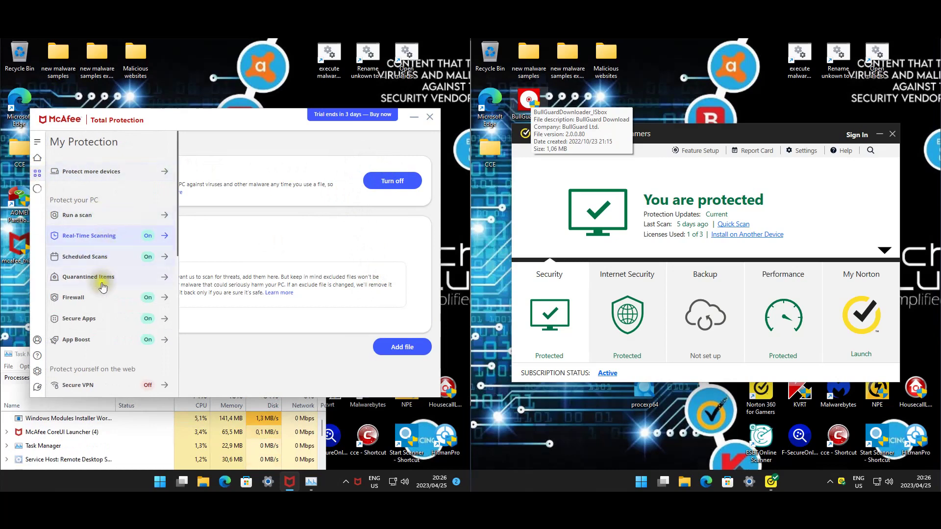
left_click(91, 293)
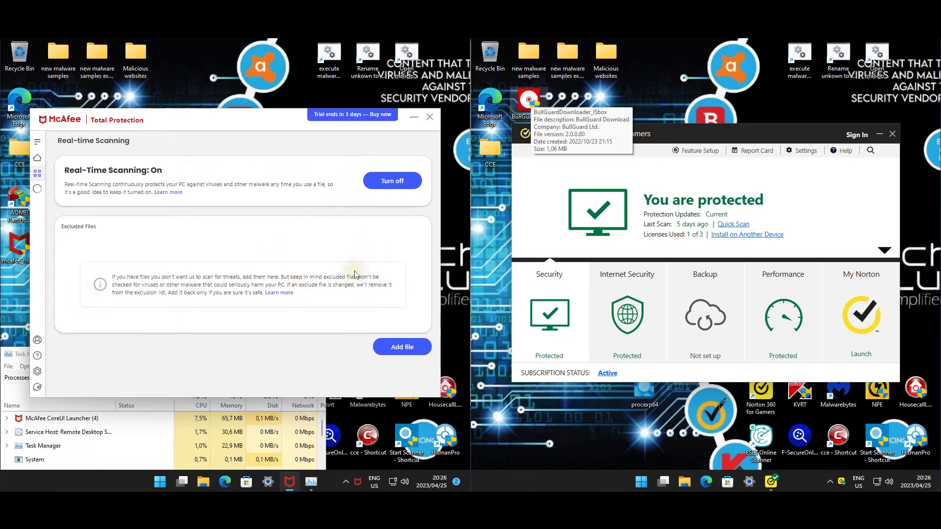
left_click(414, 234)
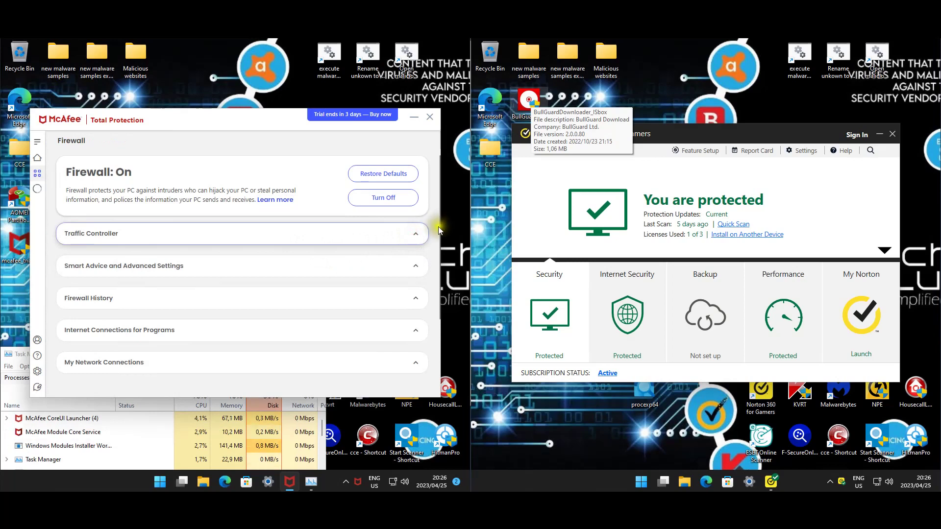
scroll(340, 268, "down", 1)
scroll(333, 277, "down", 1)
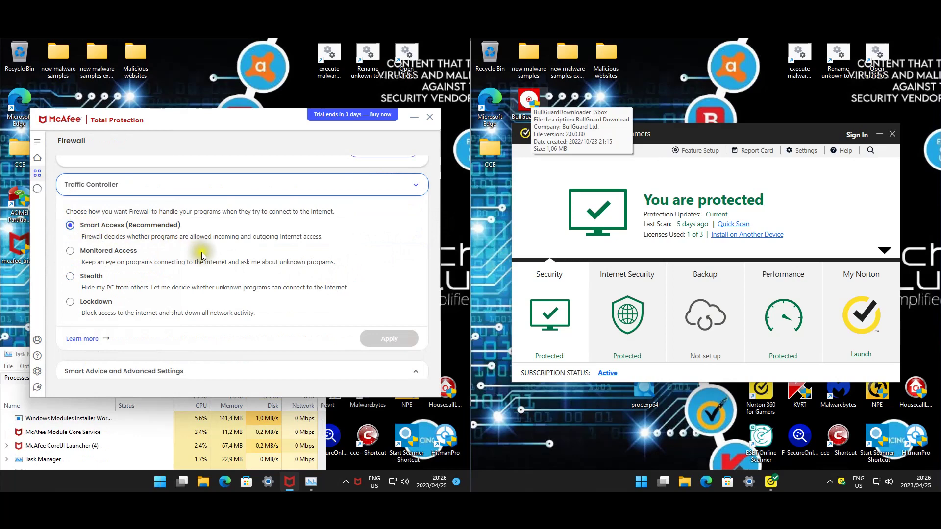
scroll(235, 279, "down", 3)
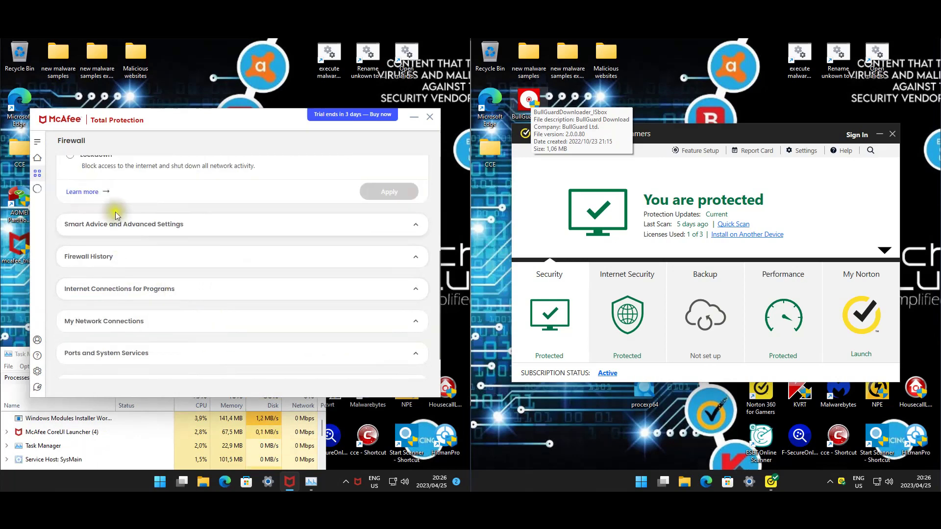
Enable Smart Advice in the firewall's advanced settings with Decide Automatically selected, and apply the change
left_click(130, 224)
left_click(92, 268)
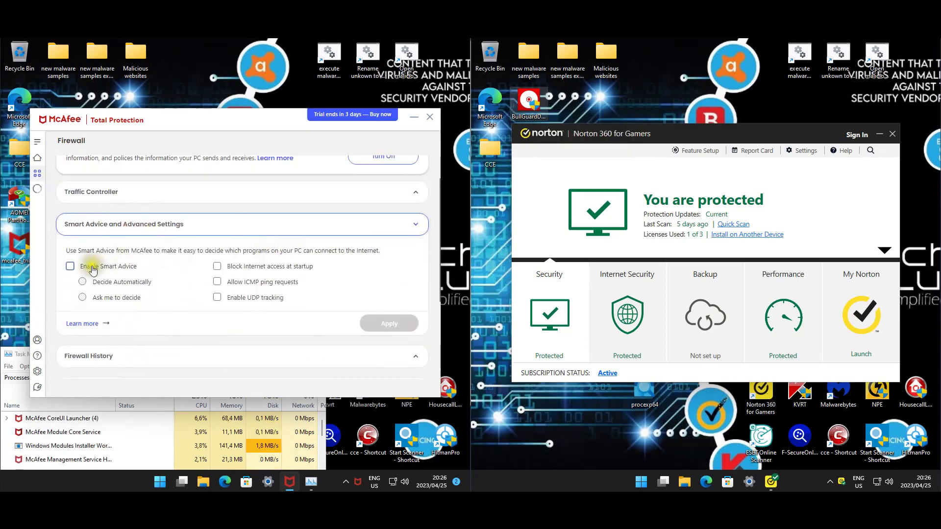
left_click(70, 267)
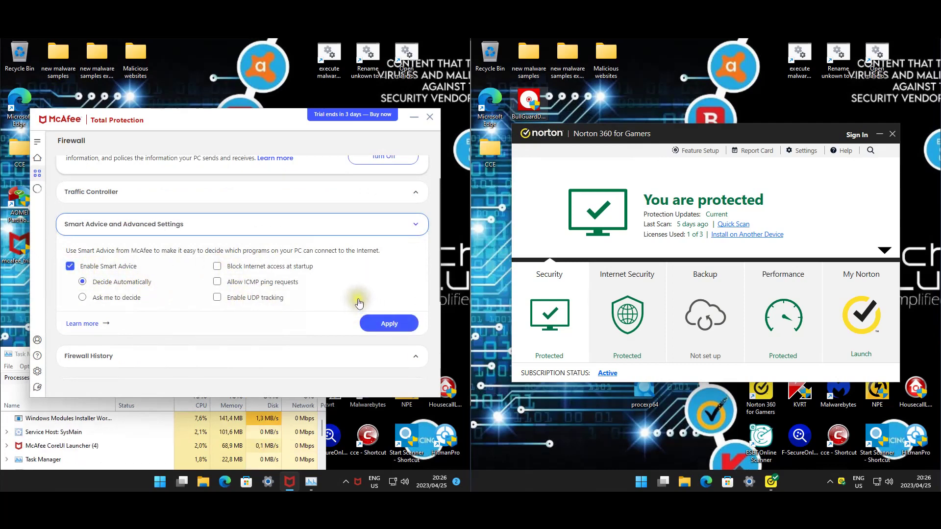
scroll(242, 309, "down", 3)
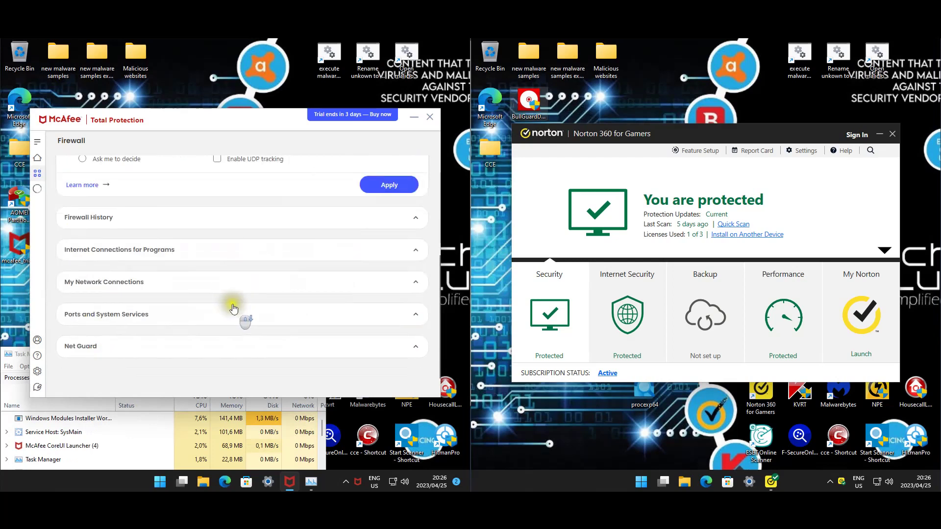
left_click(404, 185)
Review the firewall's Net Guard options and the custom scan settings of Secure Apps
scroll(196, 279, "down", 3)
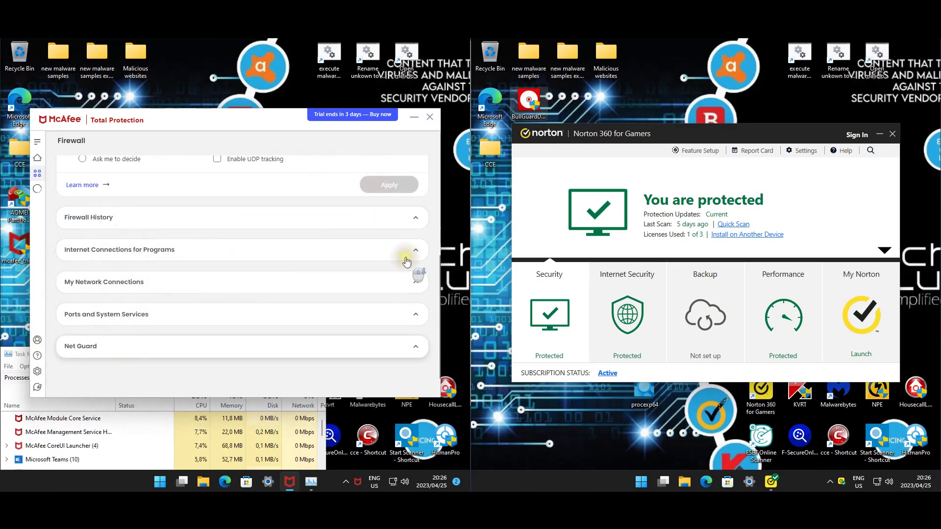
left_click(400, 346)
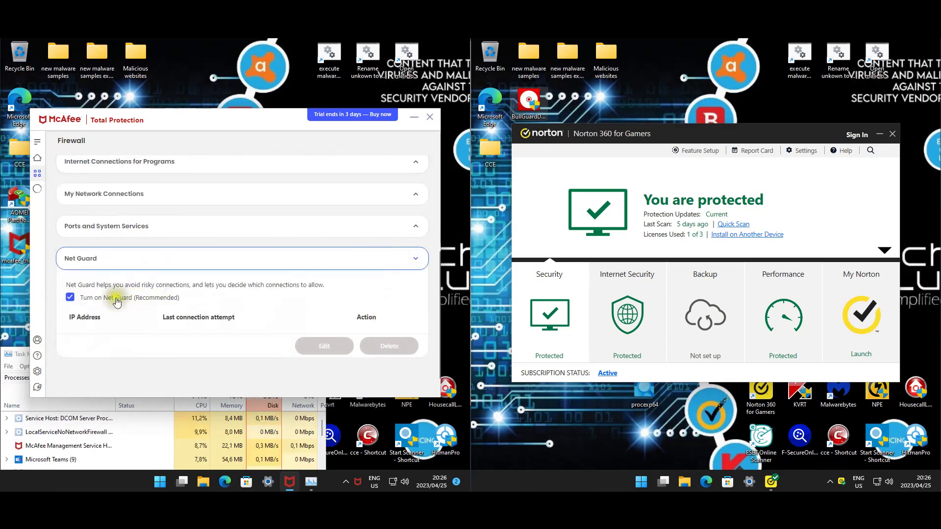
left_click(38, 175)
left_click(101, 317)
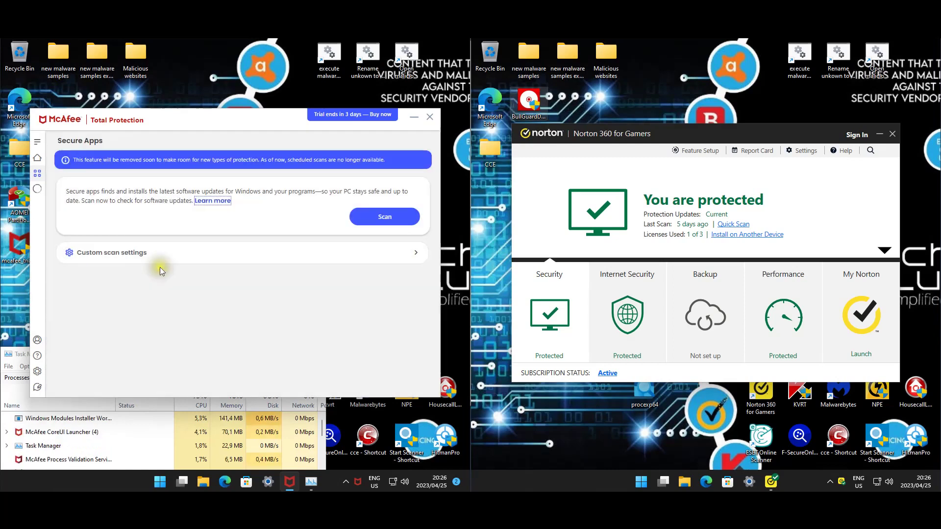
left_click(415, 253)
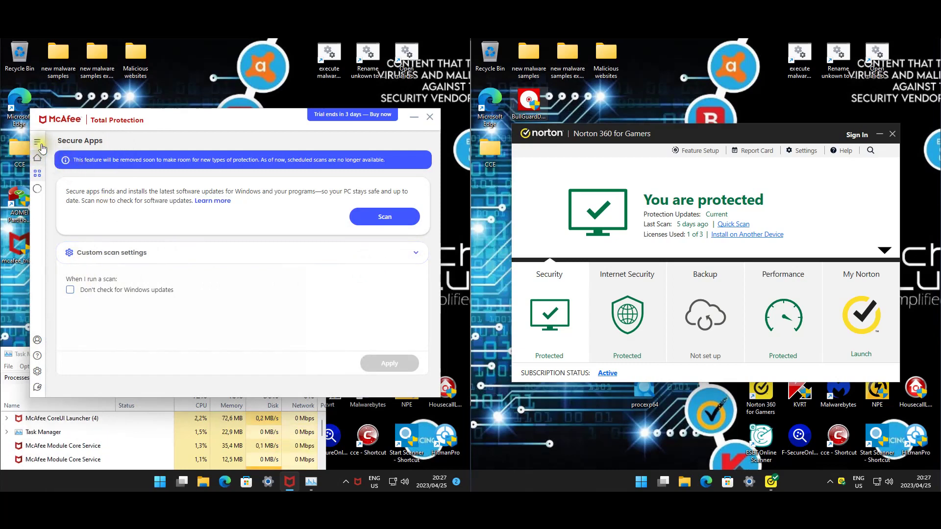
Read the Antivirus description from McAfee's home page, view the Antivirus scan page, and return home
left_click(240, 243)
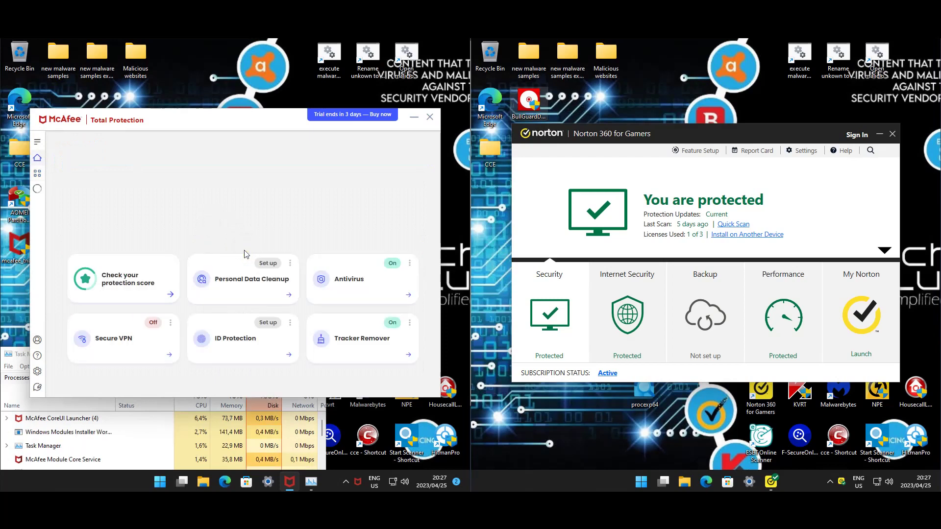
left_click(410, 265)
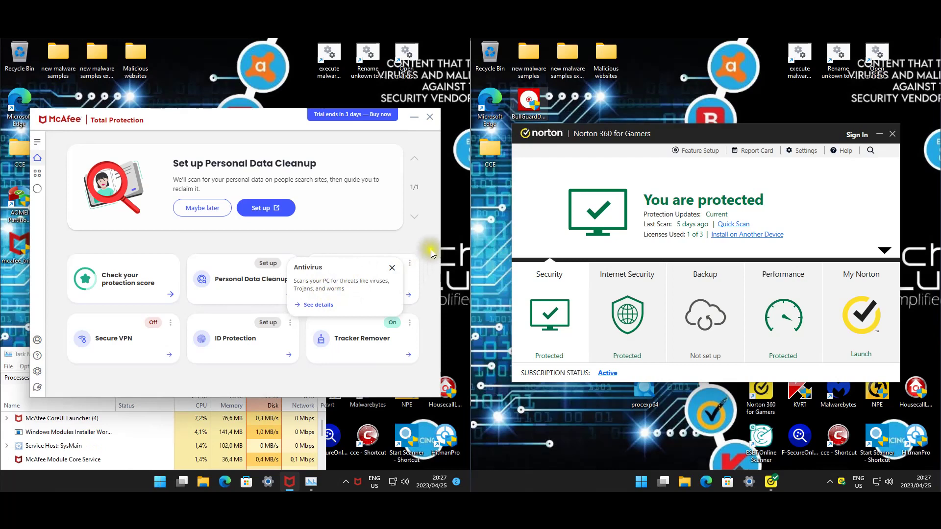
left_click(394, 269)
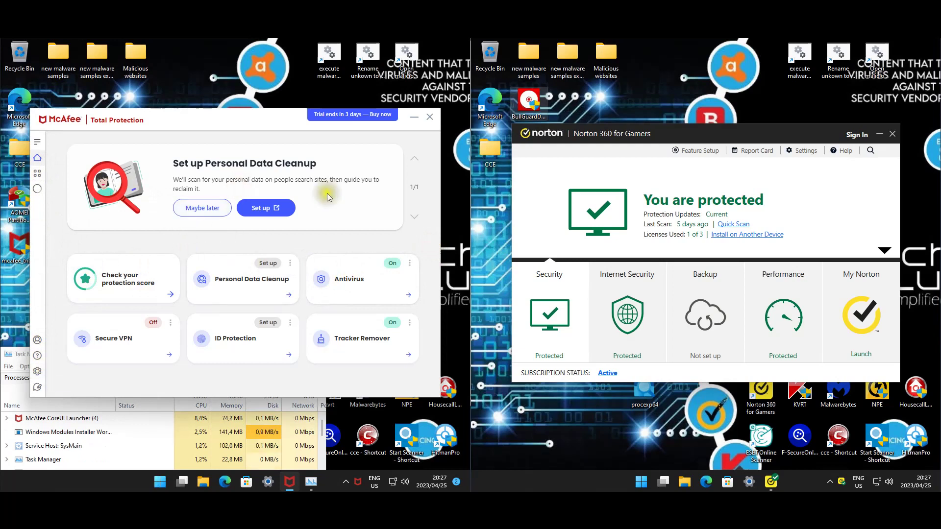
left_click(606, 159)
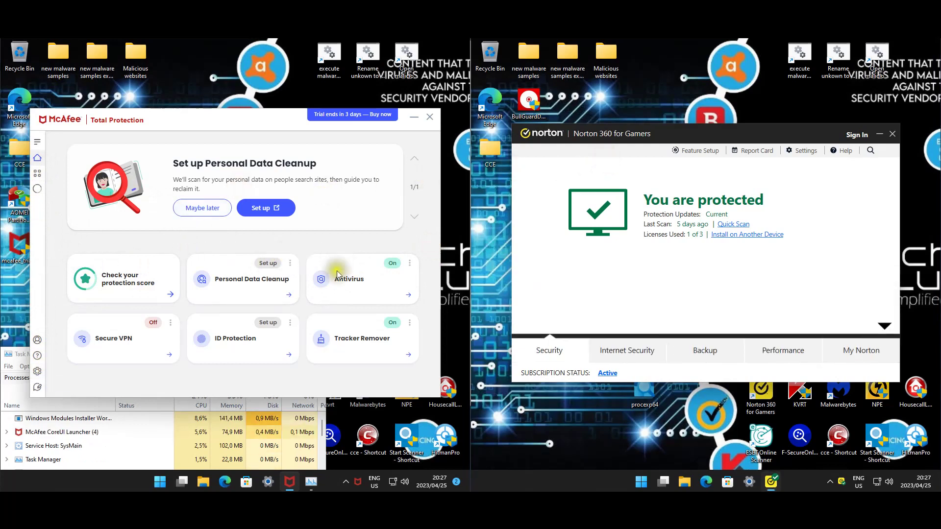
left_click(407, 296)
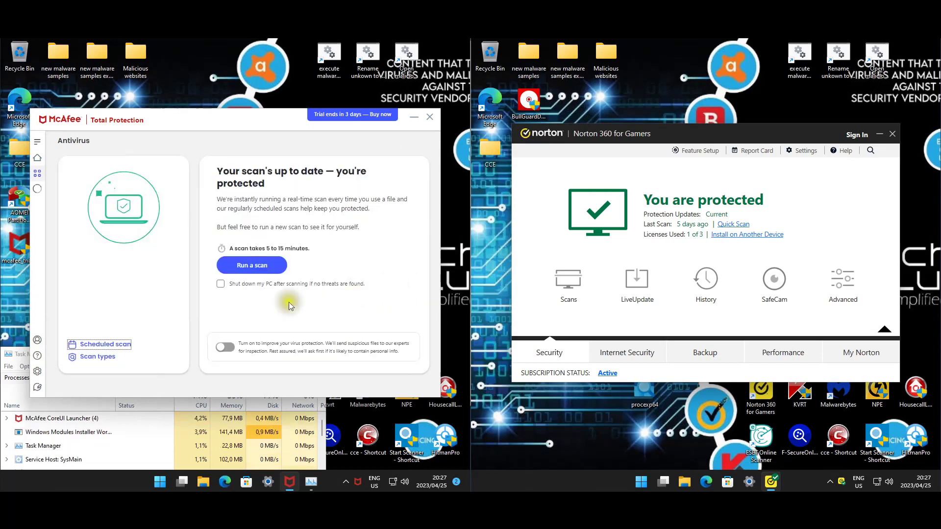
left_click(38, 160)
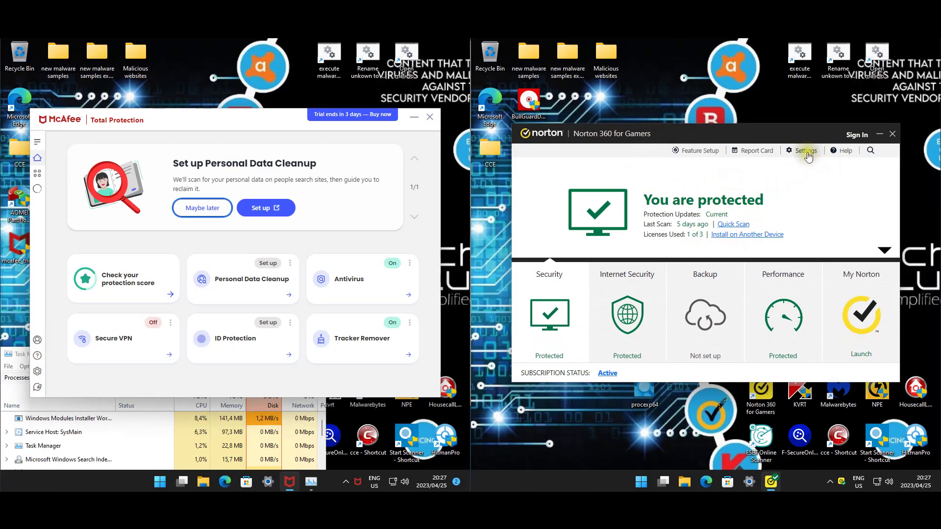
Switch to Norton 360 for Gamers and set Behavioral Protection Advanced Mode to Aggressive in the Antivirus settings
left_click(877, 248)
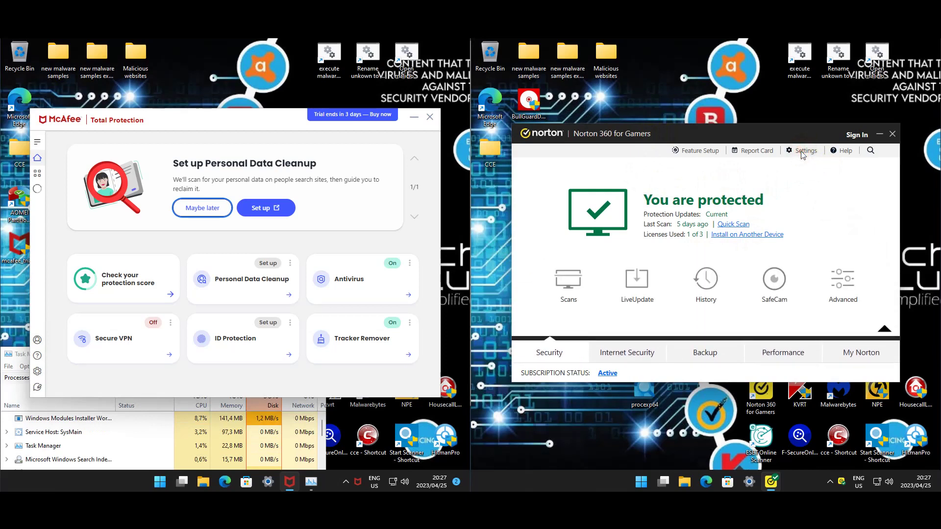
left_click(799, 155)
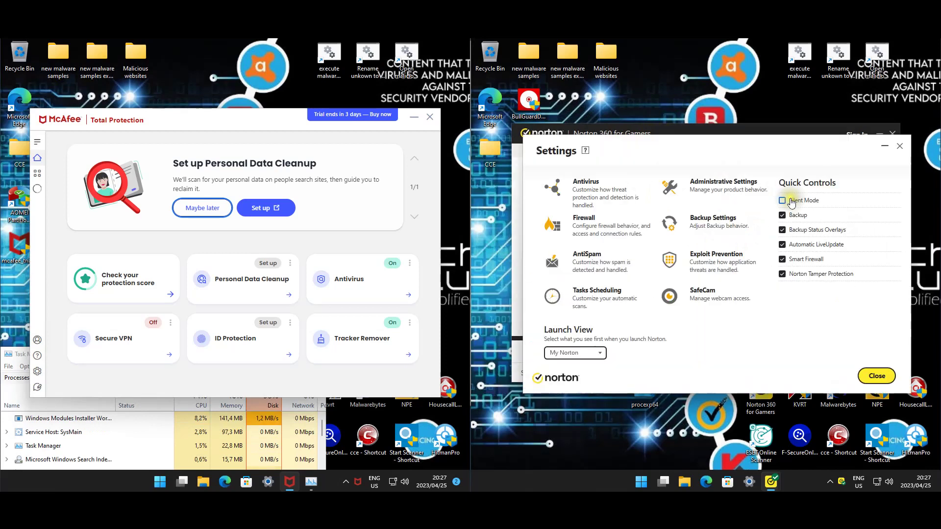
left_click(581, 186)
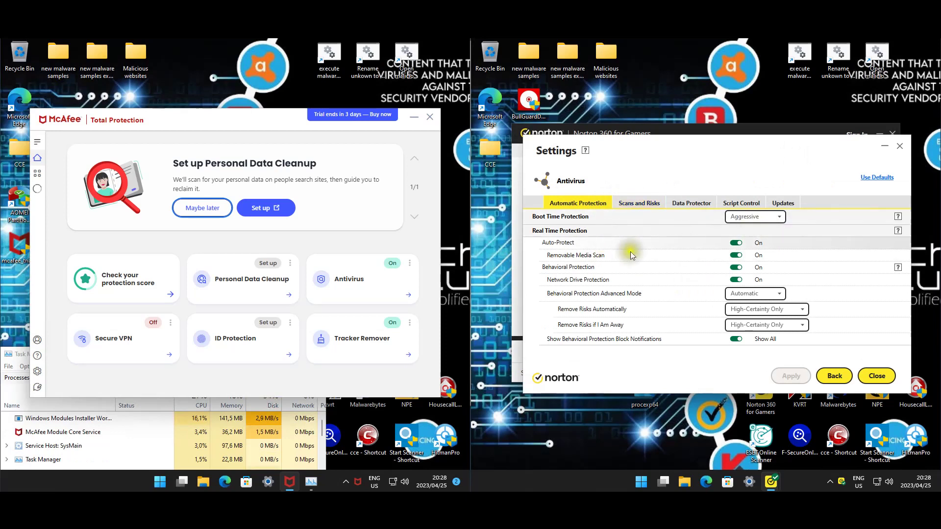
left_click(746, 294)
left_click(746, 307)
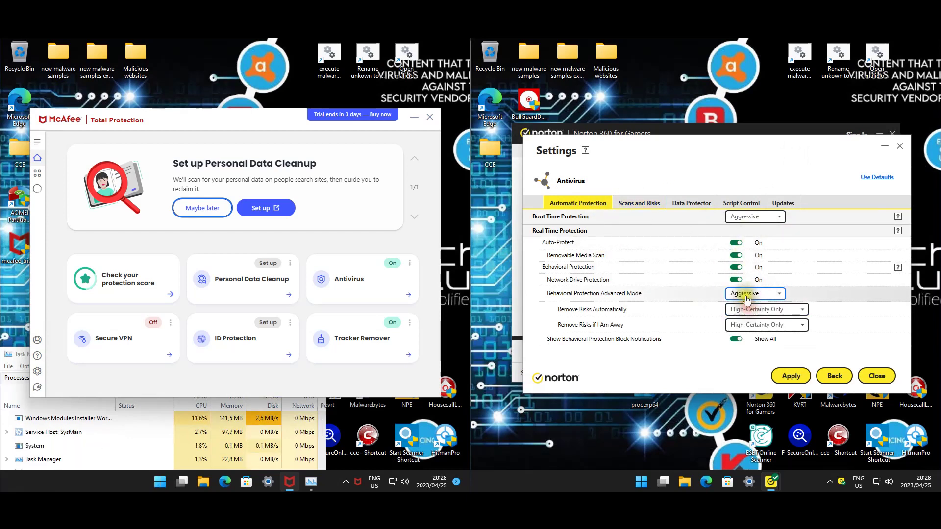
Set and apply Always for Remove Risks Automatically, and open the Scans and Risks settings
left_click(805, 310)
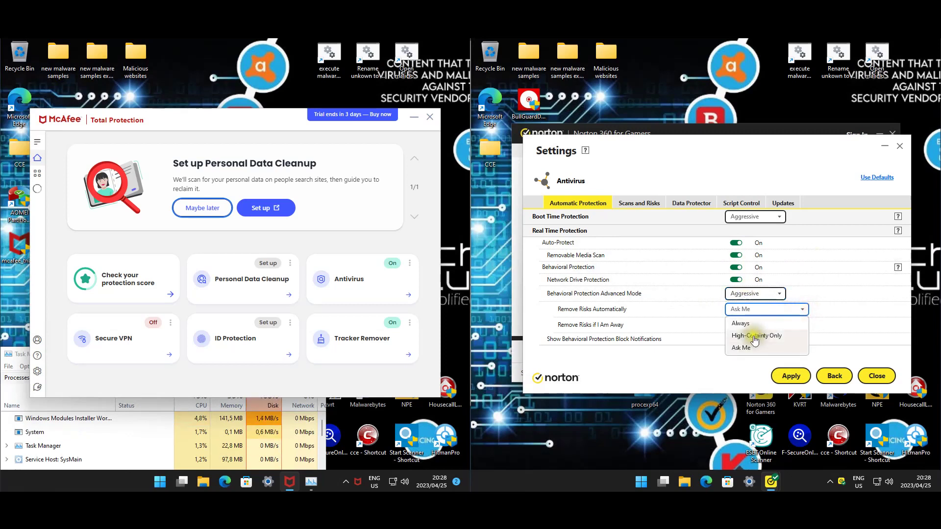
left_click(748, 321)
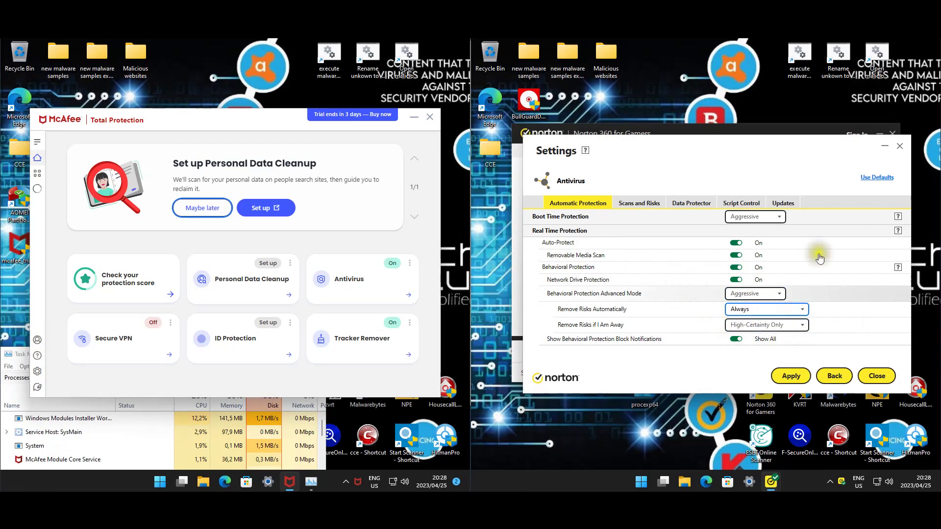
left_click(791, 381)
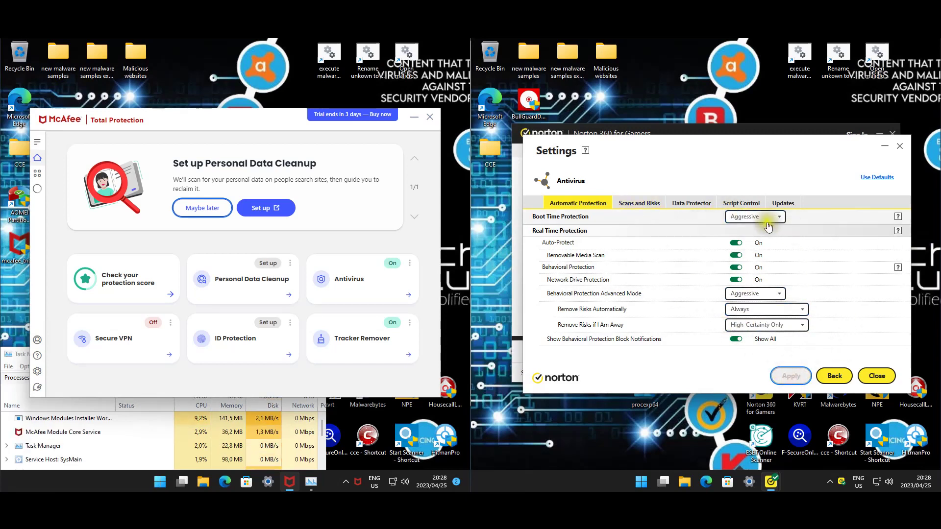
left_click(632, 206)
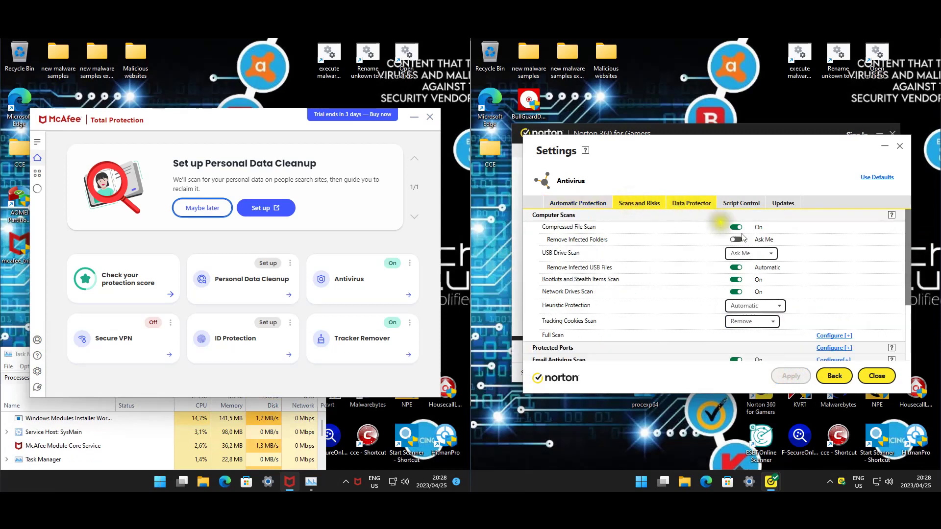
left_click(742, 240)
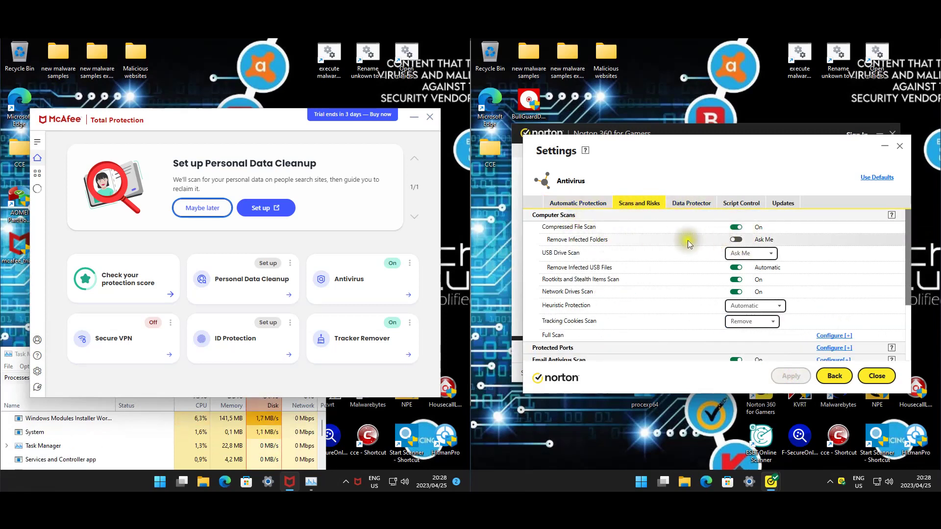
left_click(739, 240)
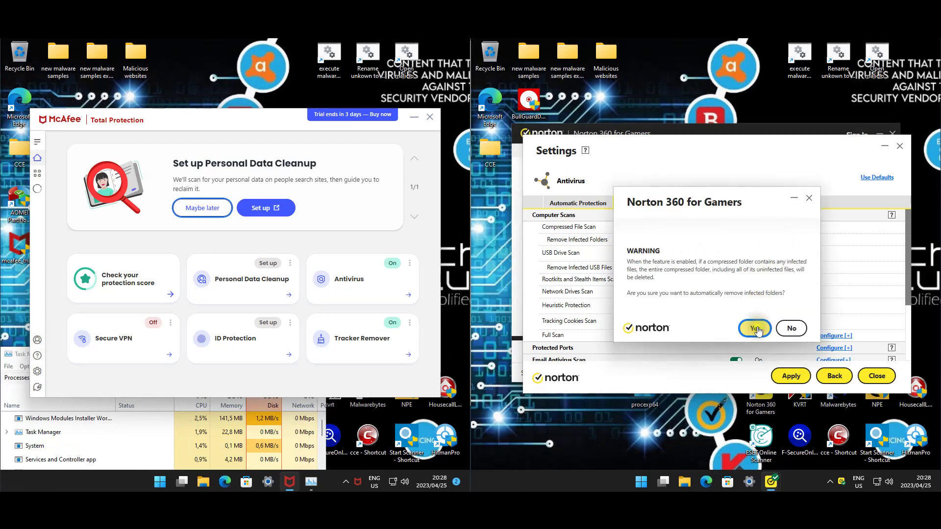
left_click(791, 328)
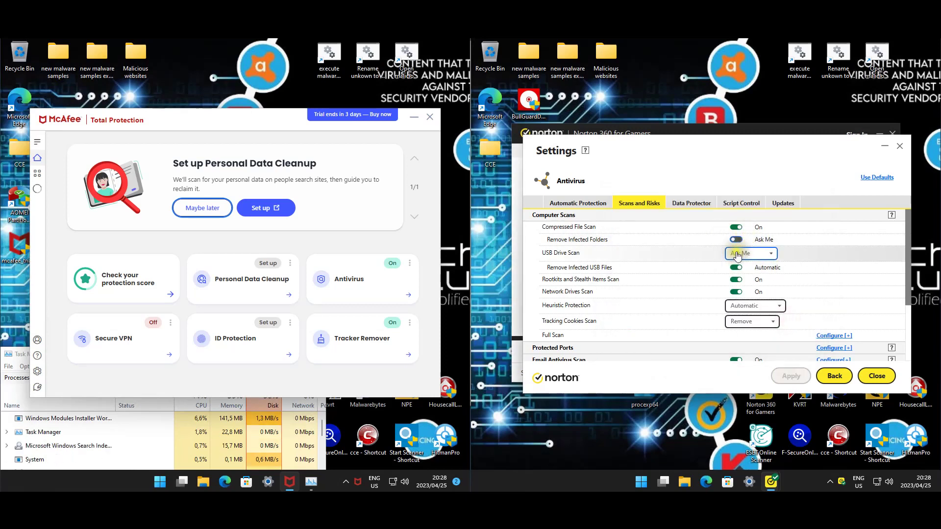
Set Heuristic Protection to Aggressive in the computer scan settings, accept the confirmation, and apply the change
scroll(660, 281, "down", 2)
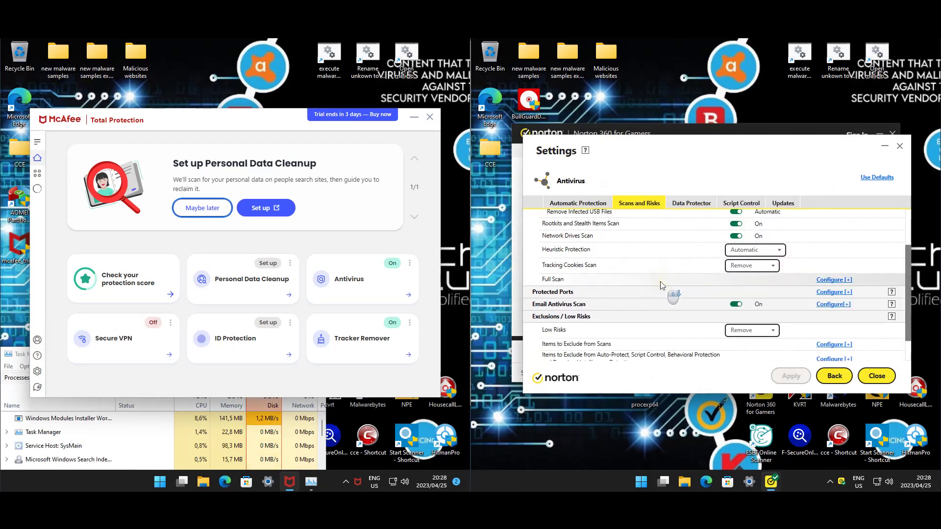
left_click(770, 255)
left_click(713, 267)
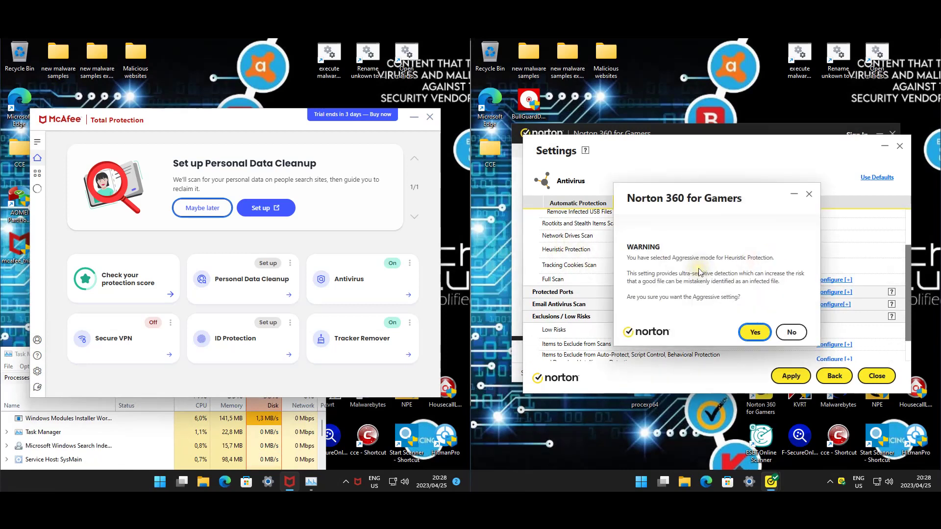
left_click(769, 333)
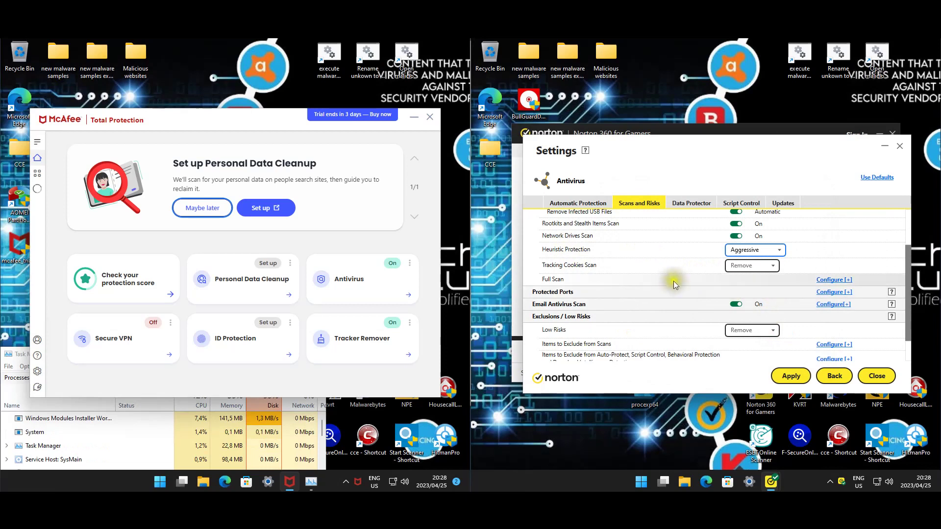
scroll(681, 269, "down", 1)
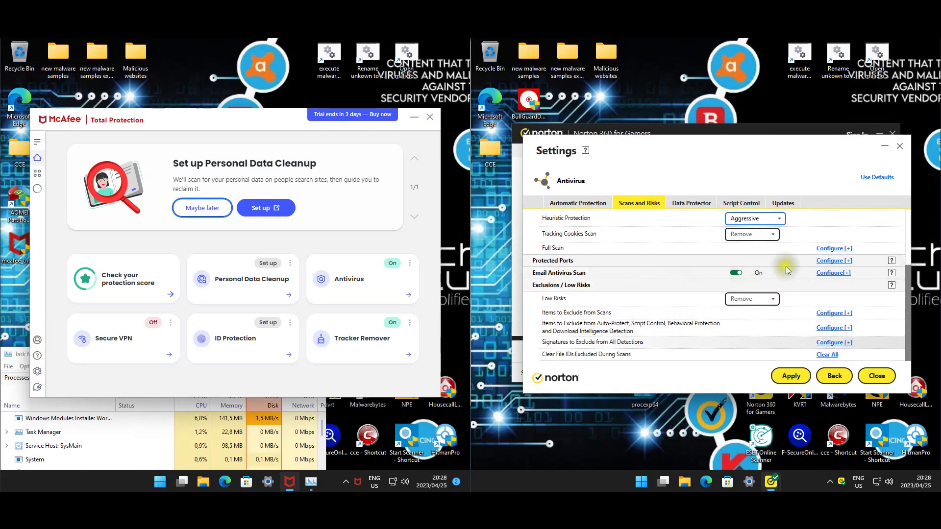
left_click(792, 376)
Review the Data Protector settings with its protected folders, the Script Control options and the update options, and return to the settings overview
left_click(690, 203)
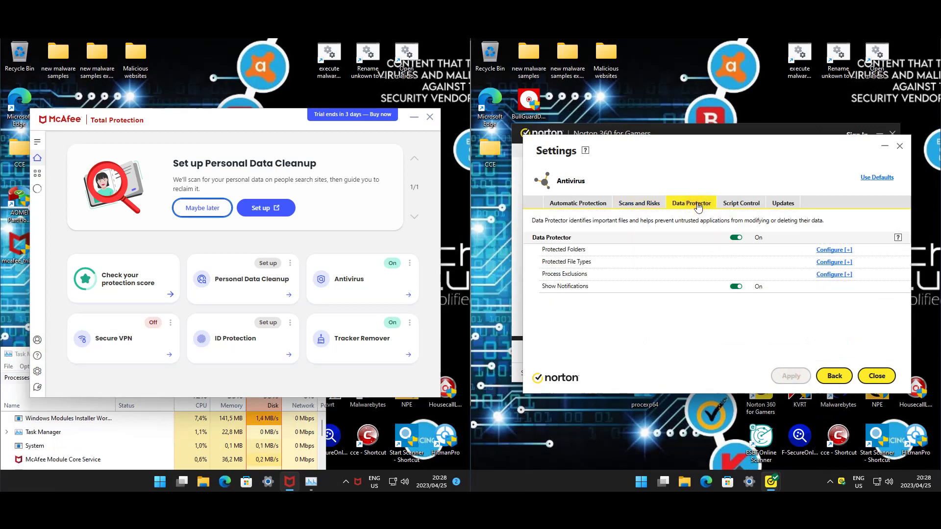
left_click(829, 250)
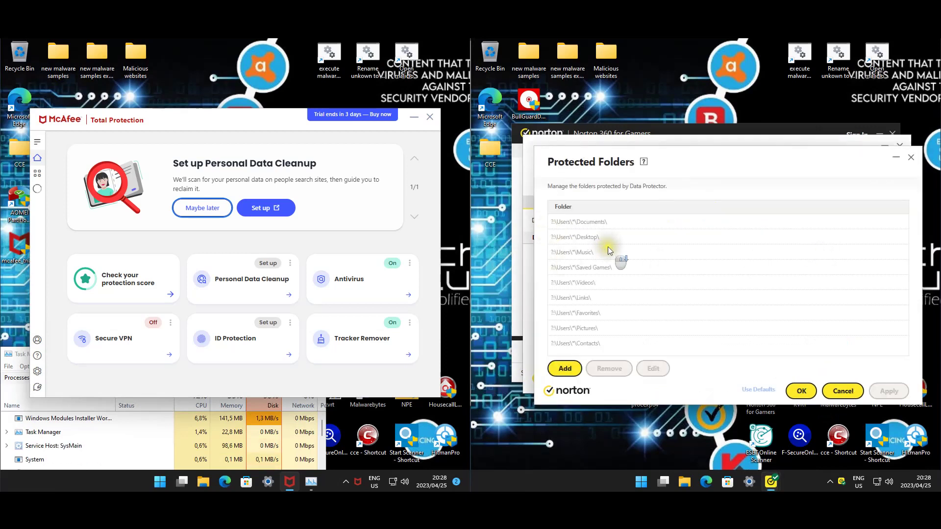
left_click(843, 391)
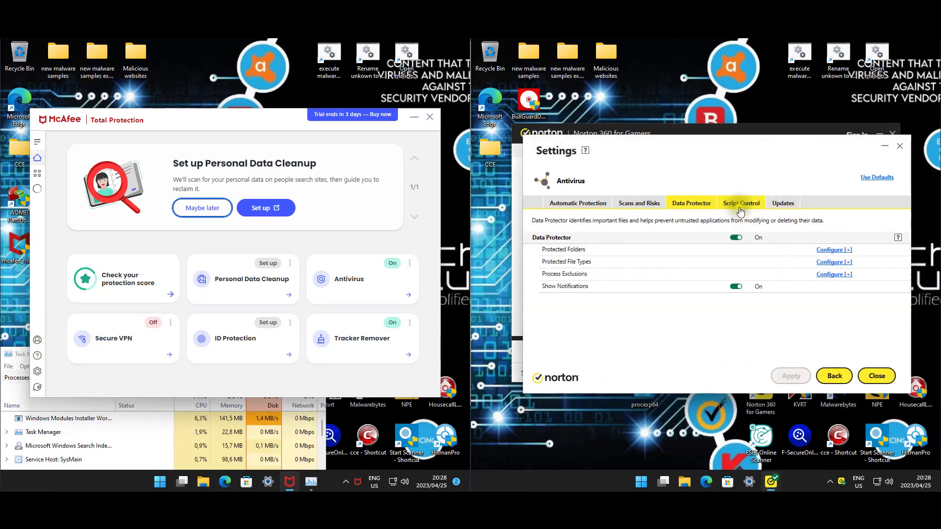
left_click(740, 203)
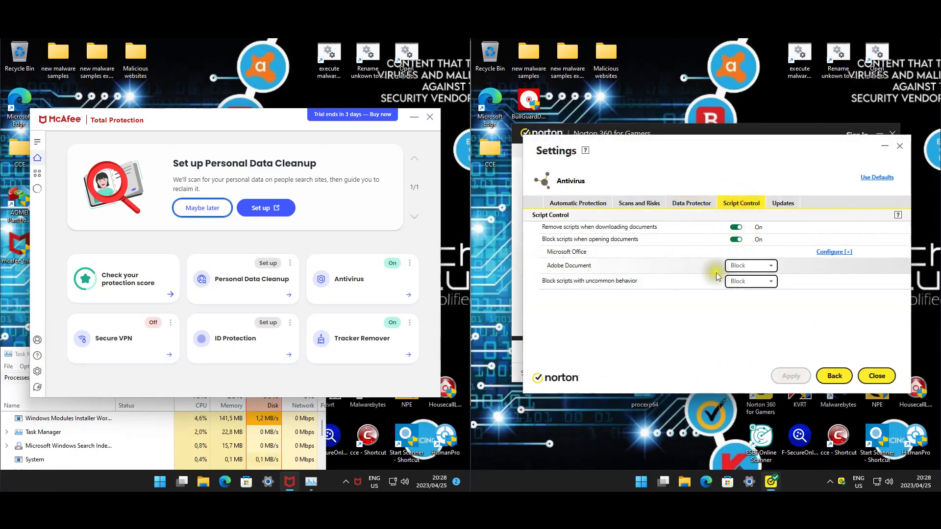
left_click(783, 203)
left_click(835, 377)
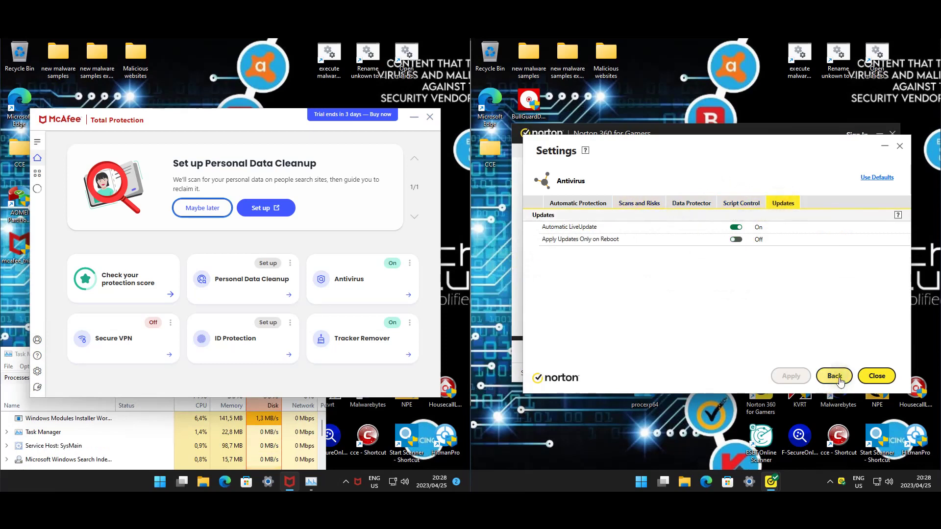
Review the Administrative Settings from background tasks through performance monitoring, product security and silent mode, and return to the overview
left_click(701, 181)
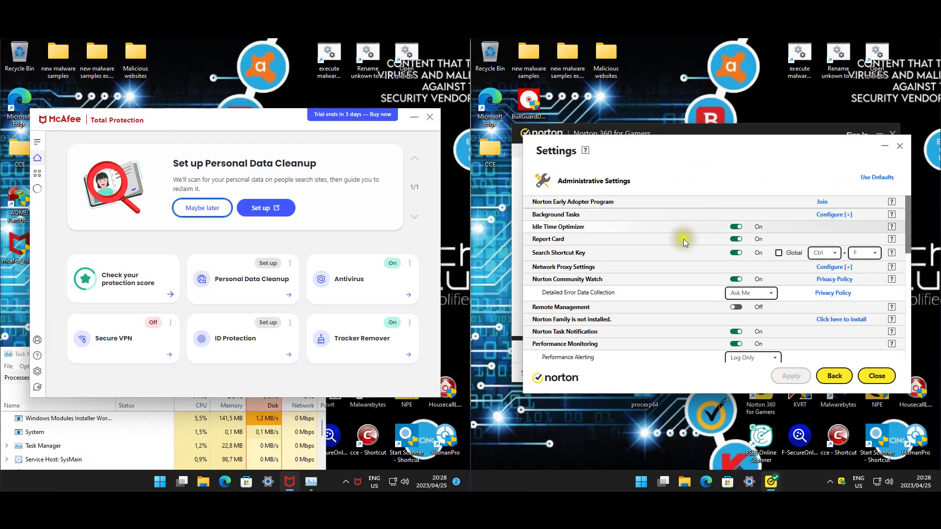
scroll(701, 255, "down", 1)
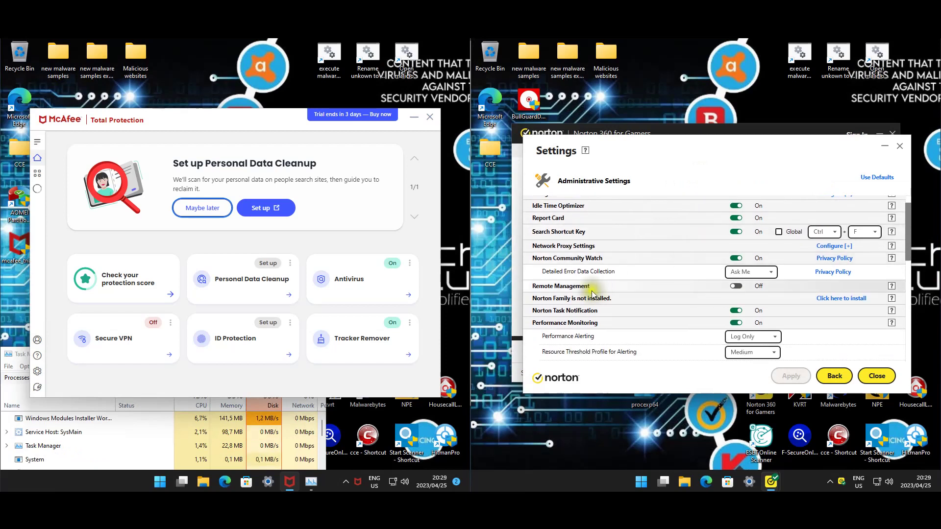
scroll(586, 286, "down", 1)
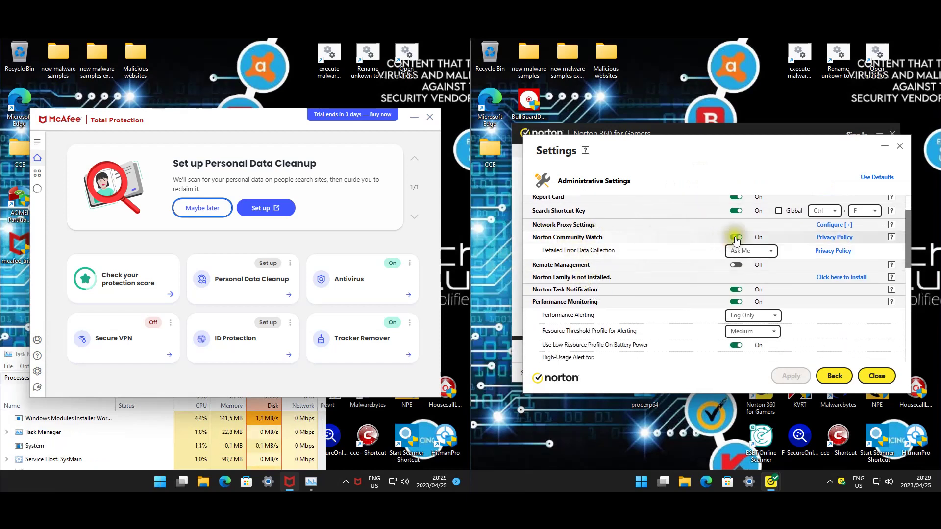
scroll(708, 251, "down", 6)
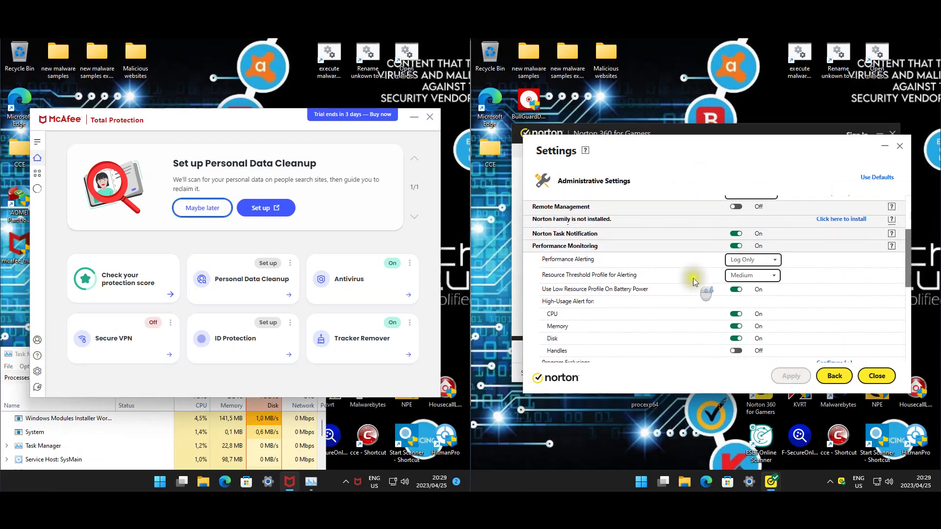
scroll(689, 278, "down", 4)
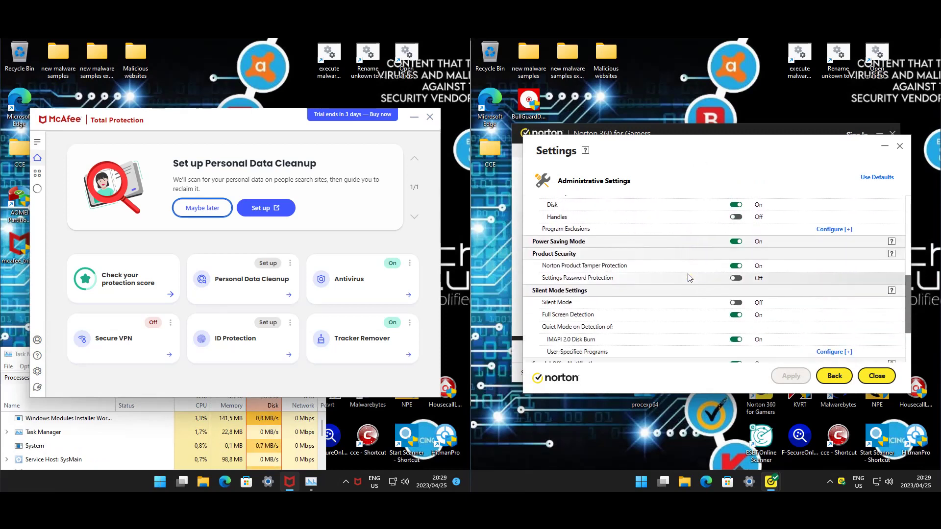
scroll(688, 258, "down", 3)
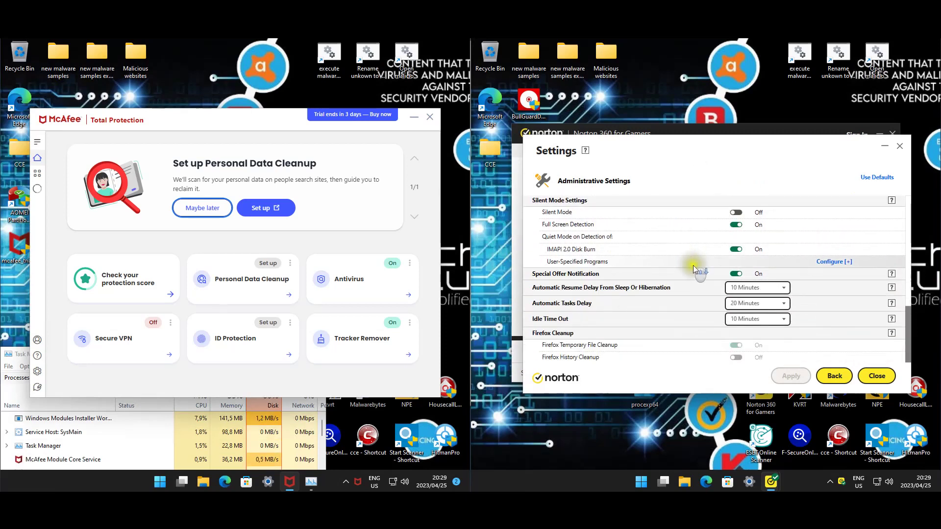
left_click(835, 376)
Review the Firewall's general, Intrusion and Browser Protection, and Advanced Program Control settings, and return to the overview
left_click(588, 222)
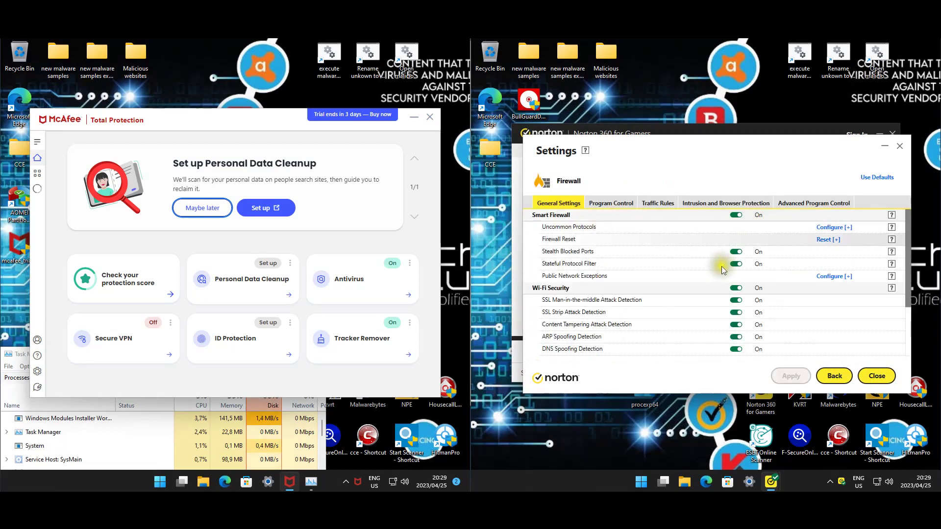
scroll(770, 306, "down", 3)
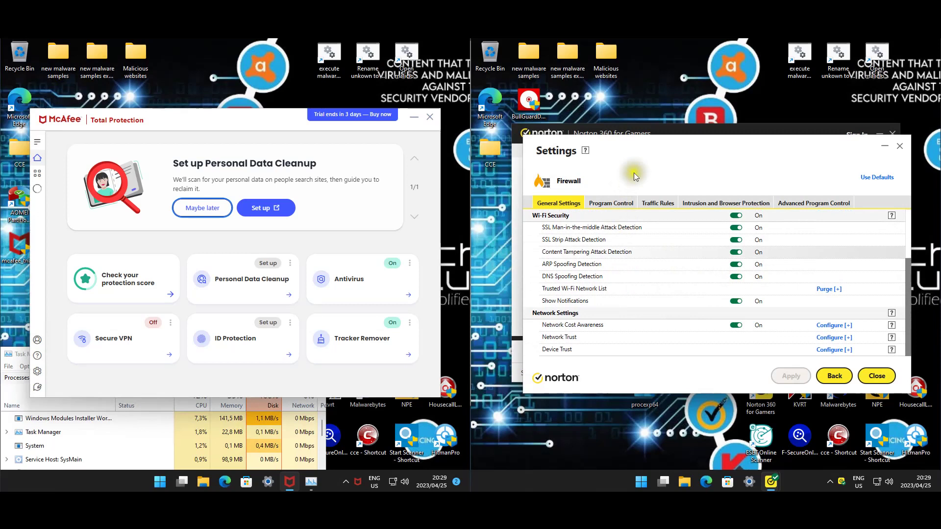
left_click(751, 205)
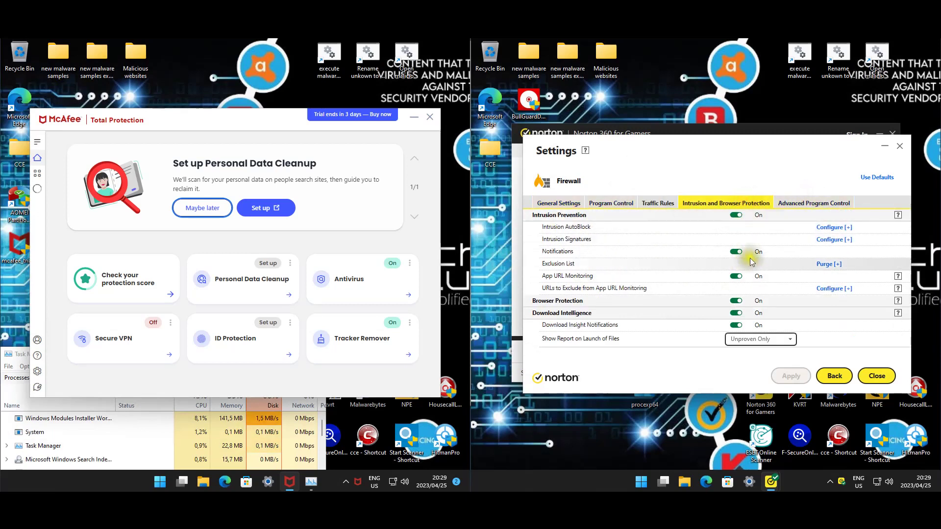
left_click(805, 205)
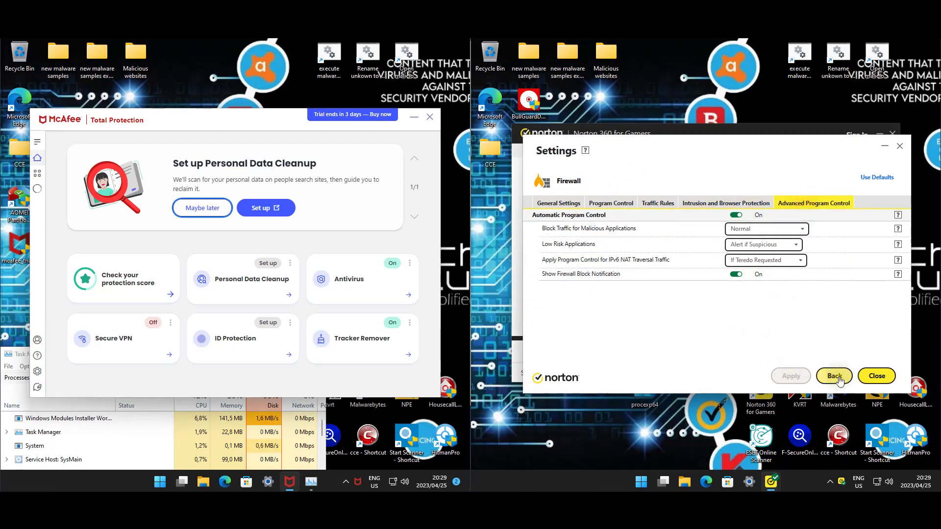
key("Return")
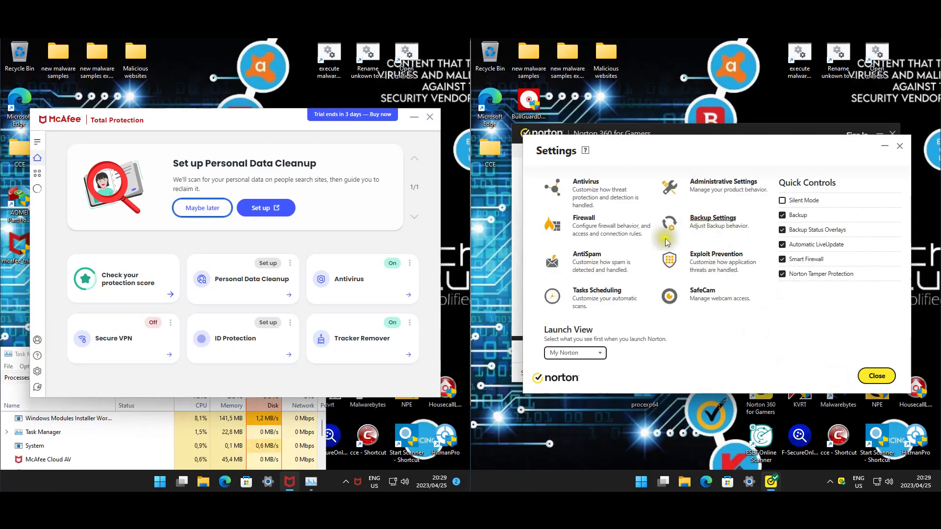
Review the Exploit Prevention and SafeCam settings, returning to the settings overview after each
left_click(708, 254)
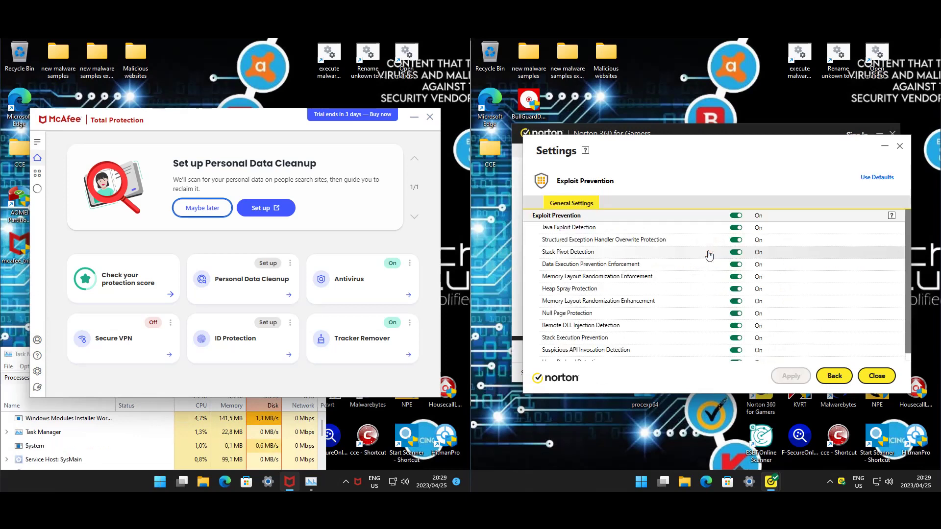
scroll(711, 262, "down", 2)
scroll(713, 266, "up", 2)
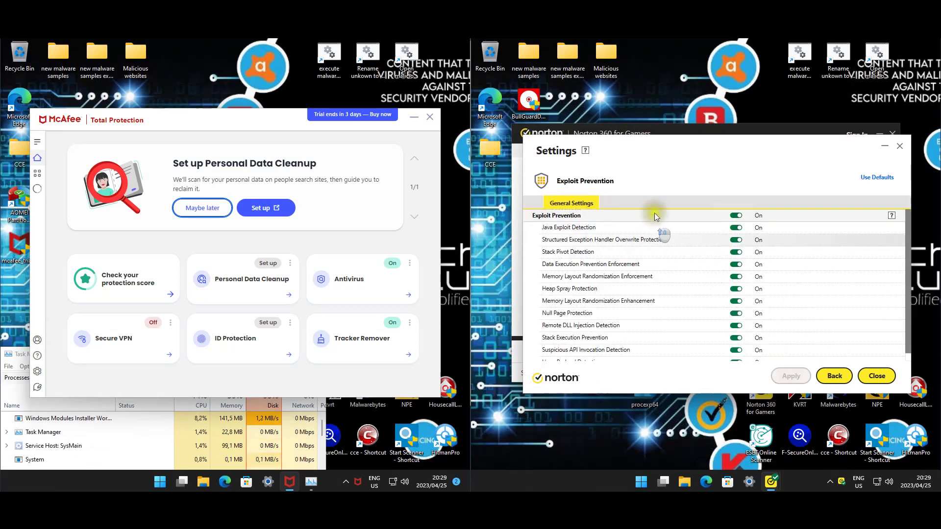
left_click(834, 376)
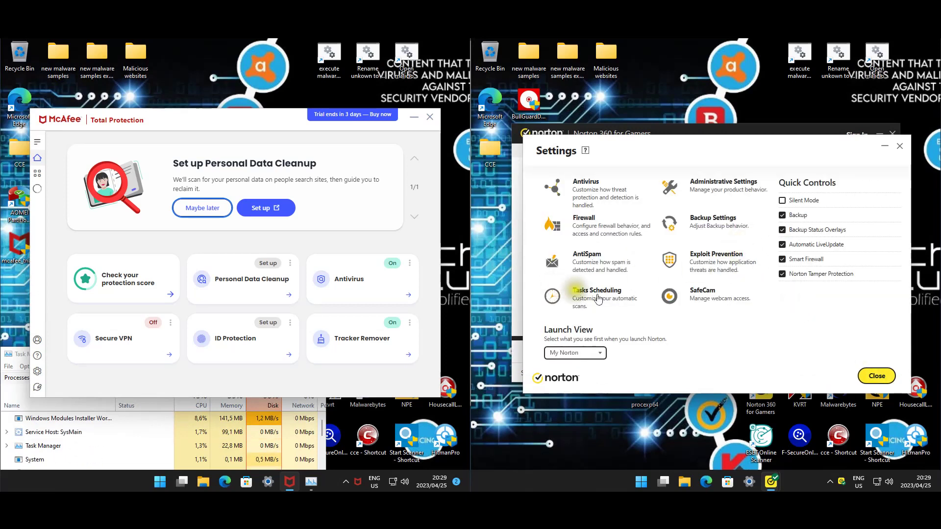
left_click(701, 292)
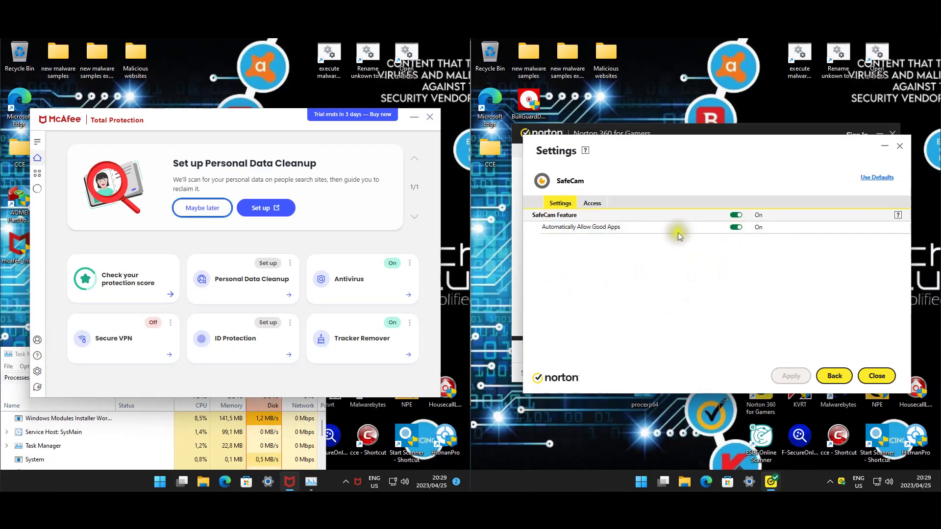
left_click(834, 376)
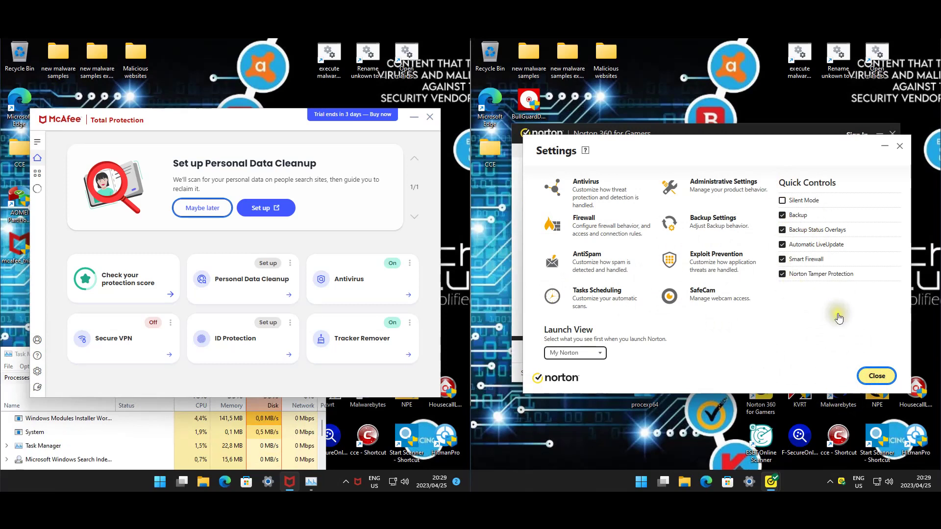
Leave the settings, check the computer, network and web protection statuses on the Advanced page, and close it
key("Escape")
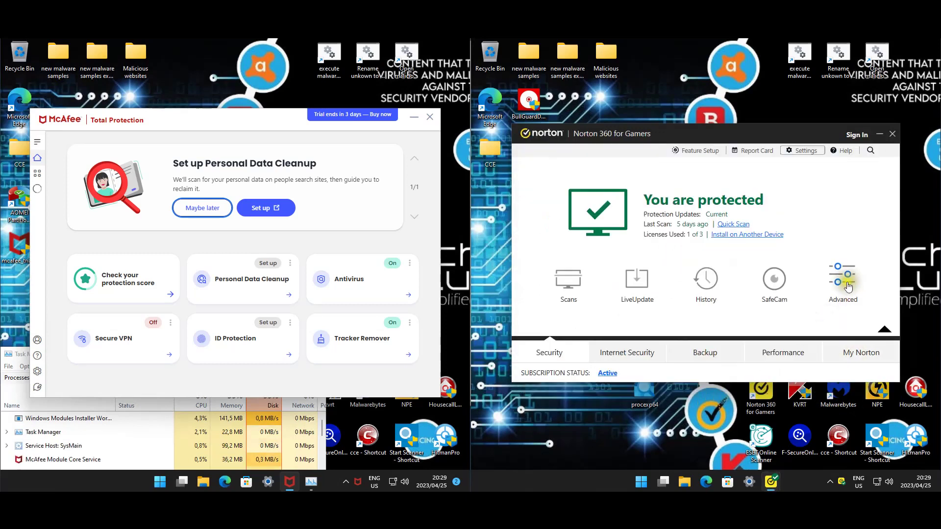
left_click(842, 278)
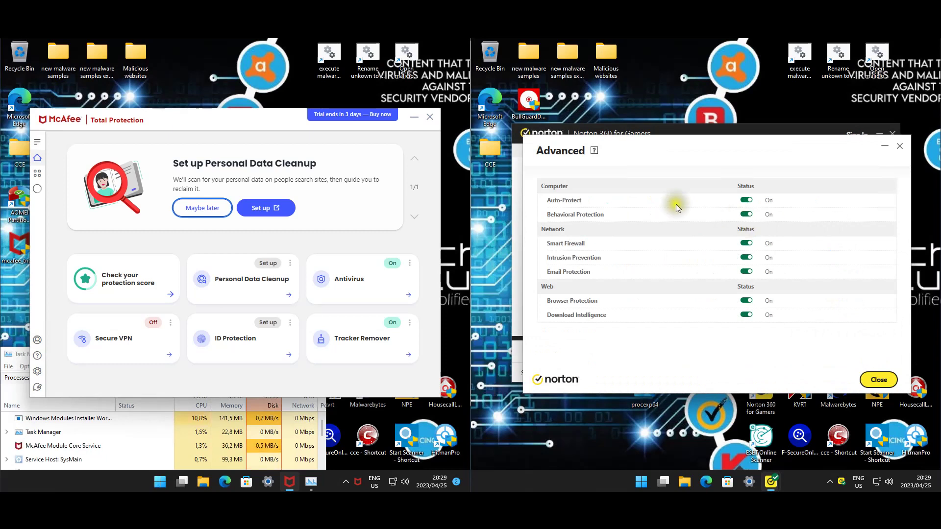
left_click(877, 379)
left_click_drag(645, 137, 661, 132)
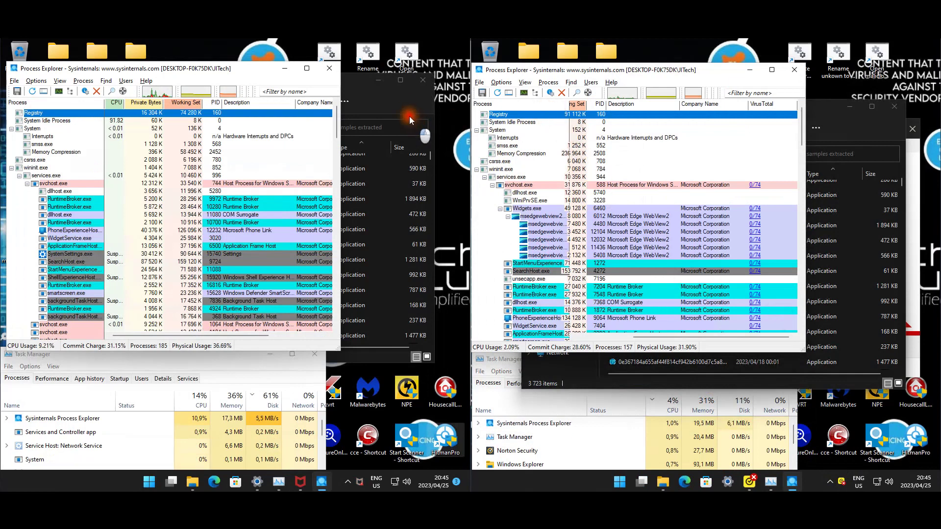
Inspect the new malware samples extracted folder on both test machines and close both folder windows
left_click(825, 130)
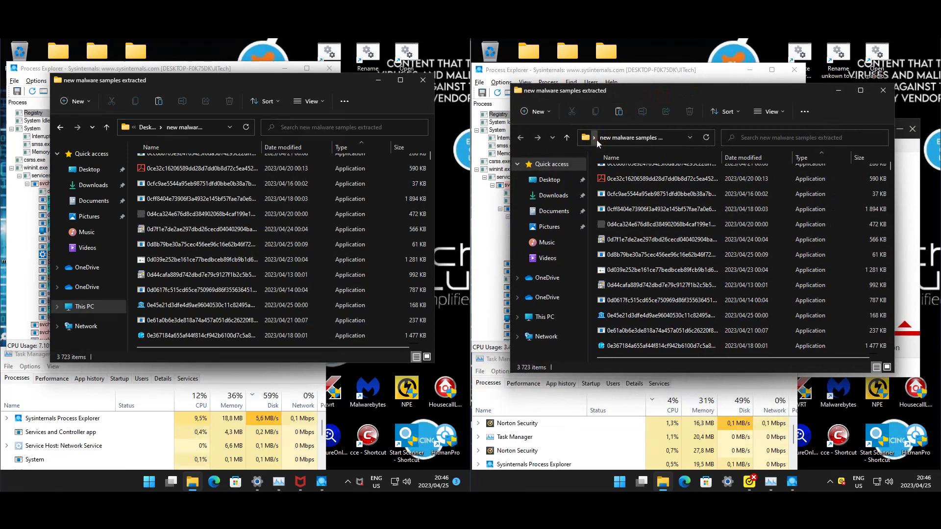
left_click(621, 137)
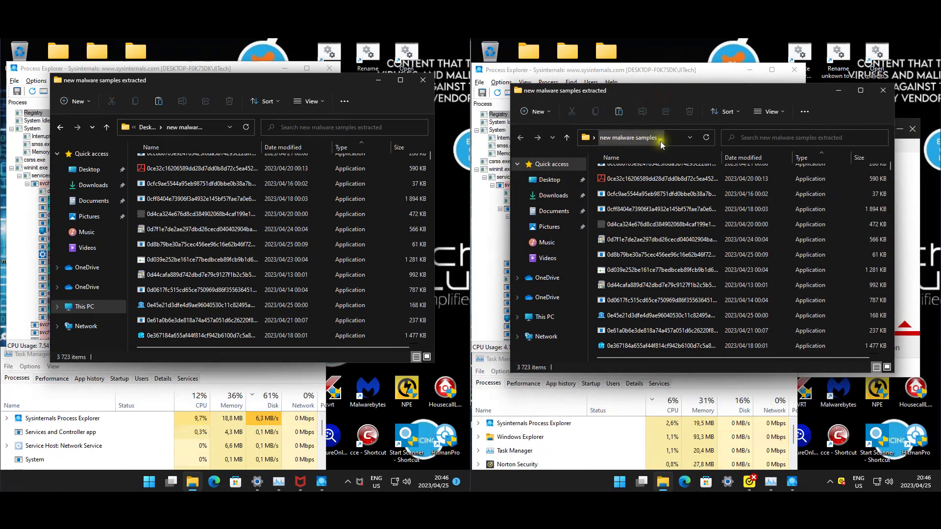
left_click(390, 214)
left_click_drag(431, 153, 433, 320)
left_click(714, 269)
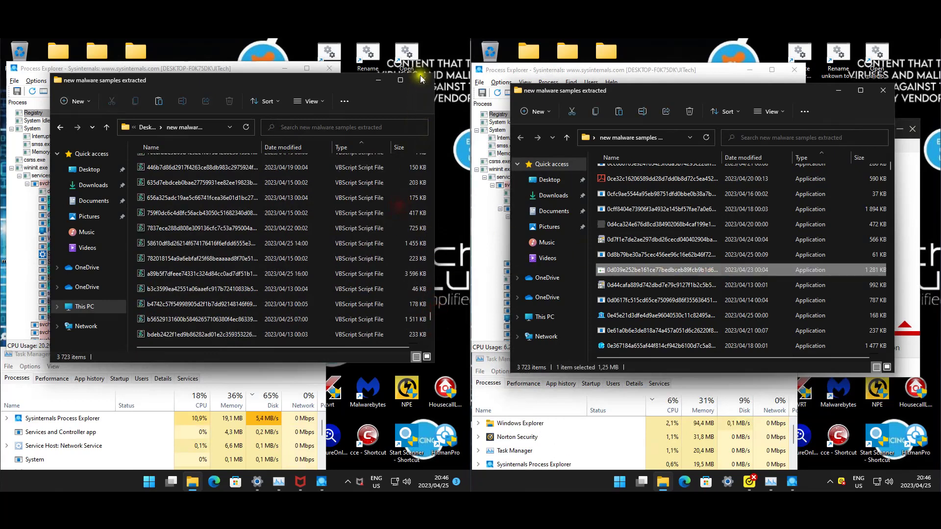
left_click(422, 80)
left_click(881, 91)
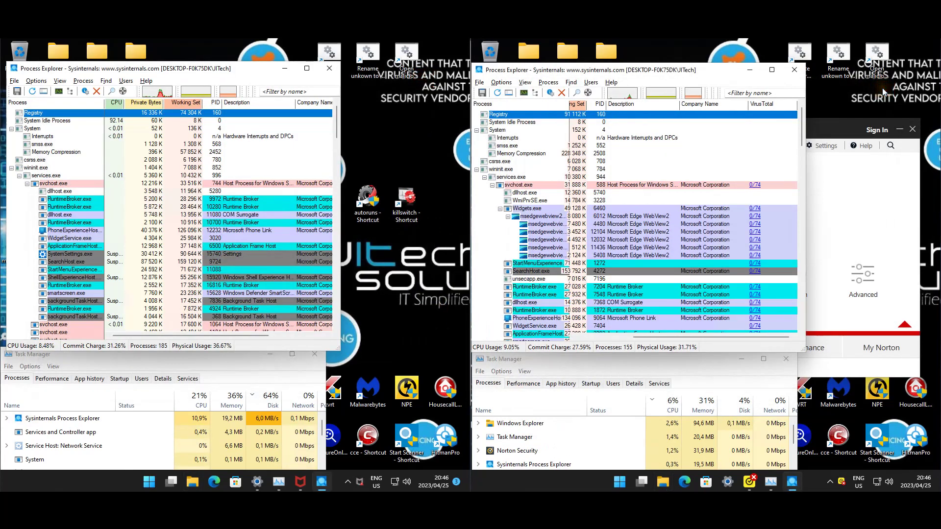
Check McAfee for updates, run Norton LiveUpdate on the other machine, and dismiss the finished LiveUpdate window
right_click(360, 481)
left_click(343, 387)
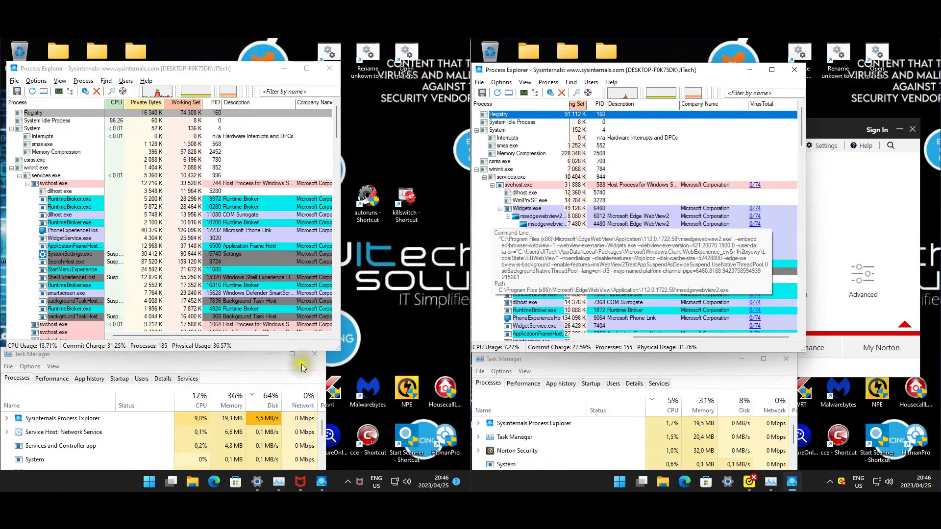
left_click(749, 482)
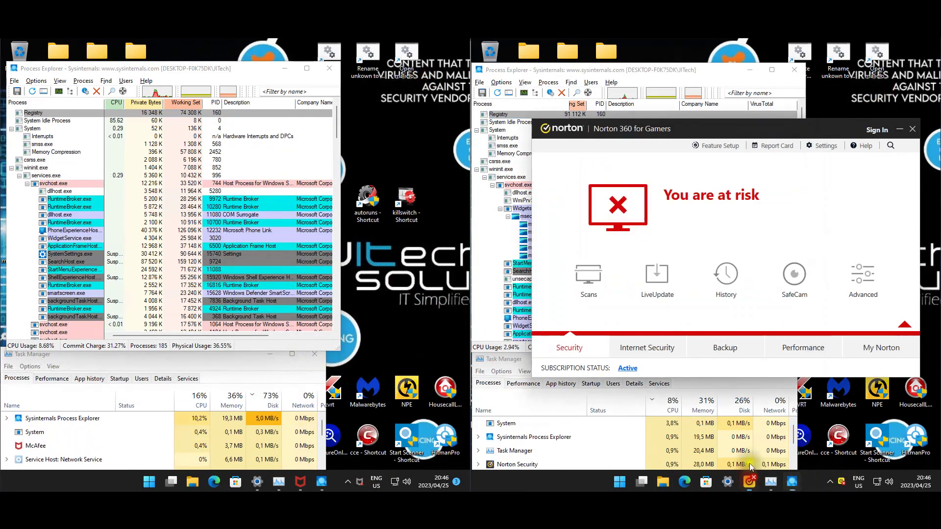
left_click(675, 283)
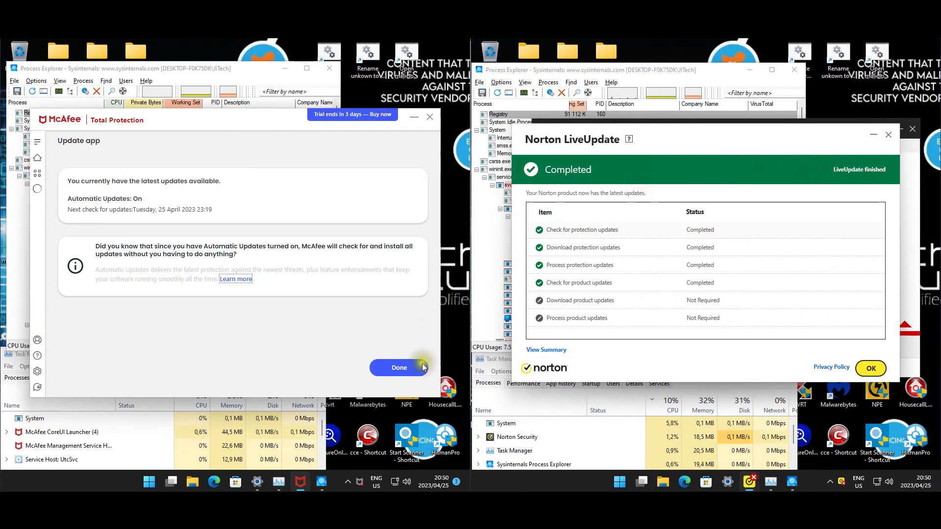
left_click(871, 368)
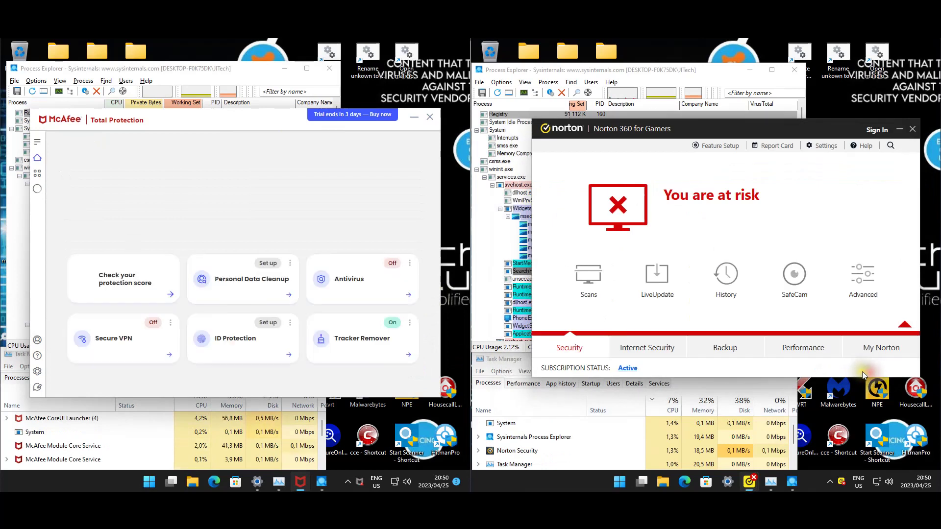
Bring up Norton's quick protection options and turn on Real-Time Scanning in McAfee
right_click(841, 482)
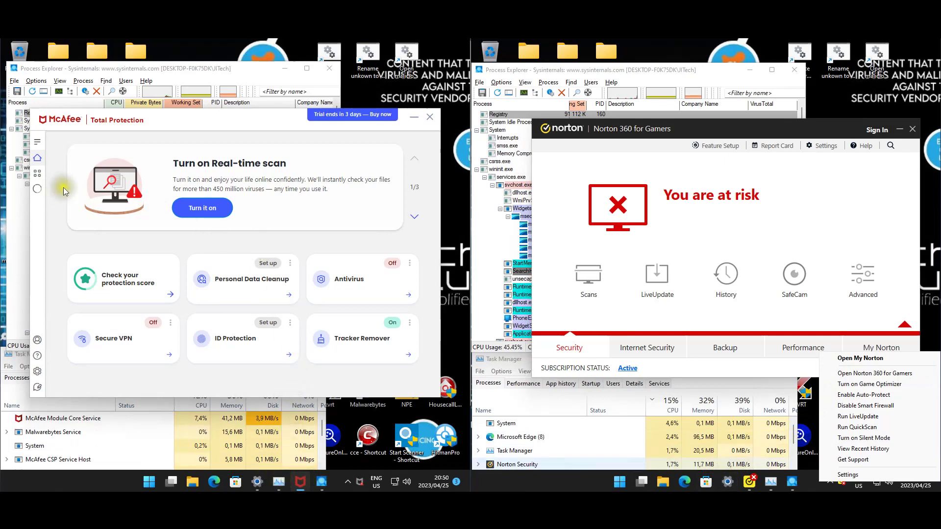
left_click(38, 174)
left_click(103, 235)
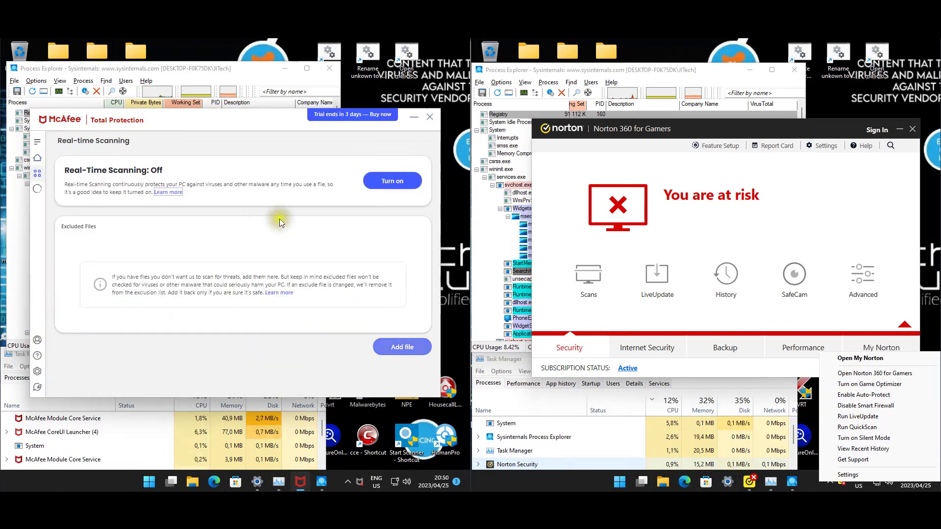
left_click(392, 180)
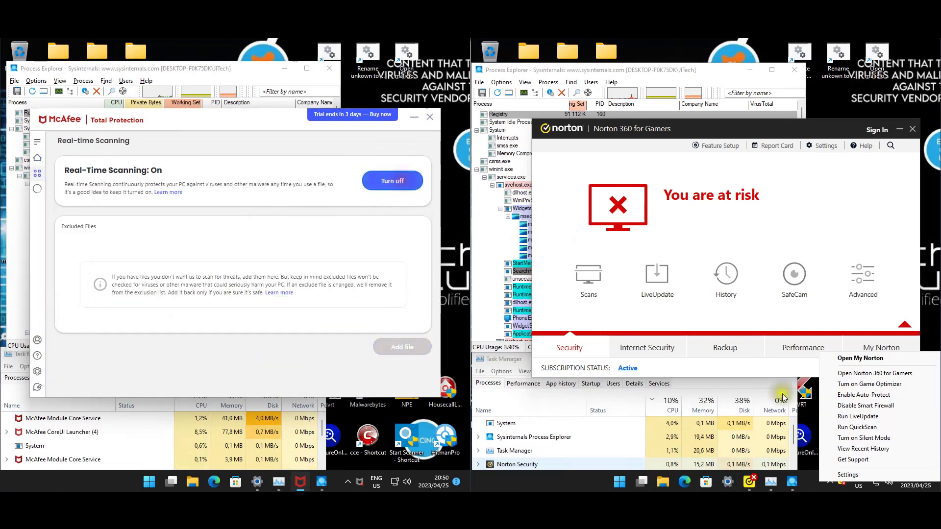
Enable Auto-Protect in Norton, return to McAfee's home page and postpone the Personal Data Cleanup setup
left_click(850, 396)
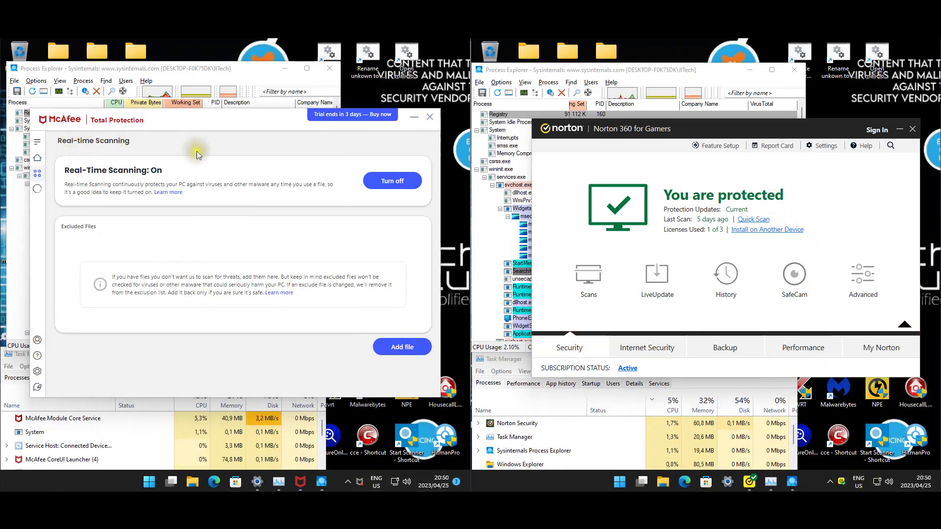
left_click(37, 157)
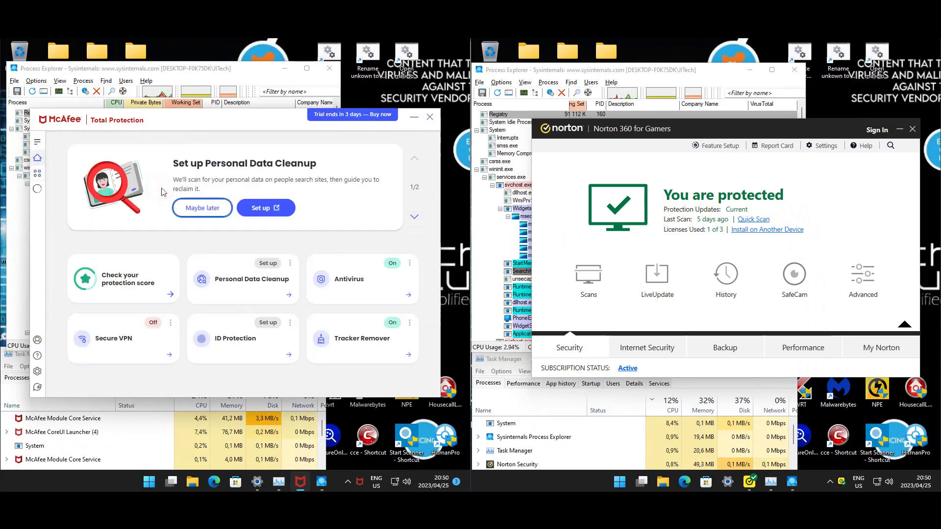
left_click(176, 211)
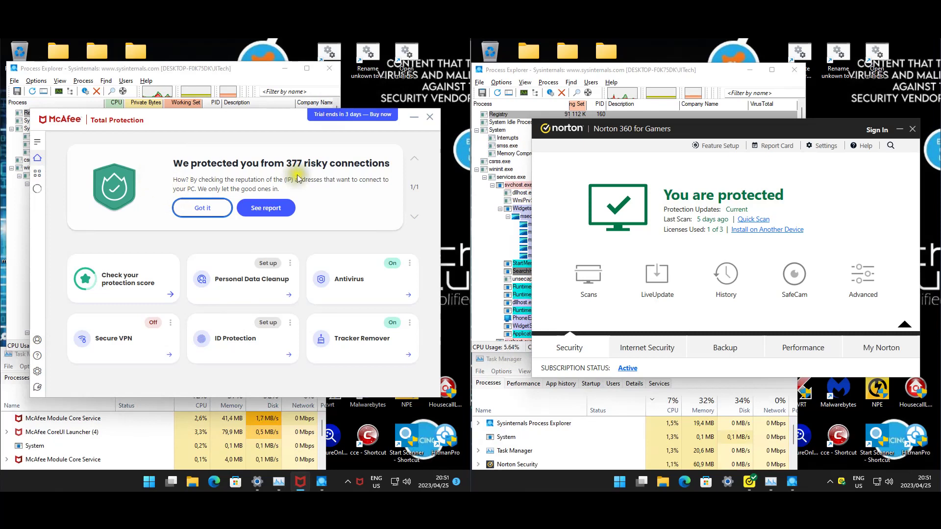
left_click(246, 206)
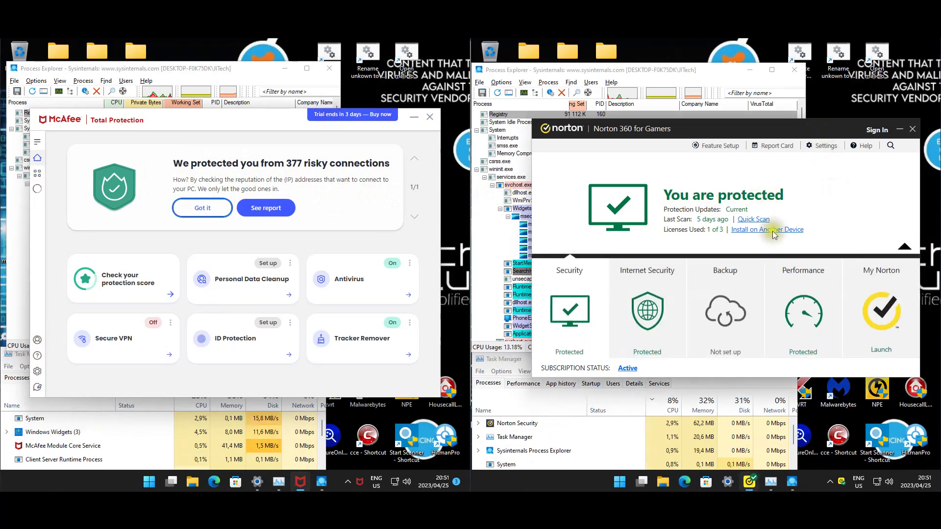
Check Norton's protection category statuses and its quick protection options, then close the Norton window
left_click(899, 247)
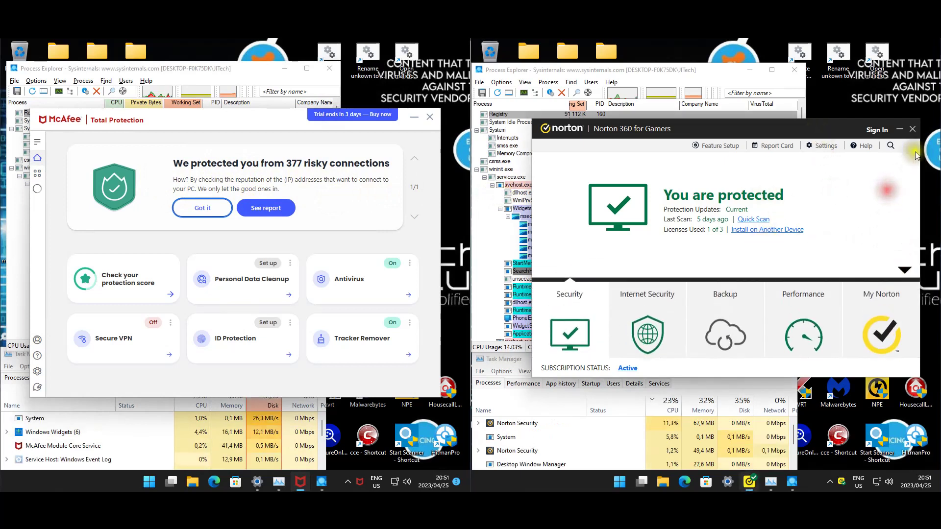
right_click(841, 481)
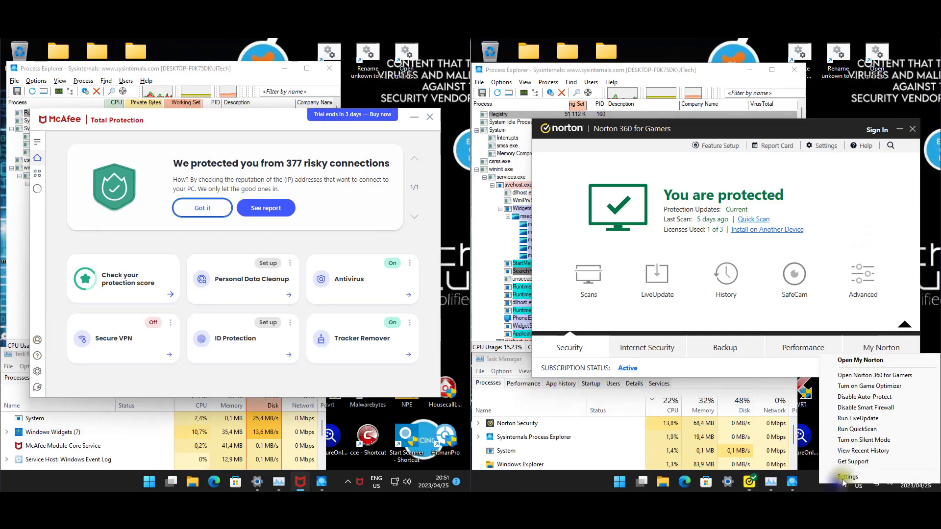
left_click(887, 188)
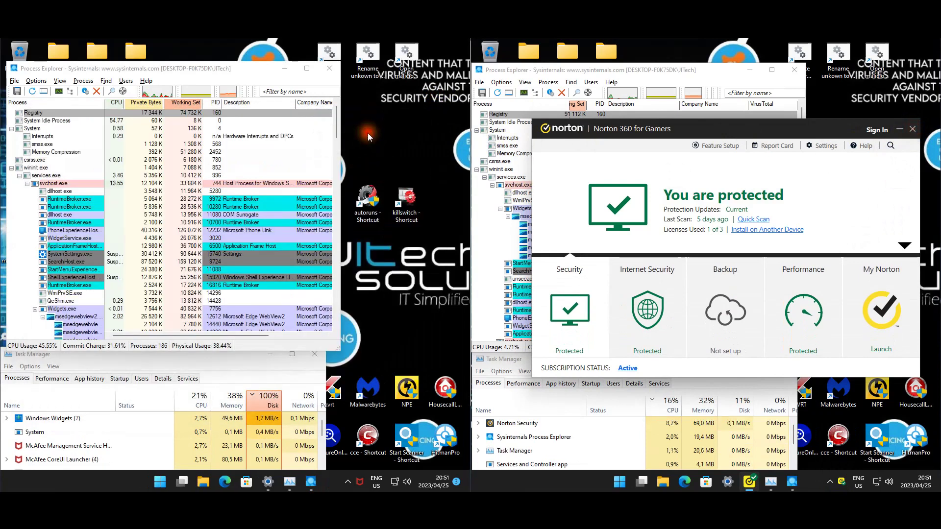
left_click(912, 133)
Launch the "Open malicious websites" shortcut on both test machines
left_click(417, 61)
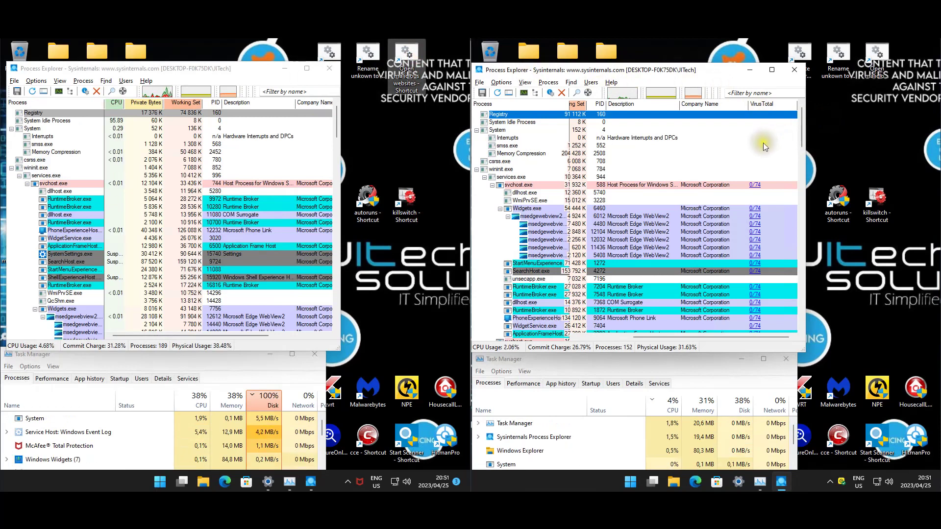
left_click(868, 122)
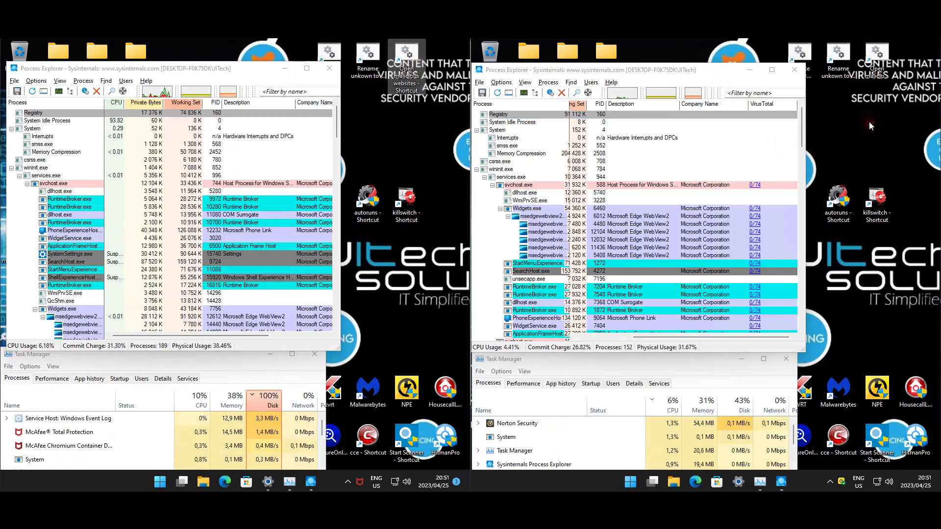
left_click(885, 63)
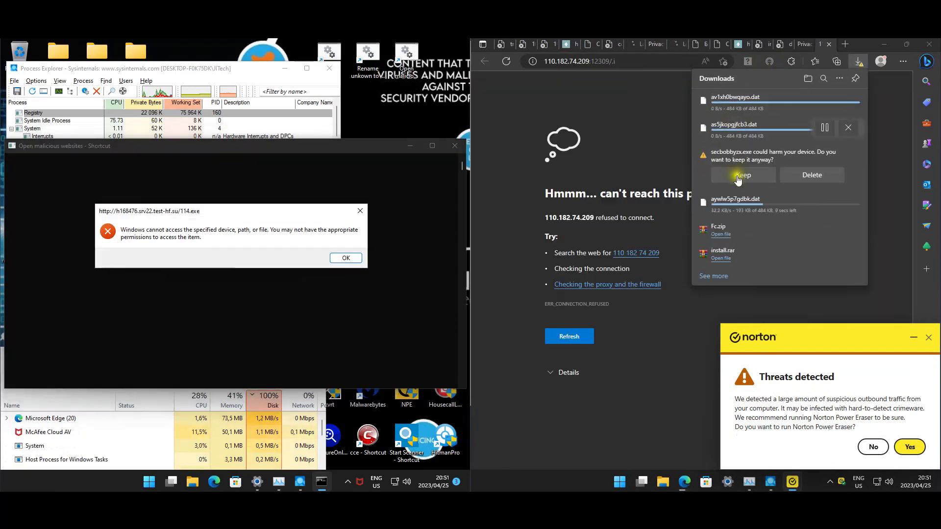
Keep the secbobbyzx.exe download on the Norton machine and dismiss the 114.exe and 115.exe access errors on the McAfee machine
left_click(742, 175)
left_click(346, 259)
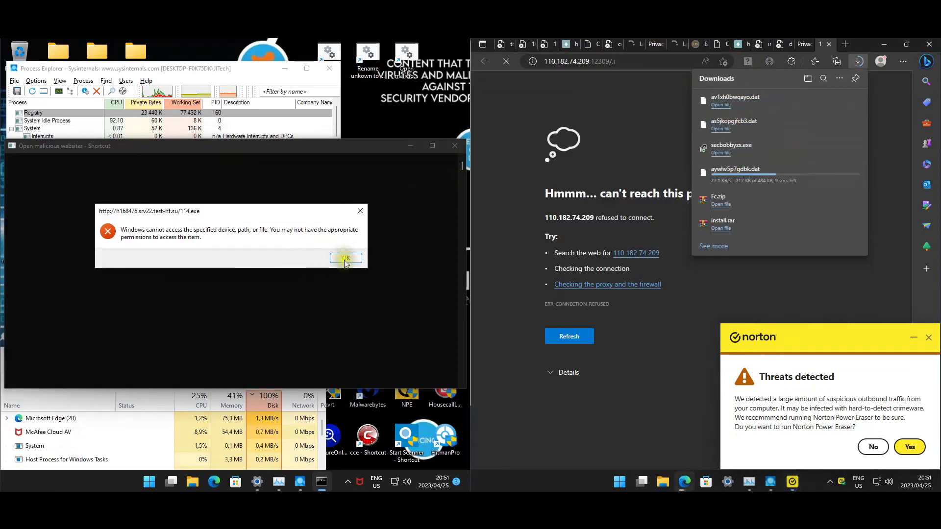
left_click(346, 260)
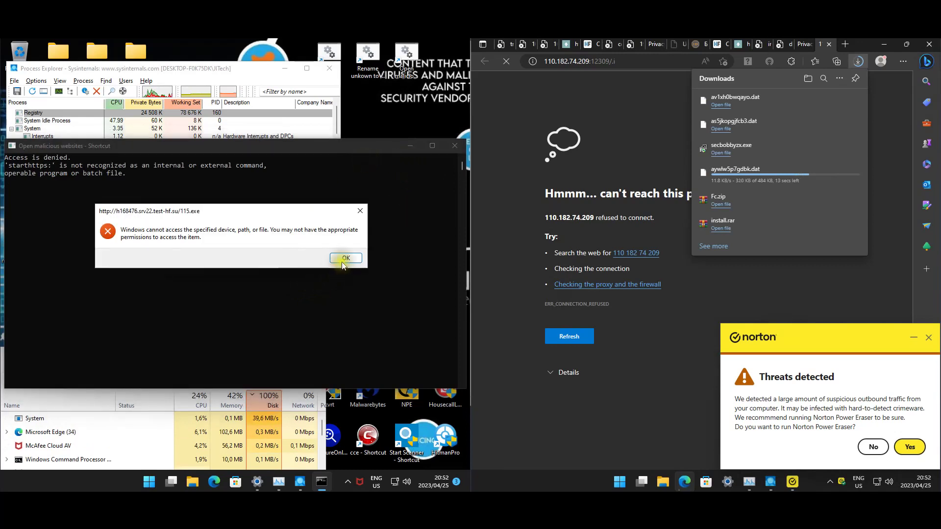
left_click(345, 258)
left_click(392, 217)
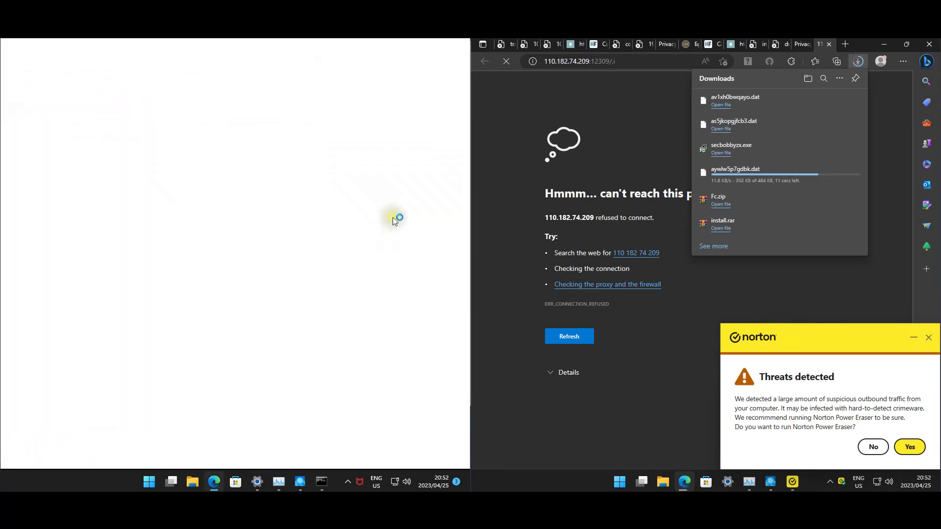
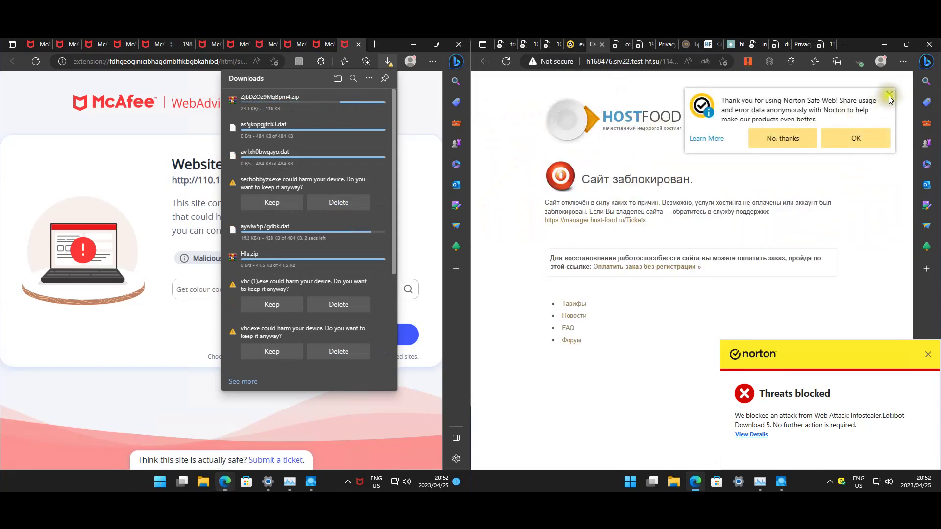
Dismiss the Norton Safe Web data-sharing request, continue to the unsafe fitnessfood.cafe site, and dismiss its translation offer
left_click(889, 96)
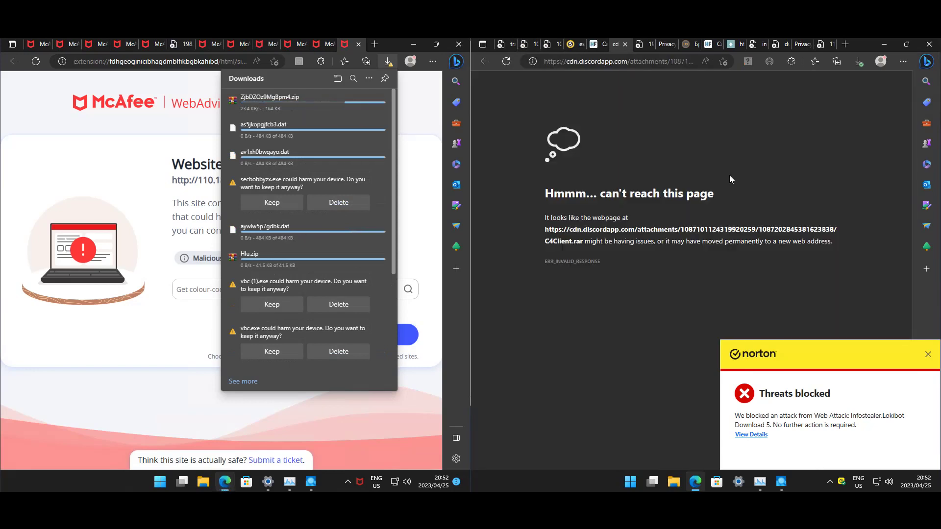
left_click(567, 279)
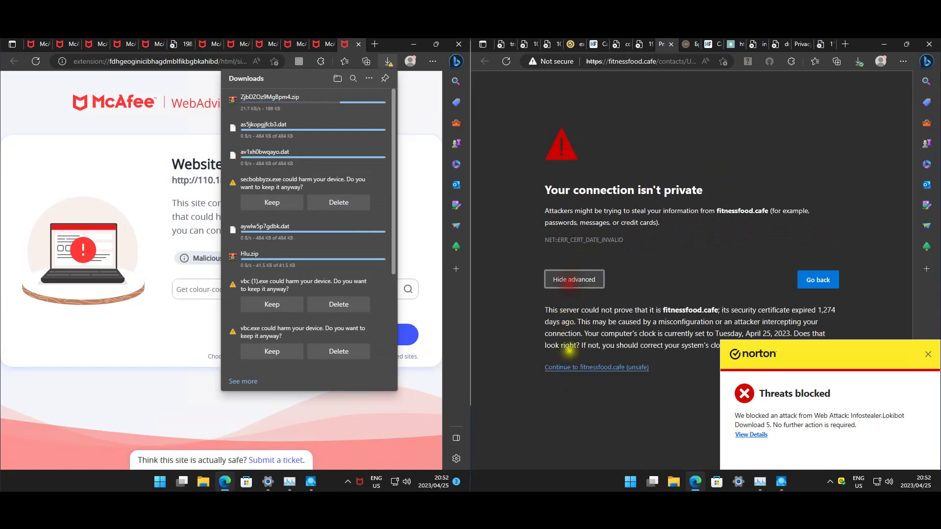
left_click(588, 368)
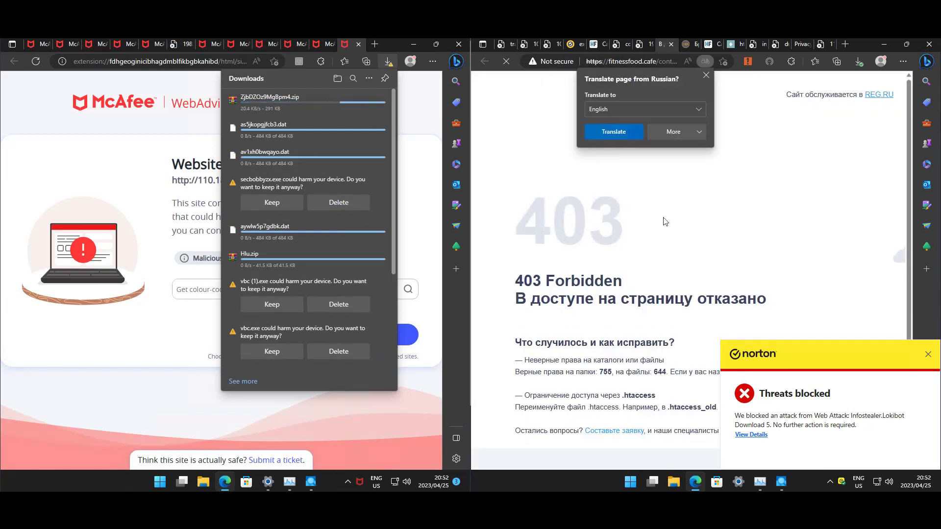
left_click(705, 89)
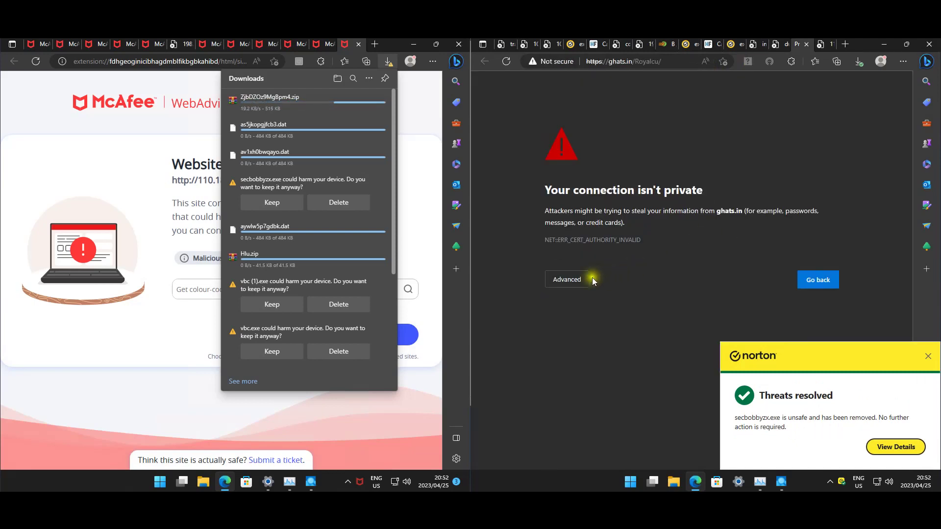
Continue past the certificate warning to ghats.in and dismiss Norton's threat notification
left_click(580, 279)
left_click(578, 356)
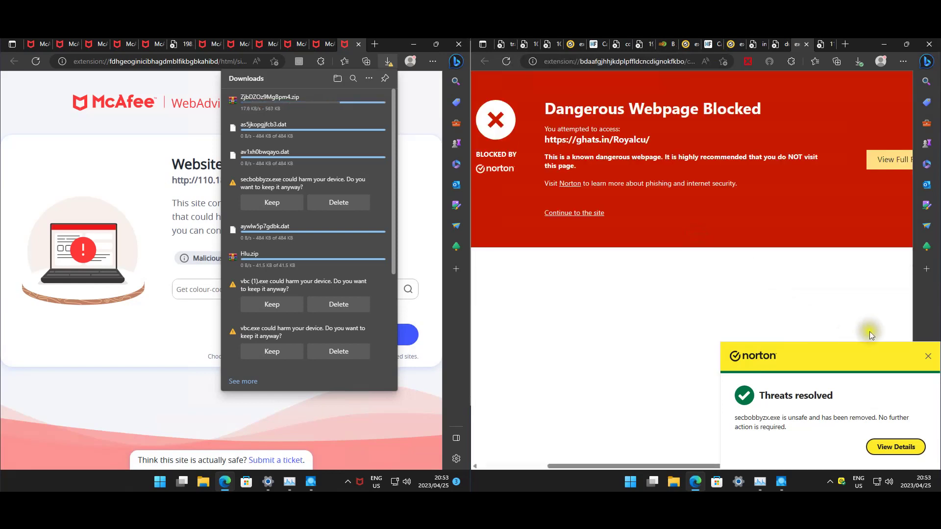
left_click(930, 359)
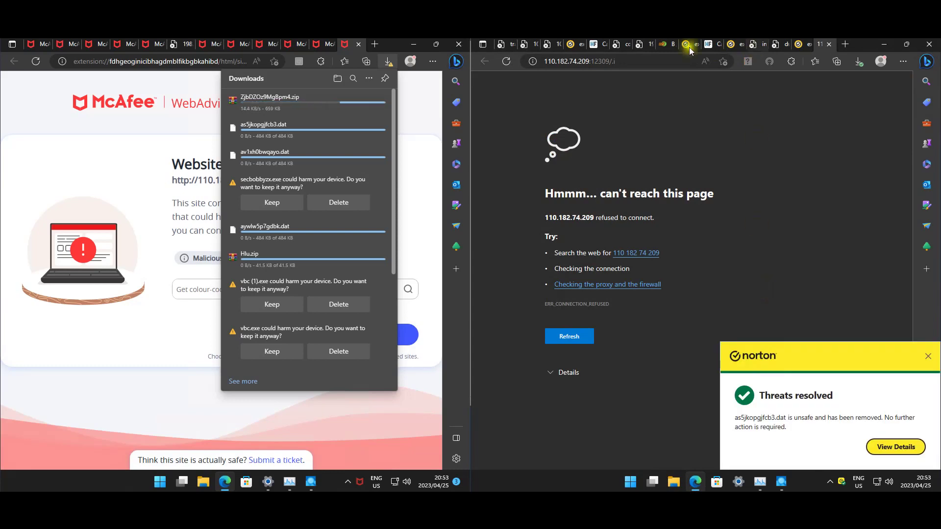
Review the opened malicious website tabs on the Norton machine to see which pages loaded or were blocked
left_click(592, 47)
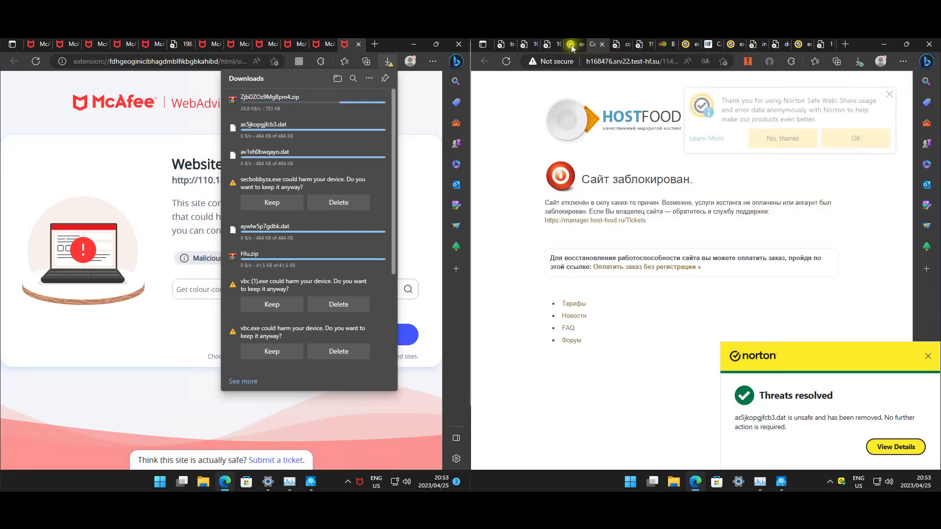
left_click(546, 45)
key("ctrl+Tab")
key("ctrl+Tab")
key("ctrl+Tab")
key("ctrl+Tab")
key("ctrl+Tab")
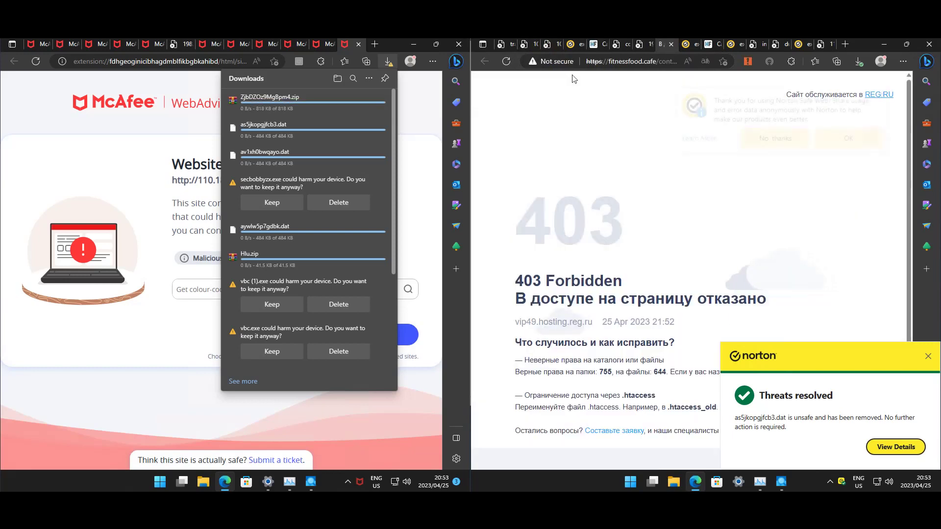
left_click(604, 136)
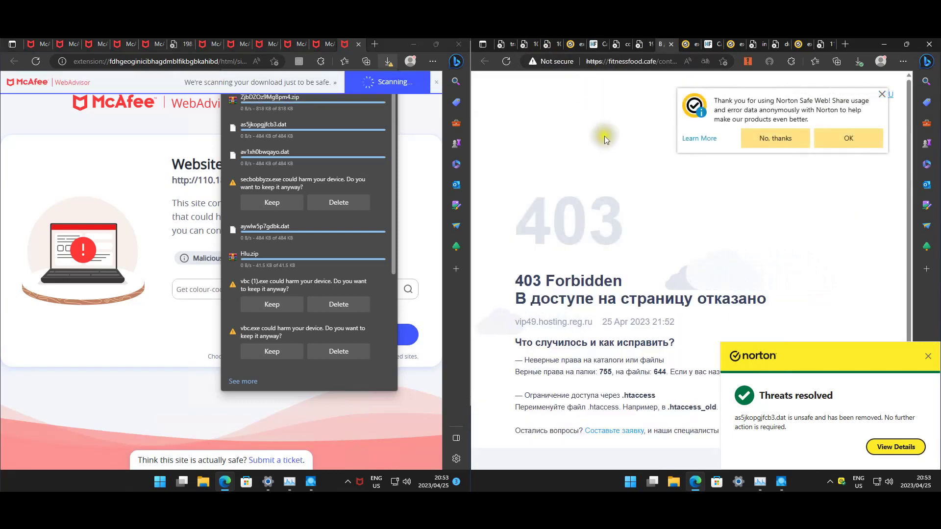
left_click(827, 146)
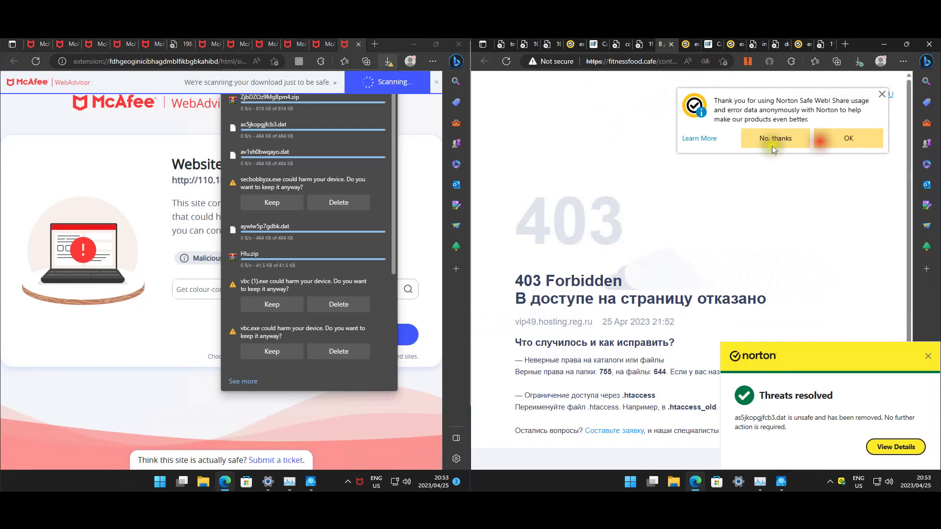
key("ctrl+Tab")
key("ctrl+Tab")
key("ctrl+Tab")
key("ctrl+Tab")
key("ctrl+Tab")
key("ctrl+Tab")
key("ctrl+Tab")
key("ctrl+Tab")
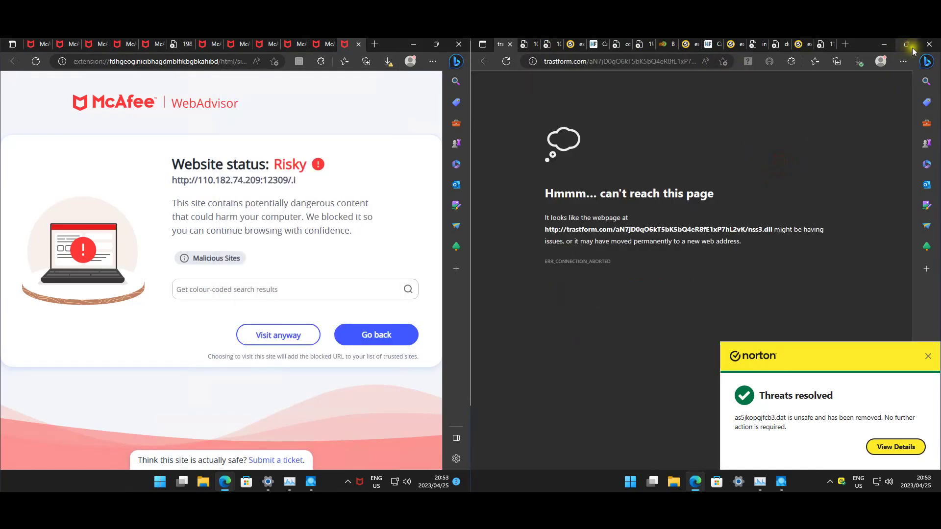
Review the WebAdvisor verdicts across the malicious website tabs on the McAfee machine, starting from the first tab
left_click(42, 46)
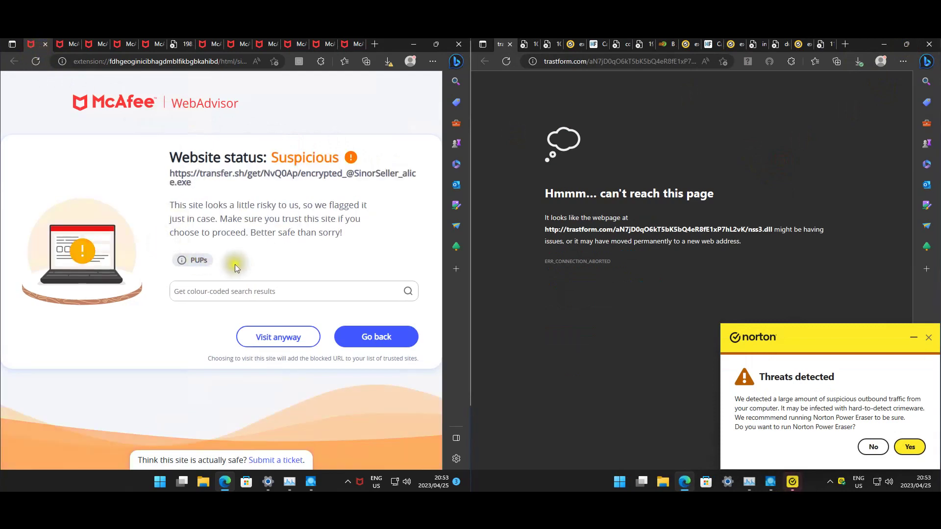
key("ctrl+Tab")
key("ctrl+Tab")
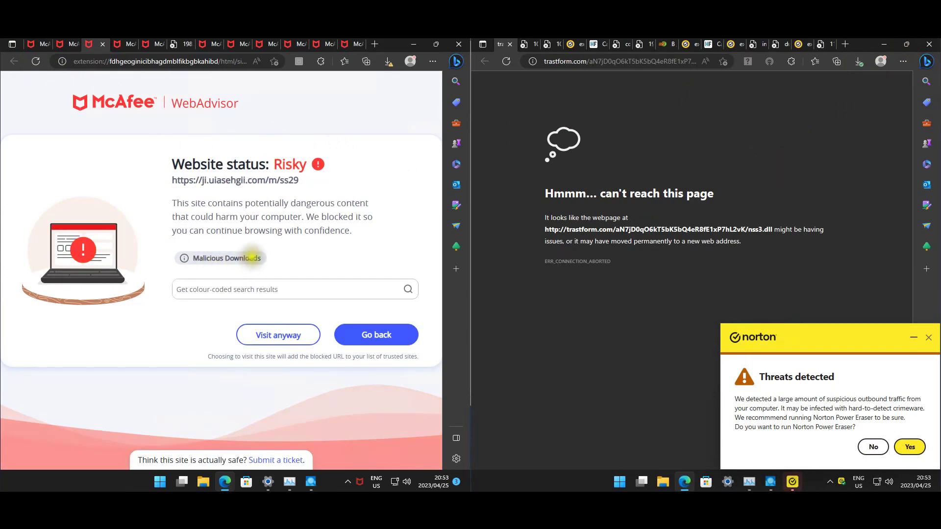
key("ctrl+Tab")
key("ctrl+Tab")
key("ctrl+Tab")
key("ctrl+Tab")
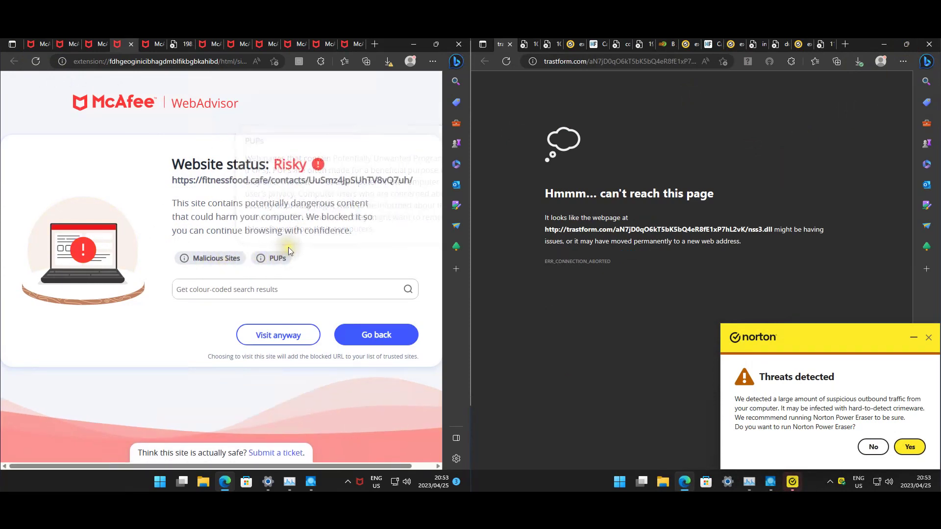
key("ctrl+Tab")
key("ctrl+Tab")
key("ctrl+Tab")
key("ctrl+Tab")
key("ctrl+Tab")
key("ctrl+Tab")
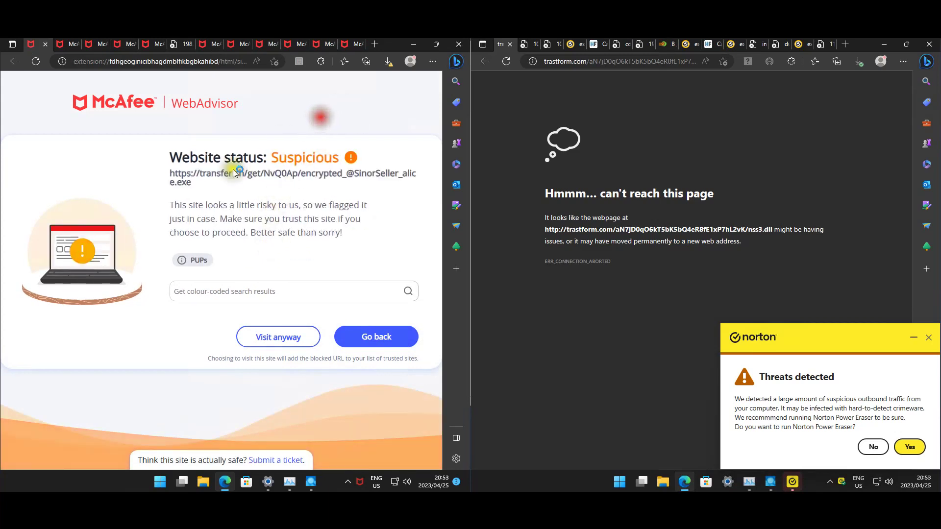
Inspect the 198.50.143.1/rentfree.dat page on the McAfee machine and the fitnessfood.cafe page and address on the Norton machine
left_click(185, 44)
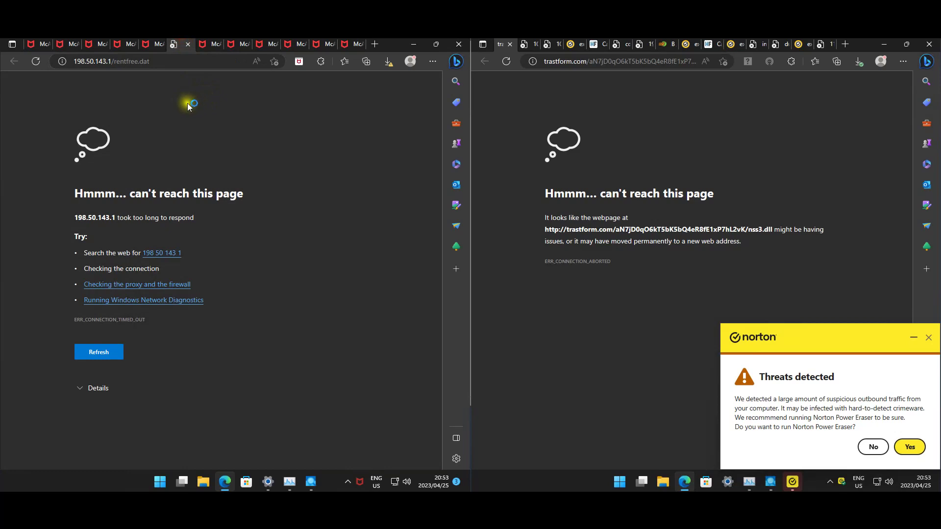
left_click(616, 45)
left_click(661, 44)
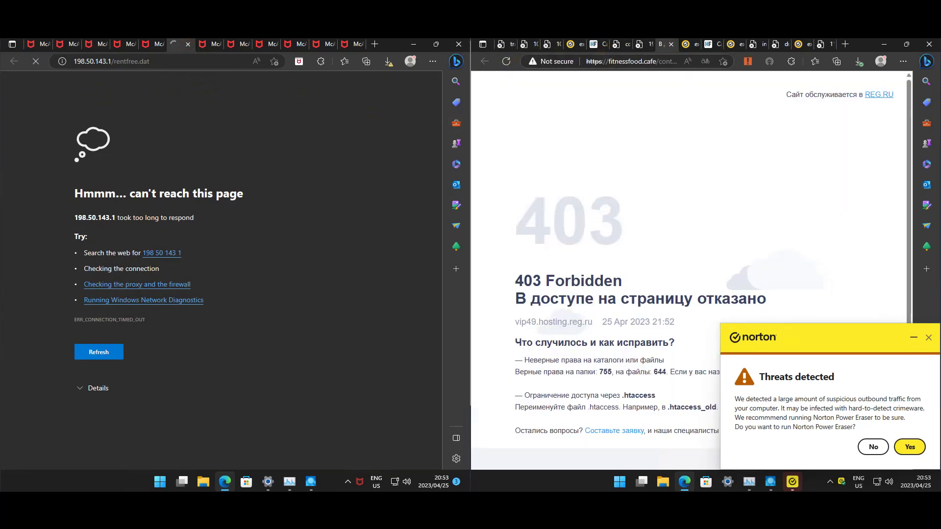
left_click(616, 63)
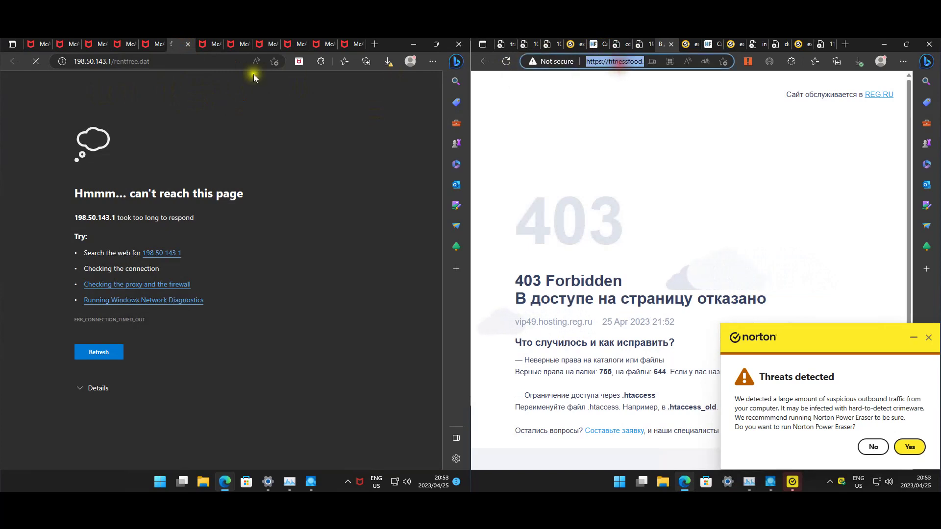
Recheck McAfee's website statuses from the transfer.sh uucqwn.txt tab through to the last malicious site tab
left_click(65, 44)
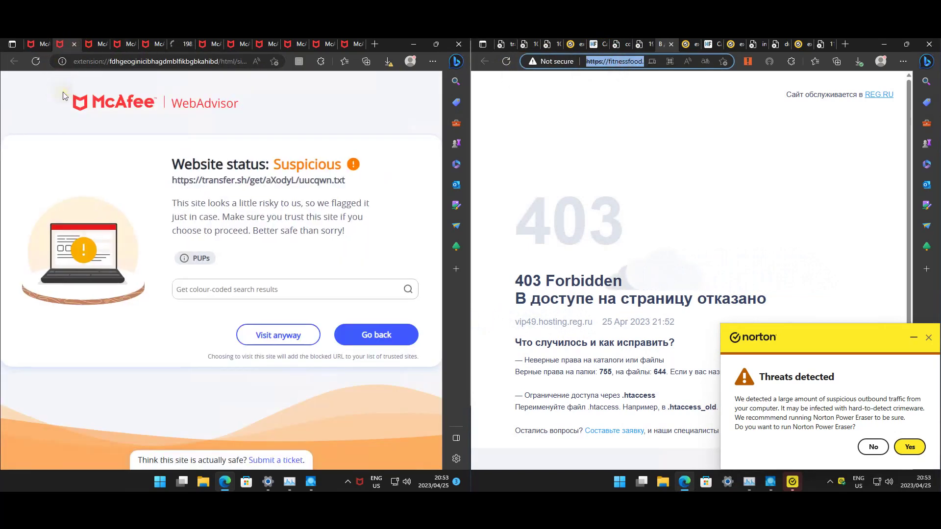
key("ctrl+Tab")
key("ctrl+Tab")
key("ctrl+Tab")
key("ctrl+Tab")
key("ctrl+Tab")
key("ctrl+Tab")
key("ctrl+Tab")
key("ctrl+Tab")
key("ctrl+Tab")
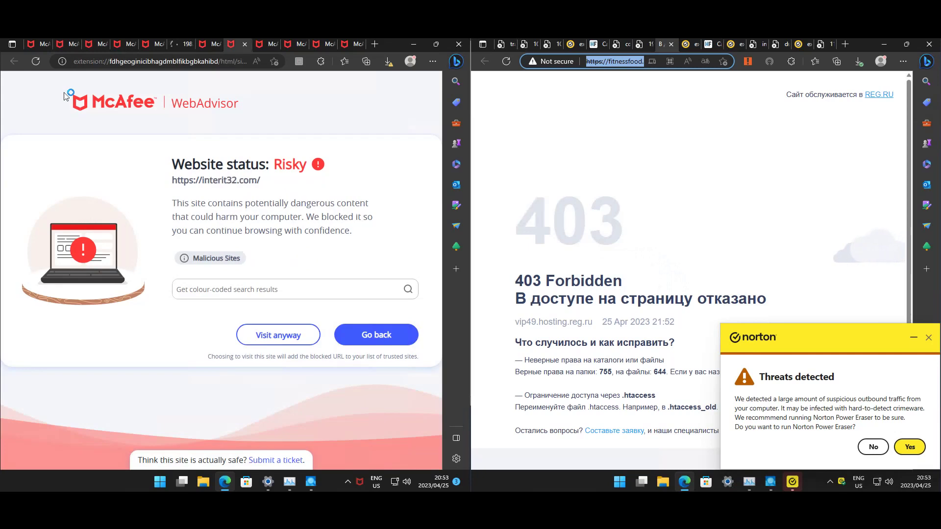
key("ctrl+Tab")
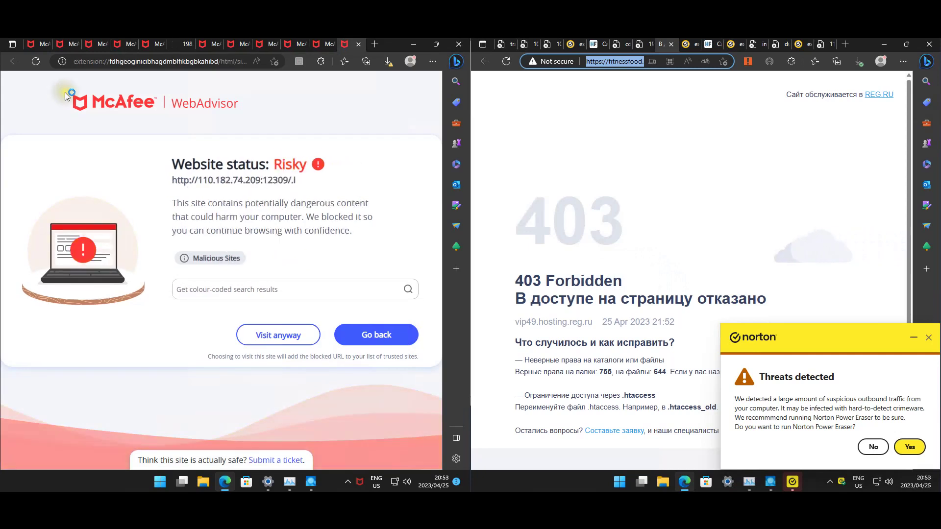
Copy the fitnessfood.cafe address from the Norton machine's browser and load it in a new tab on the McAfee machine
left_click(563, 104)
left_click(622, 62)
key("ctrl+c")
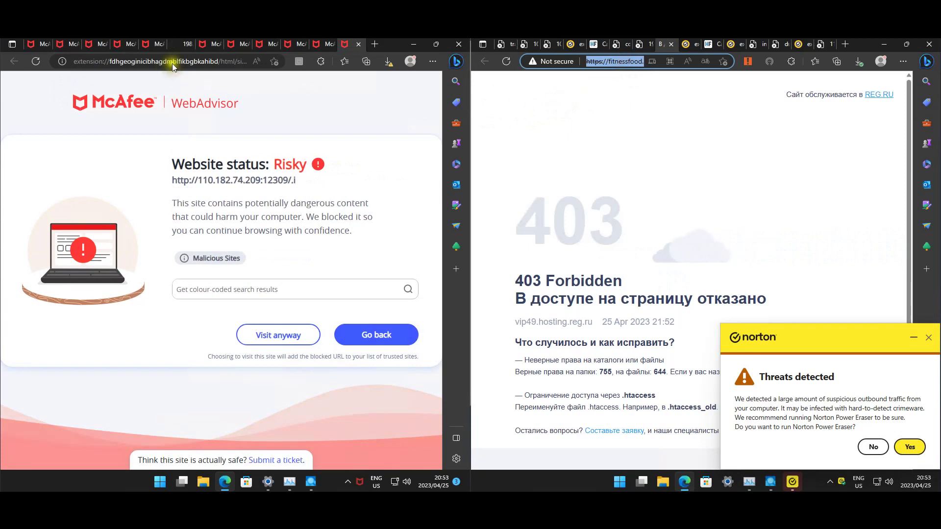
left_click(374, 44)
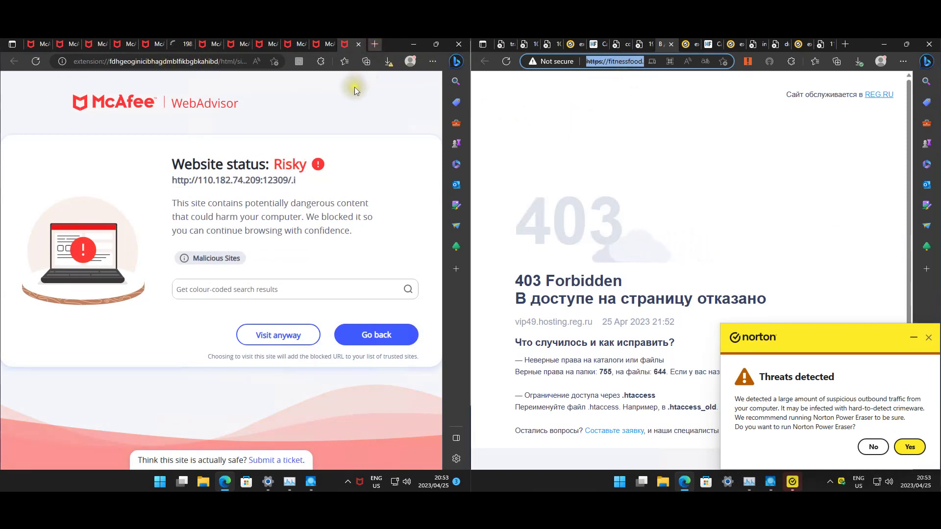
key("ctrl+v")
key("Return")
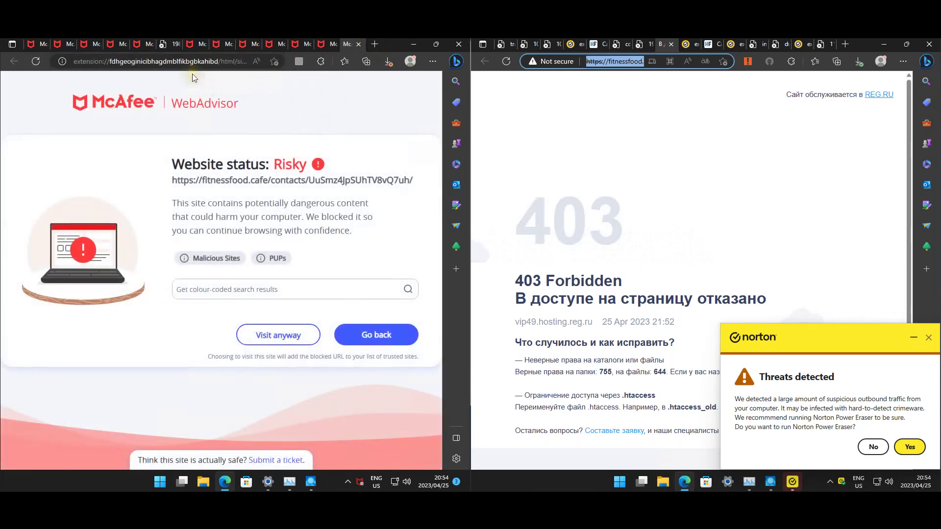
Compare the fitnessfood.cafe result on both machines and review the h168476.srv22.test-hf.su tabs on the Norton machine
left_click(633, 209)
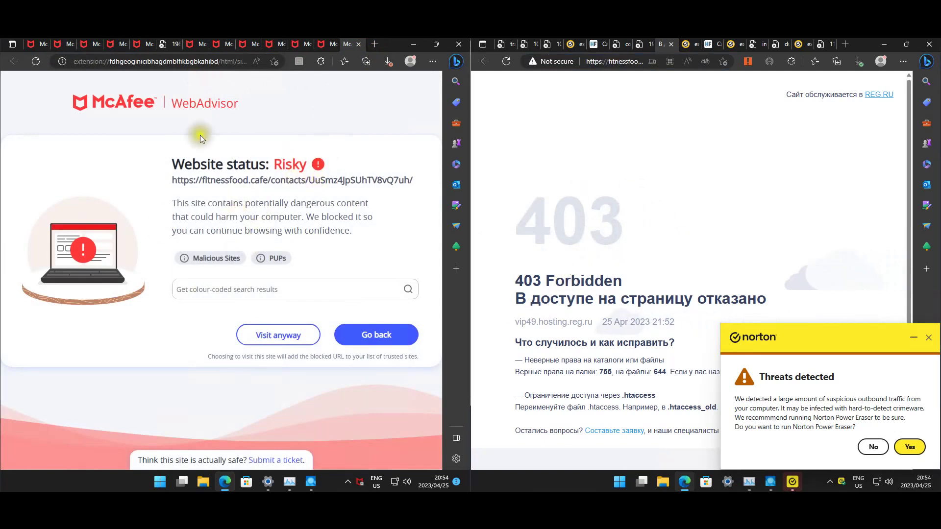
left_click(355, 104)
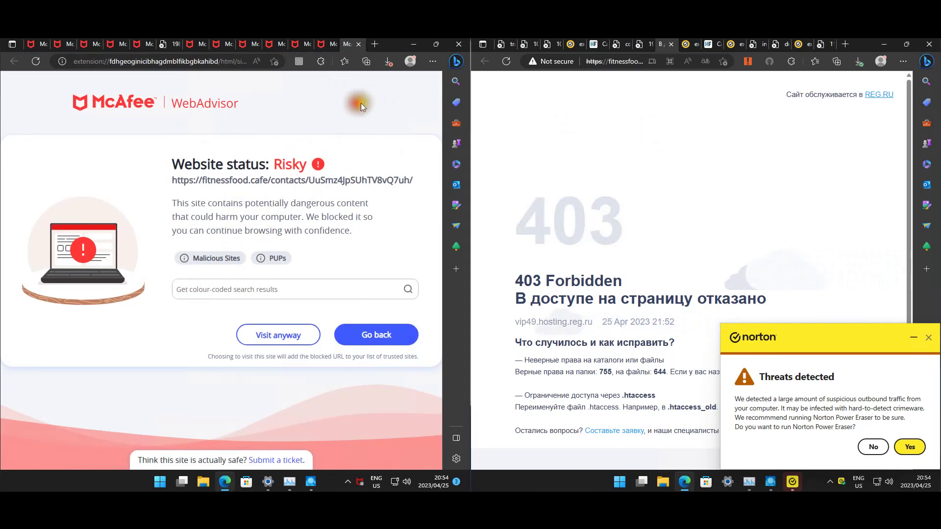
left_click(684, 119)
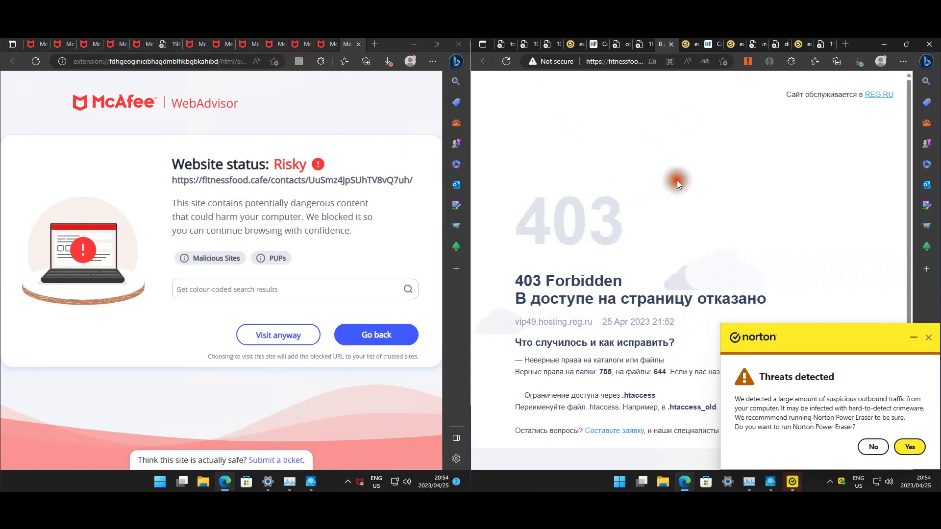
left_click(653, 49)
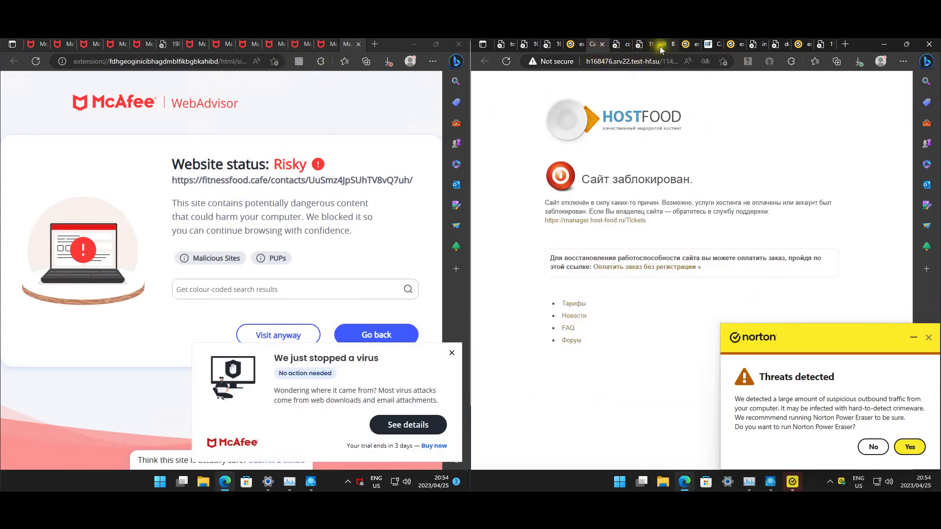
left_click(660, 46)
left_click(712, 47)
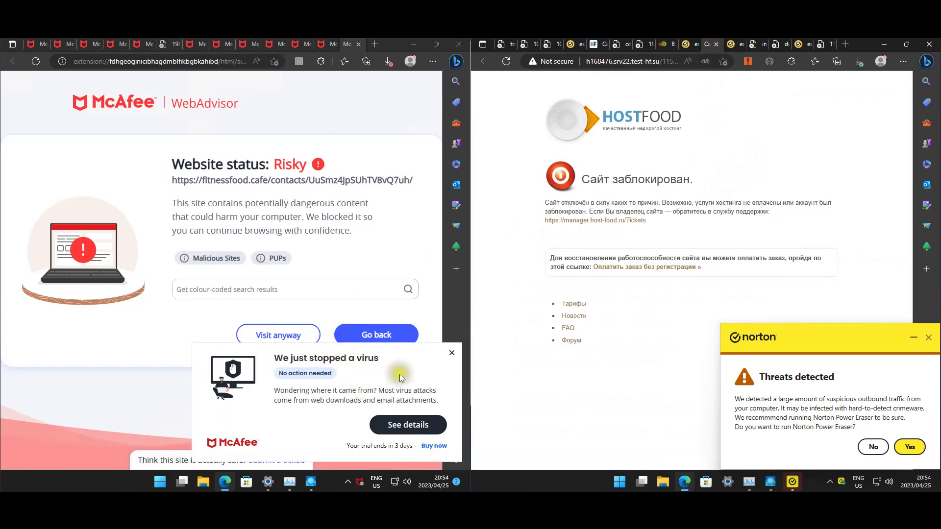
Dismiss the McAfee virus notification and close the browser on both machines, abandoning the McAfee machine's unfinished downloads
left_click(451, 353)
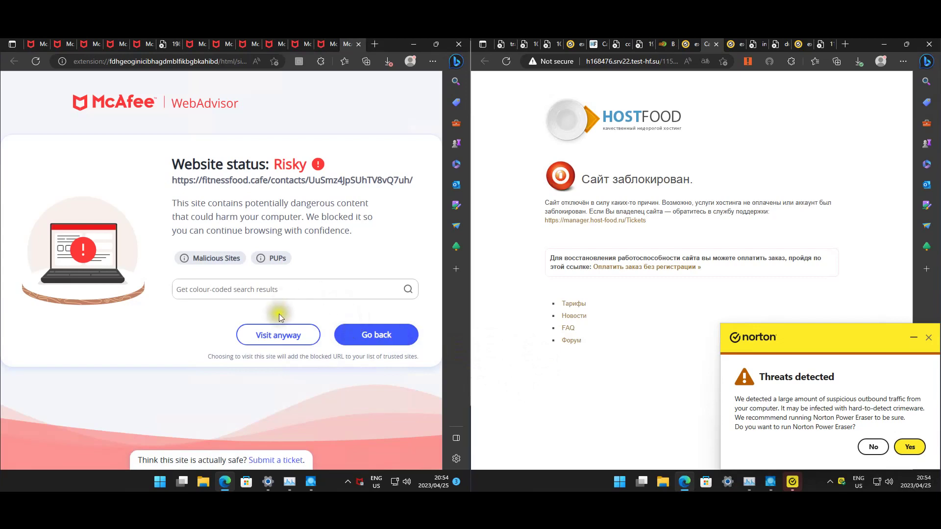
left_click(457, 45)
left_click(923, 44)
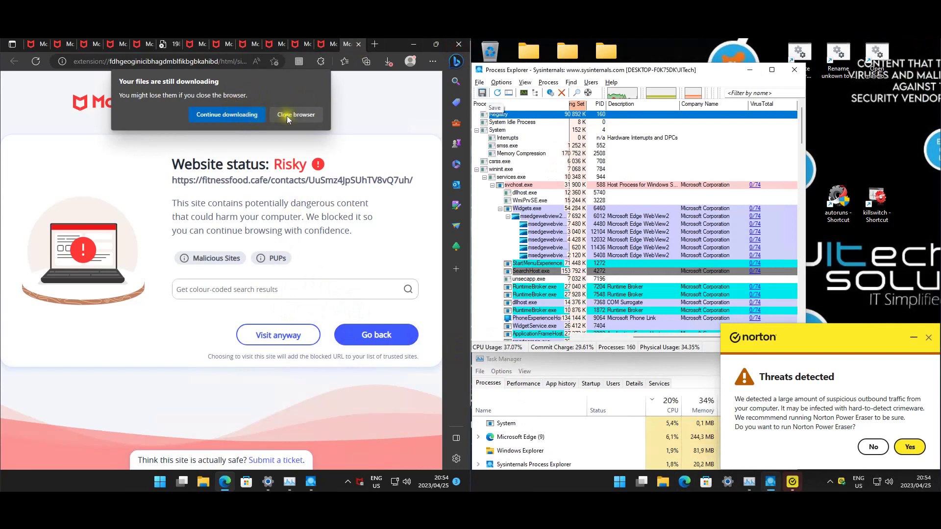
left_click(306, 117)
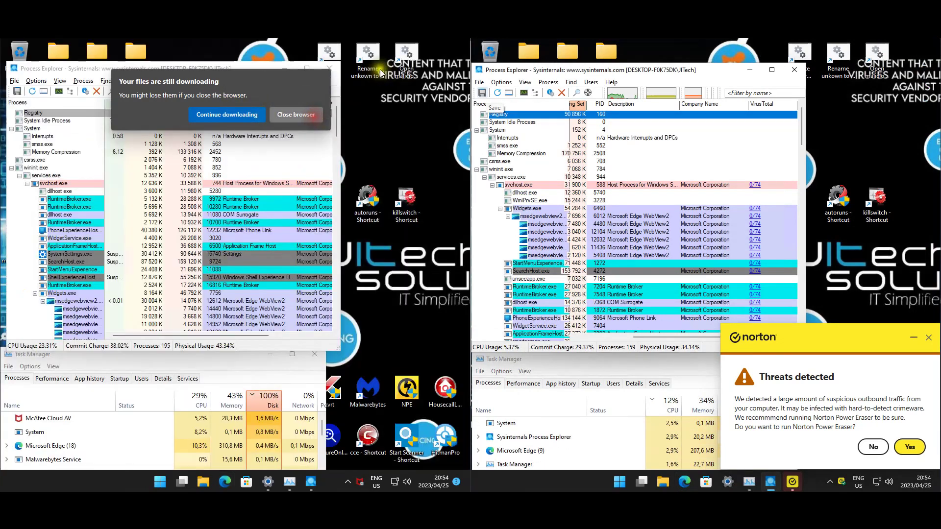
left_click(355, 117)
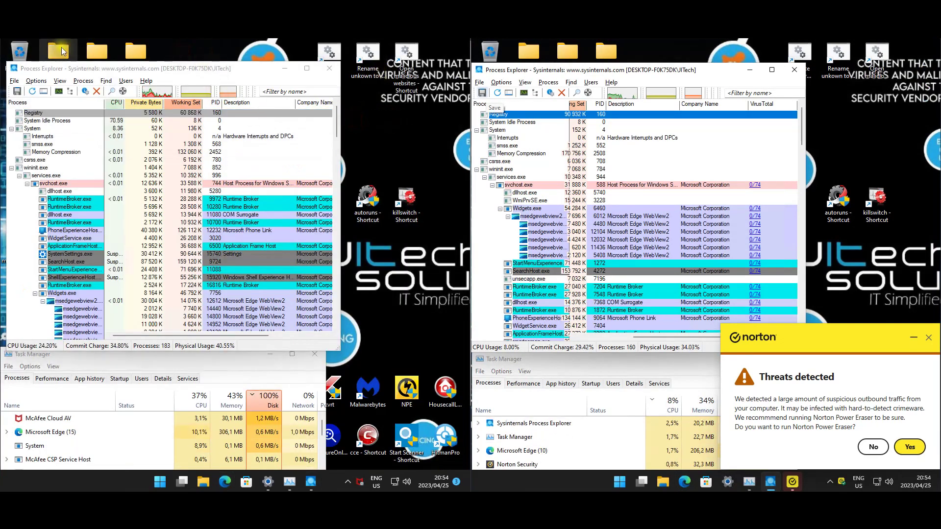
Decline running Norton Power Eraser and open the Downloads folder on both machines
left_click(906, 159)
key("super+e")
left_click(871, 445)
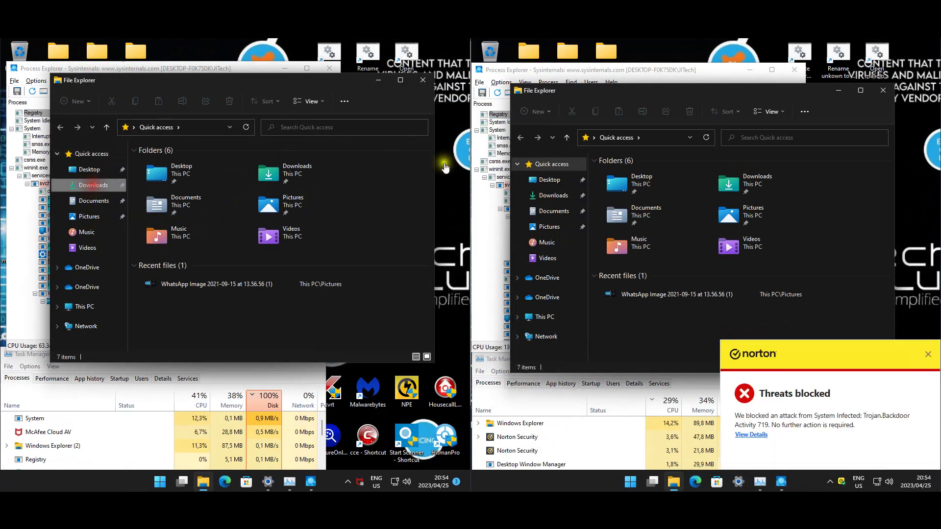
left_click(552, 196)
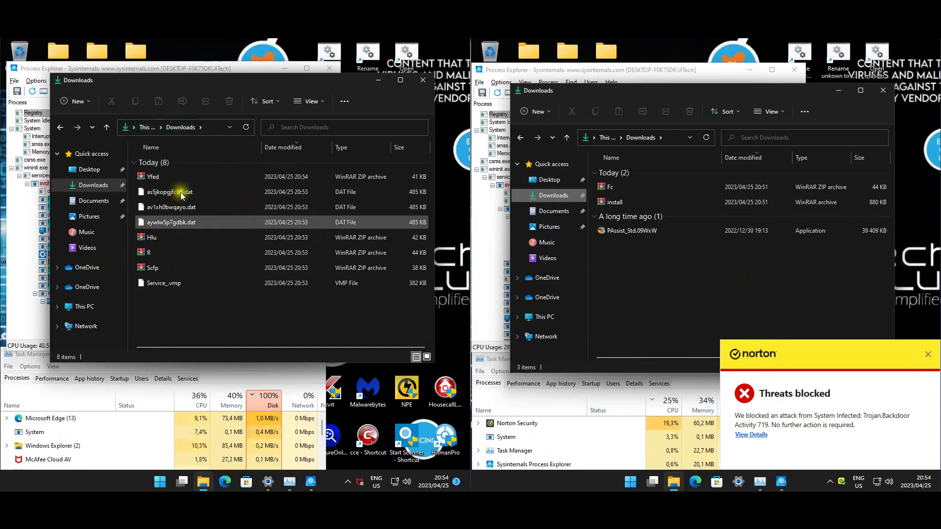
Check the downloaded files on both machines and delete the PAssist_Std.09WxW application from the Norton machine's Downloads folder
left_click(189, 283)
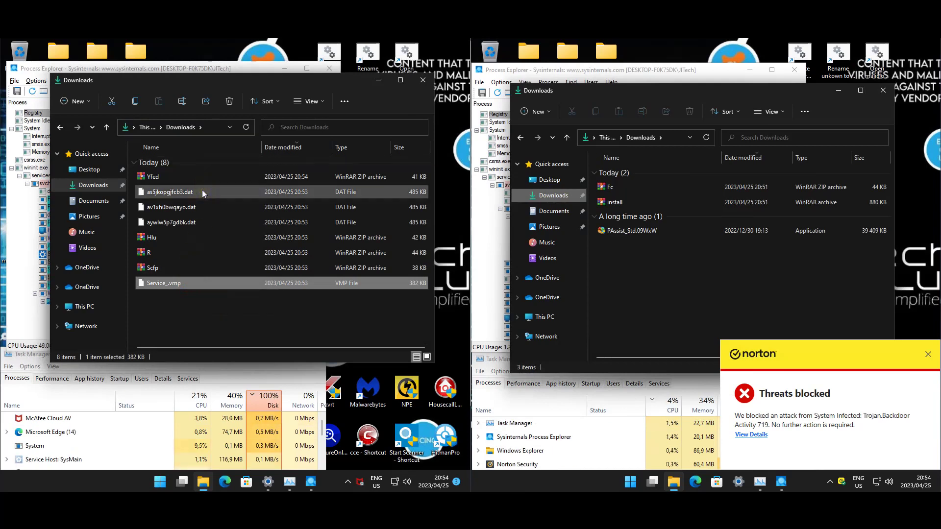
left_click(613, 186)
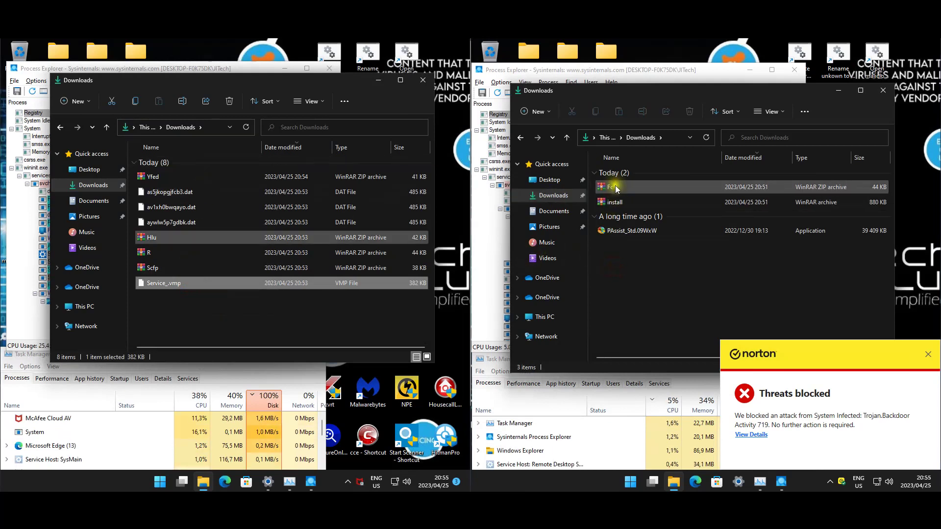
left_click(636, 304)
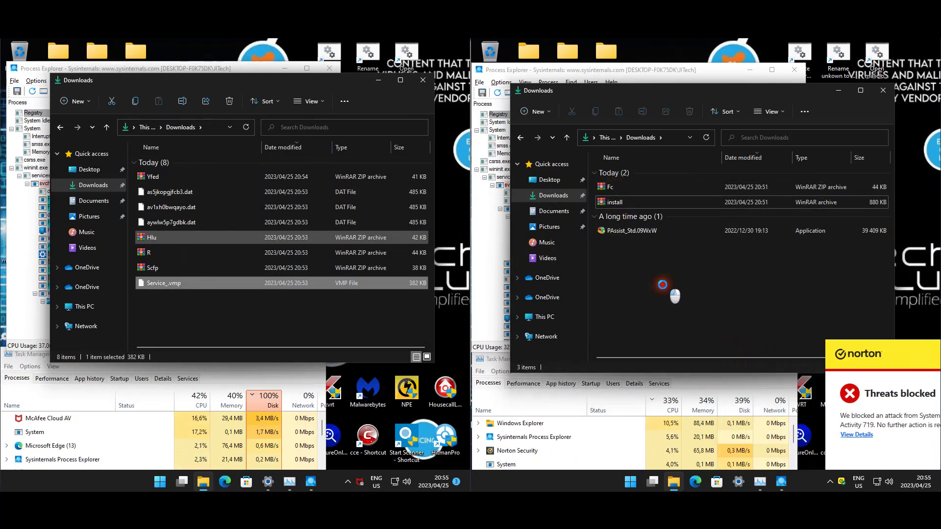
left_click(632, 230)
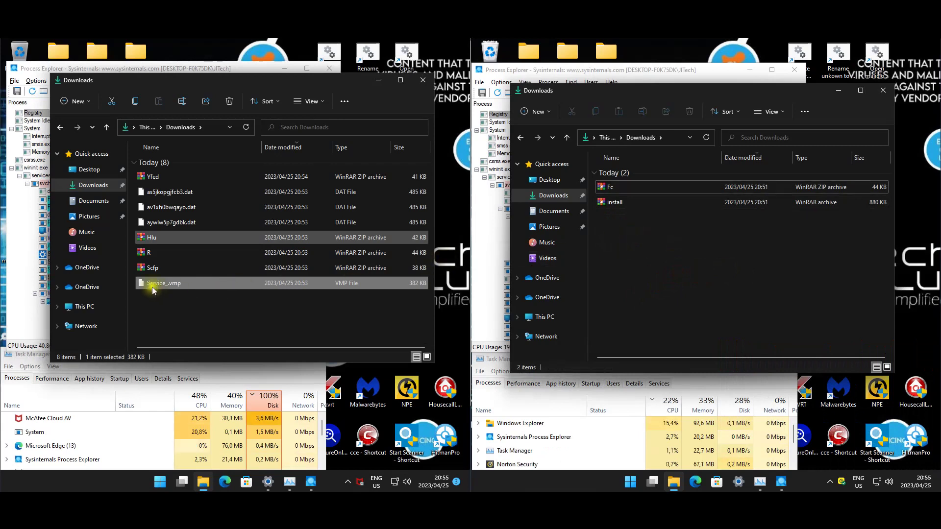
Inspect the Yfed archive on the McAfee machine and the install and Fc archives on the Norton machine
left_click(161, 176)
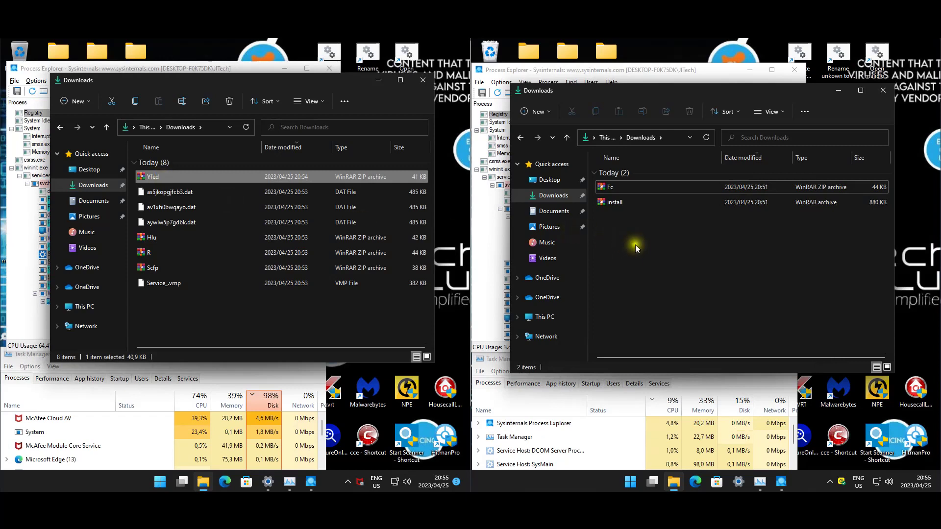
left_click(635, 245)
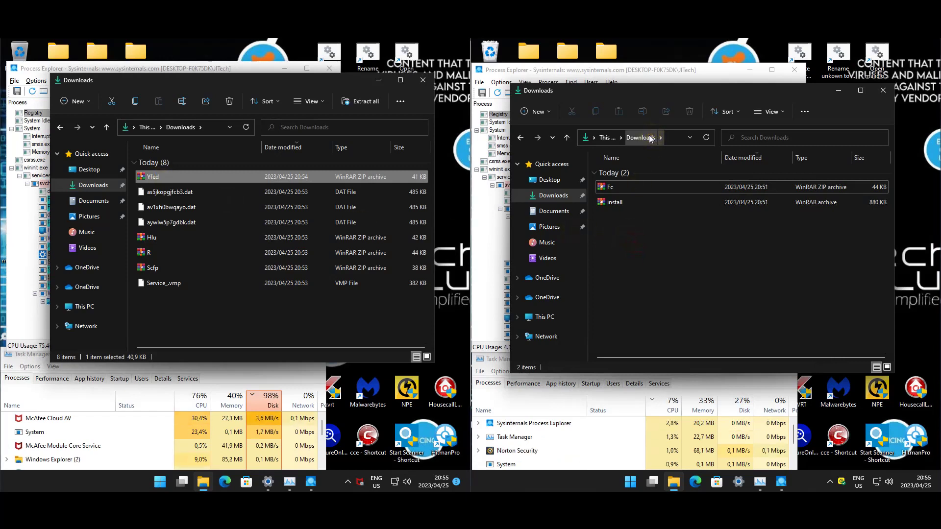
left_click(617, 206)
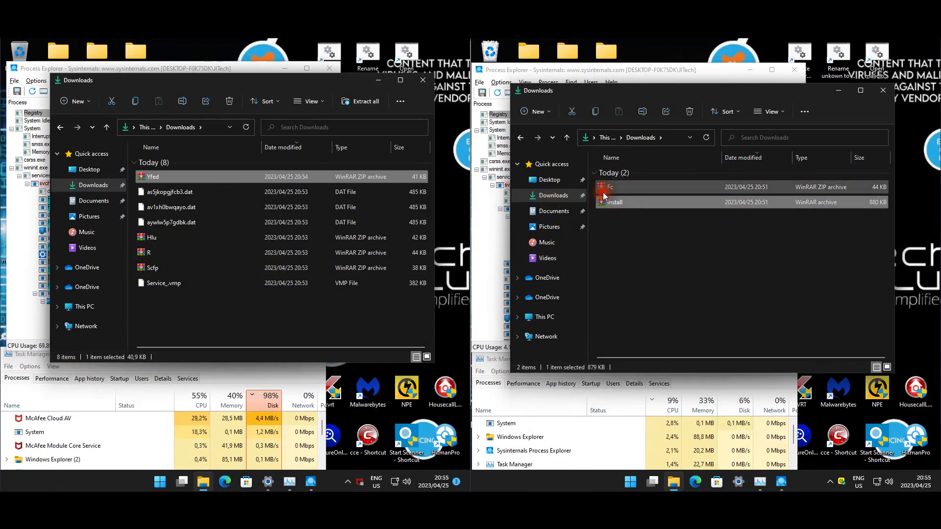
left_click(608, 188)
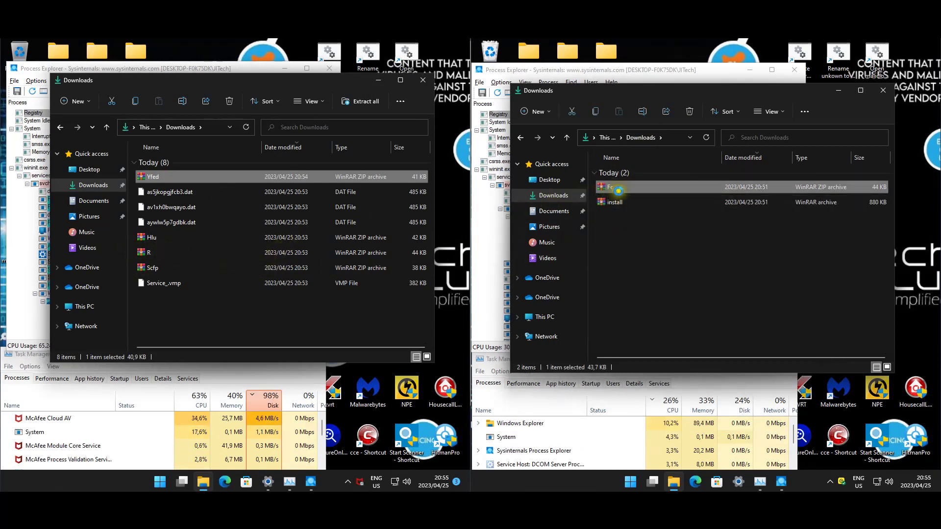
left_click(612, 190)
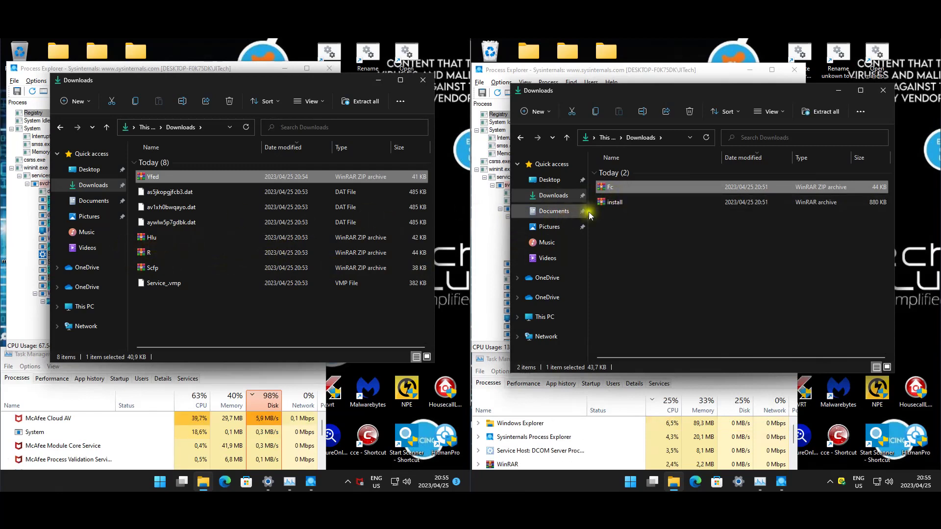
left_click(684, 236)
Try to open the install archive in the Norton machine's Downloads folder and cancel the password request
left_click(618, 202)
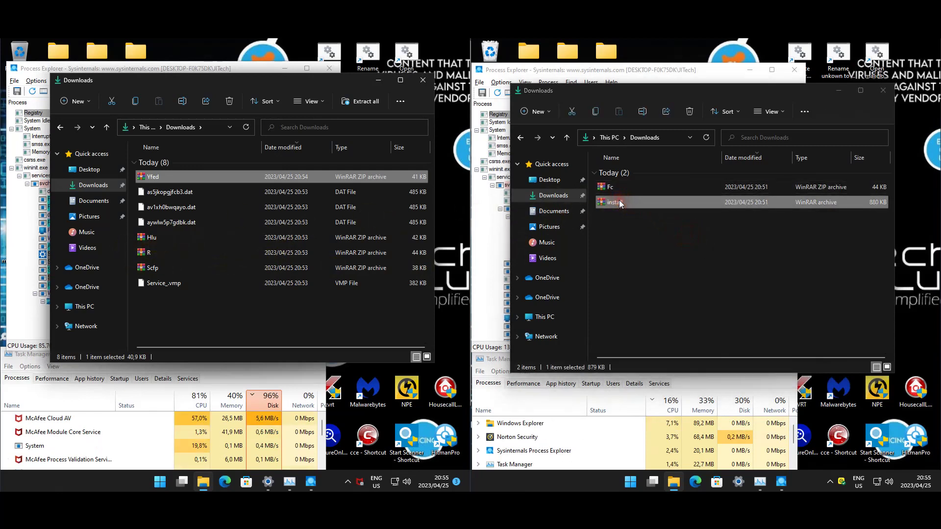
double_click(619, 200)
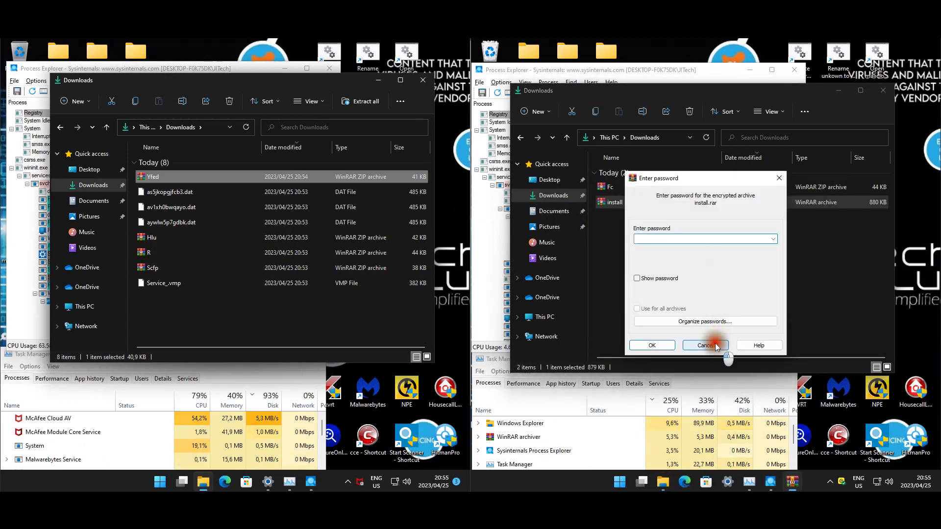
left_click(716, 345)
Open the Fc archive on the Norton machine, run the F895.wsf script inside it, and close the archive
left_click(612, 187)
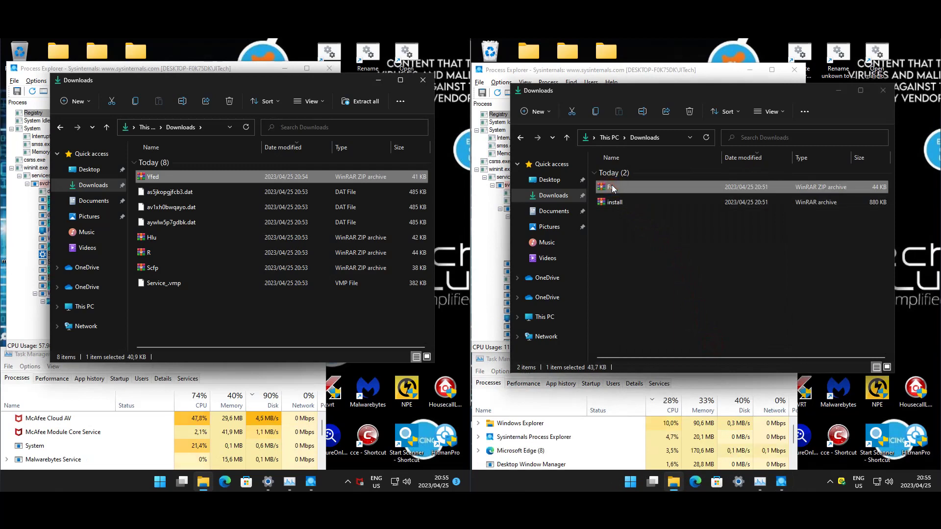
double_click(612, 187)
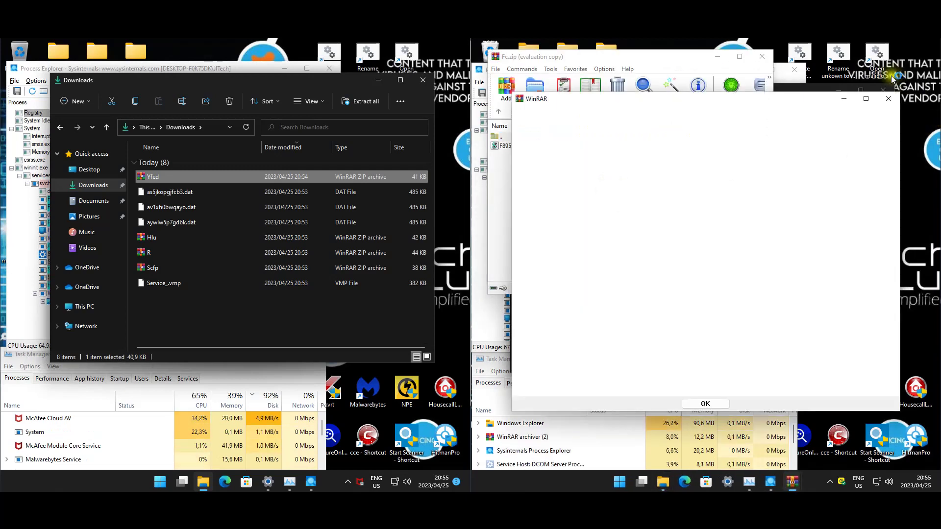
left_click(888, 98)
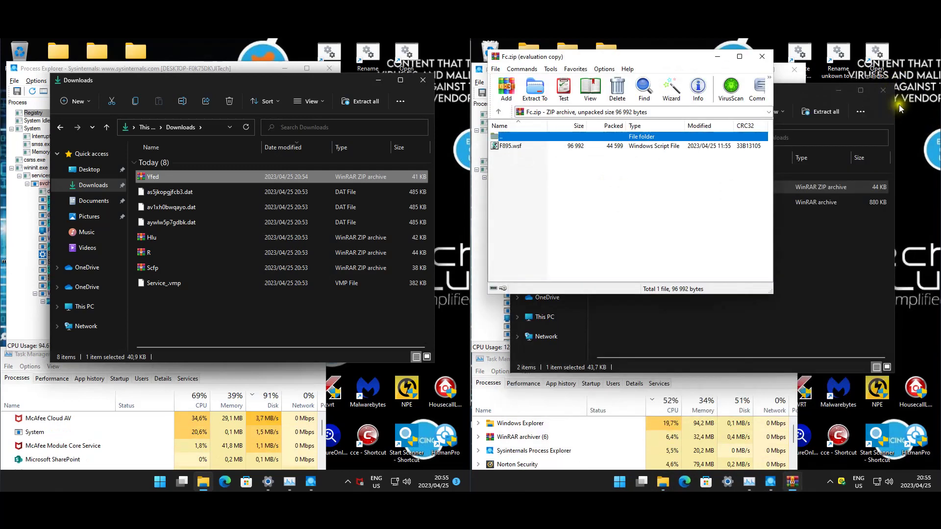
left_click(512, 146)
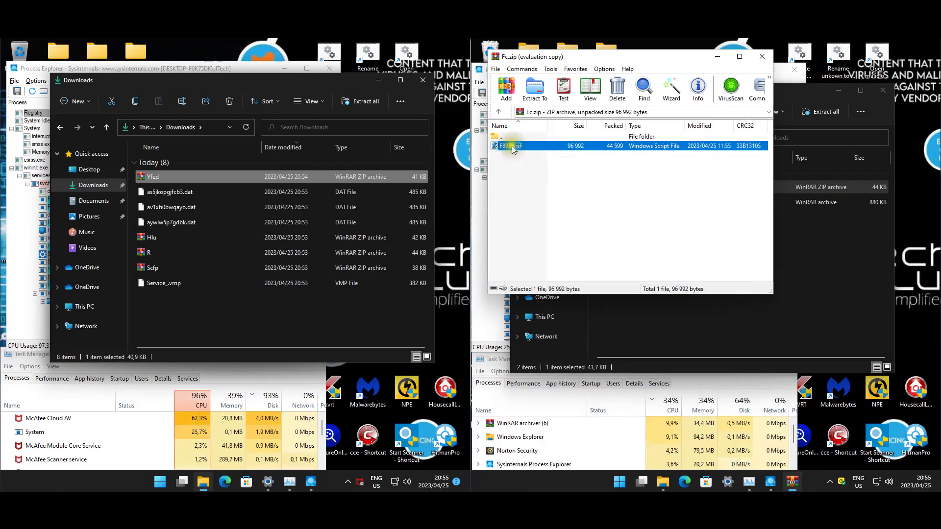
left_click(604, 197)
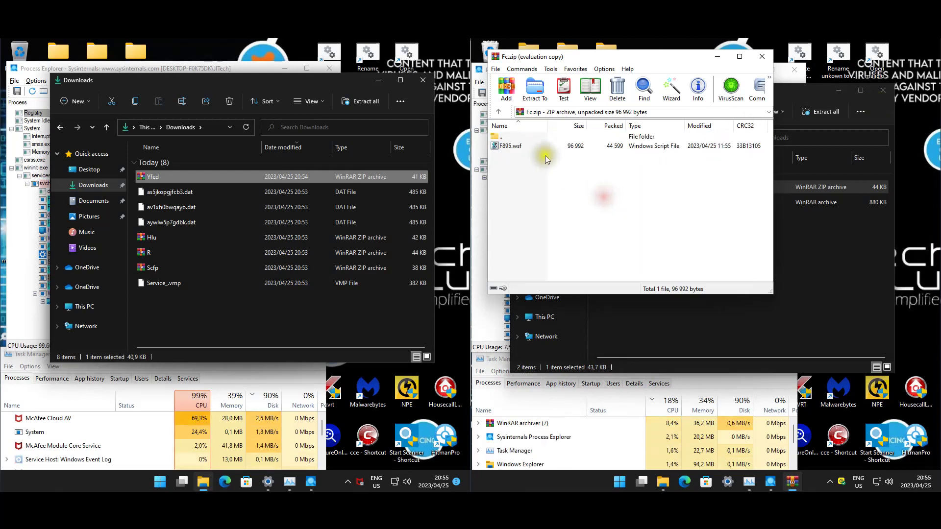
left_click(761, 55)
Examine the end of the Norton machine's Process Explorer list for the launched script and close its Downloads window
left_click(489, 239)
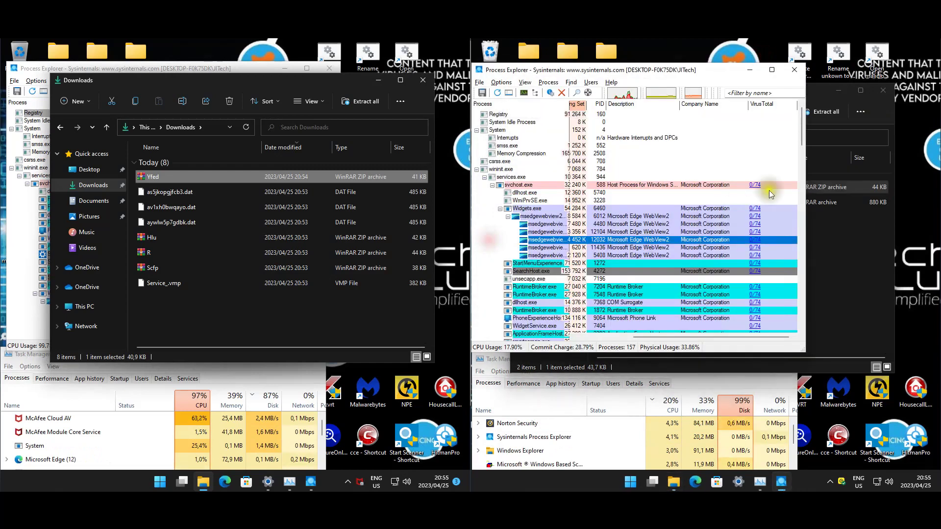
left_click_drag(801, 132, 802, 320)
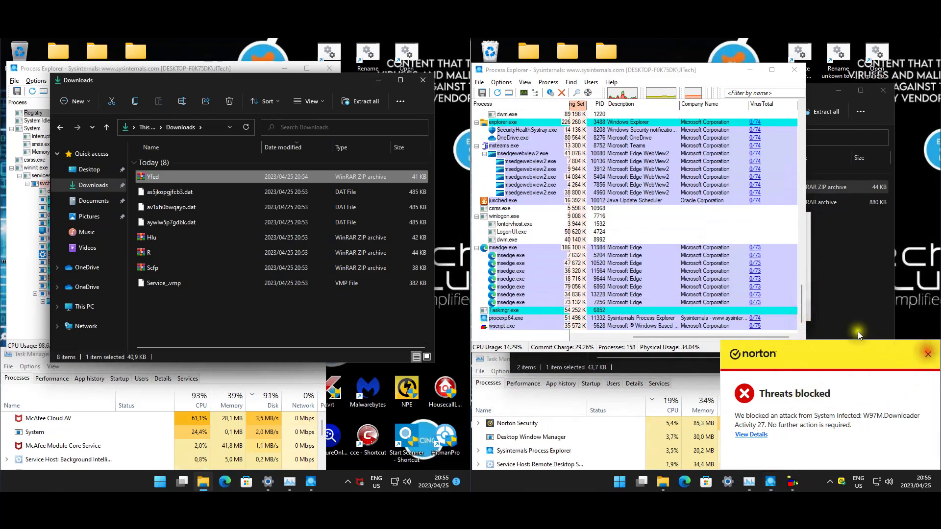
left_click(839, 259)
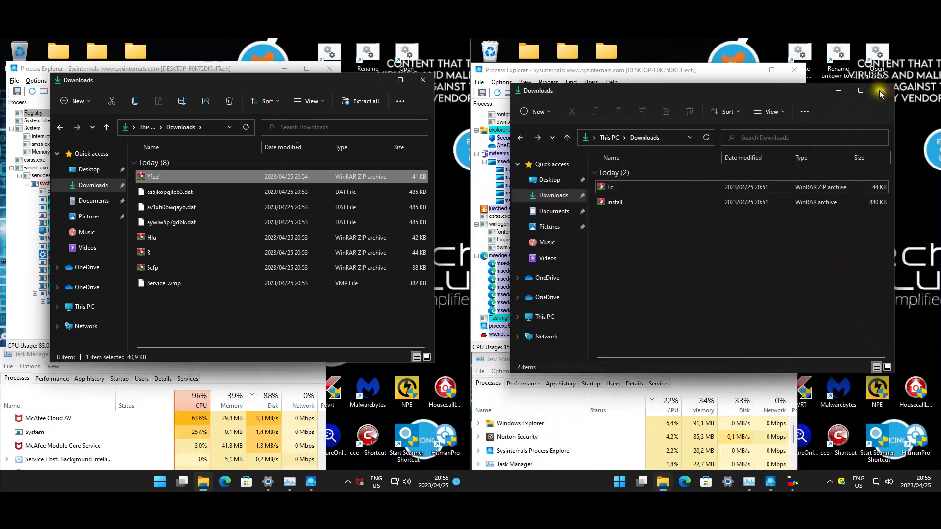
left_click(883, 90)
Examine the ends of the Process Explorer process lists on the Norton and McAfee machines
left_click(151, 268)
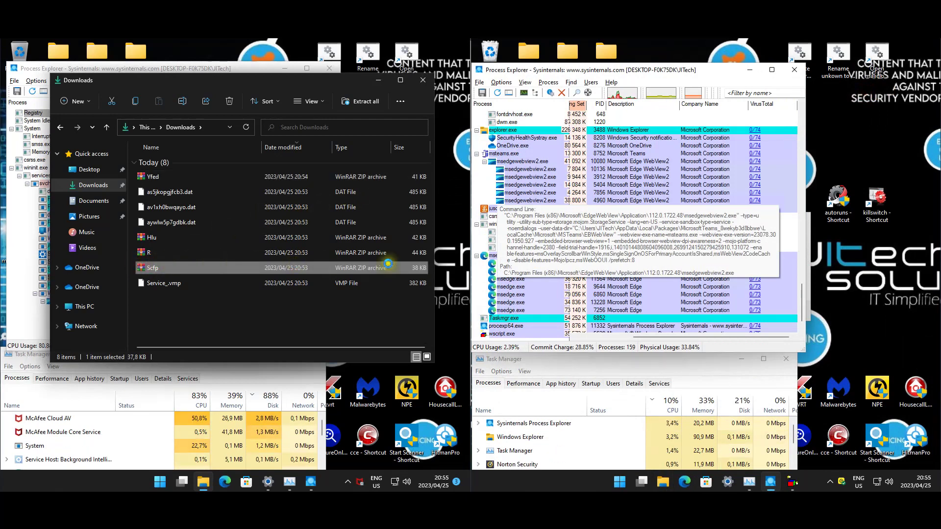
key("F2")
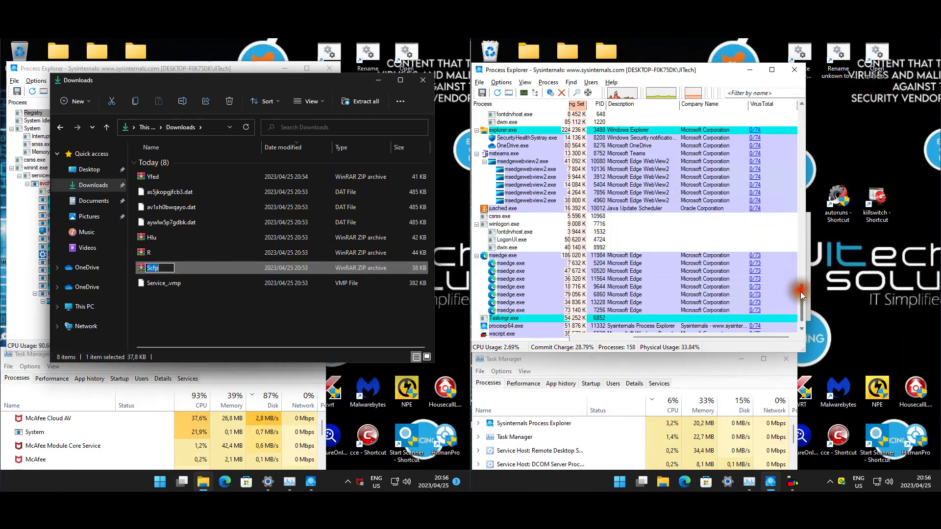
scroll(801, 292, "down", 1)
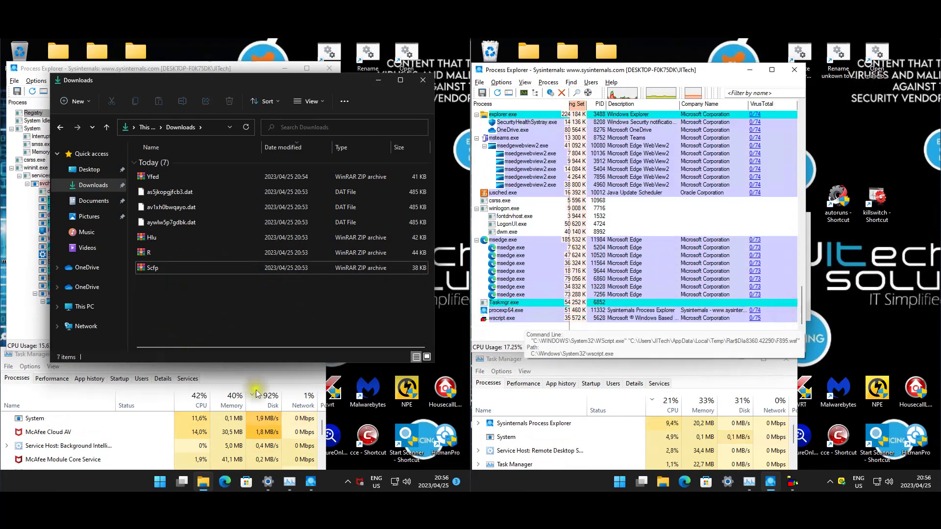
left_click(46, 321)
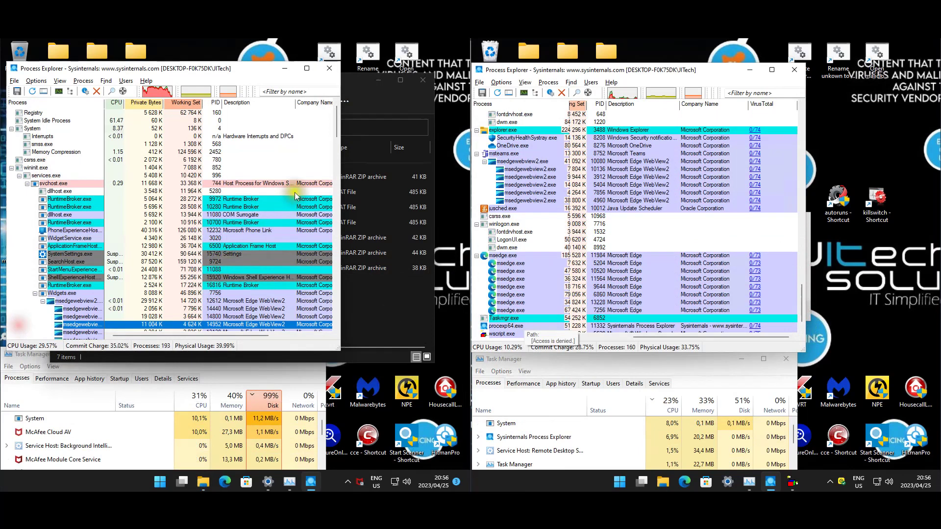
left_click(36, 81)
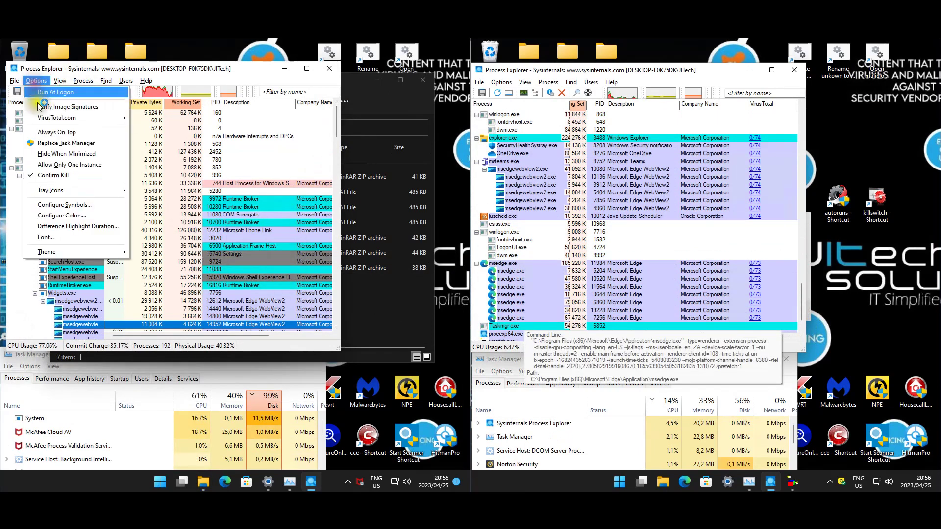
left_click(156, 123)
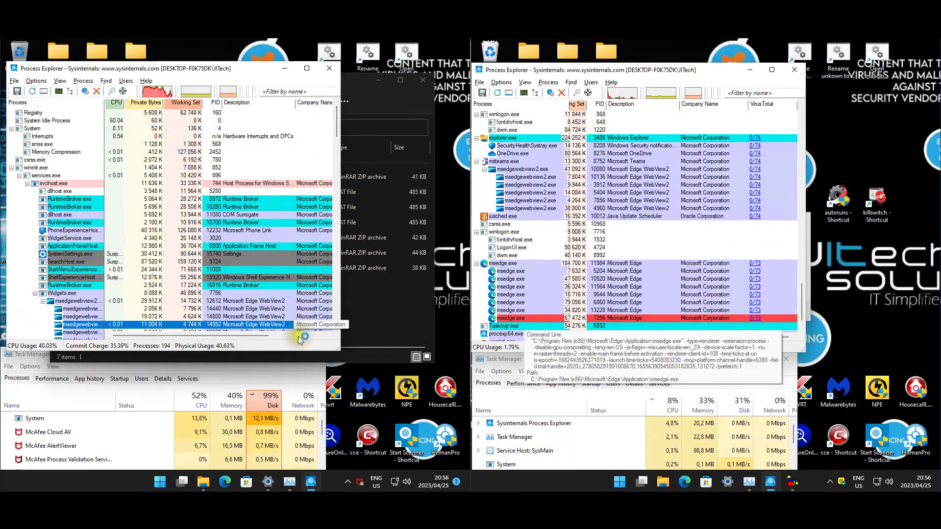
left_click_drag(336, 128, 340, 312)
left_click(345, 295)
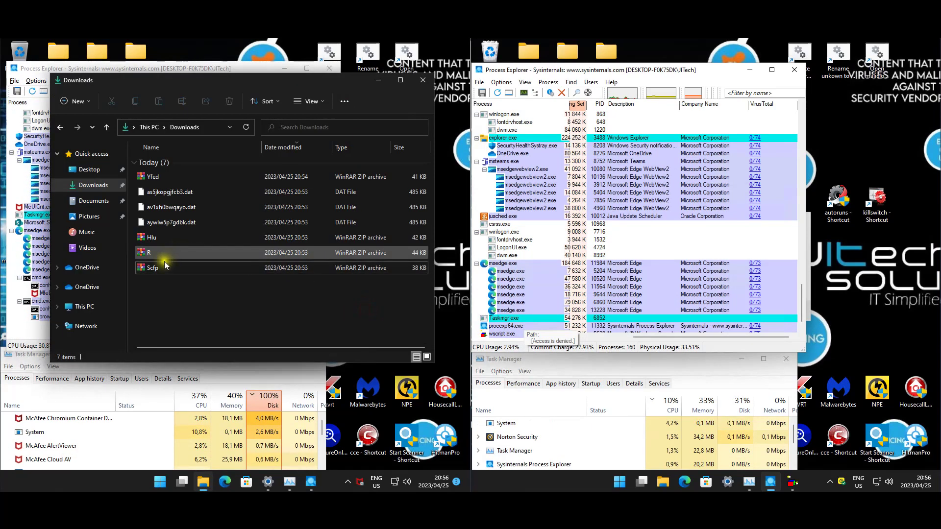
Open the Scfp archive on the McAfee machine, run the F971.wsf script inside it, and close the archive
double_click(150, 267)
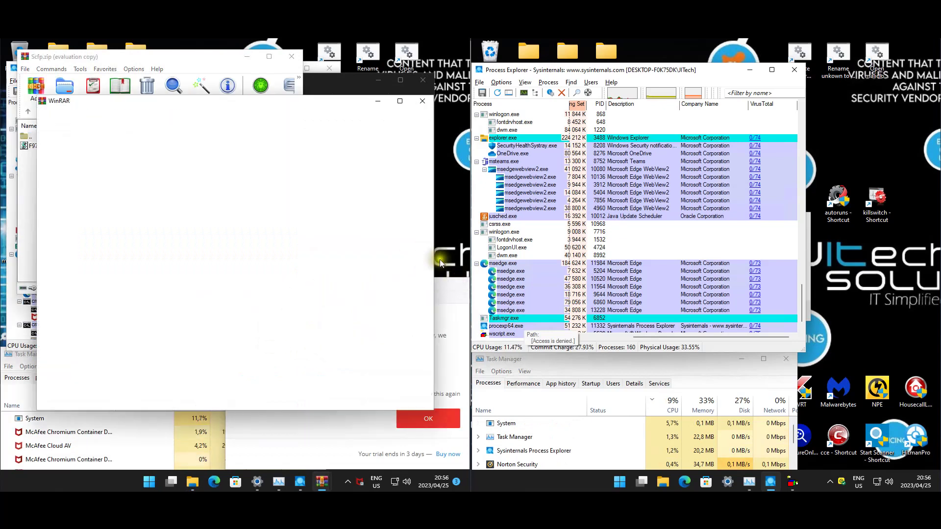
left_click(422, 101)
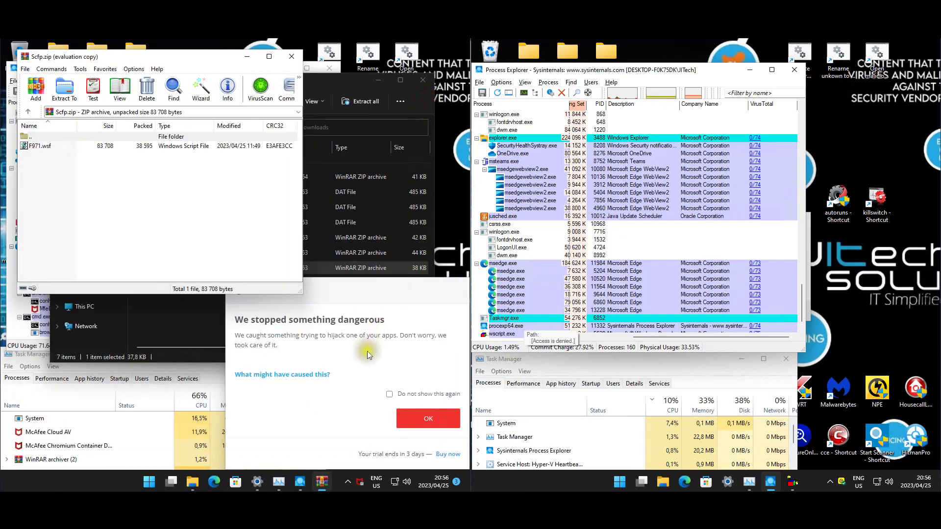
left_click(420, 422)
left_click(43, 145)
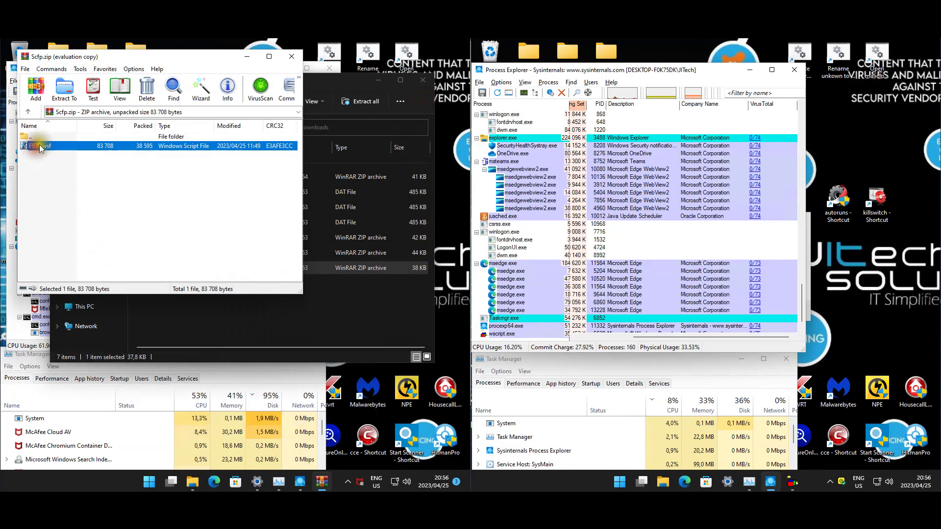
left_click(291, 56)
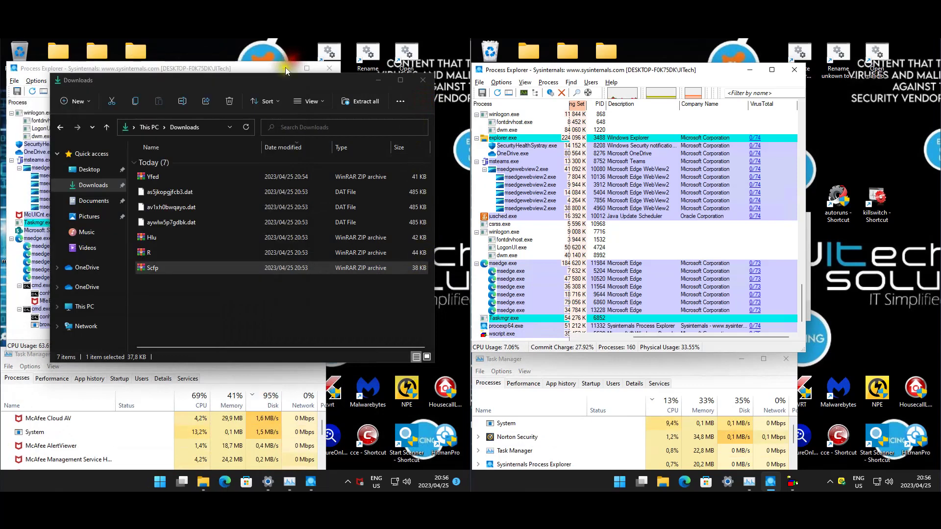
Examine the launched wscript.exe in the McAfee machine's Process Explorer, dismiss the virus alert, and return to the Downloads folder
left_click(19, 316)
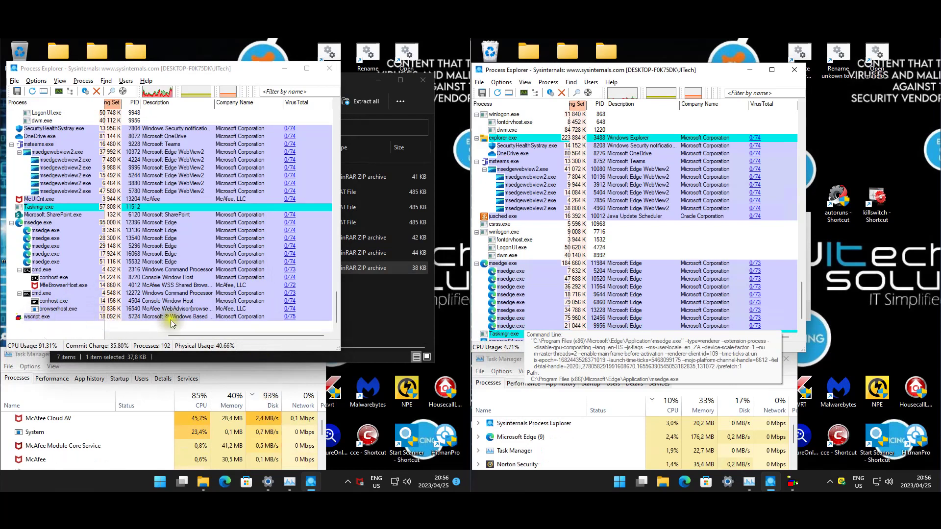
left_click(193, 316)
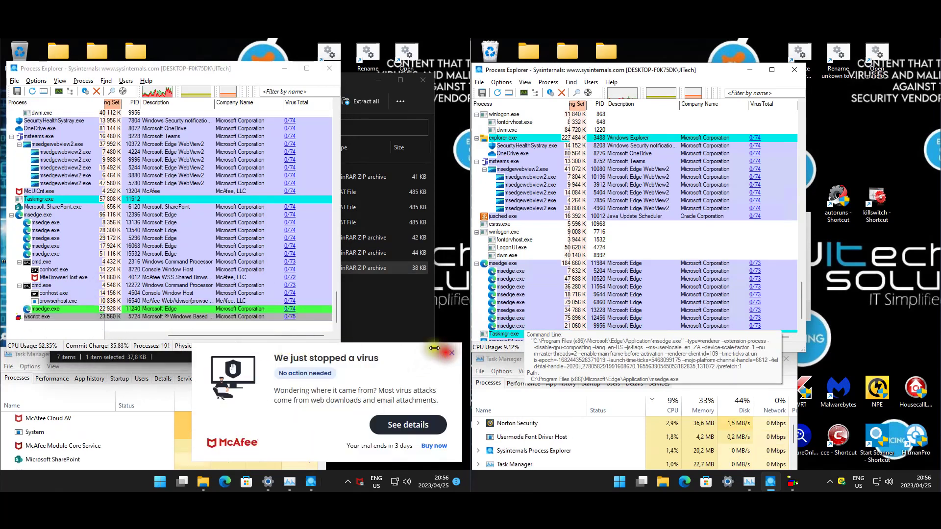
left_click(451, 353)
left_click(392, 313)
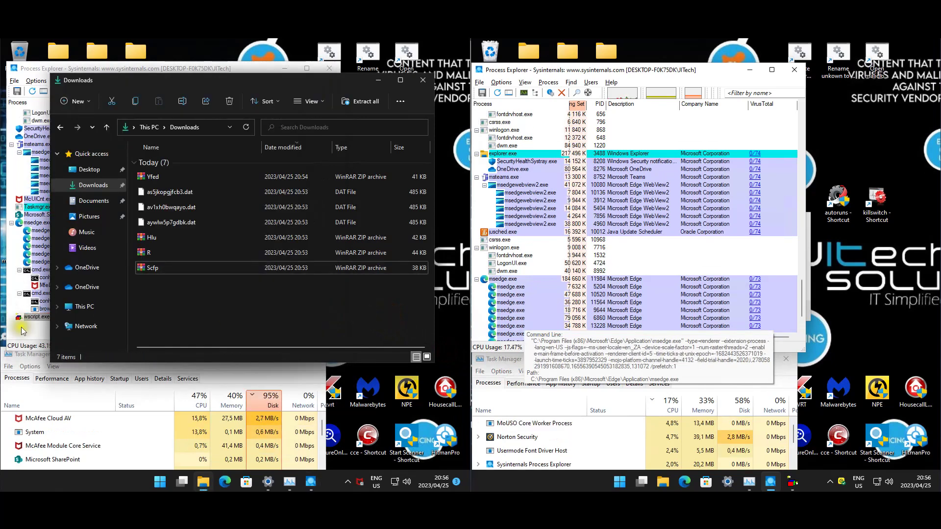
left_click(25, 326)
left_click(350, 301)
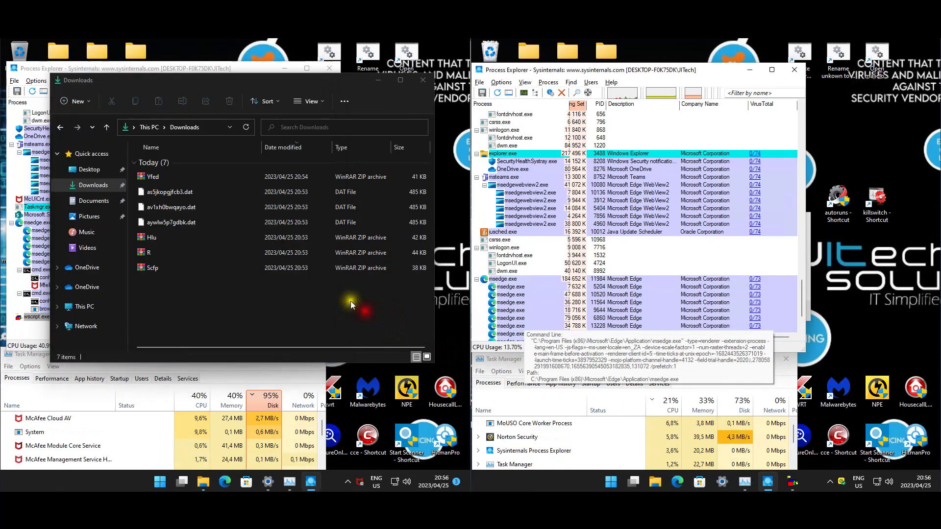
Open the R archive on the McAfee machine, run the F972.wsf script inside it, and close the archive
left_click(148, 250)
double_click(148, 250)
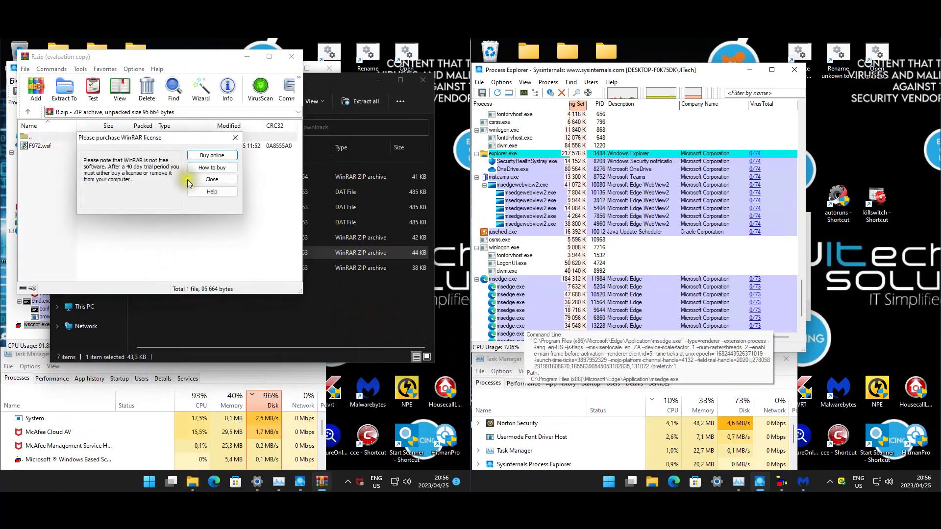
left_click(196, 178)
left_click(67, 147)
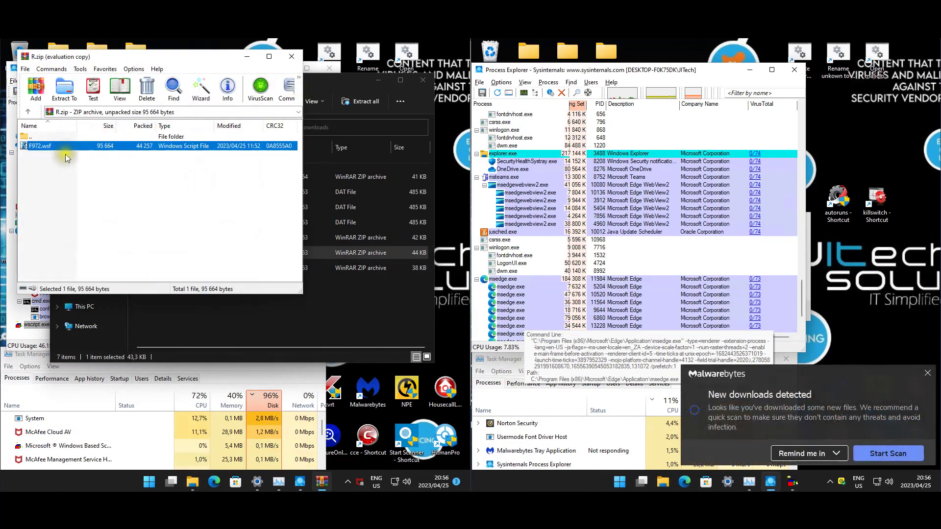
left_click(292, 56)
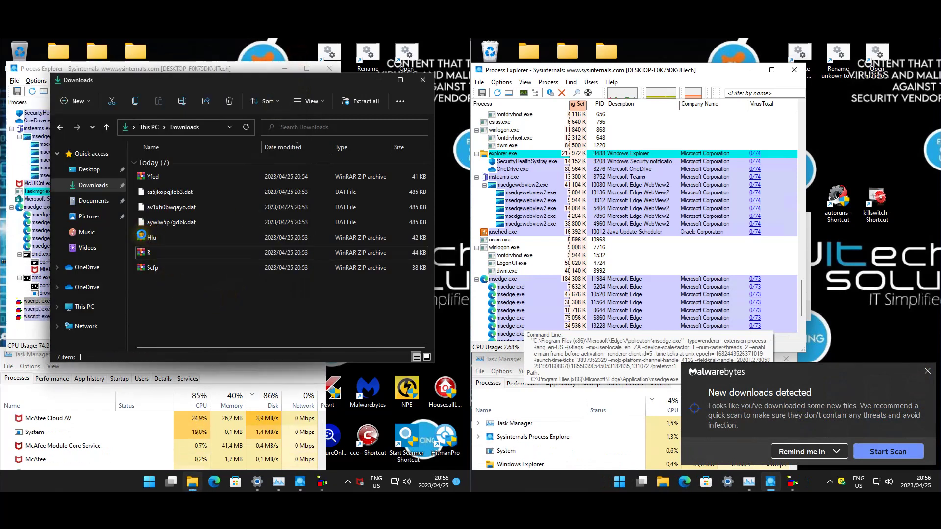
Check the running script processes in the McAfee machine's Process Explorer and dismiss the Windows Script Host error
left_click(33, 325)
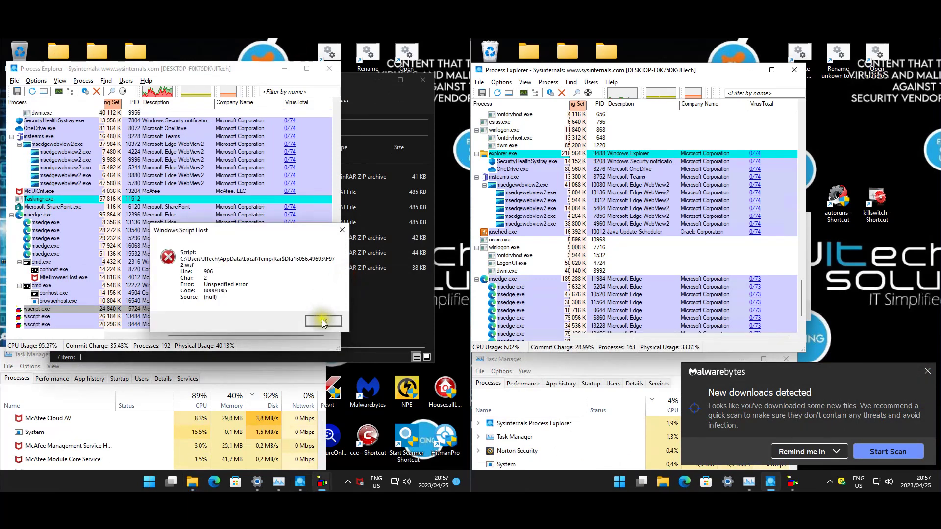
left_click(322, 321)
left_click(378, 317)
Open the Hlu archive on the McAfee machine, dismiss the Malwarebytes and McAfee notifications, and run the F978.wsf script inside the archive
double_click(149, 237)
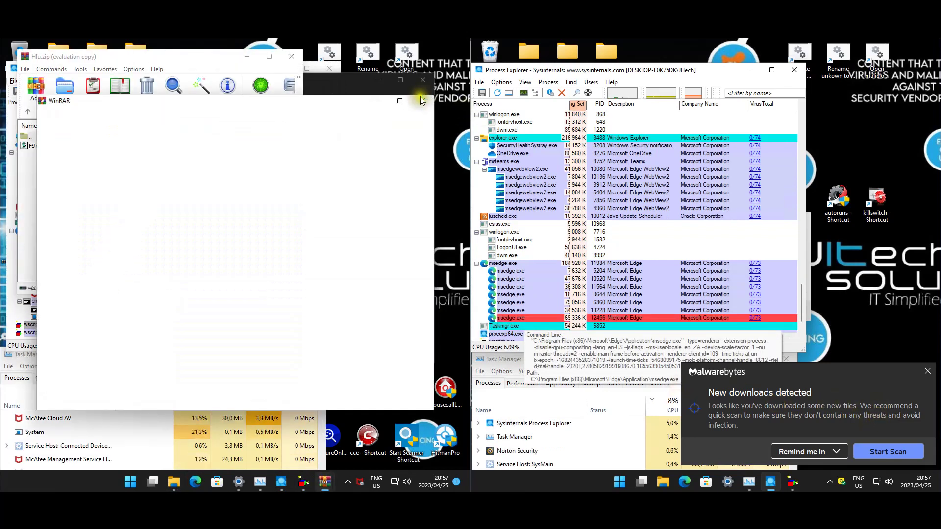
left_click(421, 100)
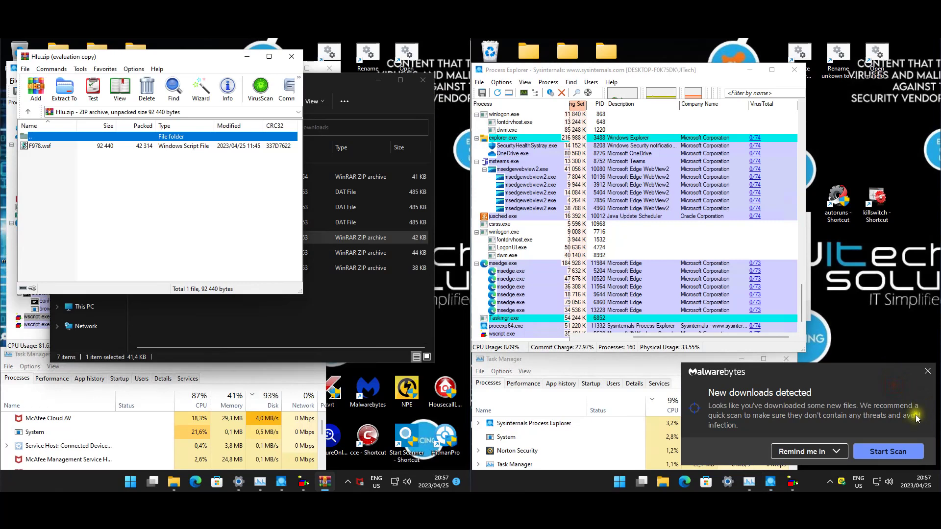
left_click(927, 373)
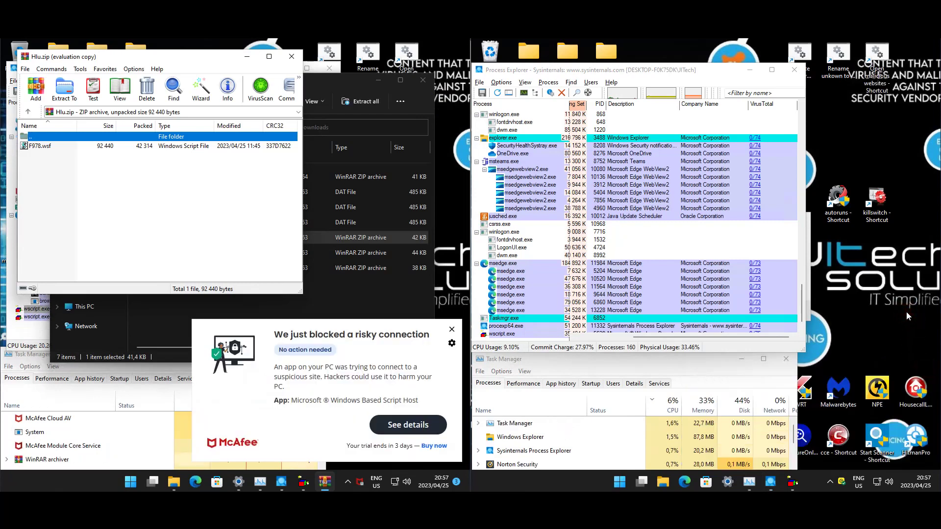
left_click(451, 328)
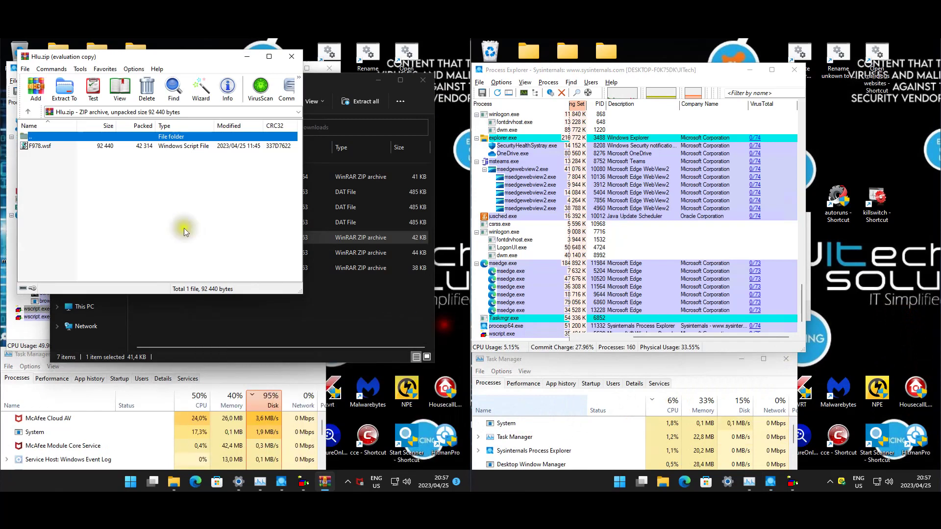
double_click(44, 146)
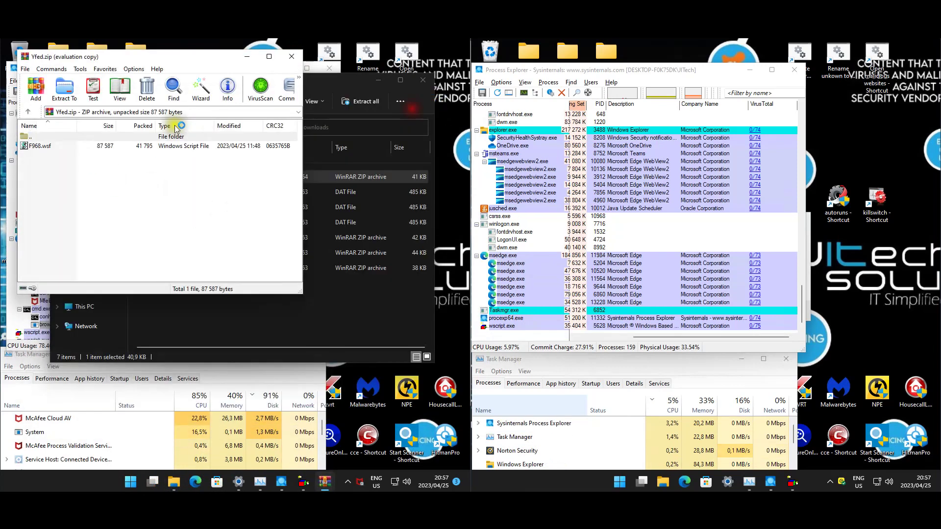
Run the F968.wsf script from the Yfed archive on the McAfee machine and close the Downloads window
left_click(50, 146)
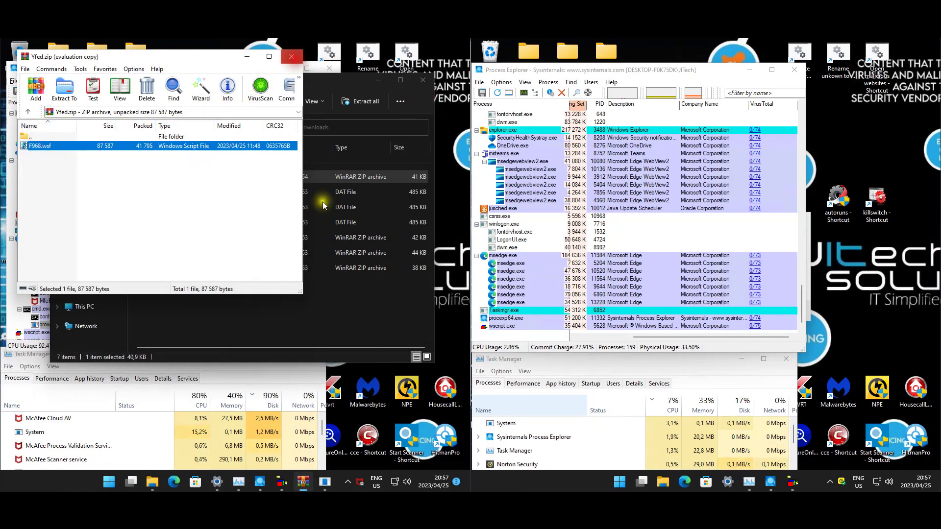
left_click(325, 323)
left_click(423, 80)
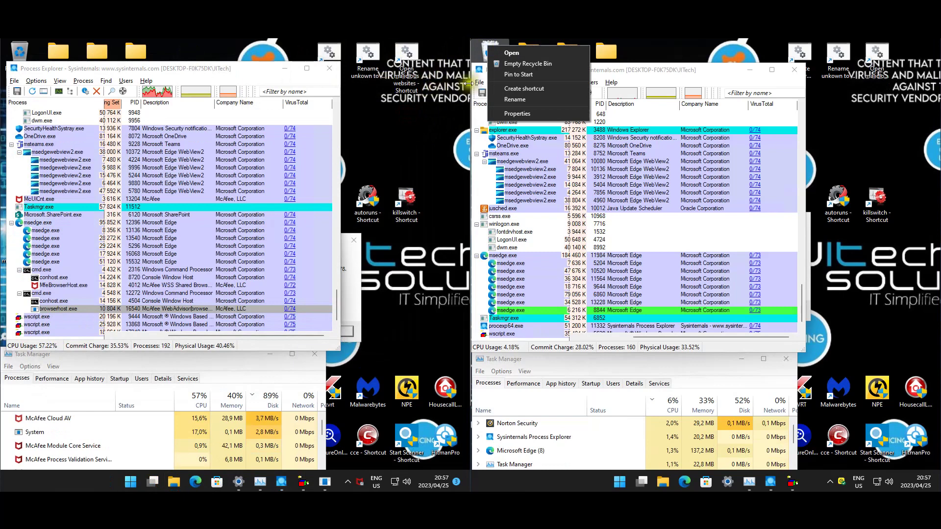
Empty the Recycle Bin on the Norton machine, confirming the permanent deletion
left_click(528, 64)
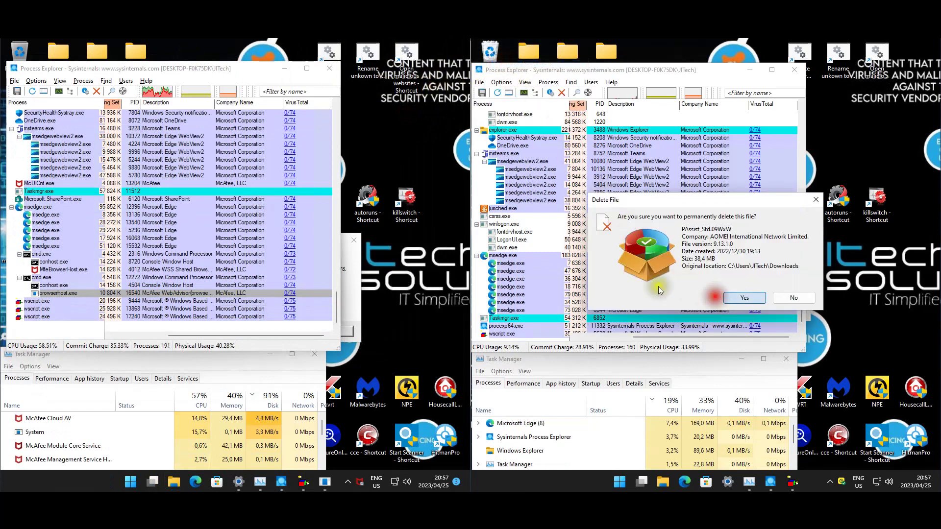
left_click(744, 297)
Dismiss the RunDLL error dialogs on the McAfee machine and close the VirusTotal page in the browser
left_click(349, 265)
left_click(336, 331)
left_click(401, 314)
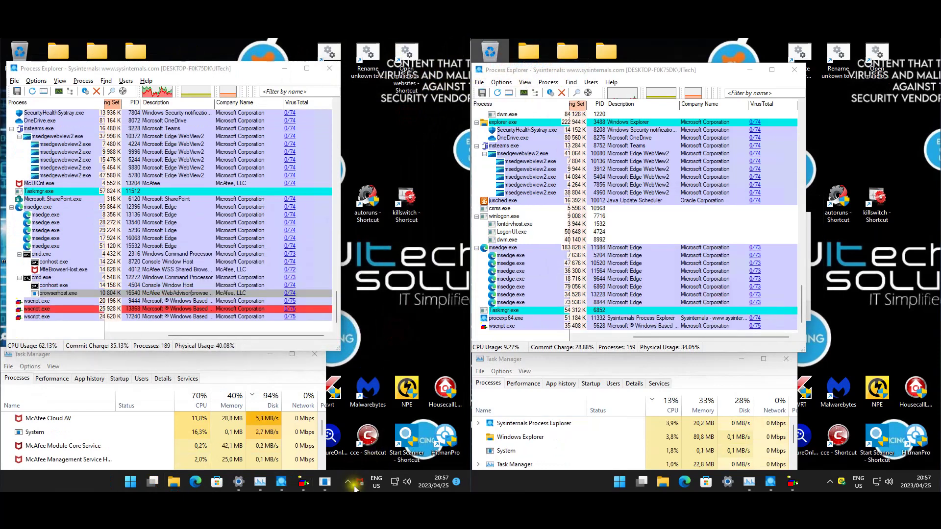
left_click(322, 482)
left_click(311, 309)
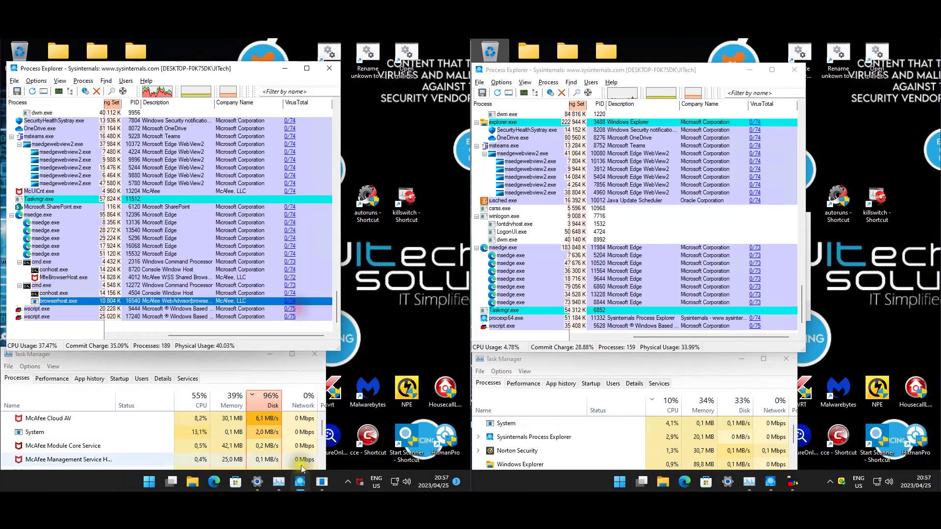
left_click(315, 482)
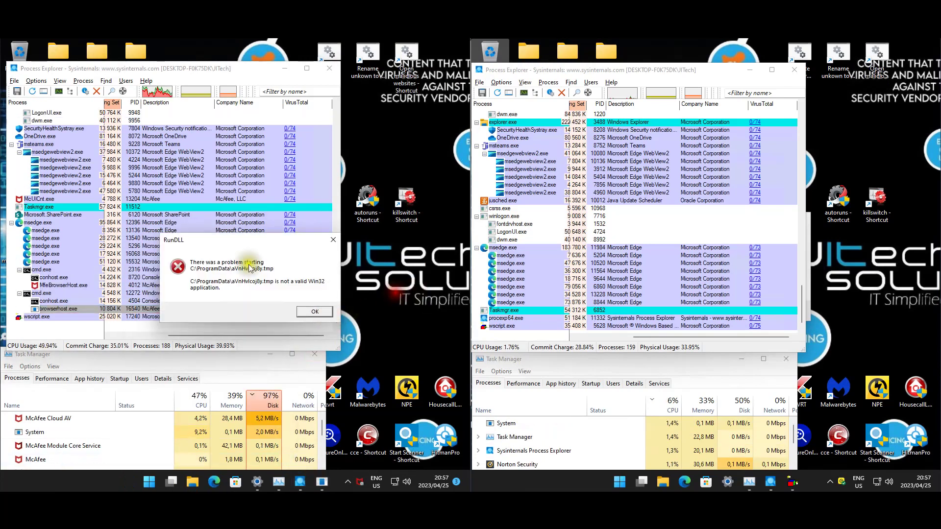
left_click(315, 311)
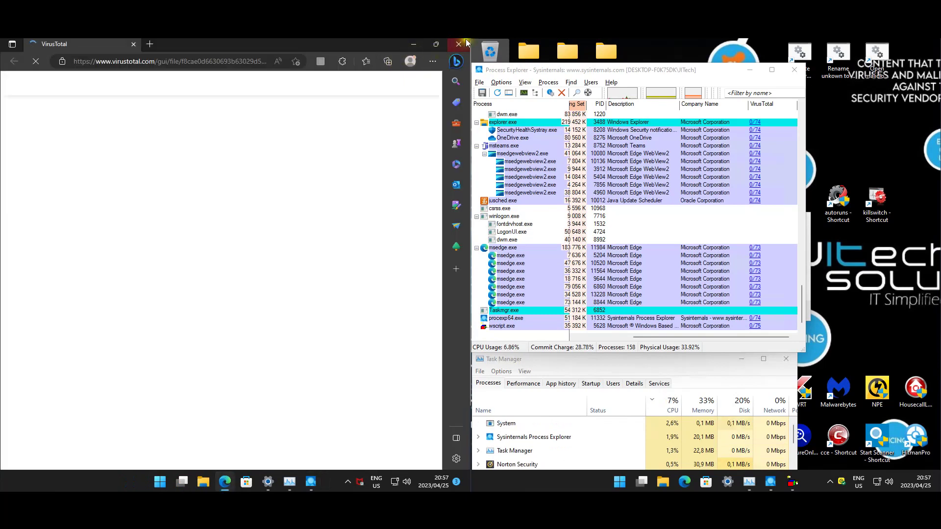
left_click(458, 44)
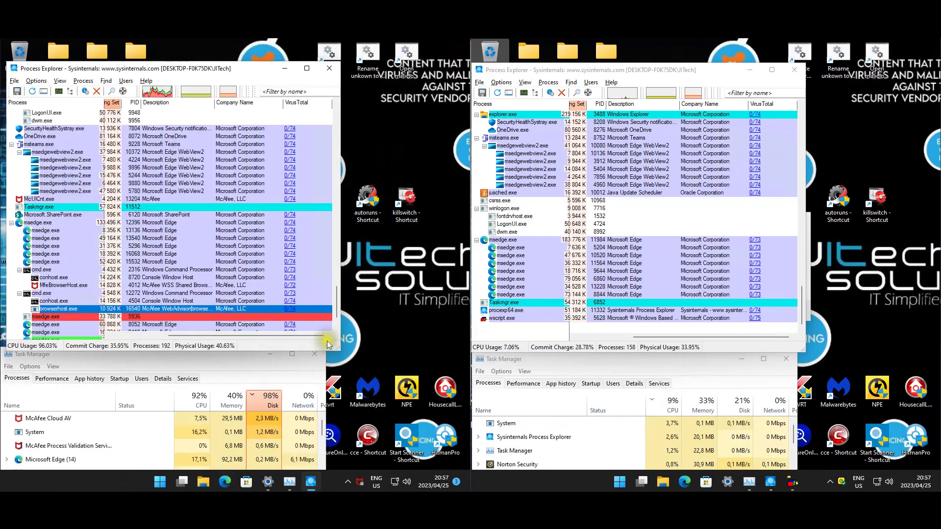
Execute the new malware samples extracted folder on both machines and close the extra command prompt on the Norton machine
mouse_move(337, 303)
left_mouse_down()
mouse_move(345, 227)
mouse_move(345, 309)
left_mouse_up()
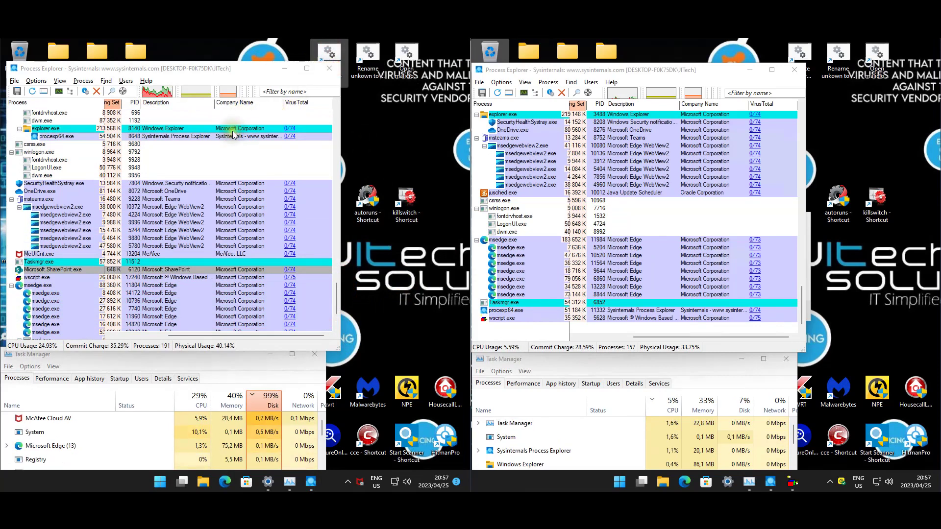
left_click_drag(145, 120, 522, 100)
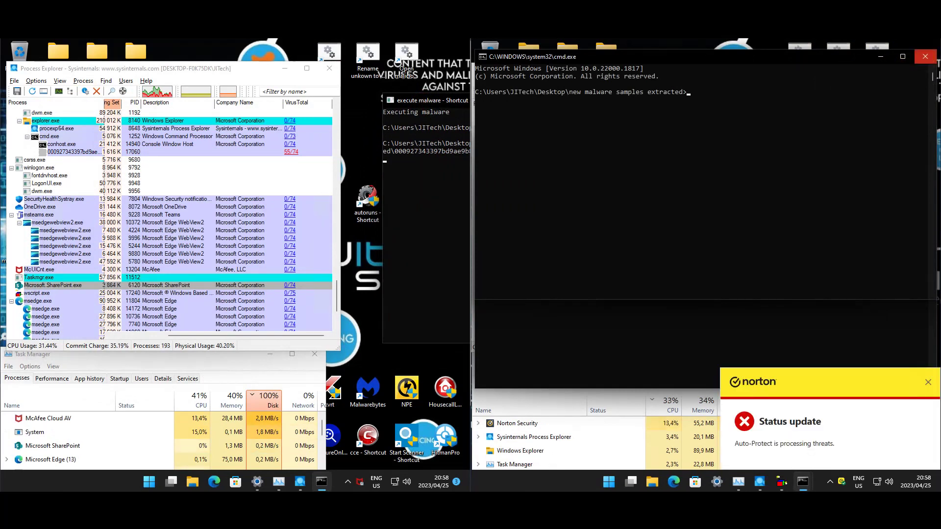
left_click(925, 56)
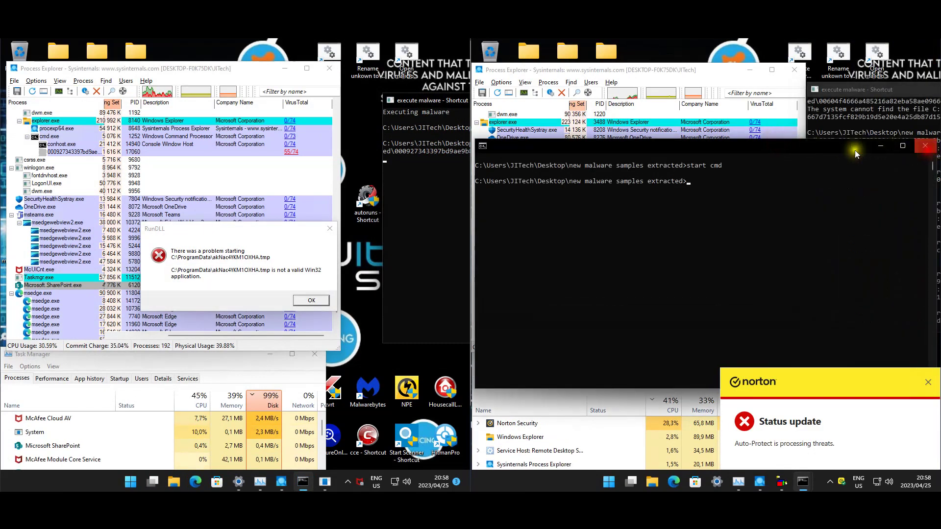
left_click_drag(827, 93, 858, 115)
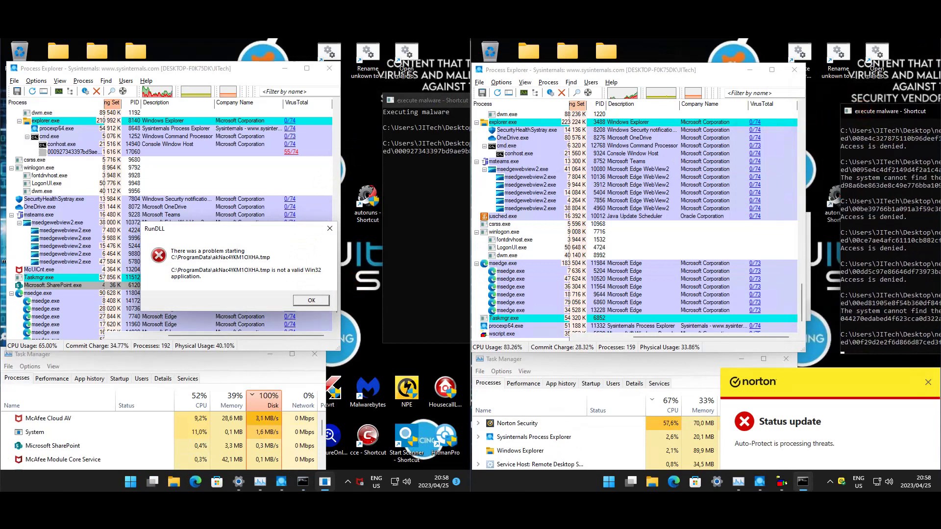
Close the extra command prompt and the RunDLL error on the McAfee machine, and reposition the execute malware consoles
mouse_move(759, 483)
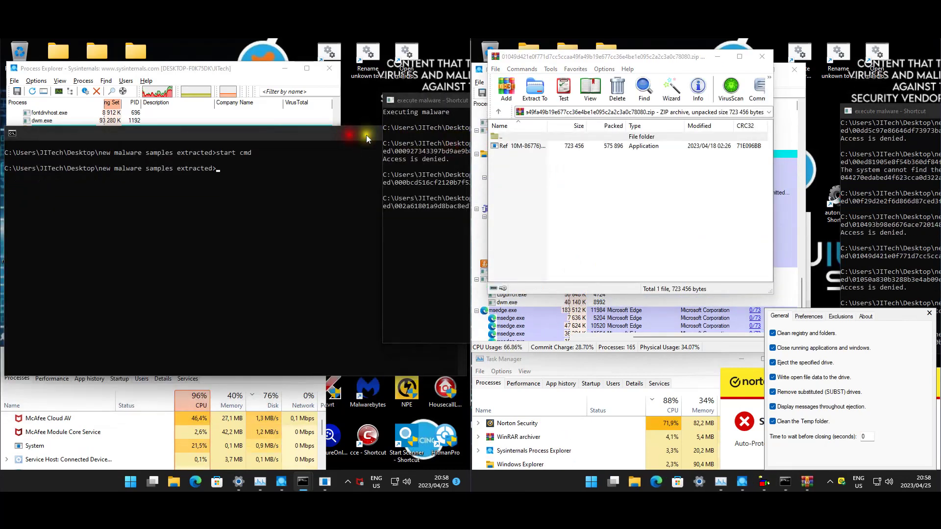
left_click(456, 132)
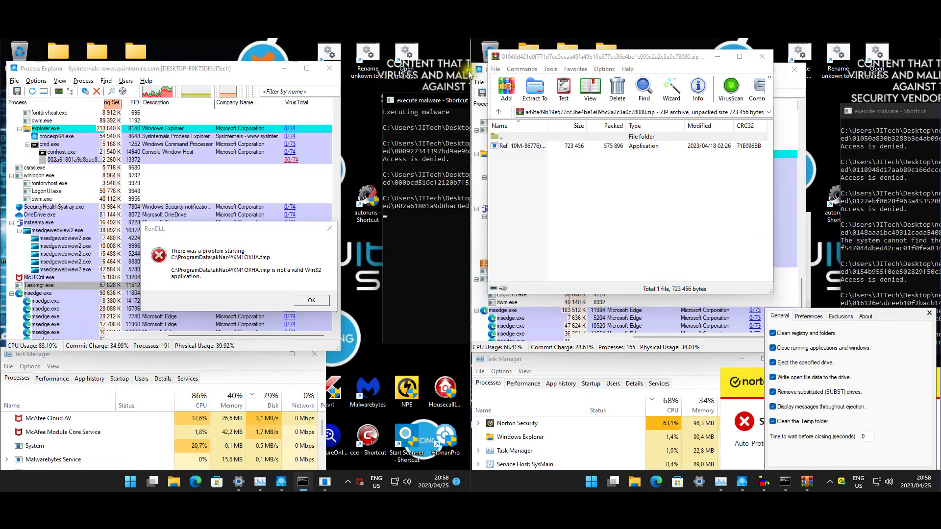
left_click_drag(408, 100, 410, 106)
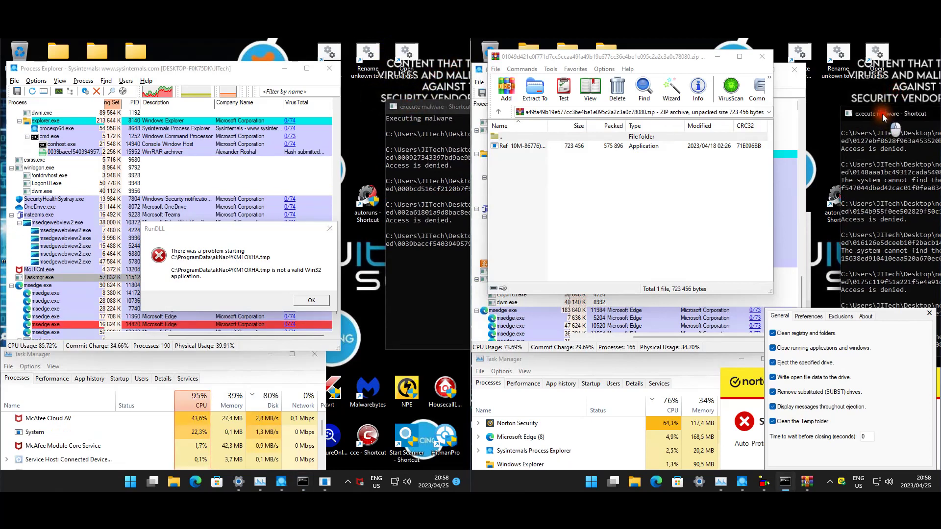
left_click_drag(882, 114, 881, 116)
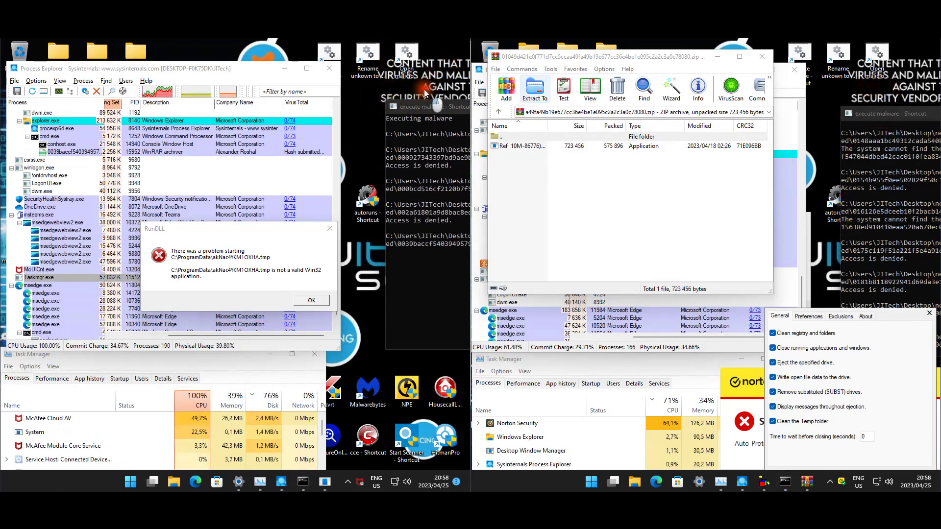
left_click(409, 108)
left_click_drag(408, 107, 416, 128)
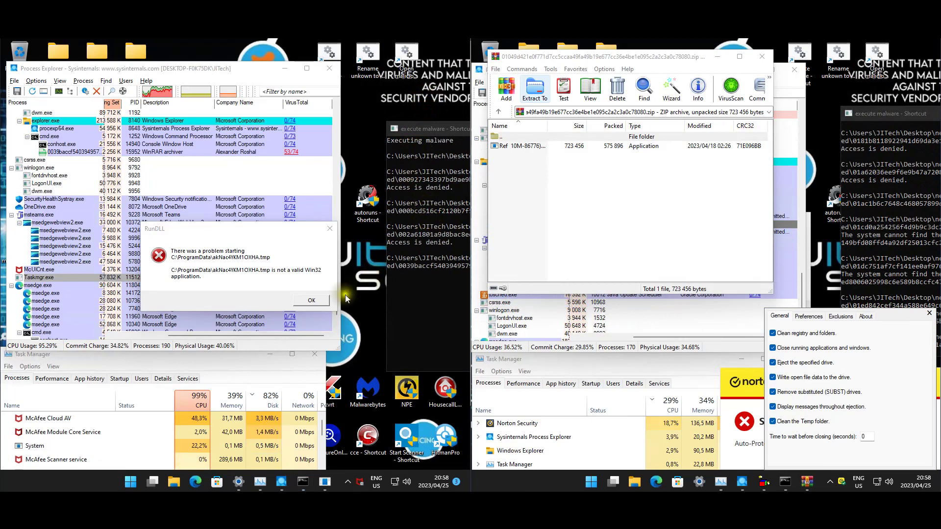
left_click(312, 299)
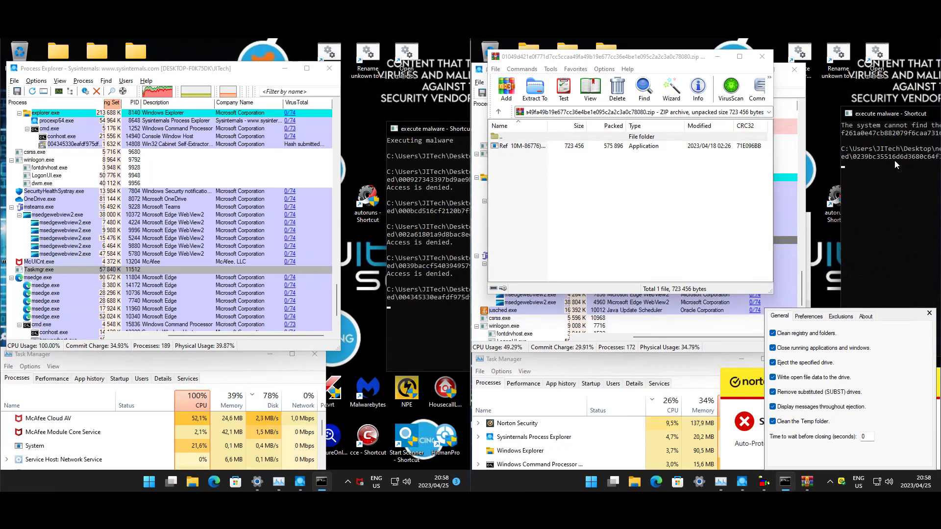
Run the Ref 10M application from the ZIP archive on the Norton machine, and check the ProEject window's pages before closing it
left_click(523, 146)
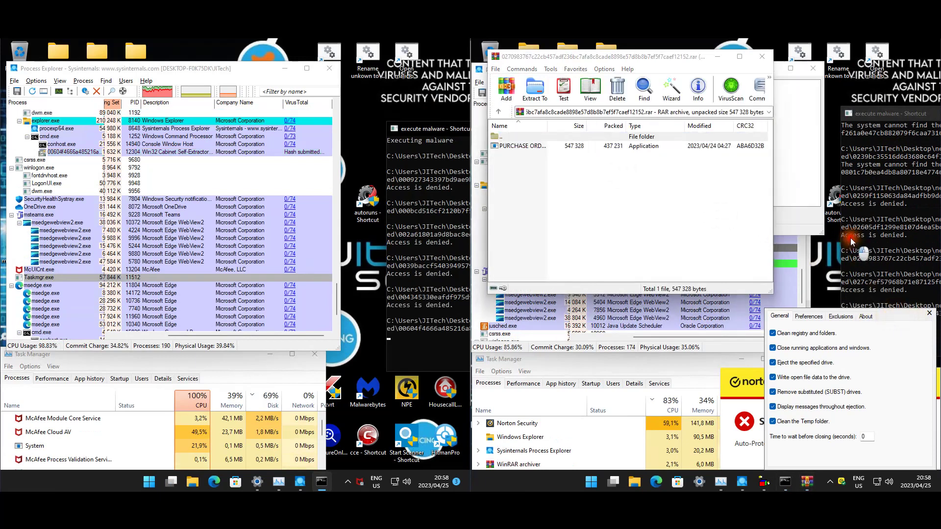
left_click(809, 316)
left_click(866, 316)
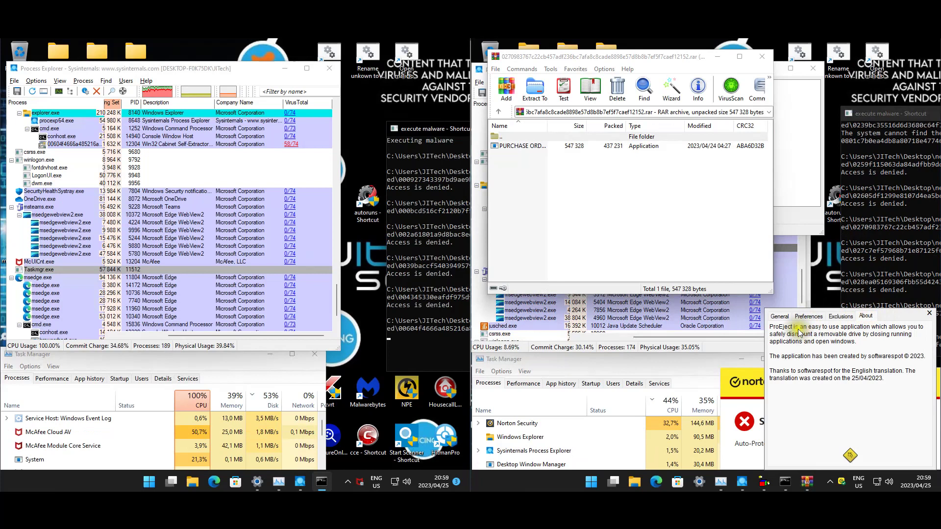
left_click(780, 316)
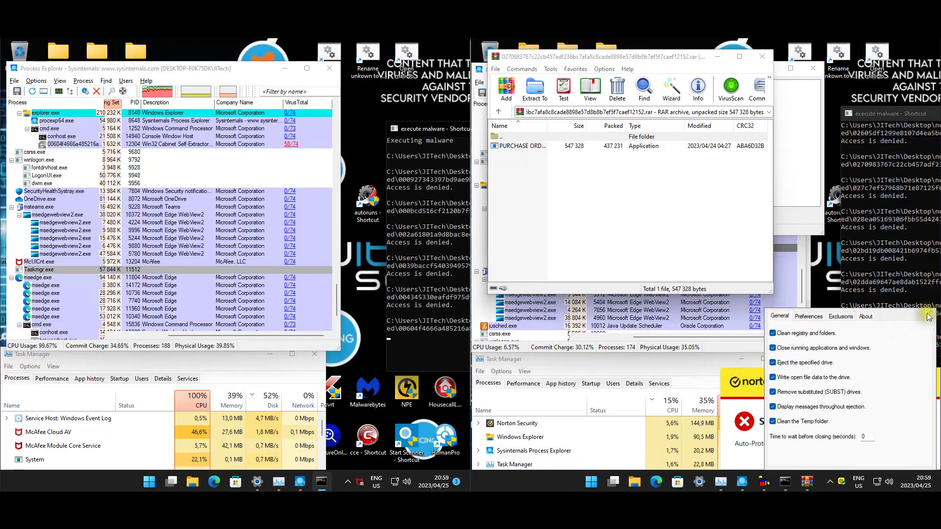
left_click(618, 208)
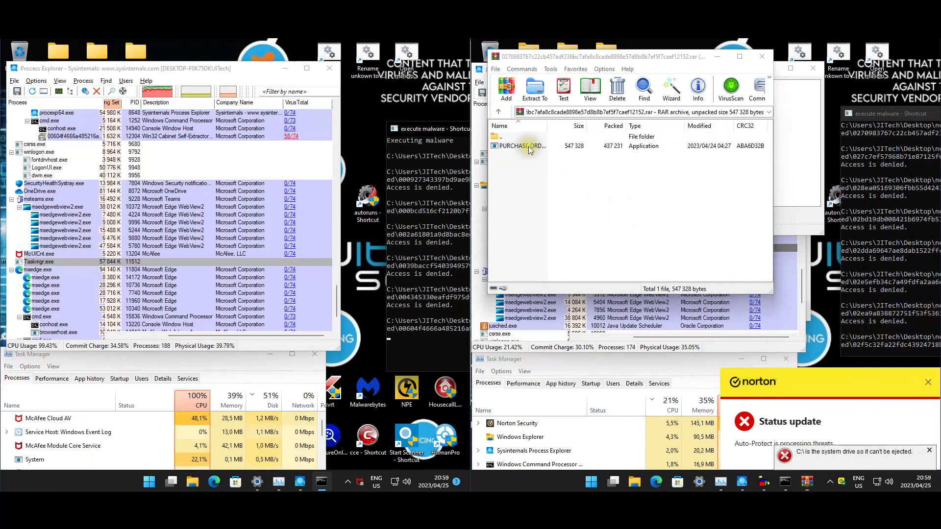
Run the PURCHASE ORD application from the RAR archive on the Norton machine, dismiss the application error and close the archive
double_click(531, 146)
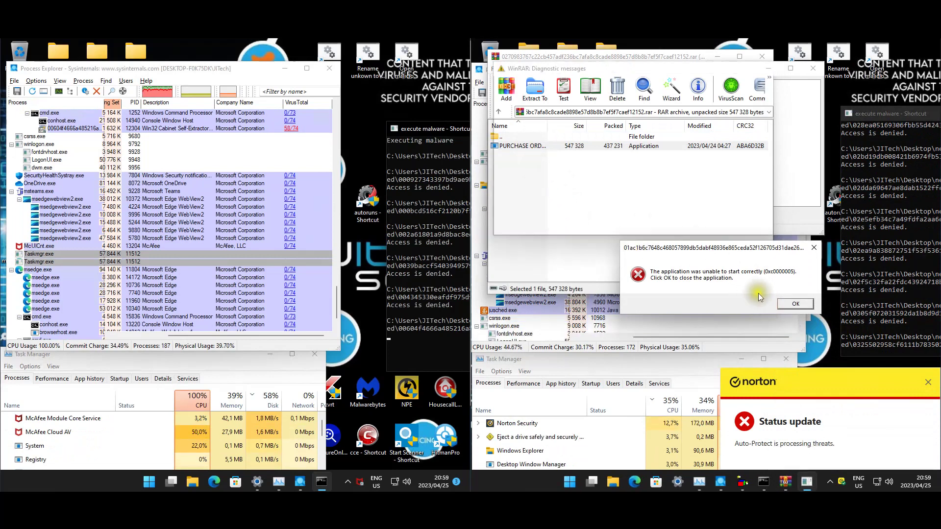
left_click(795, 304)
left_click(590, 257)
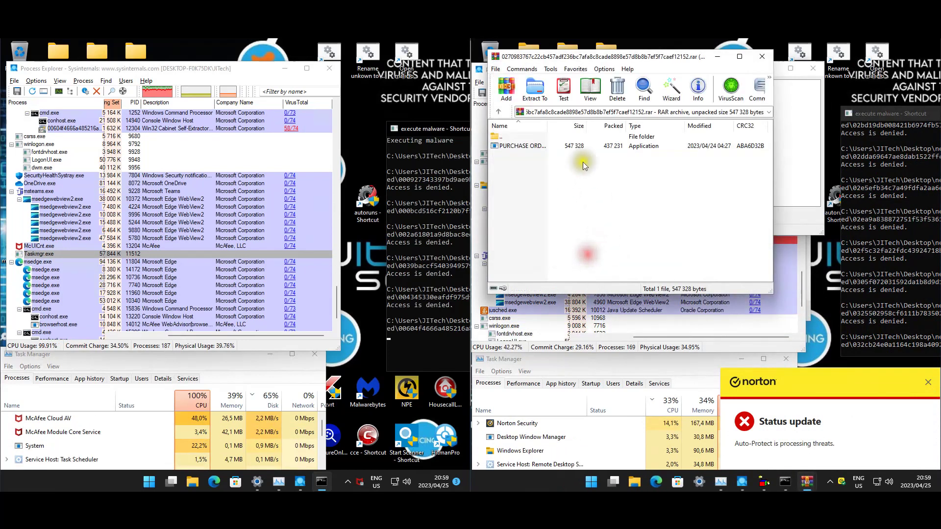
left_click(765, 56)
left_click(683, 220)
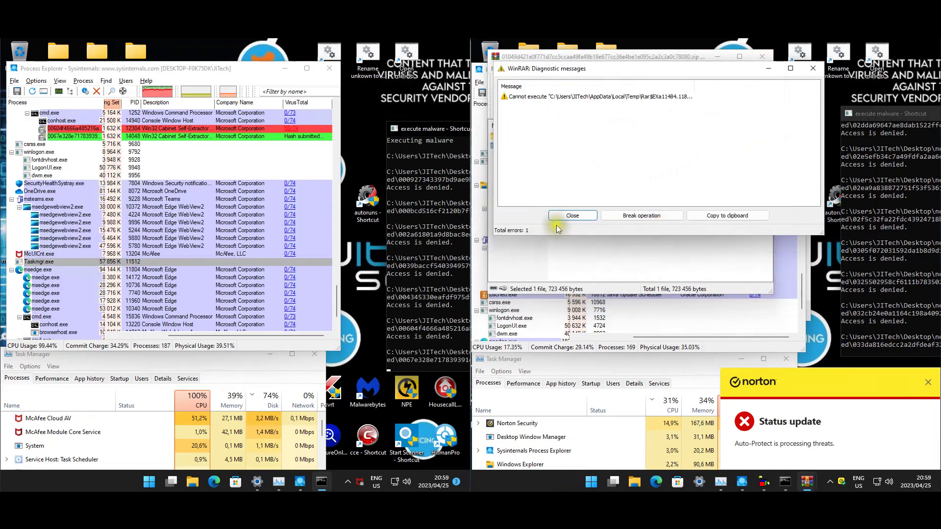
Run the Ref 10M application again on the Norton machine and close its ZIP archive along with the WinRAR diagnostic messages
left_click(563, 217)
double_click(528, 147)
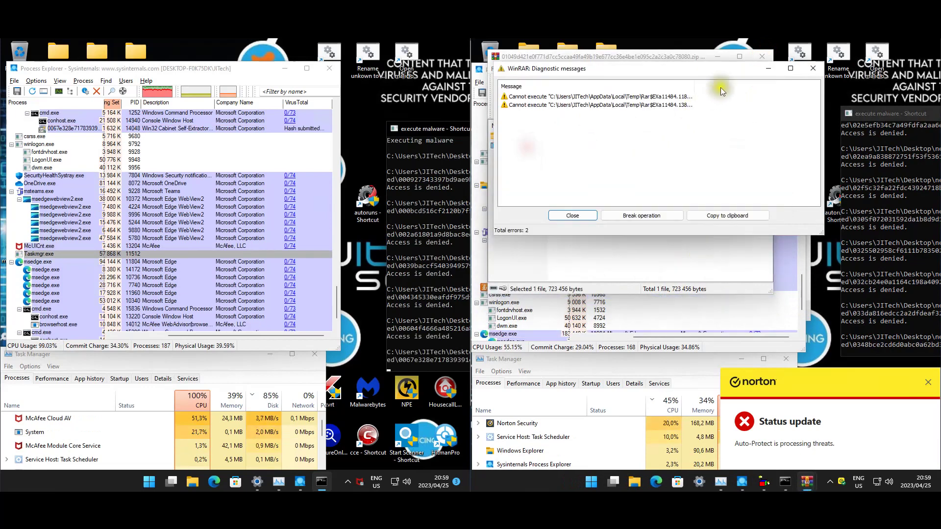
left_click(758, 57)
left_click(604, 218)
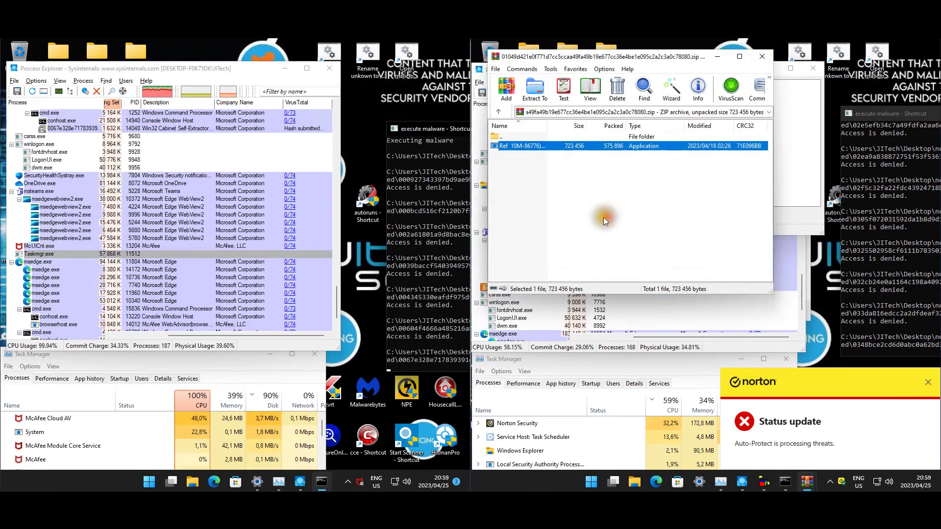
left_click(760, 57)
left_click(639, 220)
left_click(637, 218)
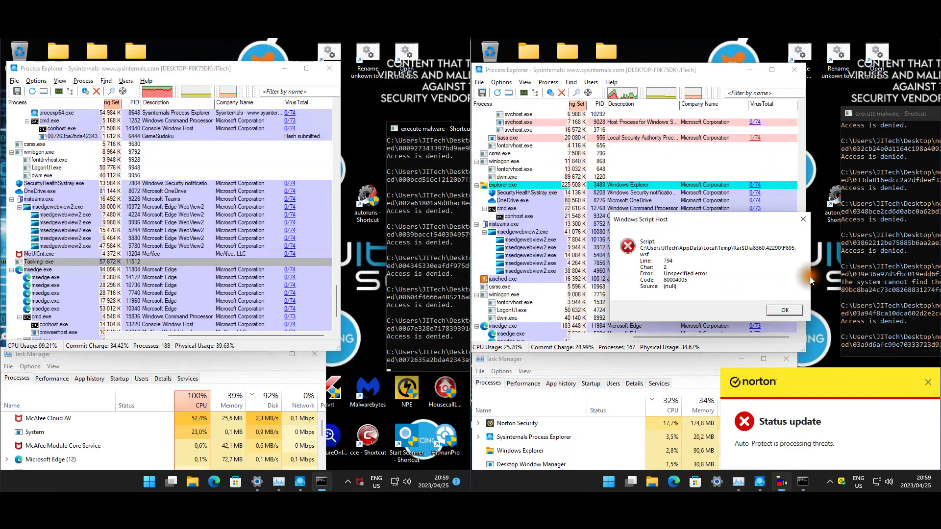
Dismiss the Windows Script Host error on the Norton machine and reposition the execute malware consoles on both machines
left_click(786, 309)
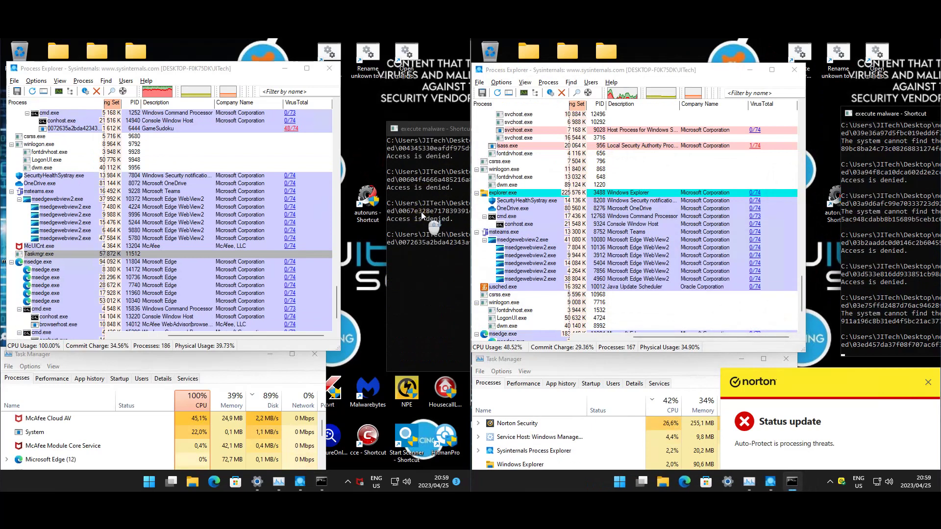
left_click_drag(428, 129, 428, 126)
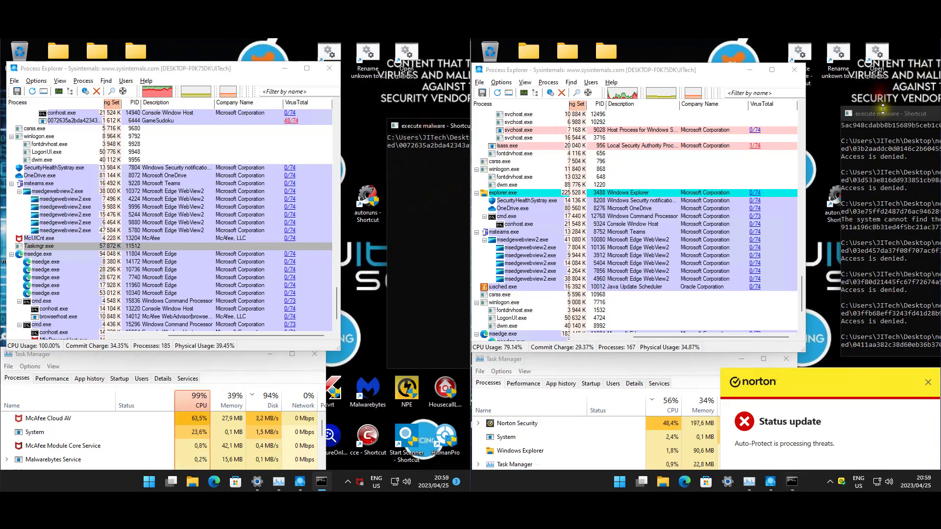
left_click_drag(865, 116, 875, 106)
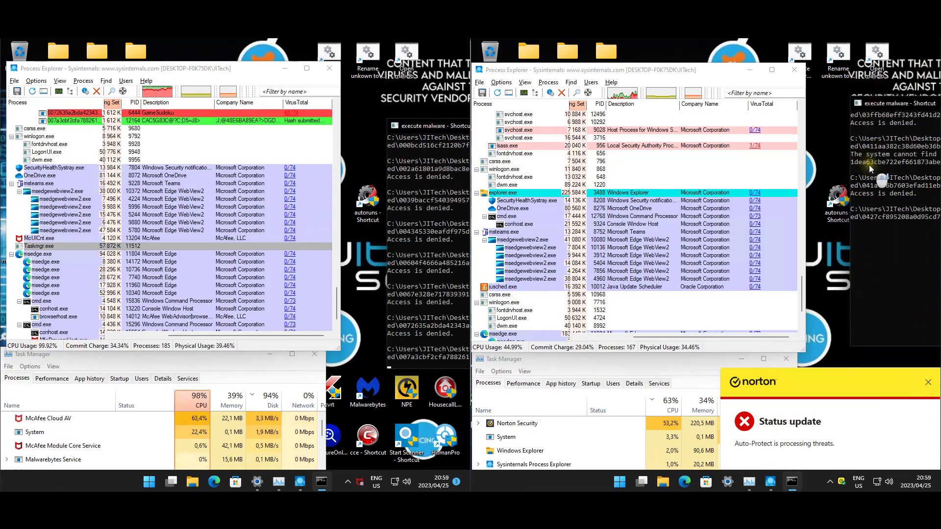
Review the running processes in Process Explorer on the Norton machine and on the McAfee machine
left_click(760, 315)
scroll(761, 314, "down", 4)
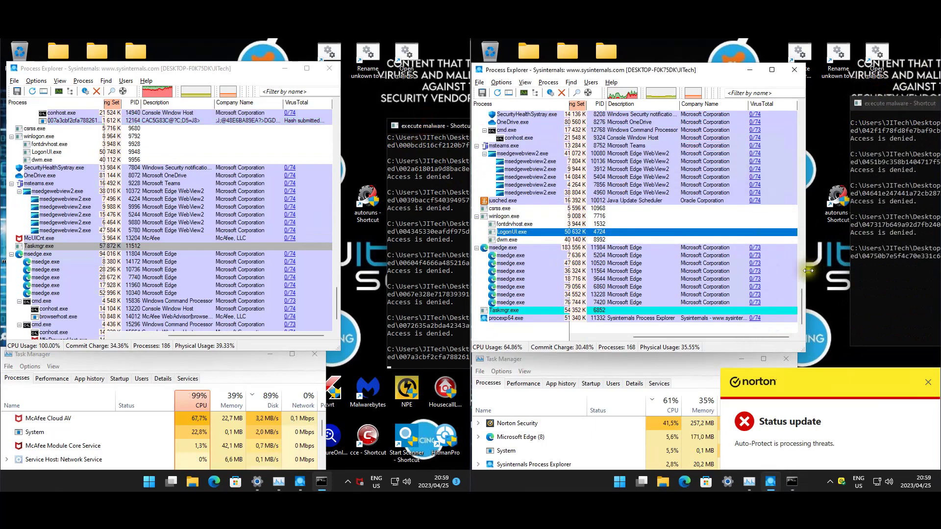
scroll(803, 282, "up", 4)
left_click_drag(806, 279, 804, 310)
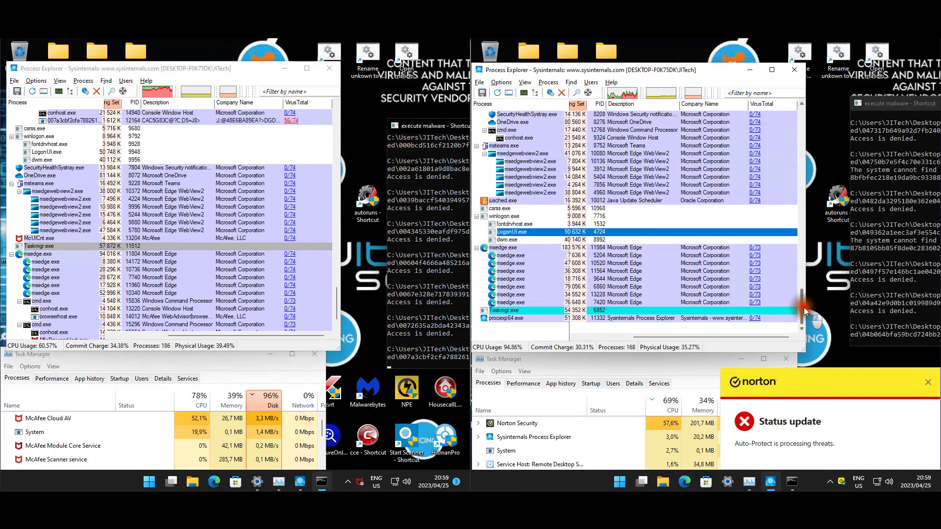
left_click_drag(334, 313, 340, 318)
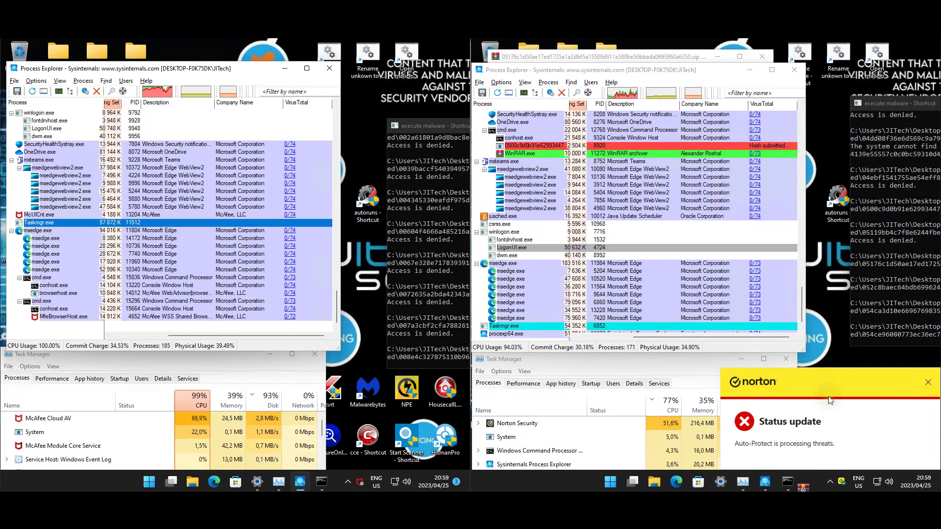
Run Quote 439607108.exe from the opened ZIP archive on the Norton machine and close that archive
mouse_move(806, 483)
left_click(736, 408)
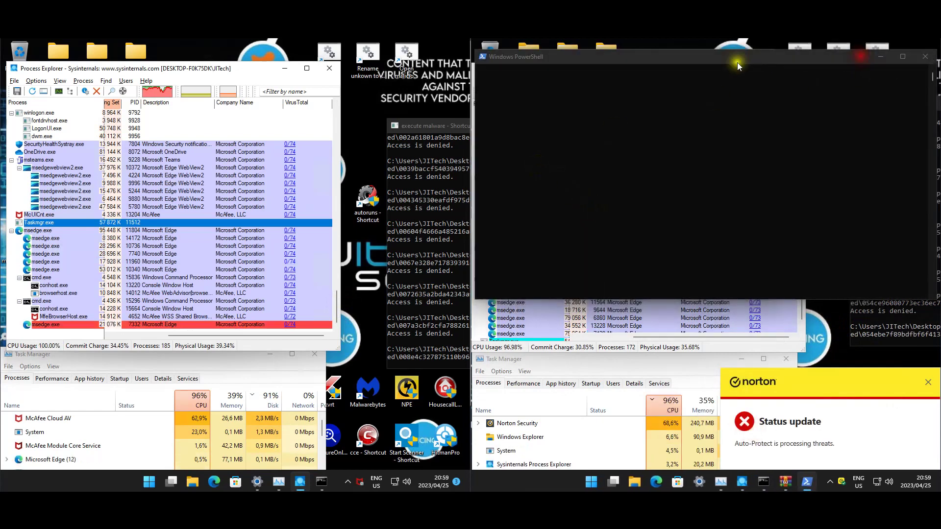
double_click(516, 146)
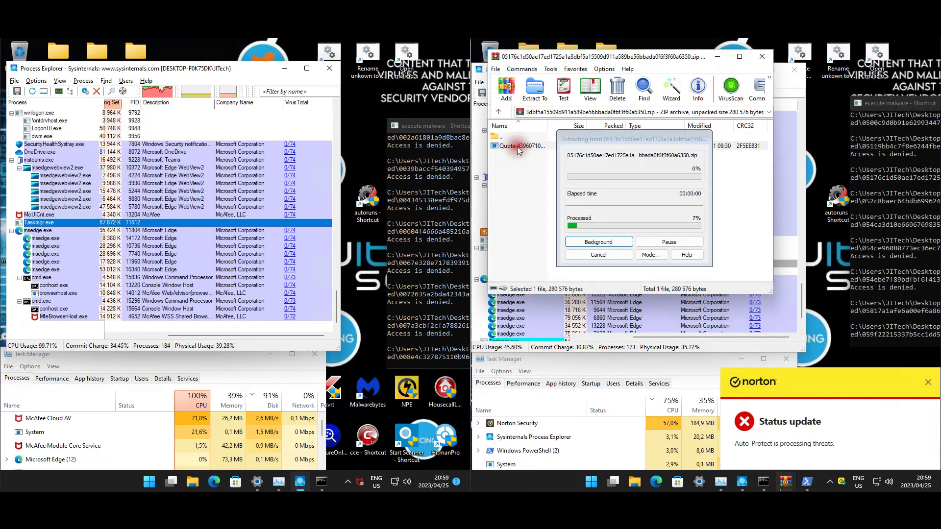
left_click(762, 57)
Run Hitpaw AI Editor.exe from the Hitpaw AI Editor folder in the ZIP archive on the Norton machine and close the archive
left_click(528, 223)
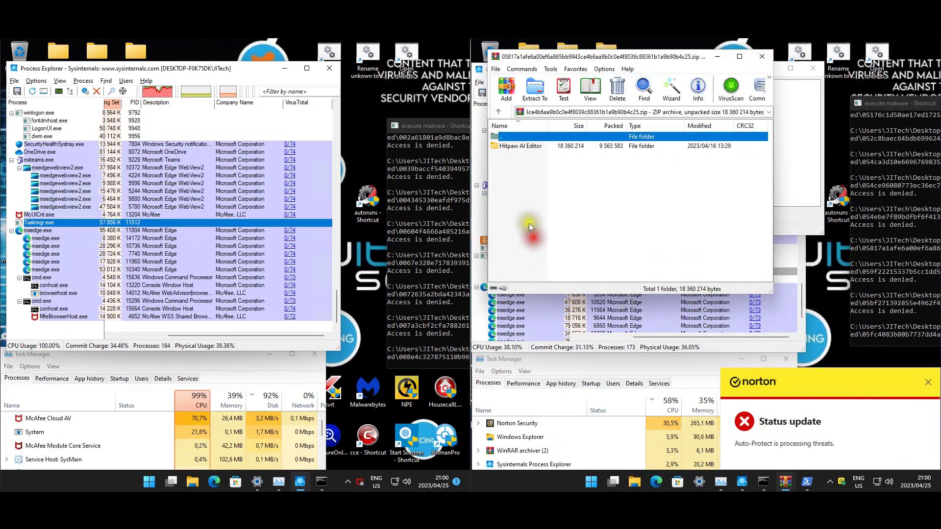
double_click(512, 146)
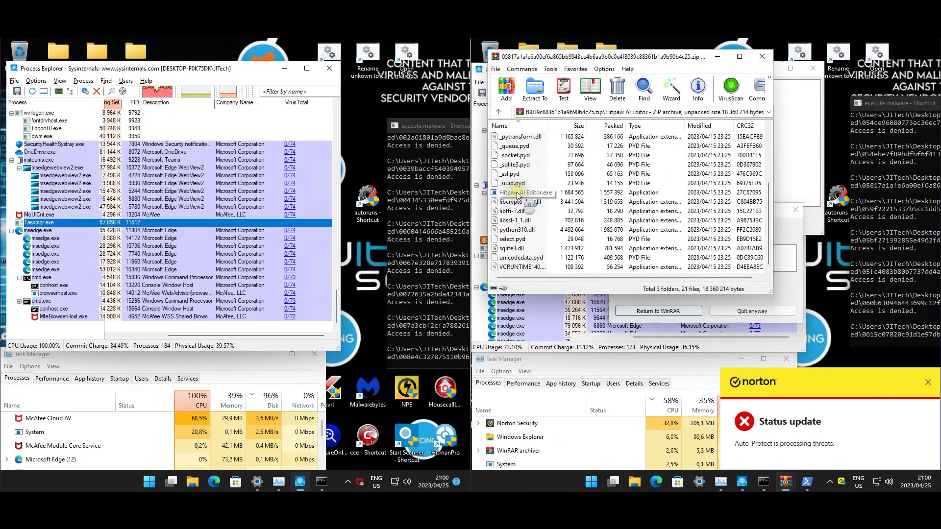
double_click(520, 201)
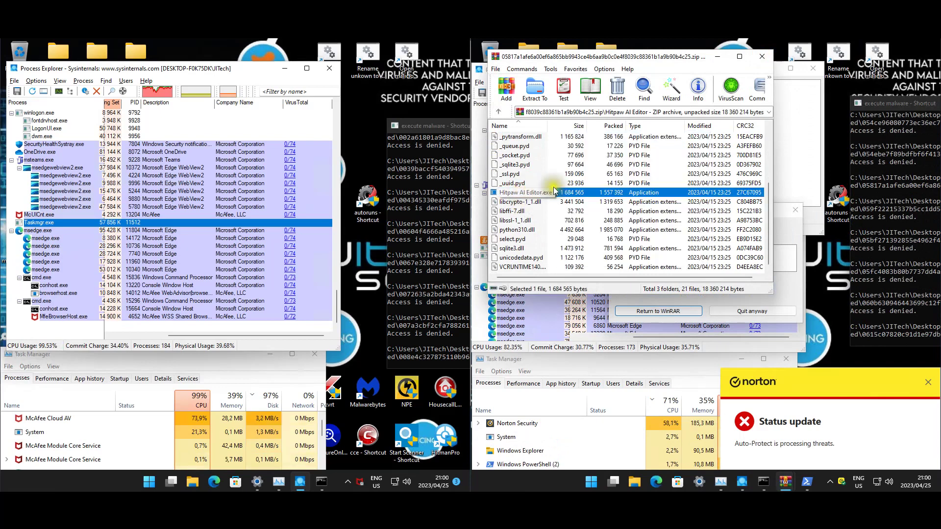
left_click(762, 57)
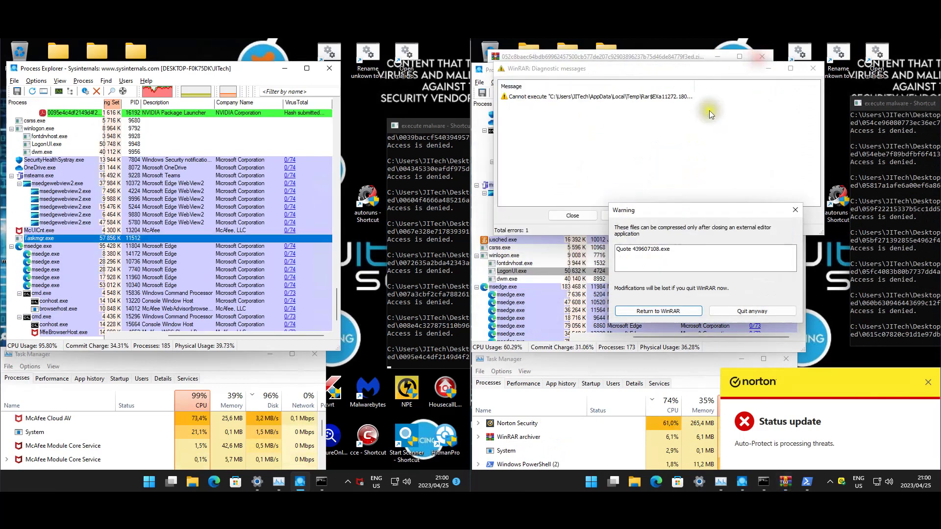
Dismiss the WinRAR warning and diagnostic messages on the Norton machine, and close the archive containing the Consignment application
left_click(681, 310)
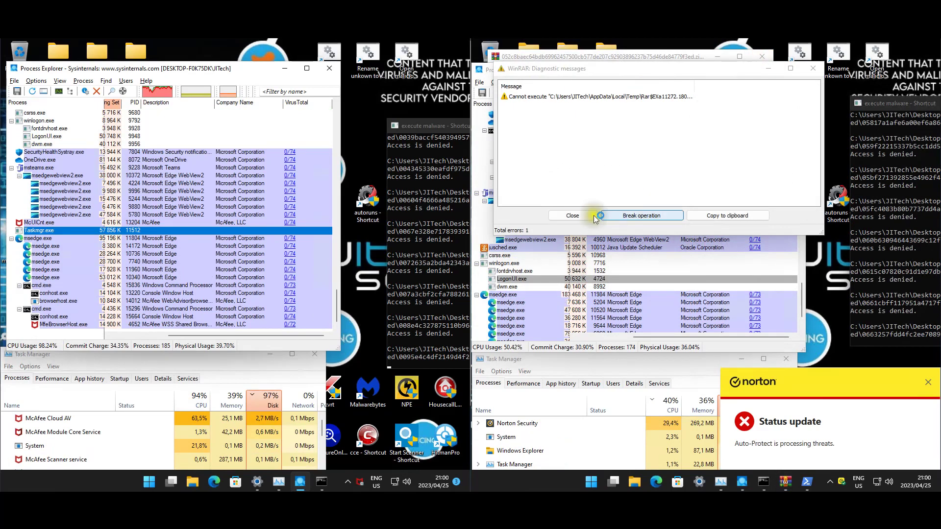
left_click(639, 215)
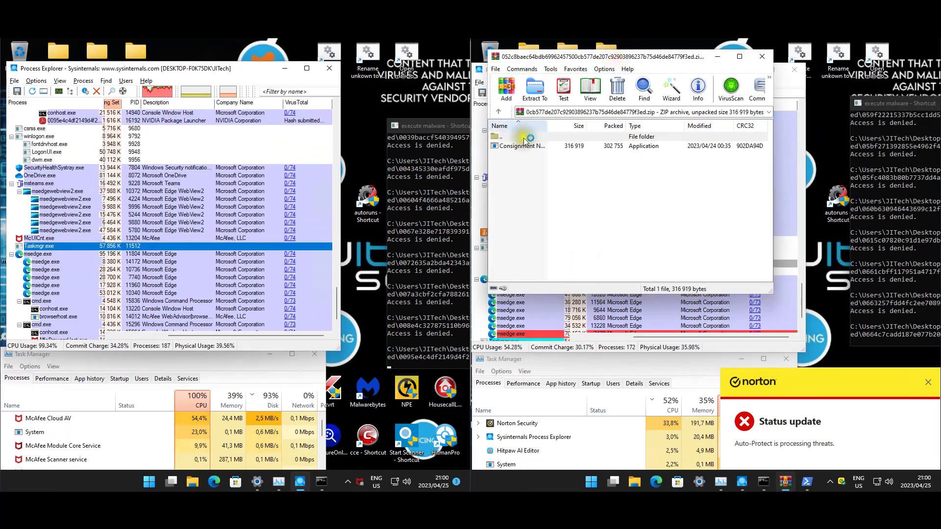
left_click(762, 57)
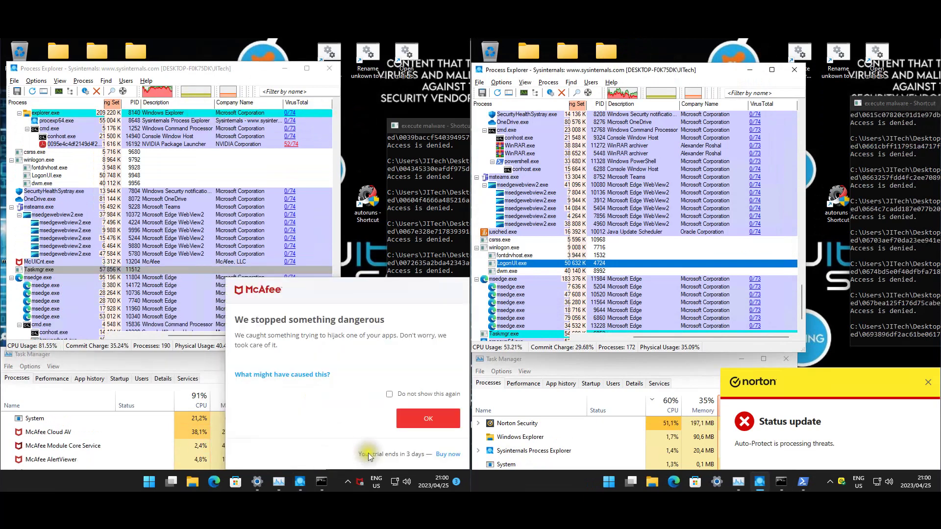
Dismiss the McAfee alerts on the McAfee machine, and the WinRAR editor warning and Norton status notice on the Norton machine
left_click(401, 420)
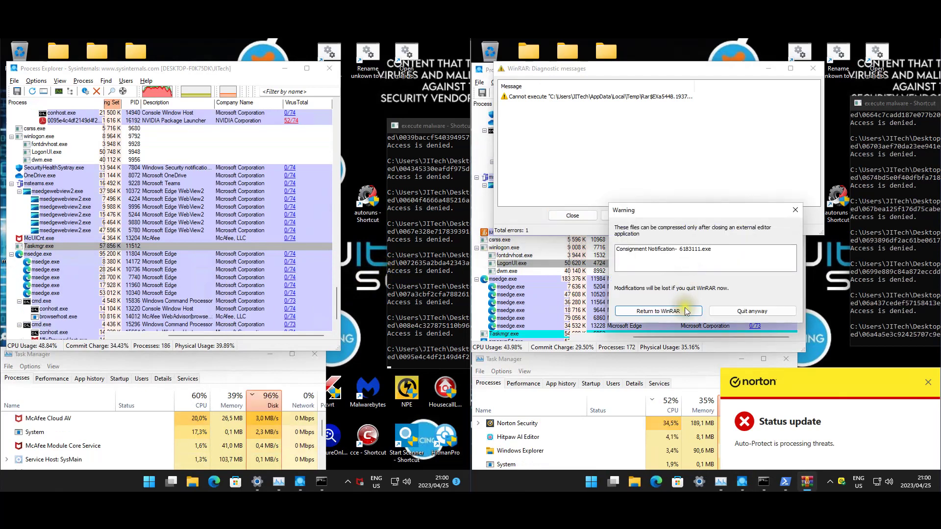
left_click(731, 312)
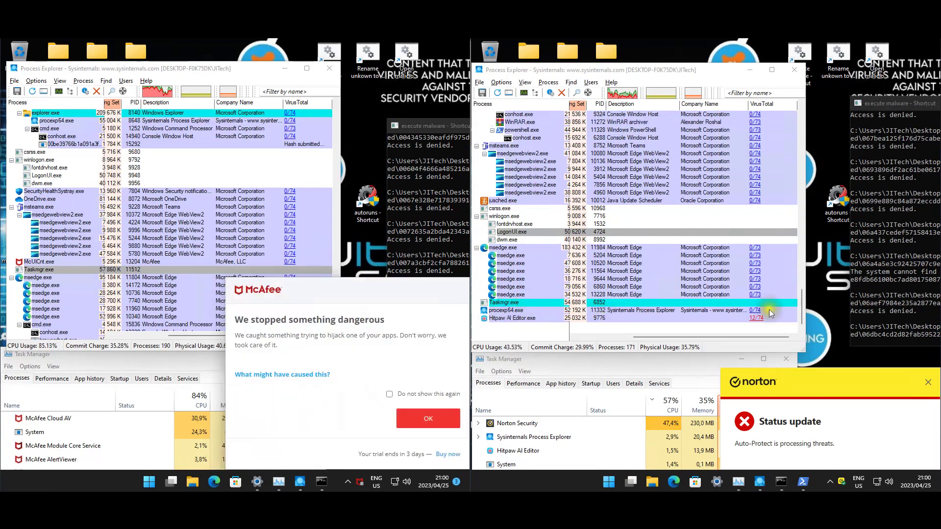
left_click(425, 416)
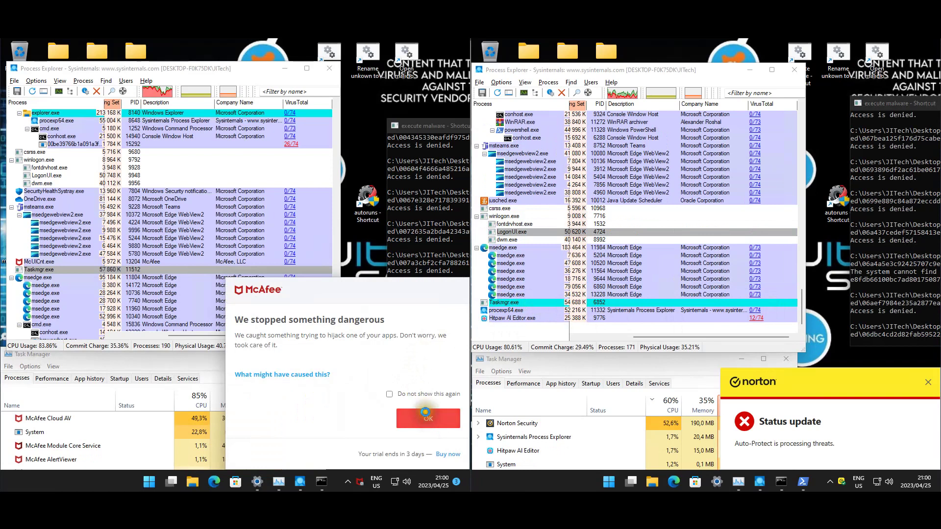
scroll(323, 313, "down", 2)
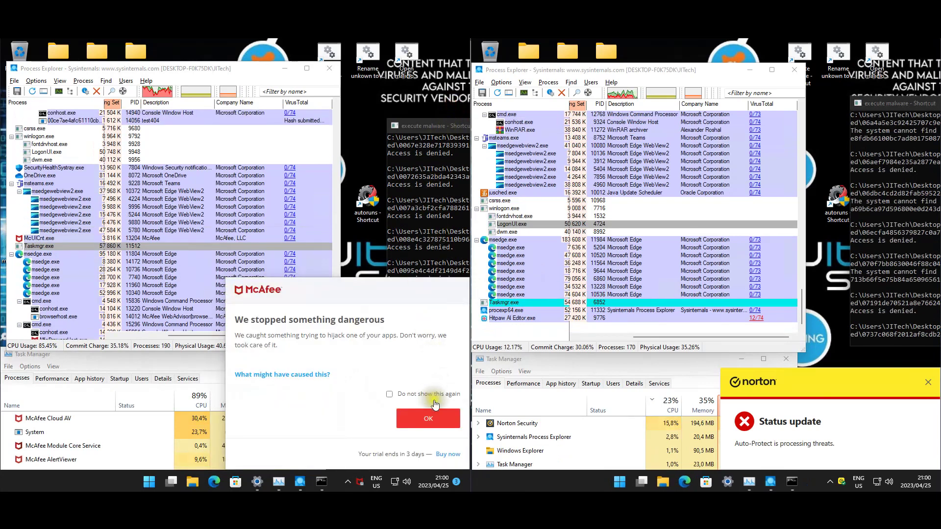
left_click(428, 418)
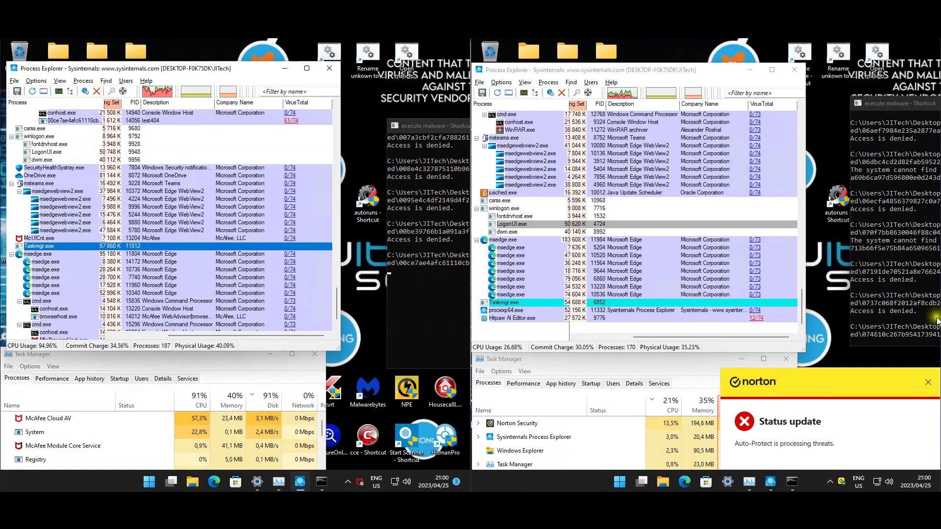
left_click(927, 384)
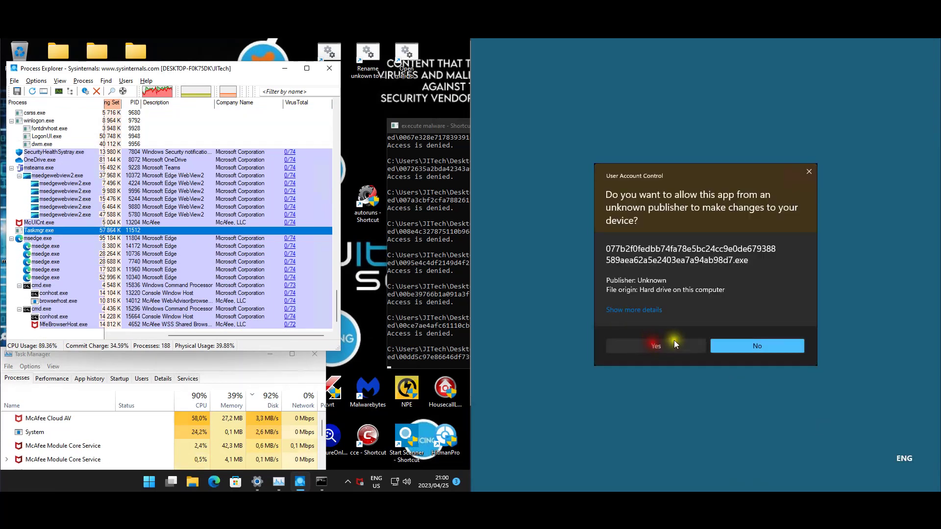
Allow the unknown-publisher sample starting with 077b2f0 to make changes, and always block Hitpaw AI Editor in the Norton firewall alert
left_click(674, 342)
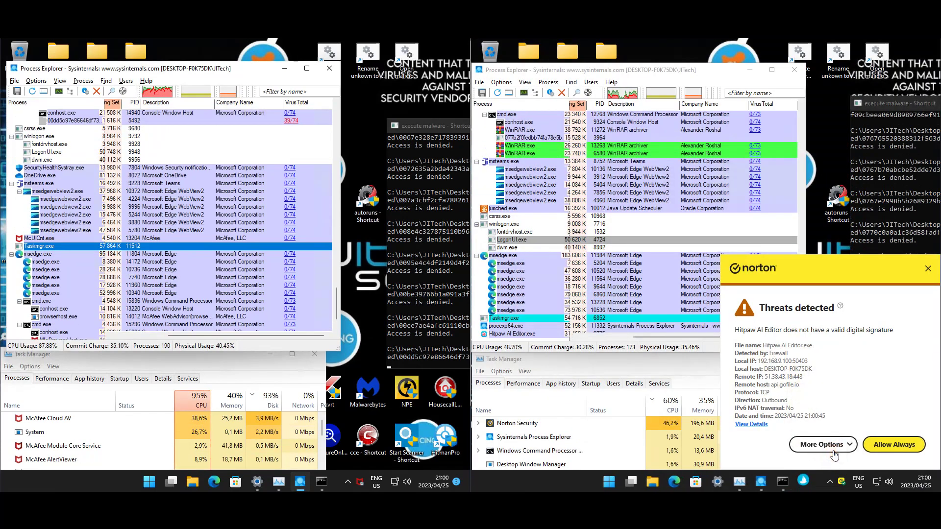
left_click(832, 450)
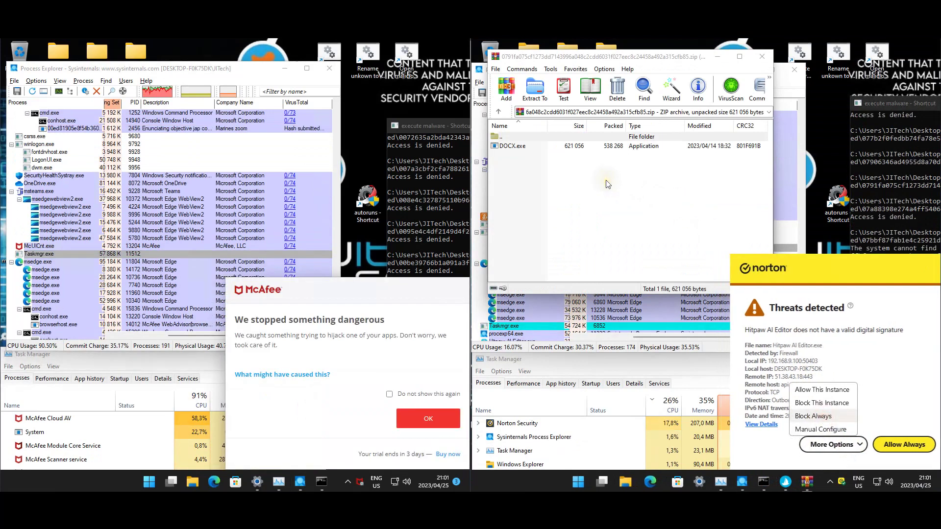
left_click(735, 346)
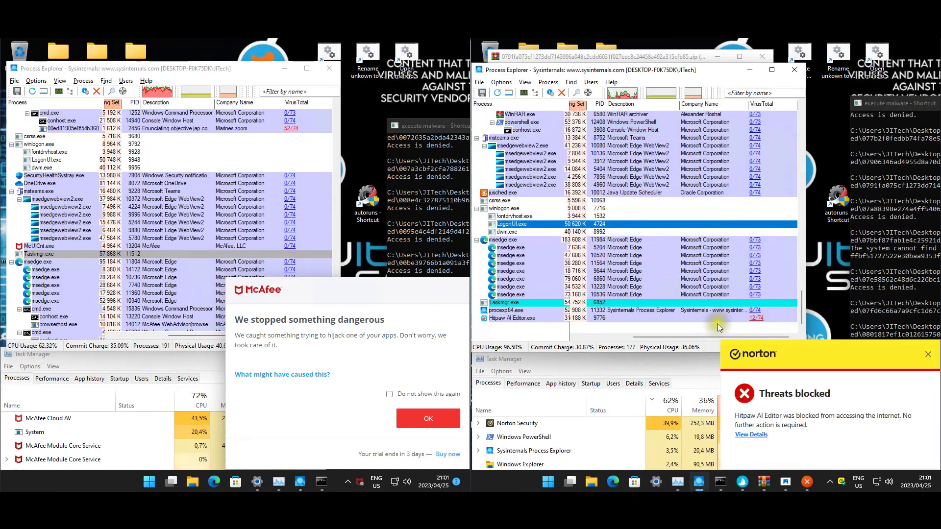
left_click(927, 358)
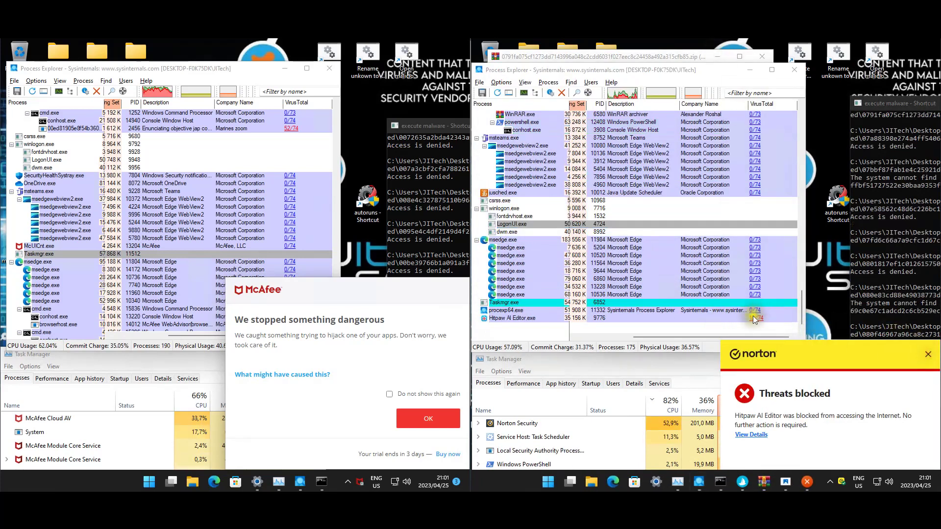
Open the VirusTotal report for Hitpaw AI Editor.exe on the Norton machine and dismiss the alert on the McAfee machine
left_click(753, 319)
left_click(753, 319)
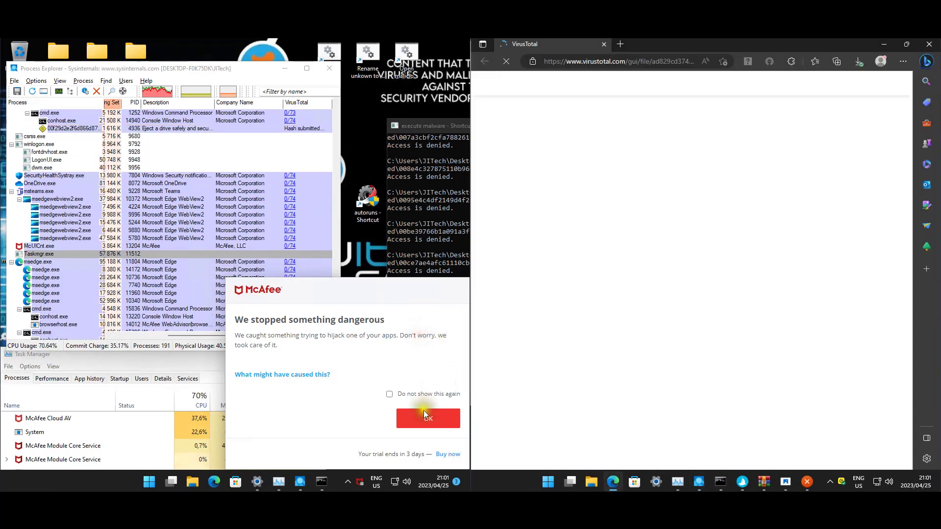
left_click(424, 414)
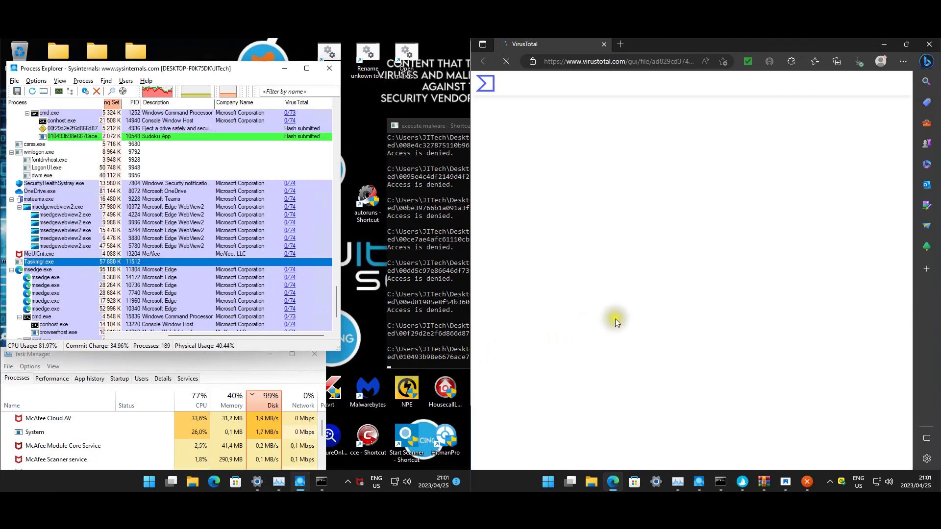
Bring up the CAB archive containing the DHL-AWB application on the Norton machine, close it and return to the VirusTotal report
mouse_move(763, 480)
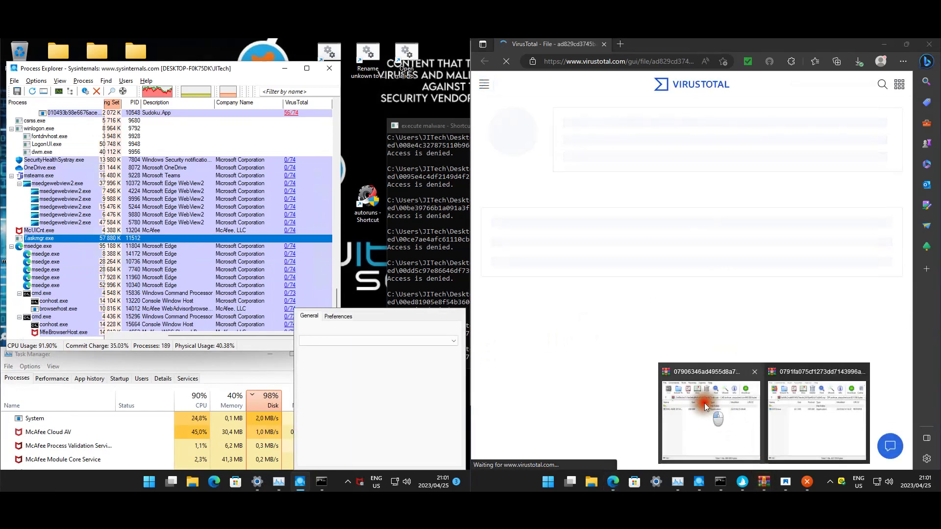
left_click(704, 403)
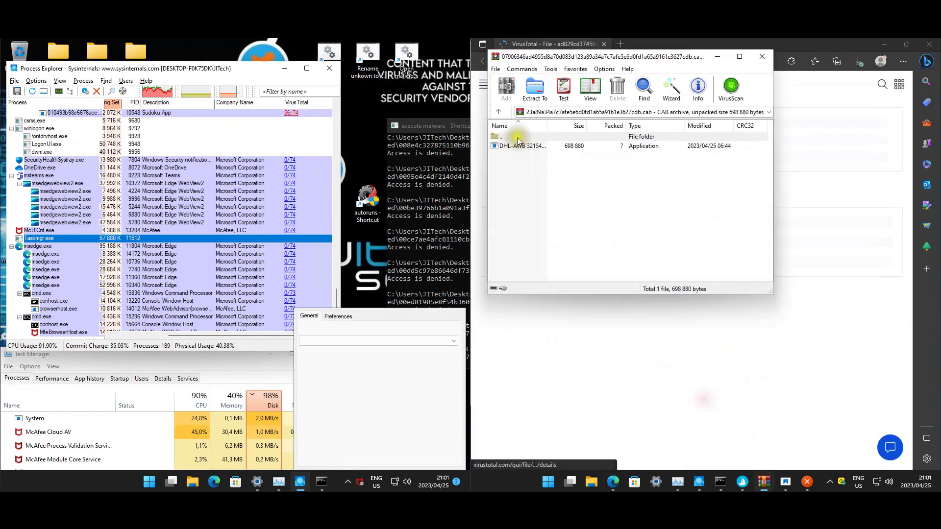
left_click(762, 56)
left_click(842, 315)
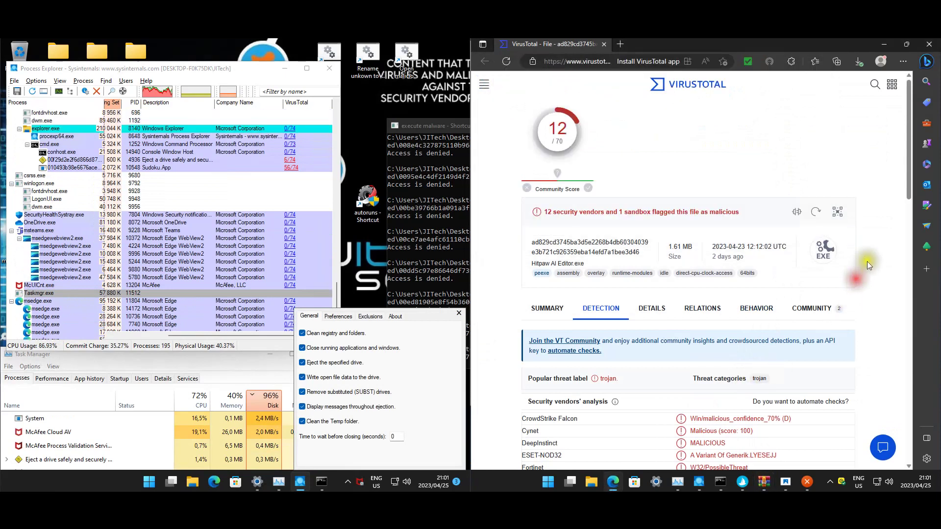
Review the security vendors' detections and threat names for Hitpaw AI Editor.exe in the VirusTotal report
scroll(863, 262, "down", 2)
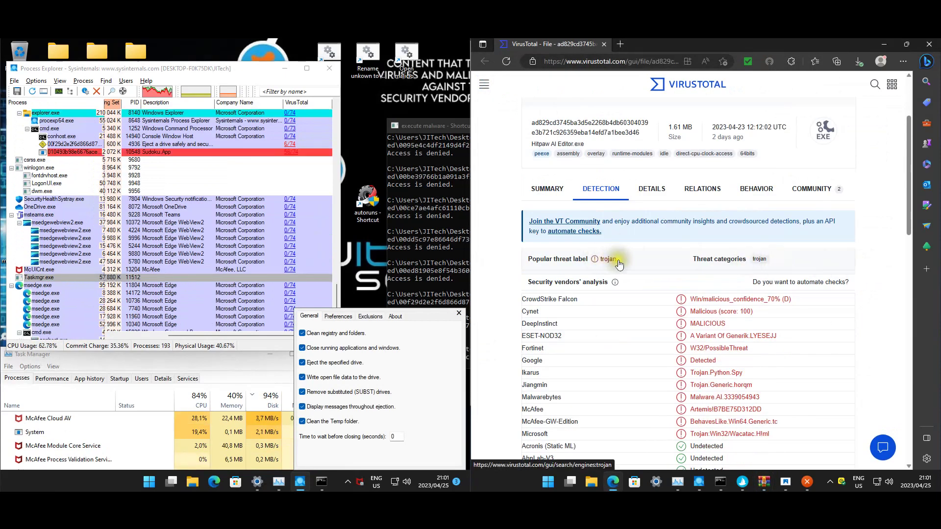
scroll(694, 314, "down", 2)
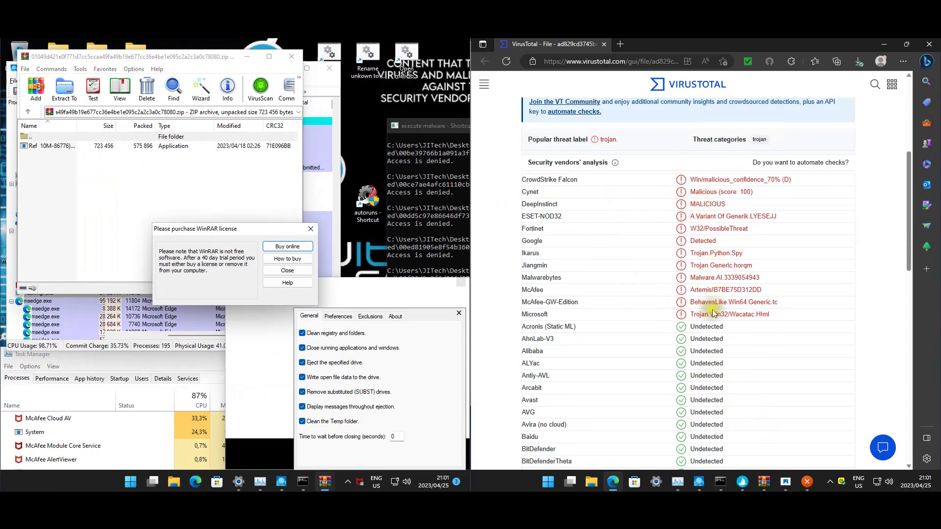
mouse_move(549, 289)
left_mouse_down()
mouse_move(519, 288)
mouse_move(560, 286)
left_mouse_up()
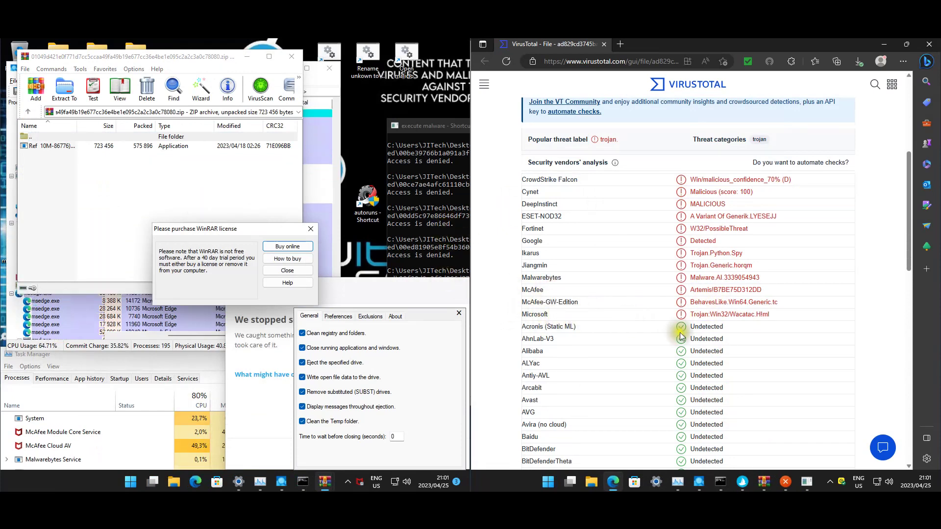
left_click_drag(773, 317, 648, 321)
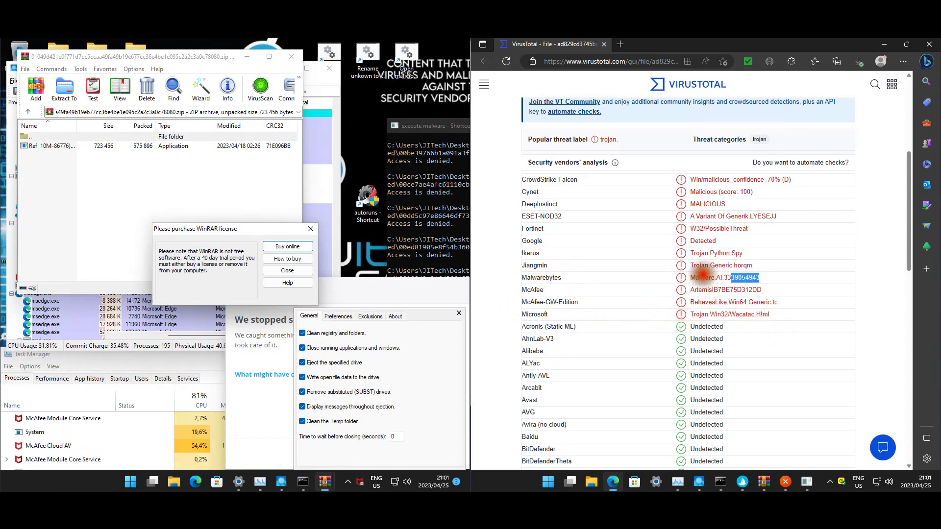
left_click_drag(703, 274, 622, 279)
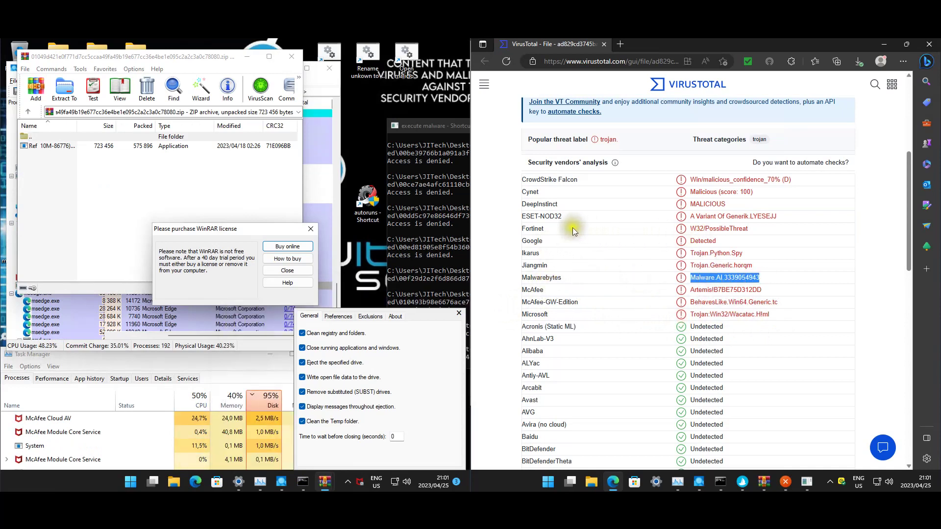
left_click_drag(734, 225, 701, 224)
scroll(591, 196, "up", 5)
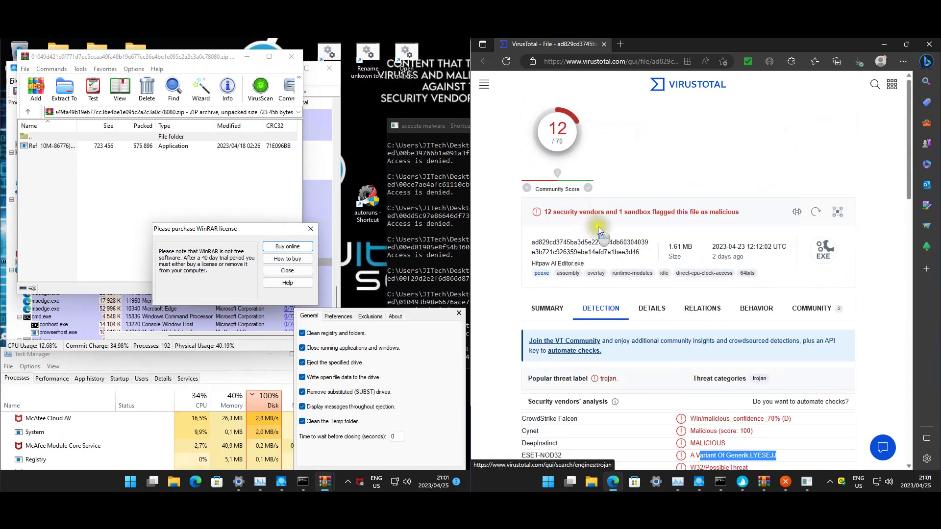
Examine the file details of Hitpaw AI Editor.exe in VirusTotal, from the basic properties and history to the sections and imports
left_click(670, 314)
scroll(699, 313, "down", 4)
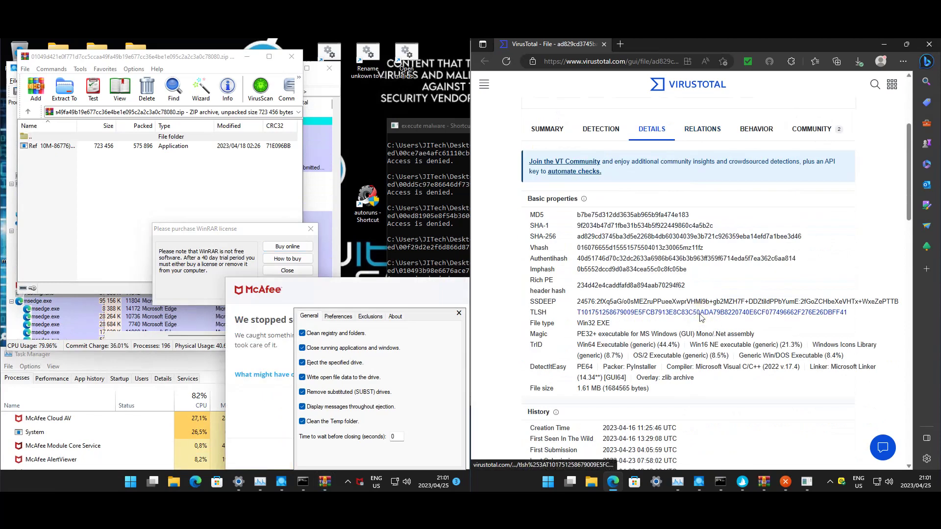
scroll(700, 318, "down", 3)
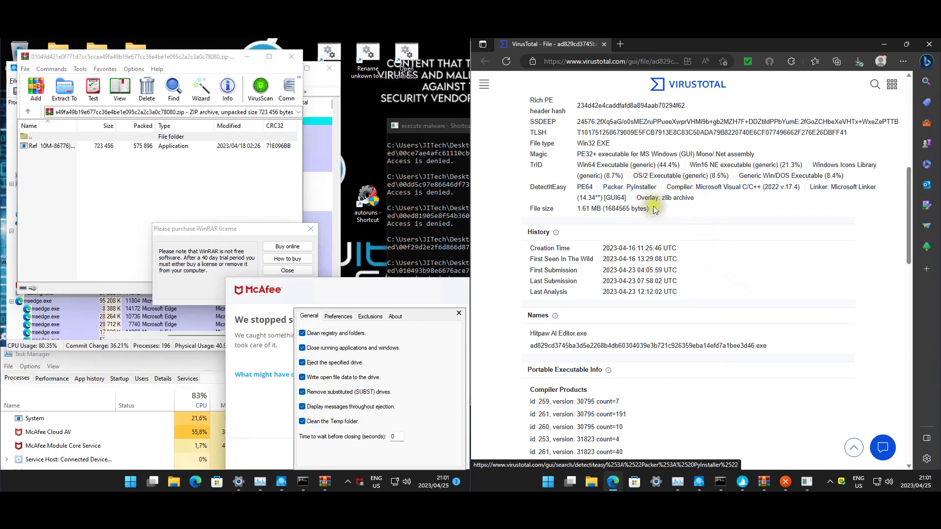
scroll(645, 240, "down", 3)
scroll(645, 240, "down", 3)
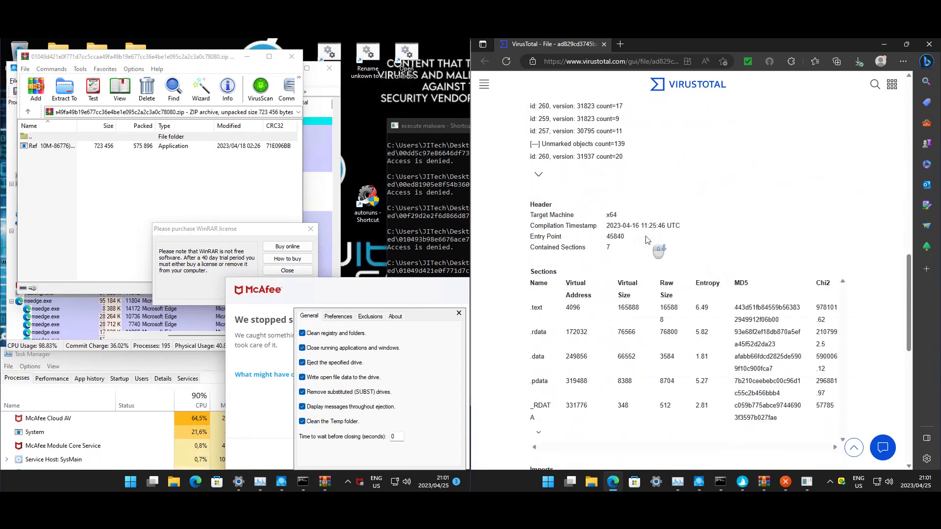
scroll(550, 314, "down", 2)
scroll(550, 314, "down", 4)
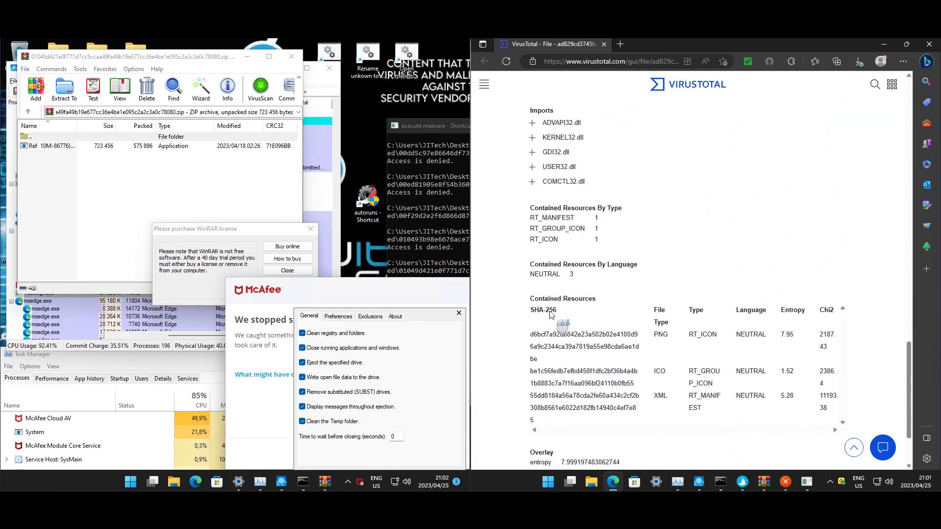
Expand the COMCTL32.dll and USER32.dll imports in the file details and look through their functions
left_click(533, 182)
left_click(532, 167)
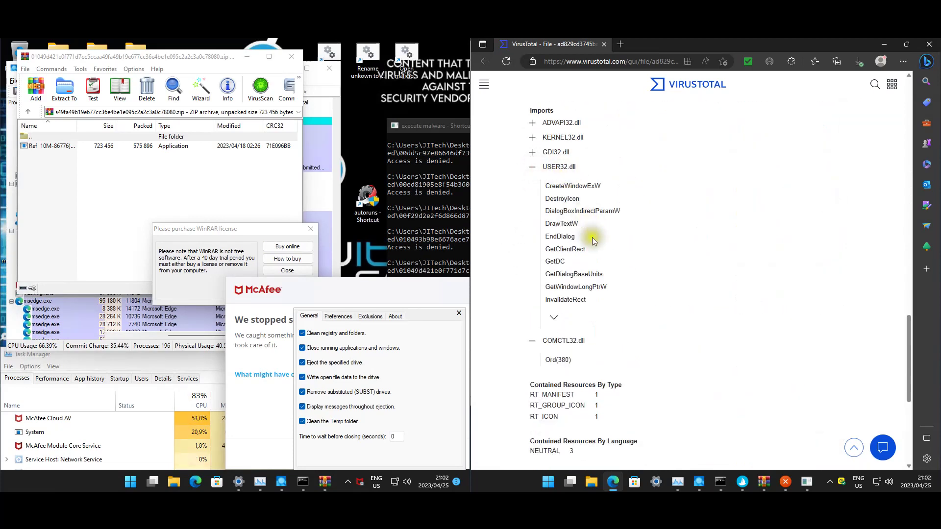
scroll(589, 273, "down", 5)
scroll(593, 272, "up", 15)
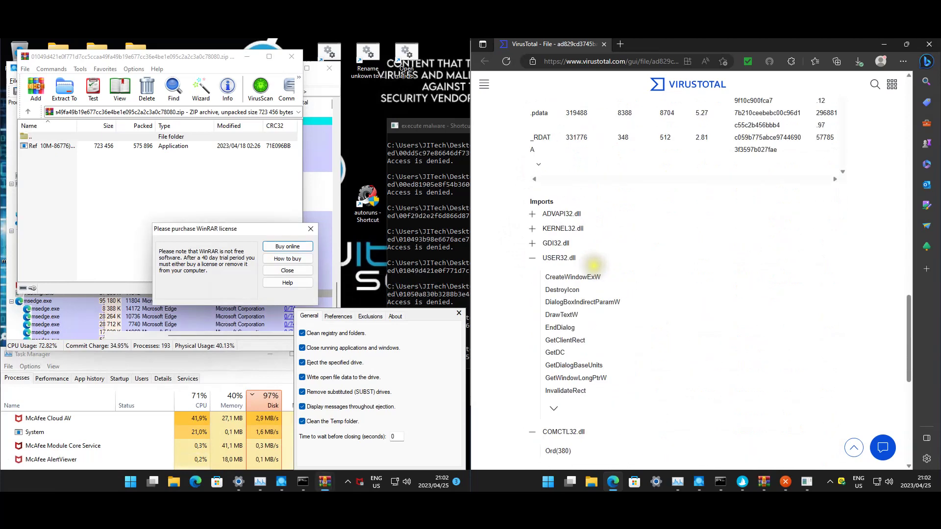
scroll(622, 247, "up", 10)
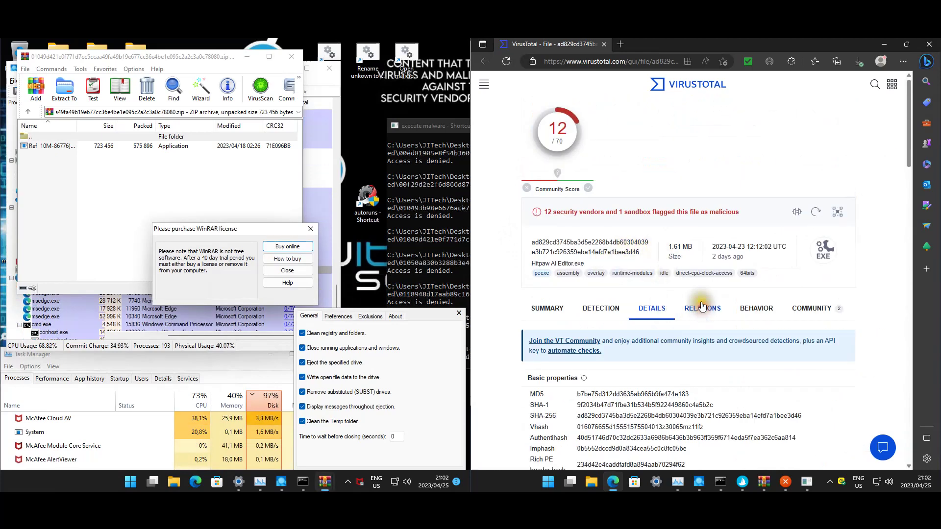
Examine the relations of Hitpaw AI Editor.exe in VirusTotal, including the contacted URLs, domains, IP addresses and execution parents
left_click(702, 307)
scroll(708, 311, "down", 7)
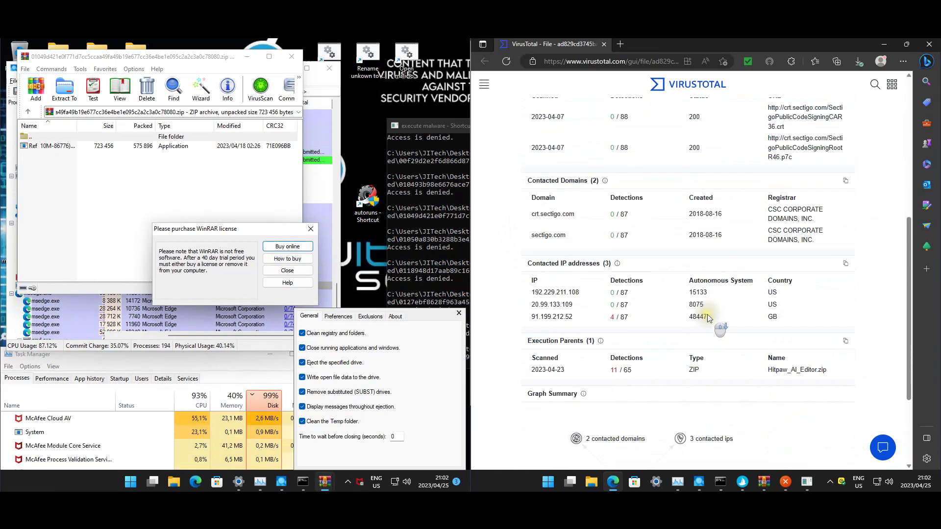
scroll(748, 290, "up", 2)
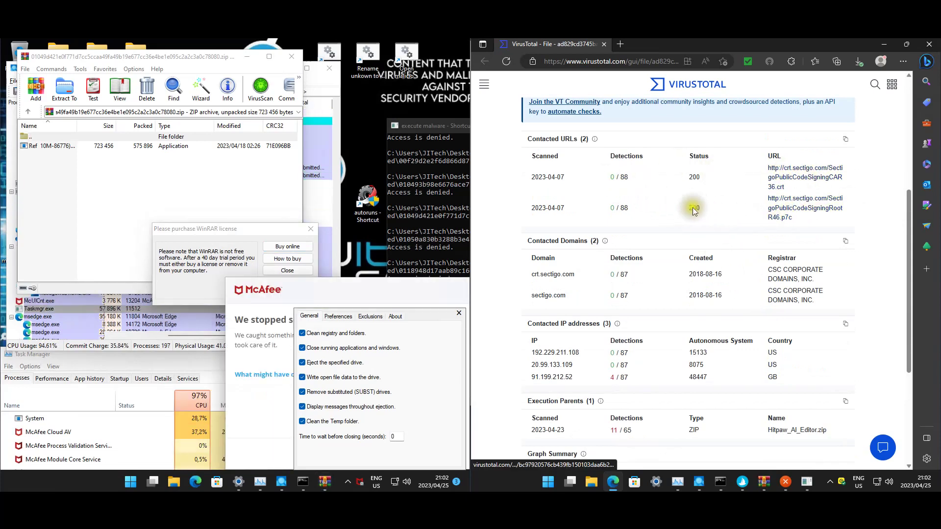
scroll(684, 300, "down", 1)
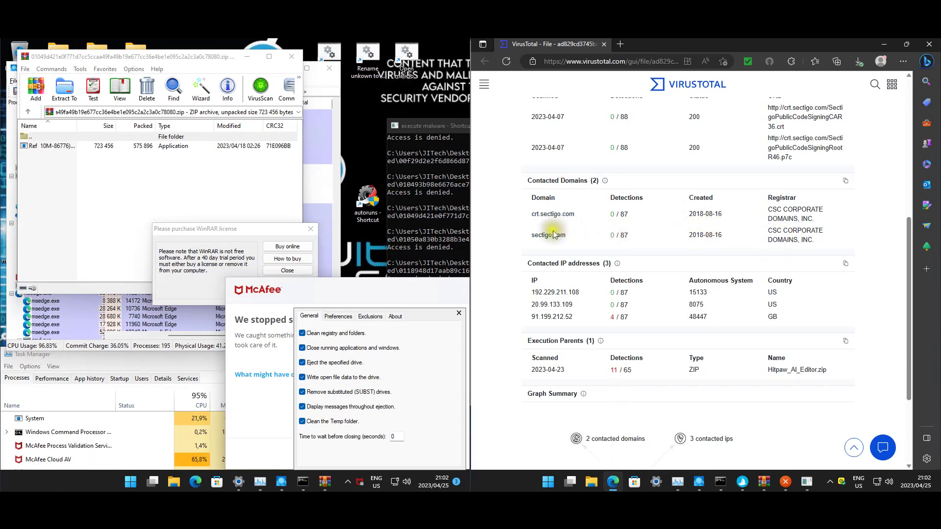
scroll(594, 324, "down", 1)
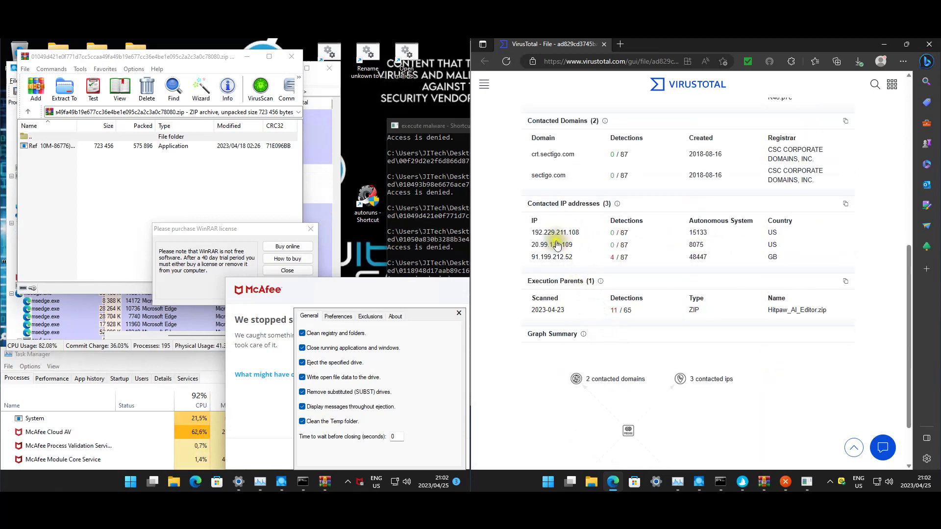
Inspect the contacted IP addresses in the file's VirusTotal report, try to open its relationship graph, and return to the report
left_click_drag(582, 261, 550, 204)
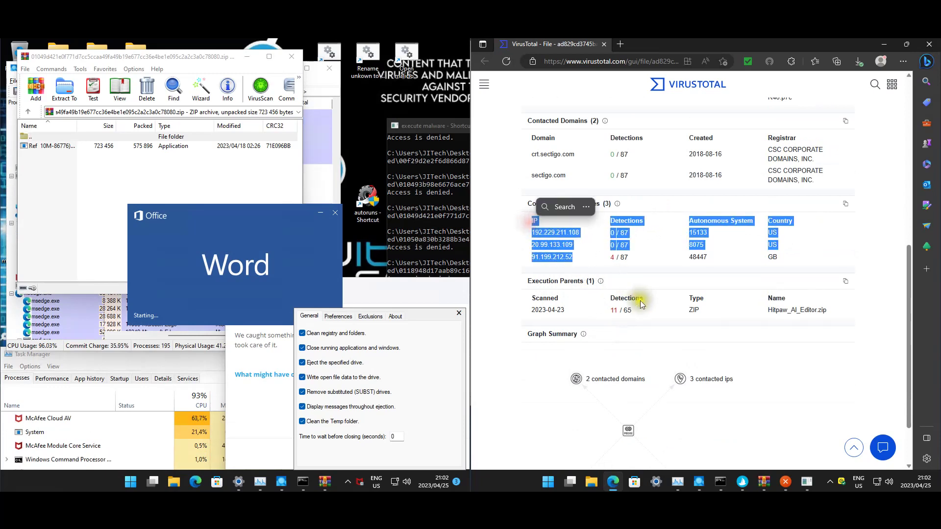
left_click(817, 361)
scroll(781, 388, "down", 1)
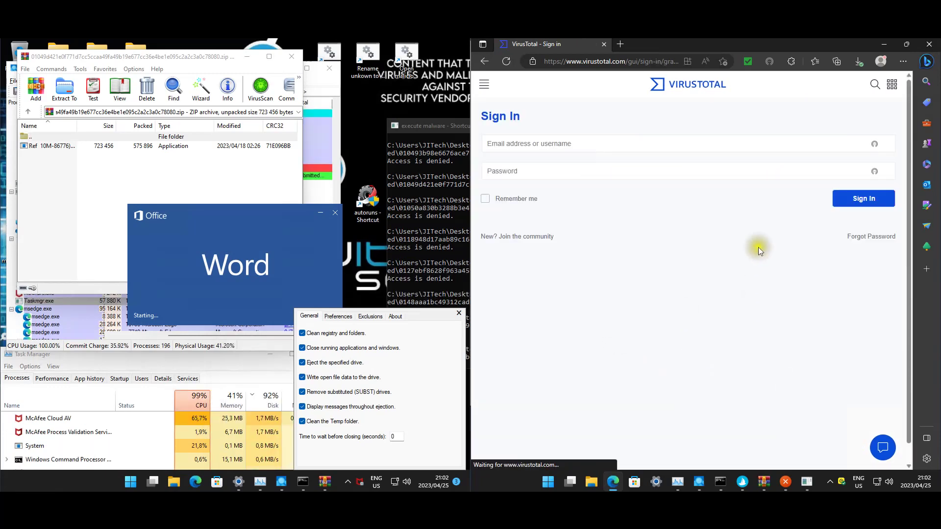
key("alt+Left")
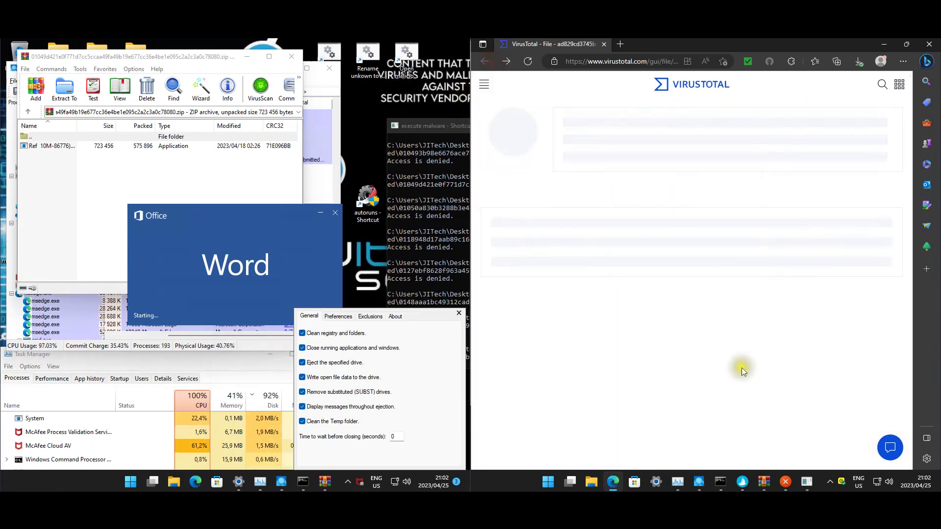
Reopen the Relations section of the Hitpaw AI Editor.exe report and review its contacted domains, IP addresses and execution parents
scroll(763, 319, "down", 3)
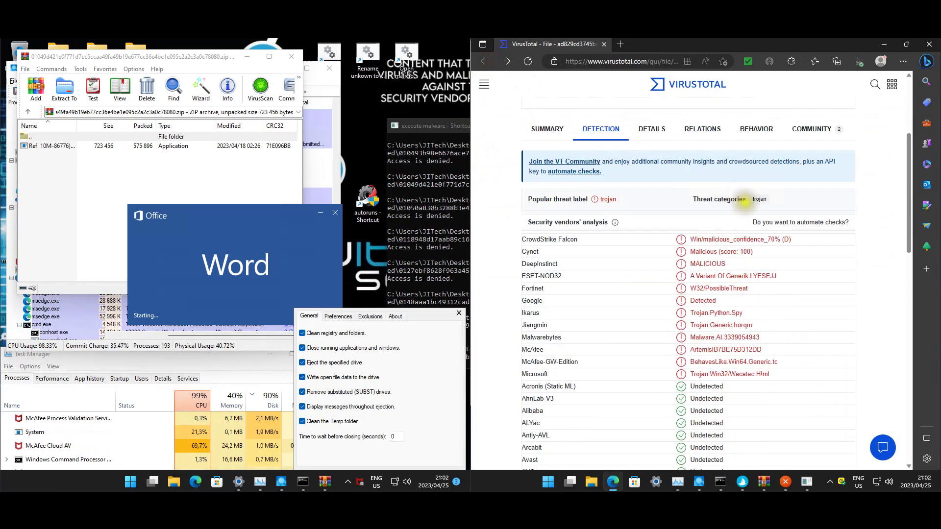
scroll(744, 200, "up", 2)
left_click(703, 250)
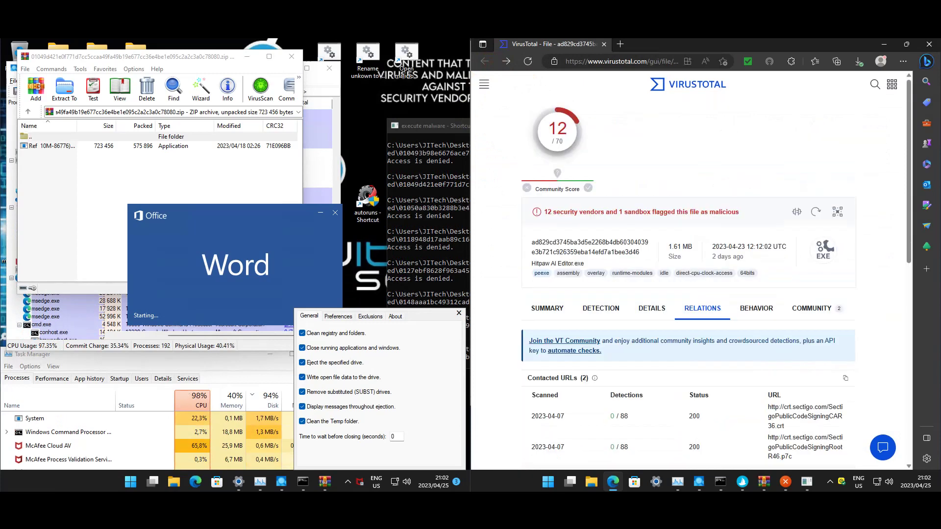
scroll(730, 339, "down", 9)
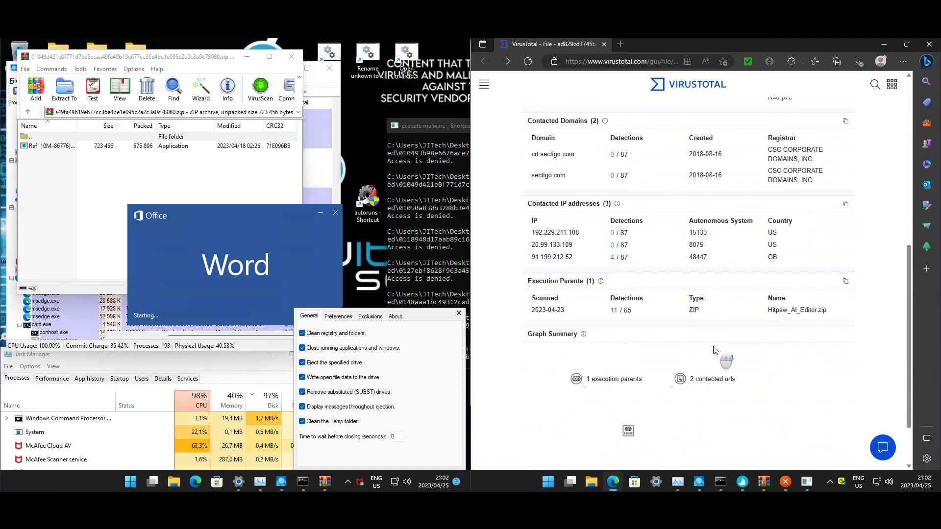
Retry opening the relationship graph, return to the report, and examine the Graph Summary
left_click(624, 360)
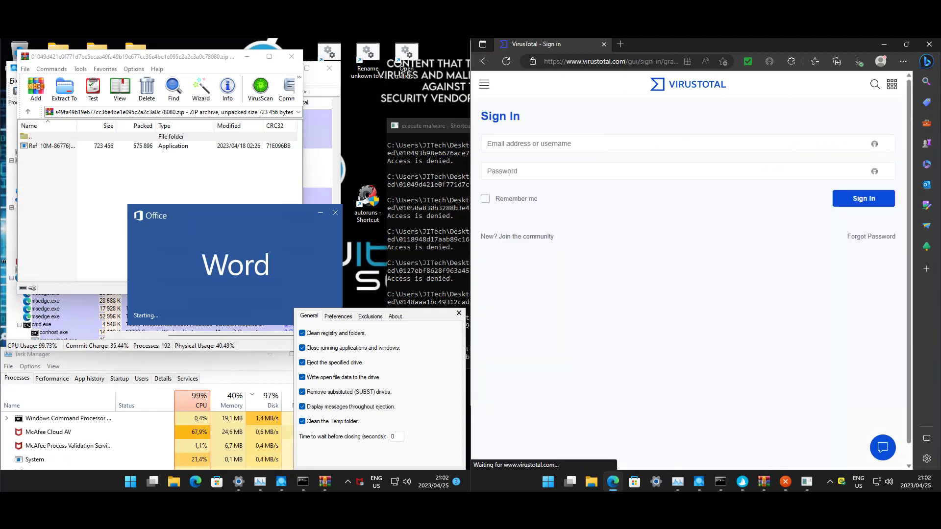
key("alt+Left")
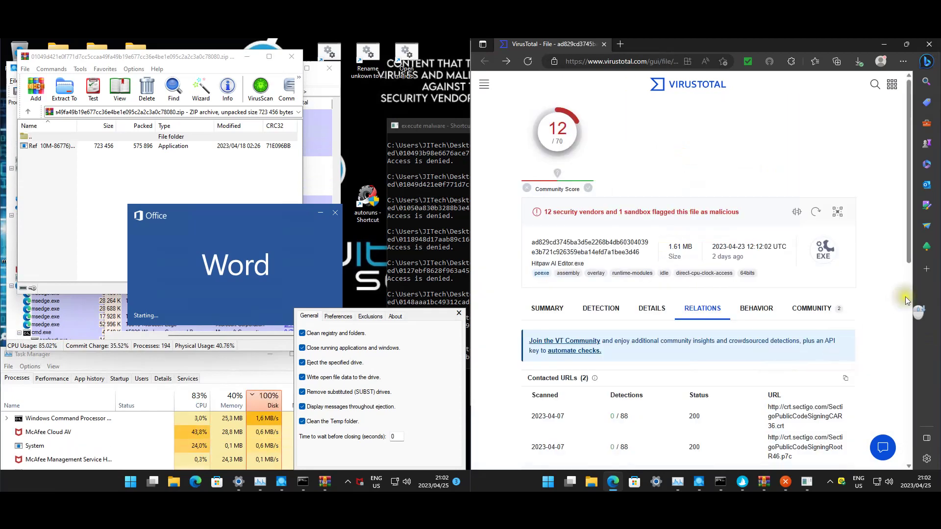
scroll(867, 314, "down", 9)
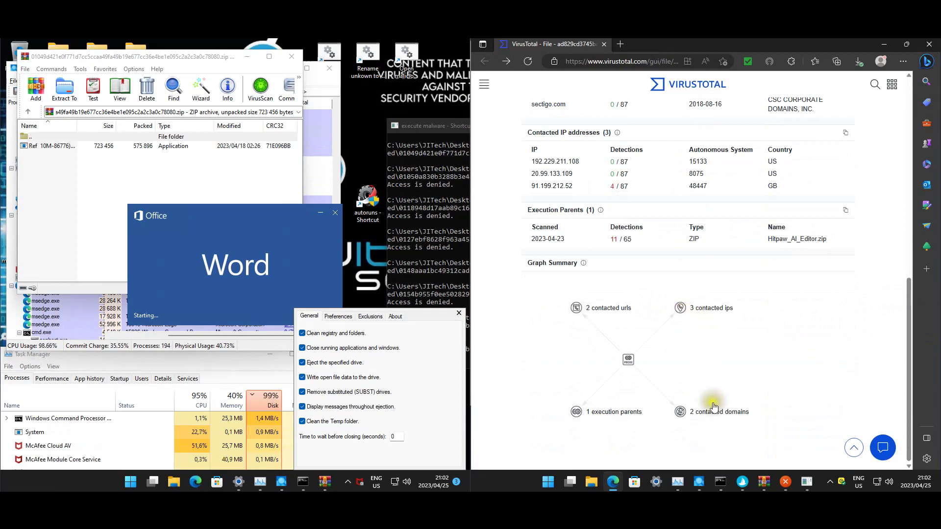
Review the sandbox reports in the Behavior section of the Hitpaw AI Editor.exe report
scroll(714, 392, "up", 10)
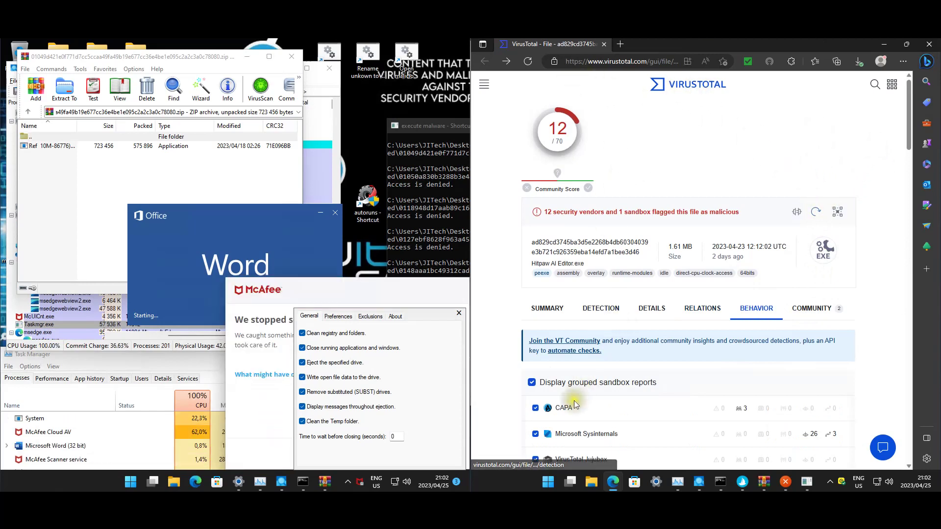
scroll(490, 368, "down", 2)
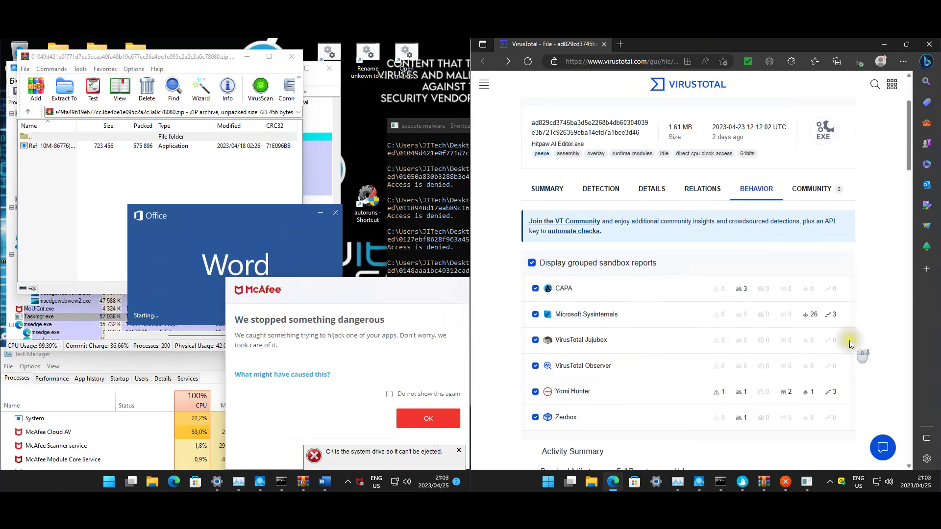
scroll(887, 282, "up", 2)
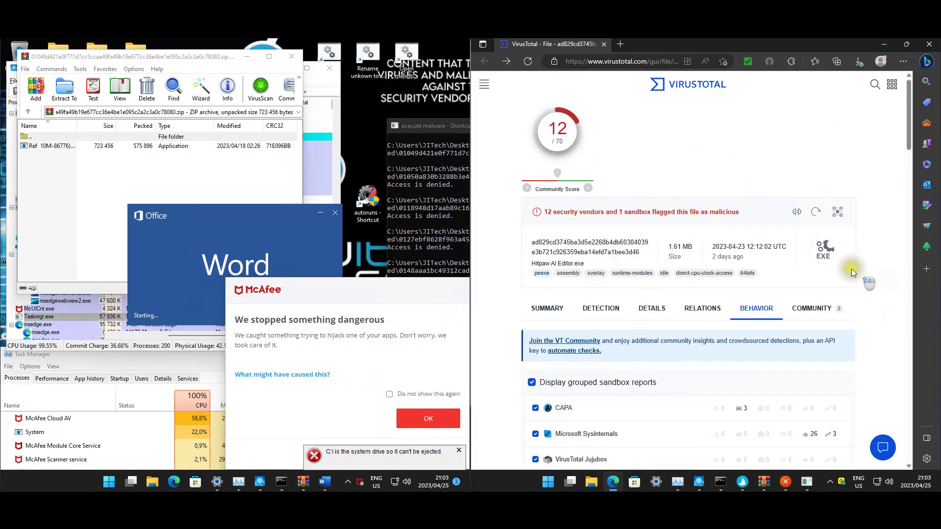
Read the Joe Sandbox and FileScan.IO verdicts in the report's Community comments
left_click(821, 309)
scroll(838, 300, "down", 4)
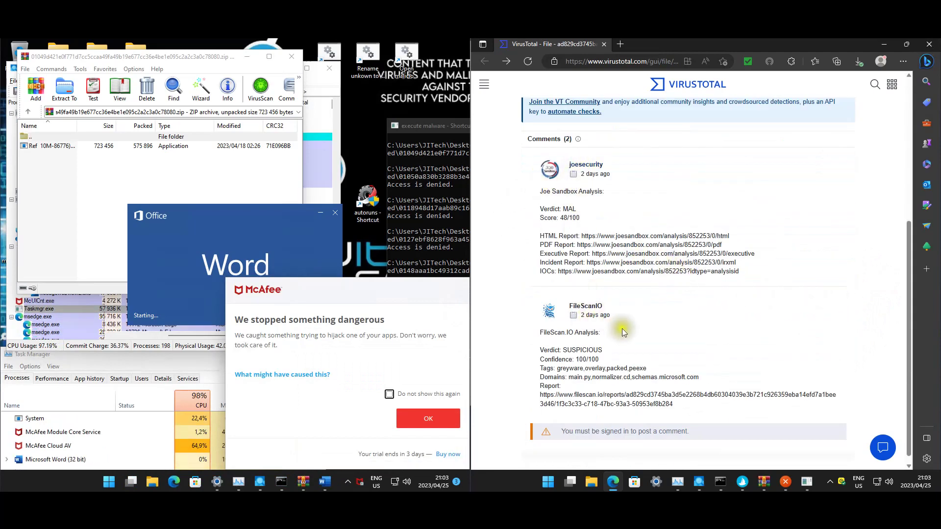
scroll(699, 248, "up", 5)
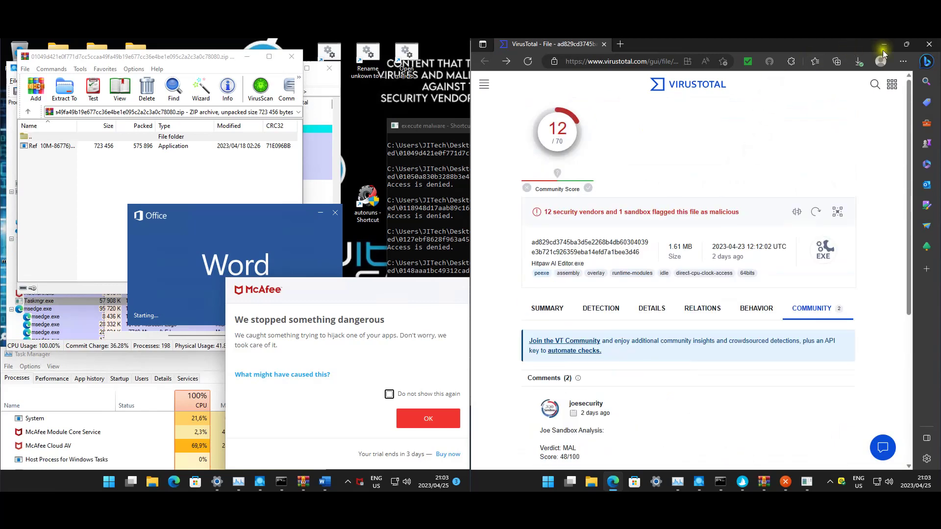
Close the VirusTotal browser window, the example.hta window and the unhandled script exception dialog
left_click(930, 47)
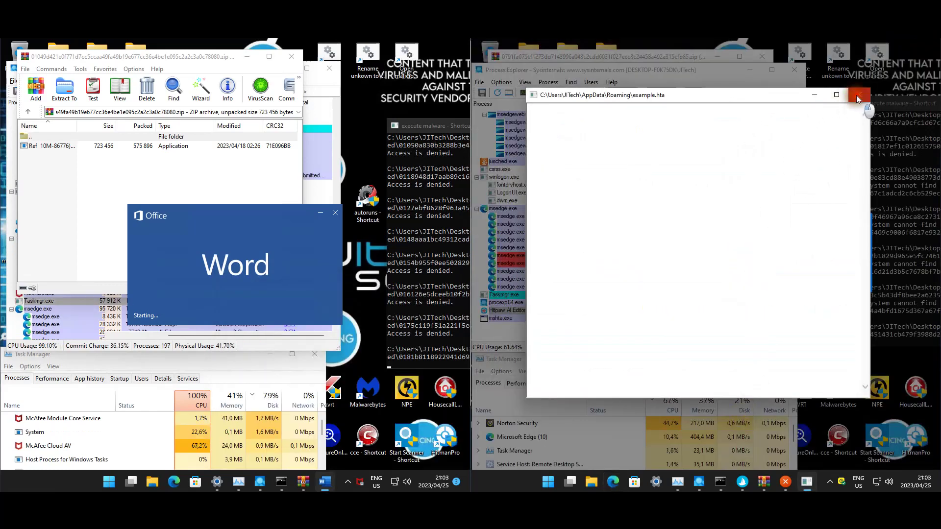
left_click(822, 276)
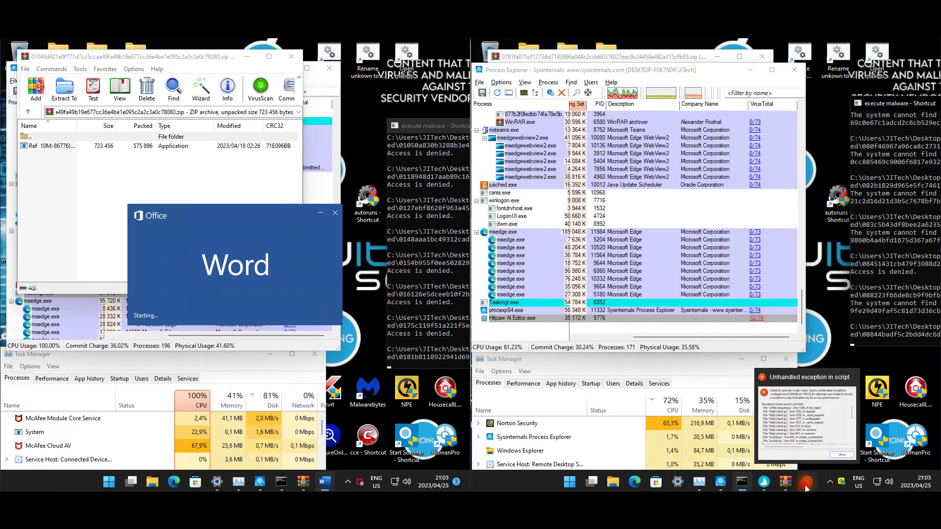
left_click(761, 323)
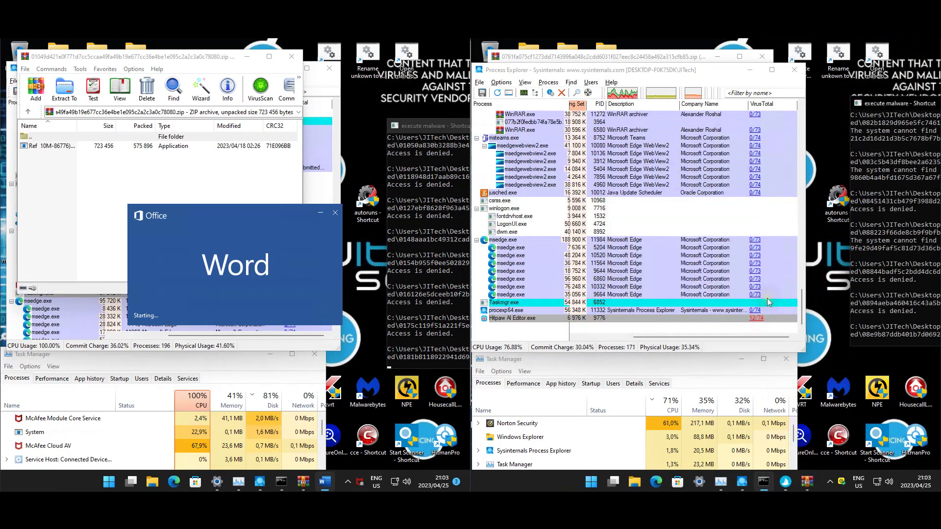
Check the Process Explorer list on the Norton machine and the latest malware execution output on the McAfee machine
left_click_drag(803, 297, 820, 309)
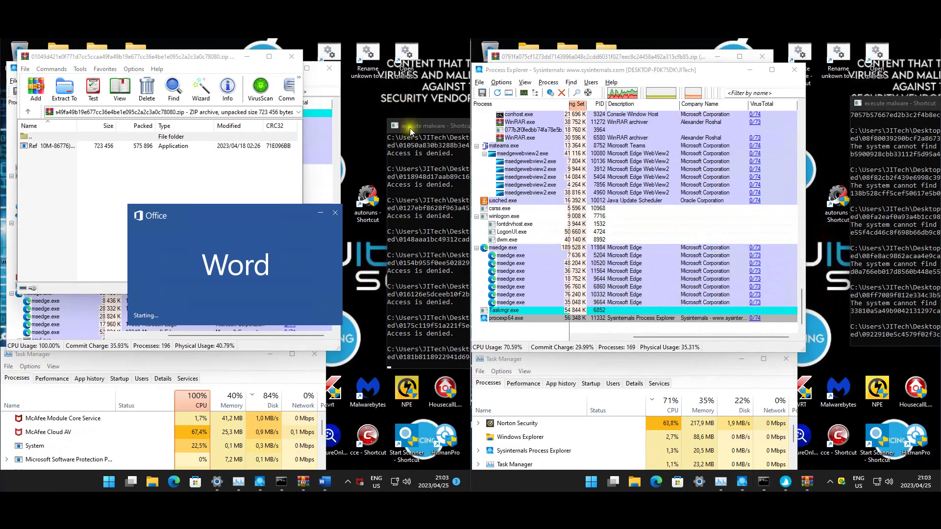
left_click(411, 132)
scroll(426, 240, "down", 5)
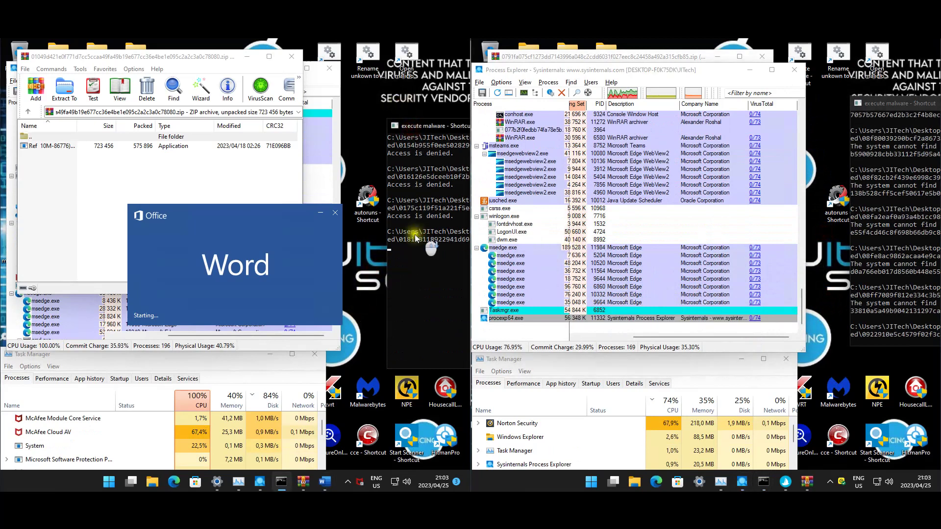
Try to run the Ref 10M-86776 application from the WinRAR archive, and close the archive and its license reminder
left_click(57, 146)
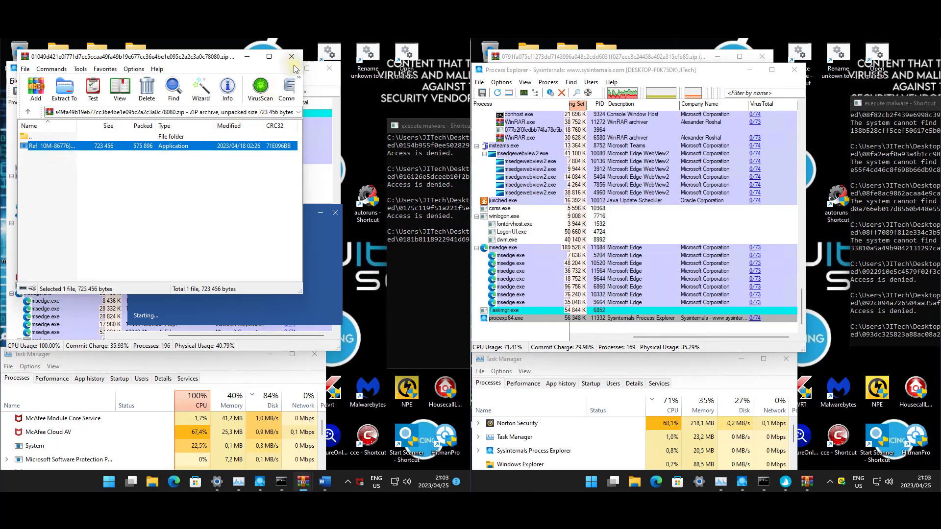
left_click(71, 153)
left_click(67, 148)
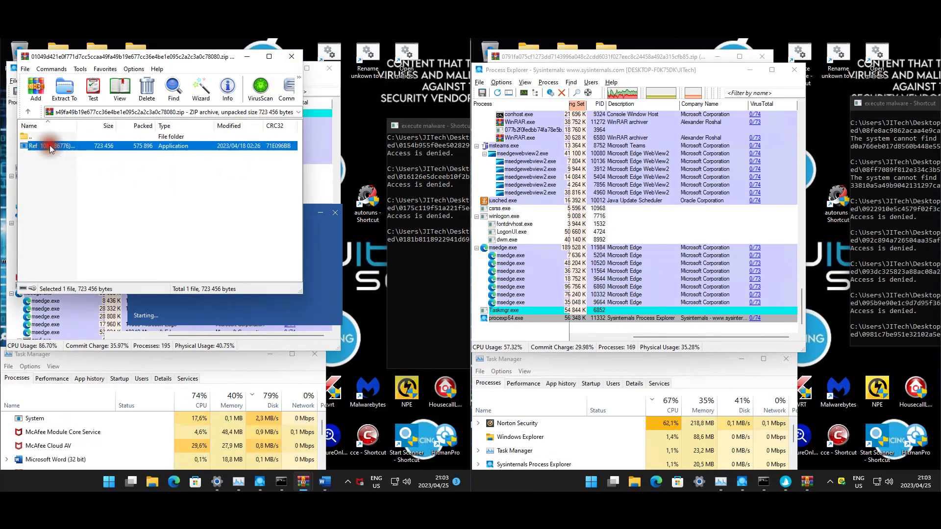
left_click(214, 209)
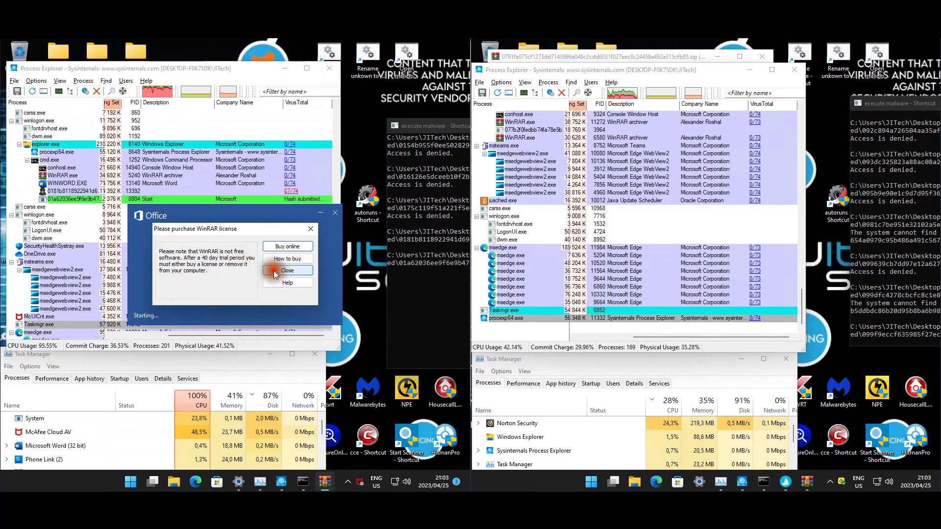
left_click(286, 270)
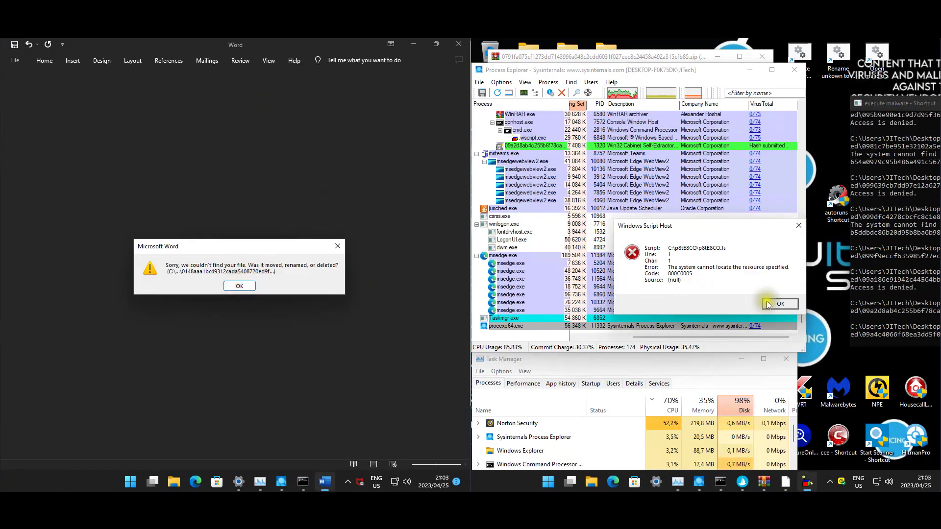
Dismiss the Windows Script Host error on the Norton machine and the missing-file message in Word on the McAfee machine
left_click(779, 303)
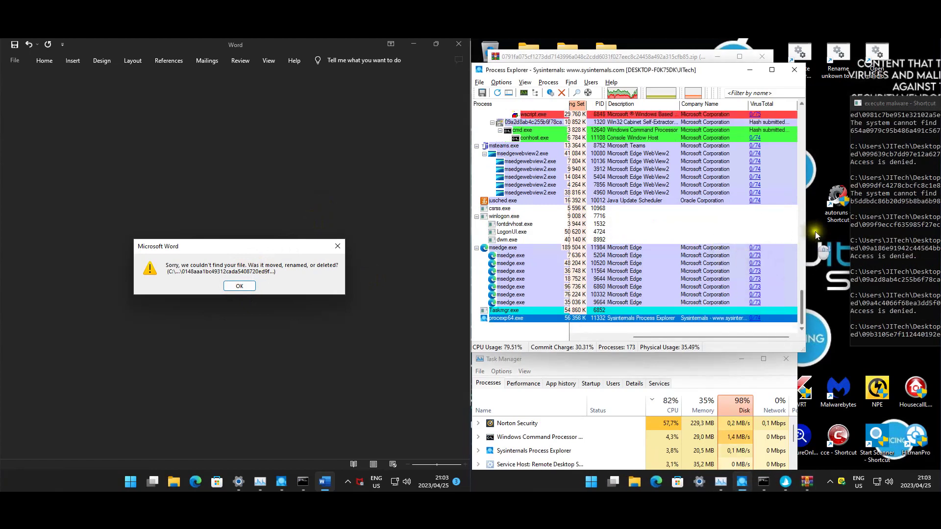
left_click(837, 201)
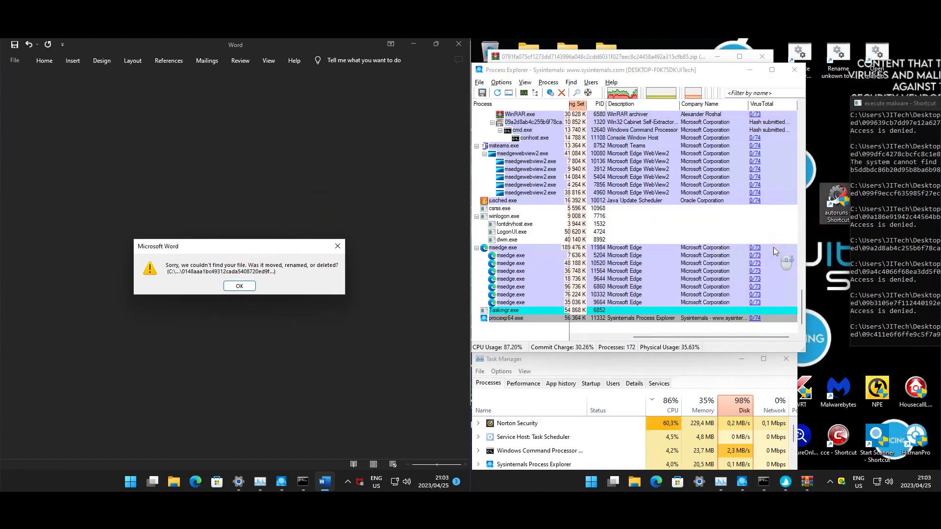
left_click(238, 286)
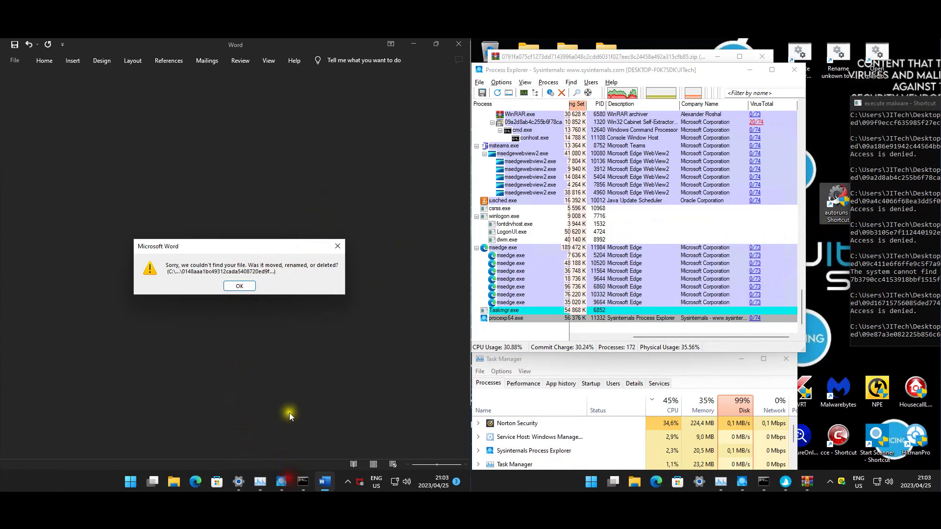
Bring up Process Explorer on the McAfee machine to check the flagged processes, and dismiss the McAfee virus notification
left_click(117, 216)
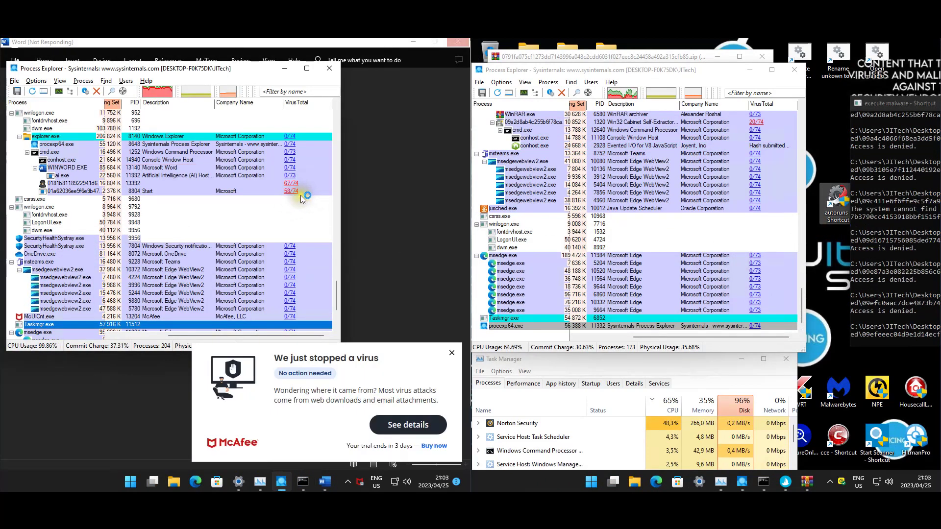
left_click(451, 353)
left_click(349, 187)
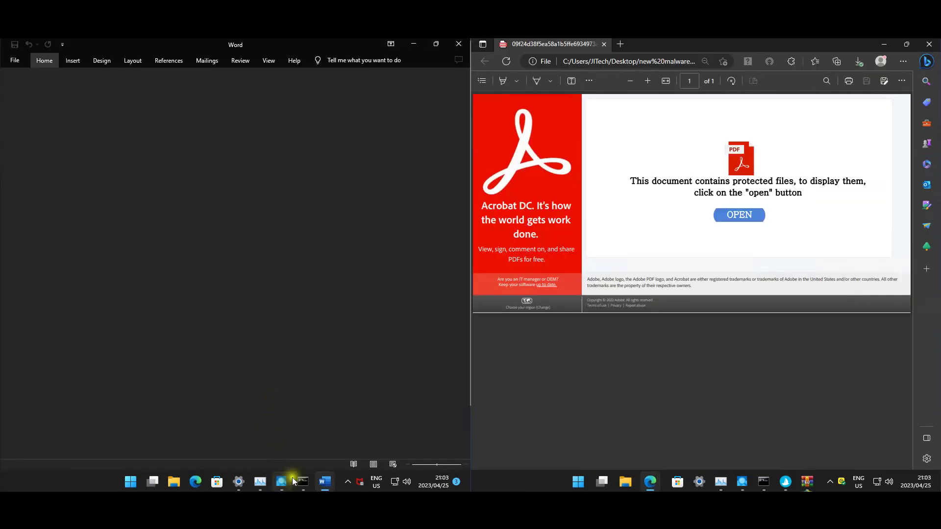
Follow the OPEN link in the protected-files PDF and inspect the web page it leads to
left_click(739, 214)
left_click(229, 286)
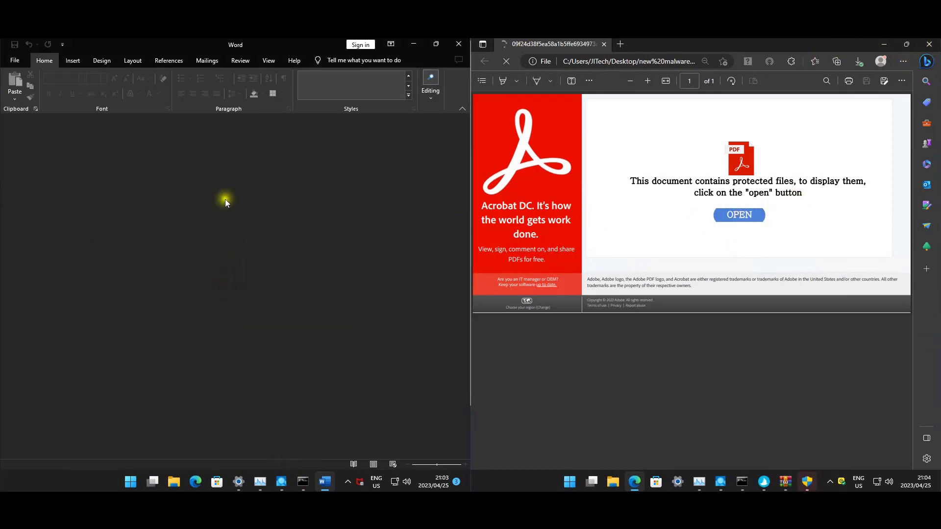
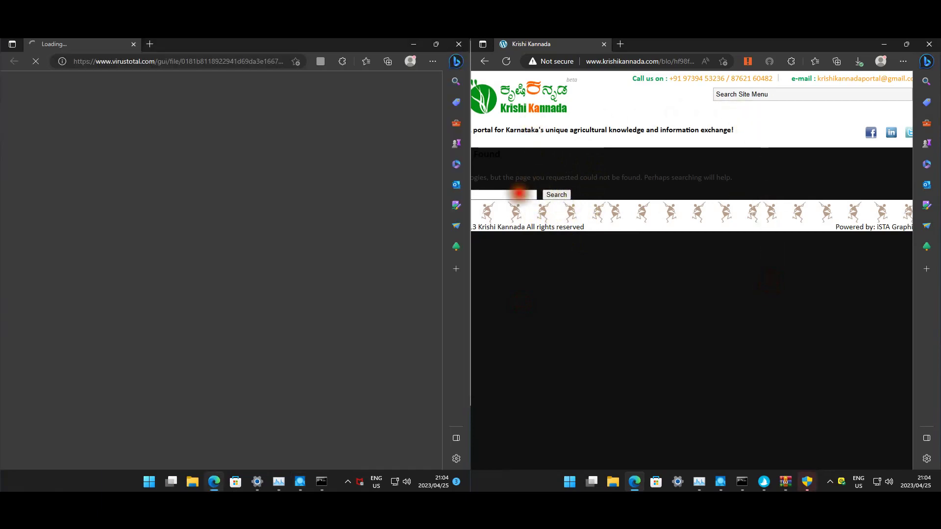
left_click(518, 193)
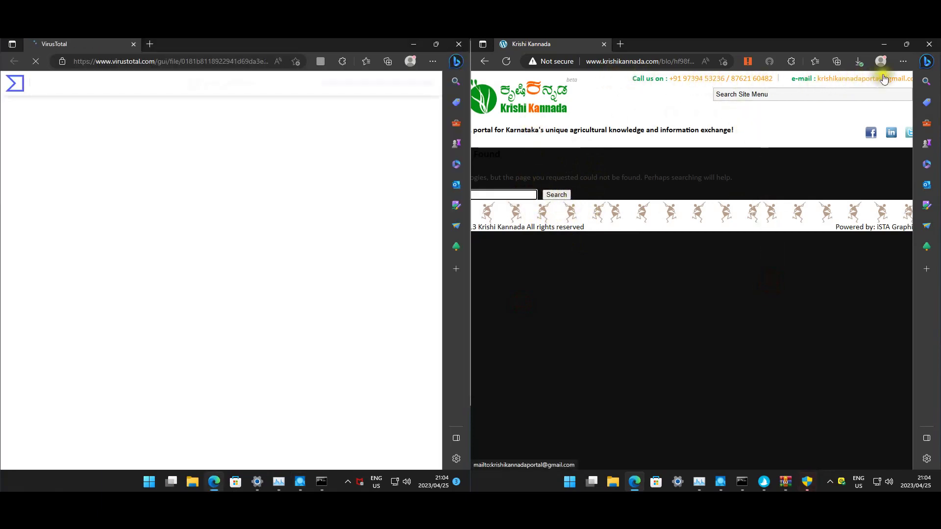
Close the browser window on the Norton machine and dismiss the app compatibility message
left_click(929, 44)
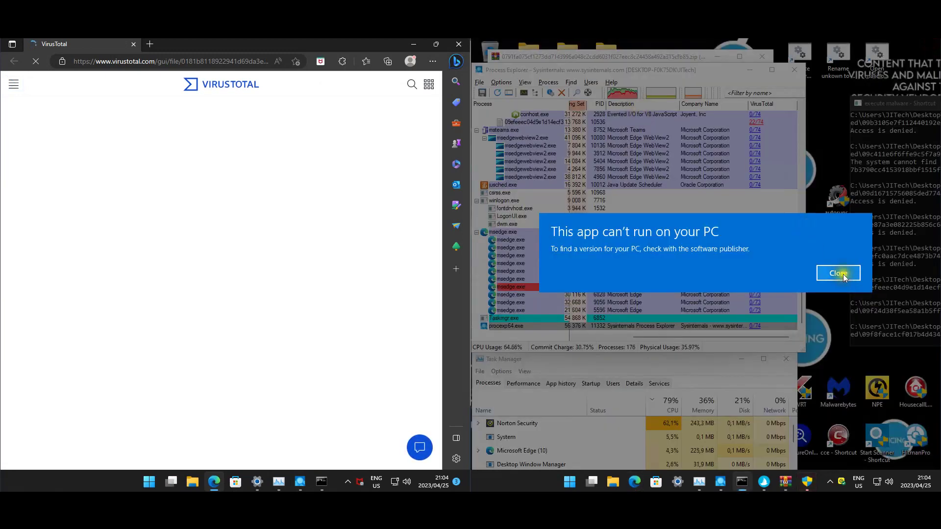
left_click(838, 273)
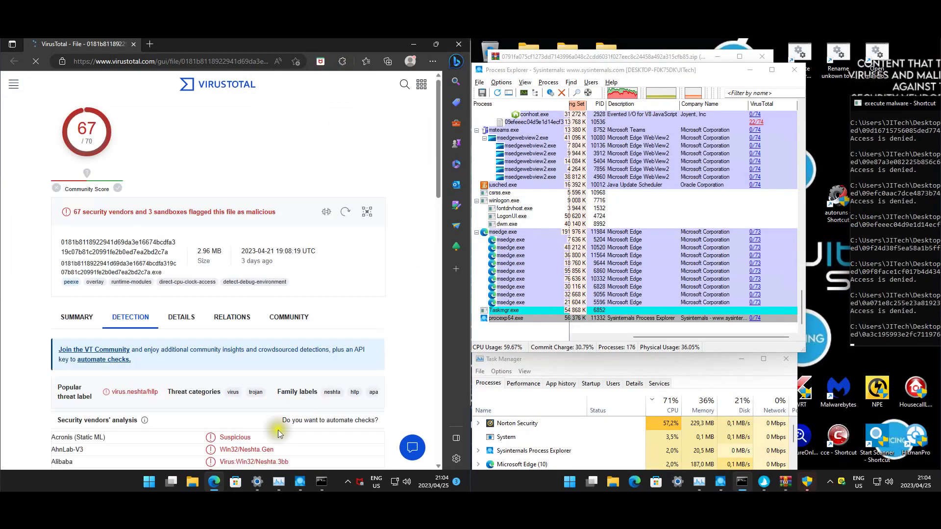
left_click(299, 476)
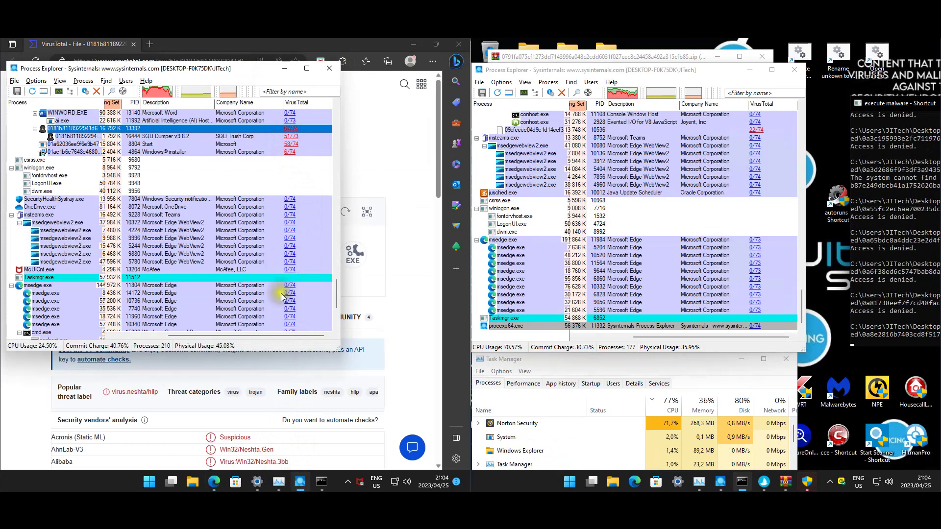
left_click(366, 229)
left_click_drag(438, 150, 423, 238)
left_click(838, 273)
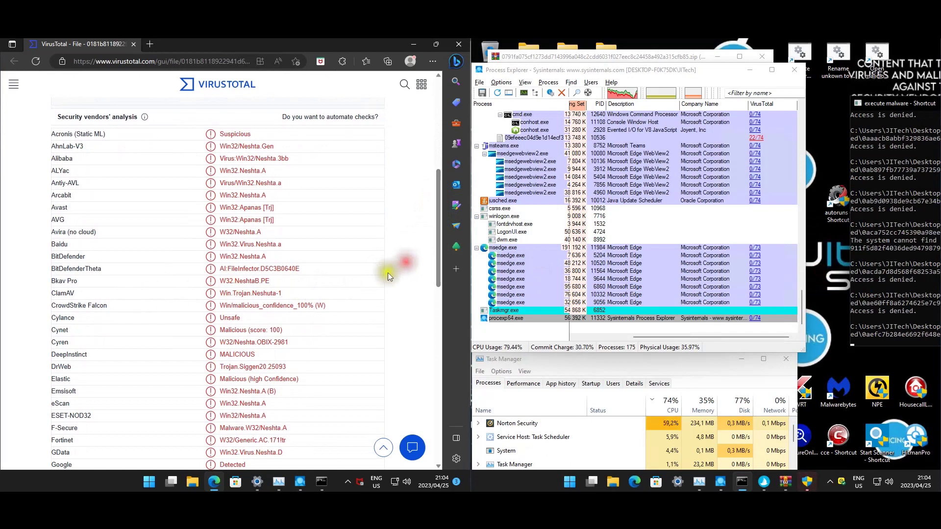
Read through the remaining vendor detections in the VirusTotal report and dismiss the application start error on the McAfee machine
scroll(387, 272, "down", 2)
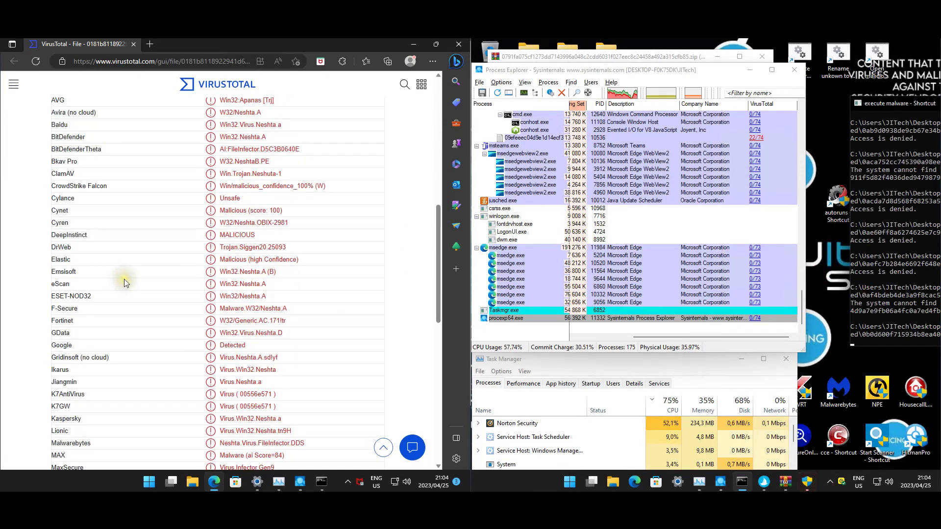
scroll(157, 300, "down", 1)
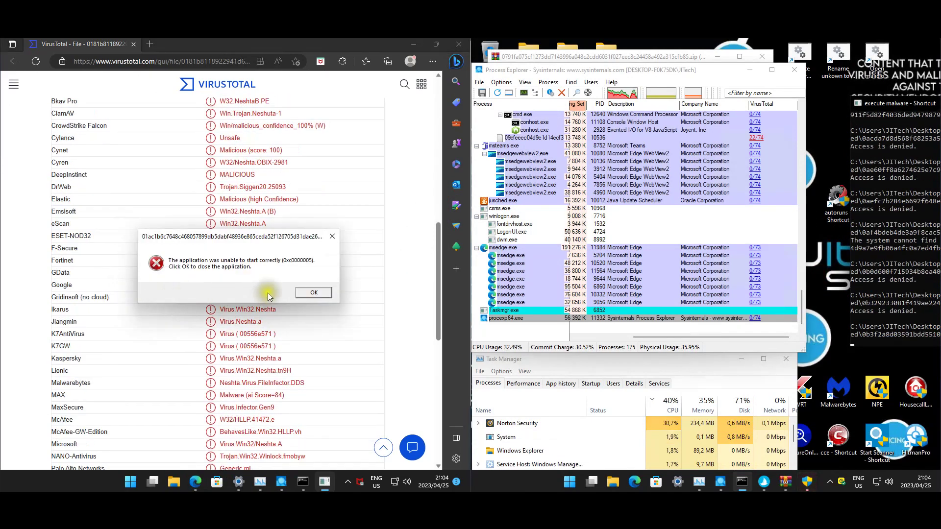
left_click(309, 292)
scroll(304, 294, "down", 2)
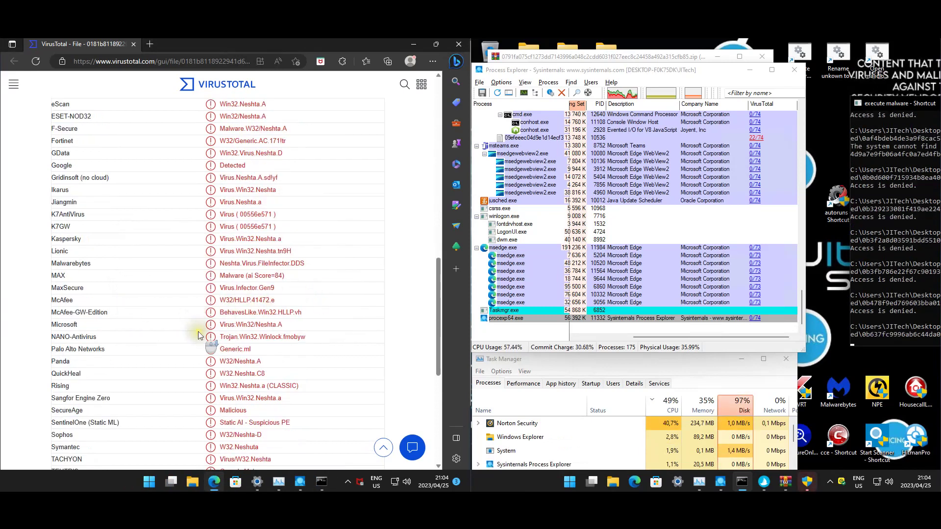
scroll(198, 336, "down", 2)
scroll(209, 308, "down", 3)
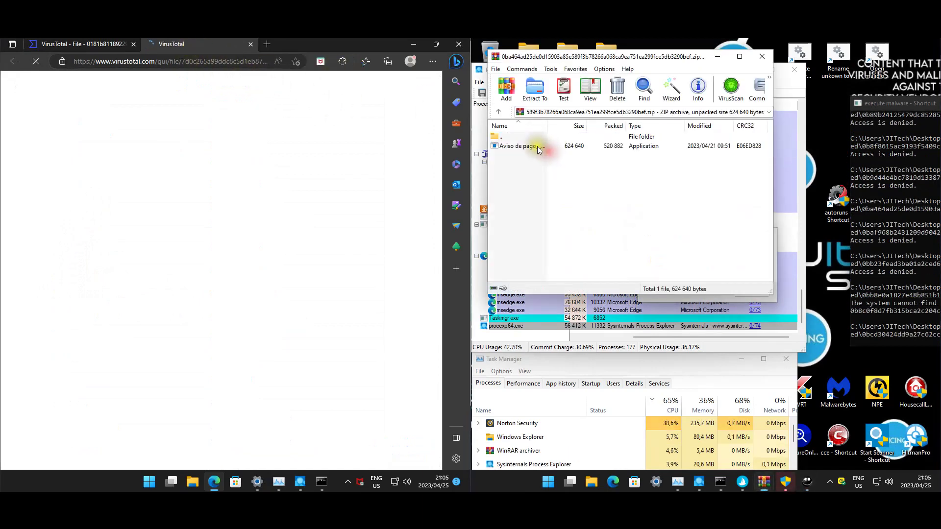
Run the Aviso de pago application from its archive on the Norton machine, then close the archive and cancel the PuTTY configuration
double_click(537, 147)
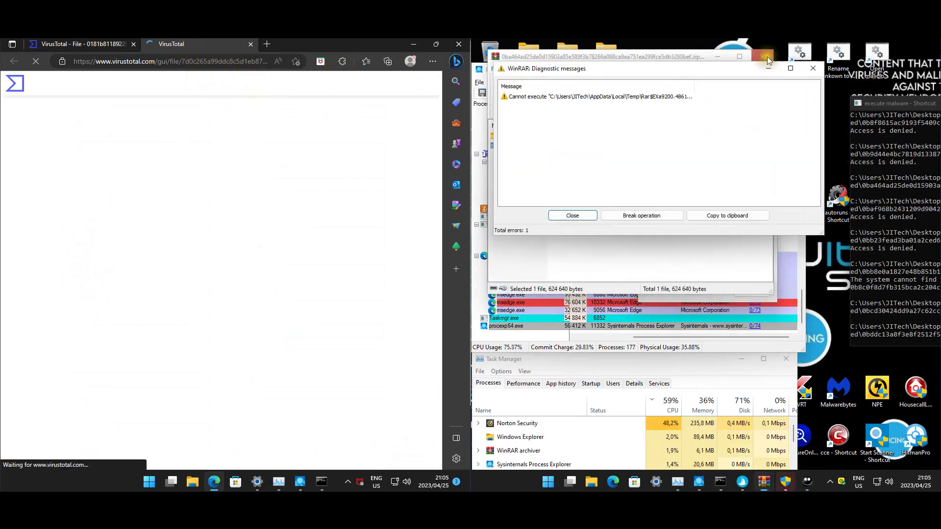
left_click(762, 57)
left_click(778, 365)
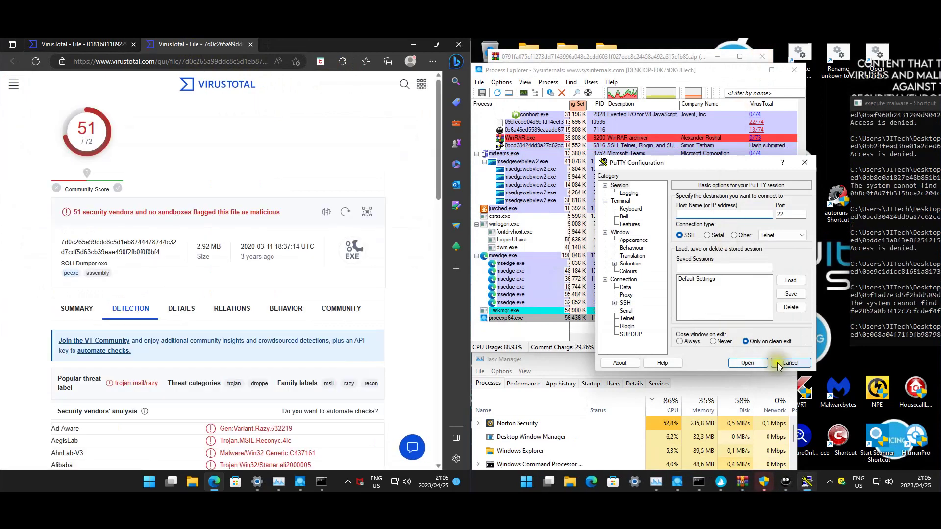
Run SynapseX.exe from the SynpaseX Cracked folder of its archive on the Norton machine and close the archive window
left_click(529, 146)
double_click(529, 145)
left_click(525, 174)
double_click(525, 174)
left_click(759, 57)
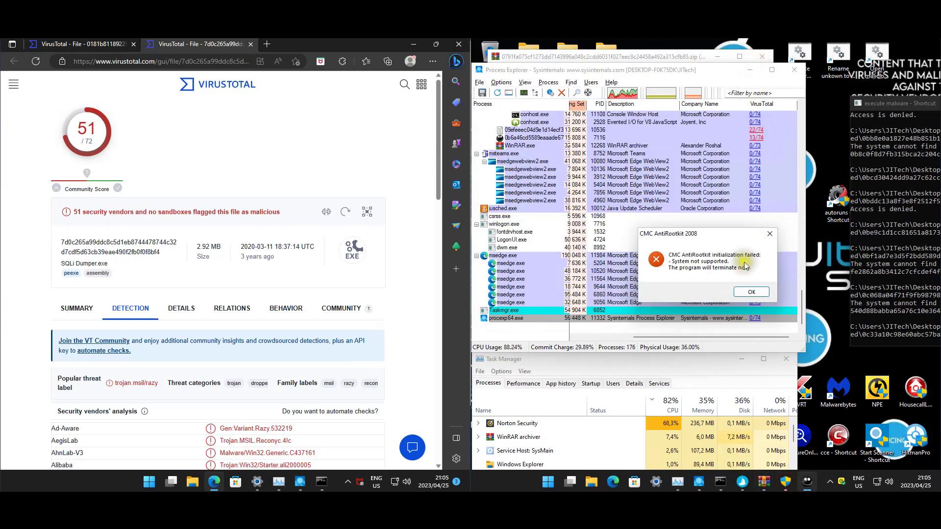
Dismiss the CMC AntiRootkit error and run the [Official]_Foto application from its archive on the Norton machine
left_click(752, 292)
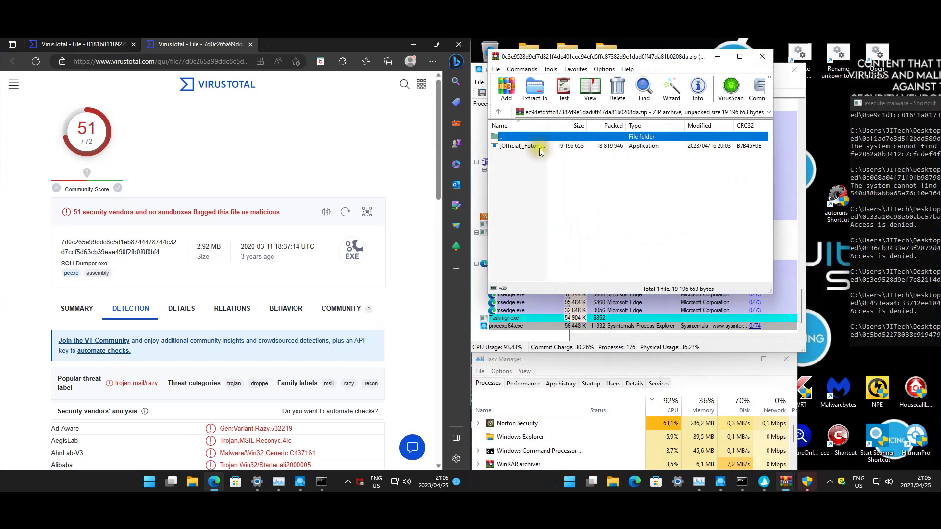
left_click(534, 147)
double_click(534, 148)
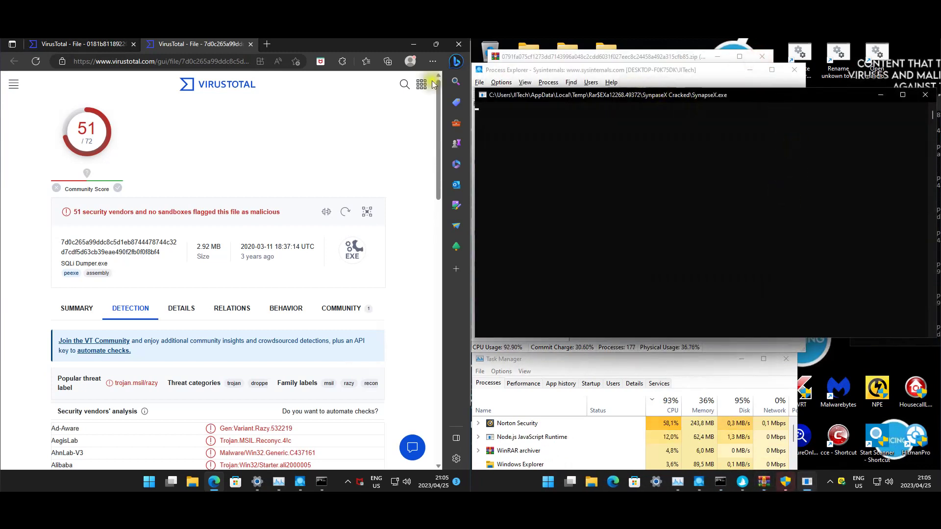
Review the vendor detections in the VirusTotal report for SQLi Dumper.exe and close the browser on the McAfee machine
scroll(273, 275, "down", 5)
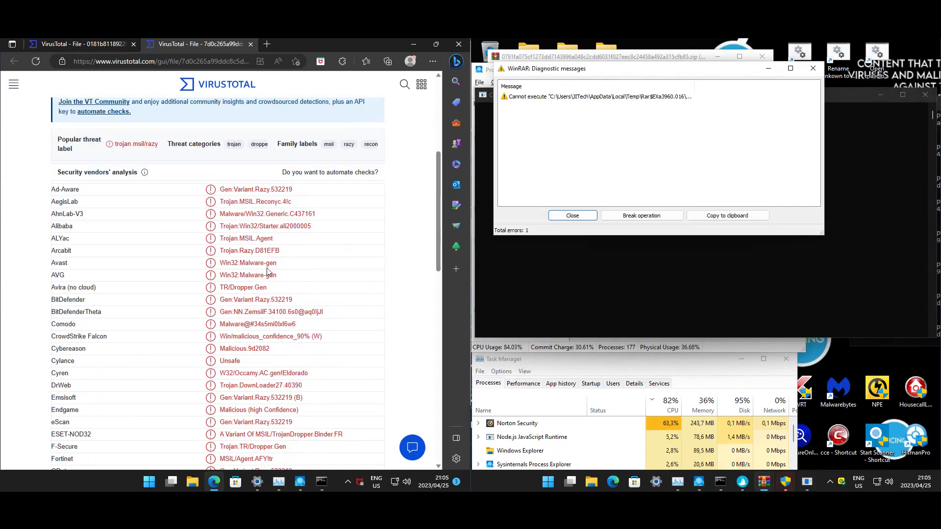
scroll(267, 272, "up", 2)
scroll(274, 290, "down", 3)
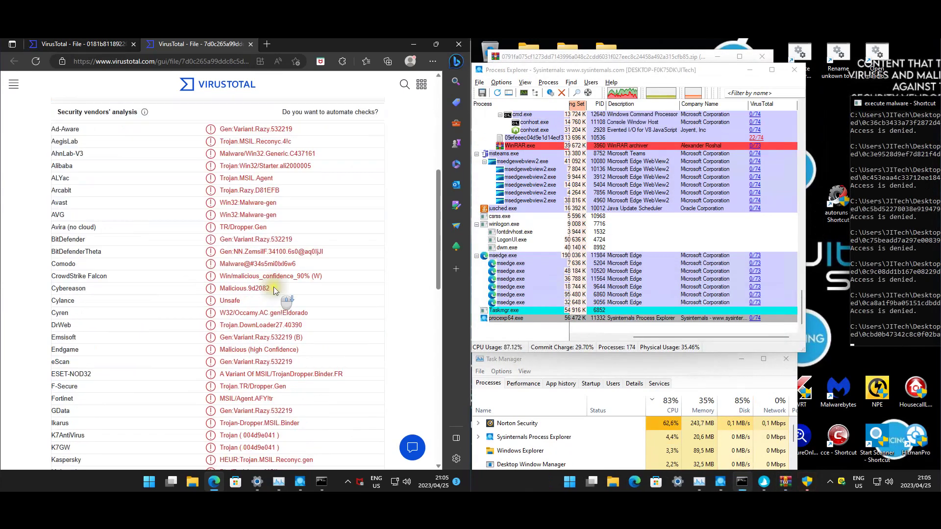
scroll(275, 290, "up", 5)
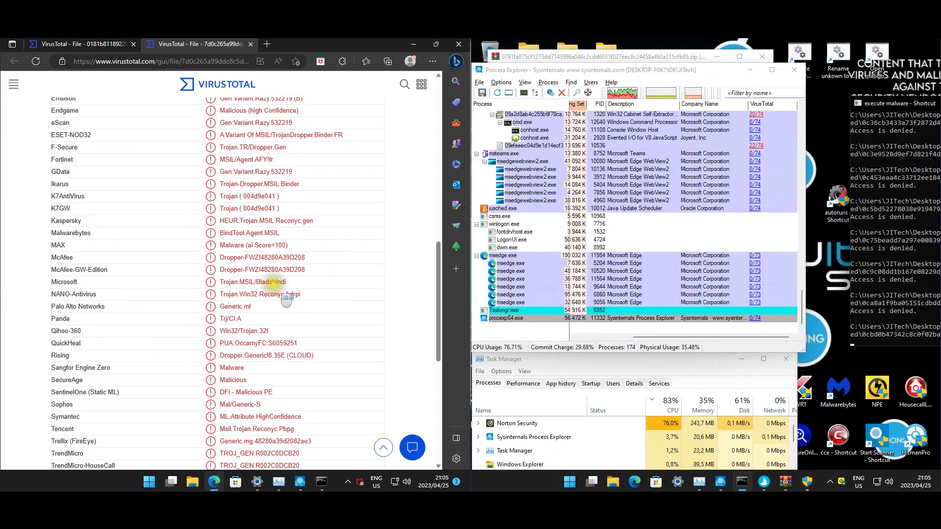
left_click(458, 44)
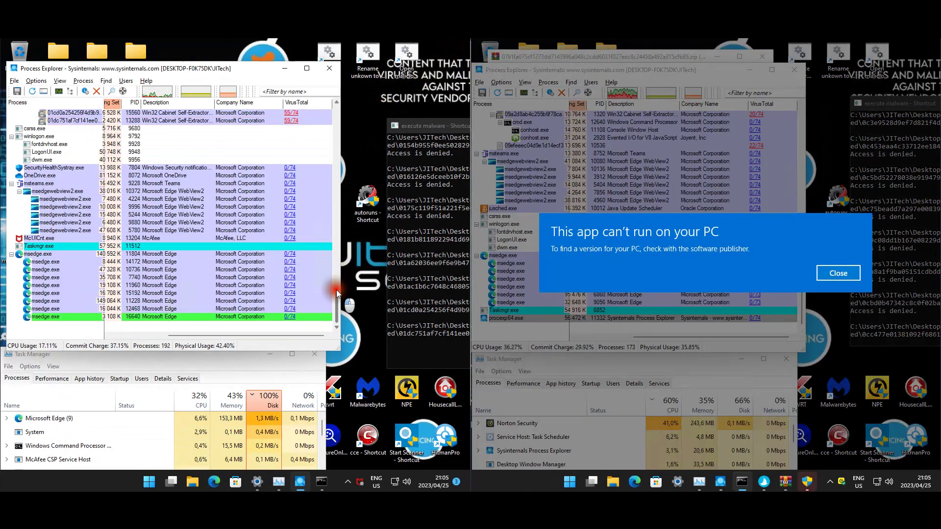
Examine the Process Explorer lists on both machines for flagged processes, dismissing the app compatibility message and the Windows Script Host error
scroll(336, 290, "up", 4)
left_click(831, 275)
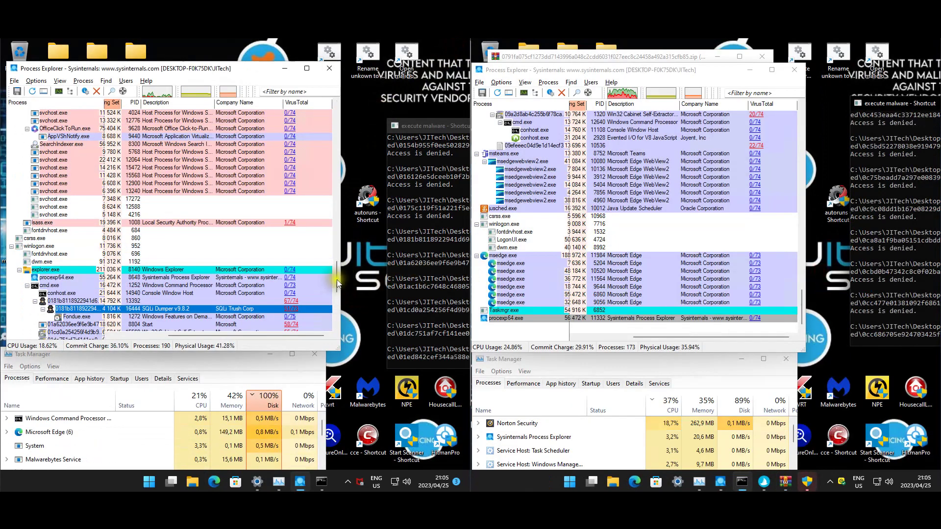
scroll(337, 294, "down", 1)
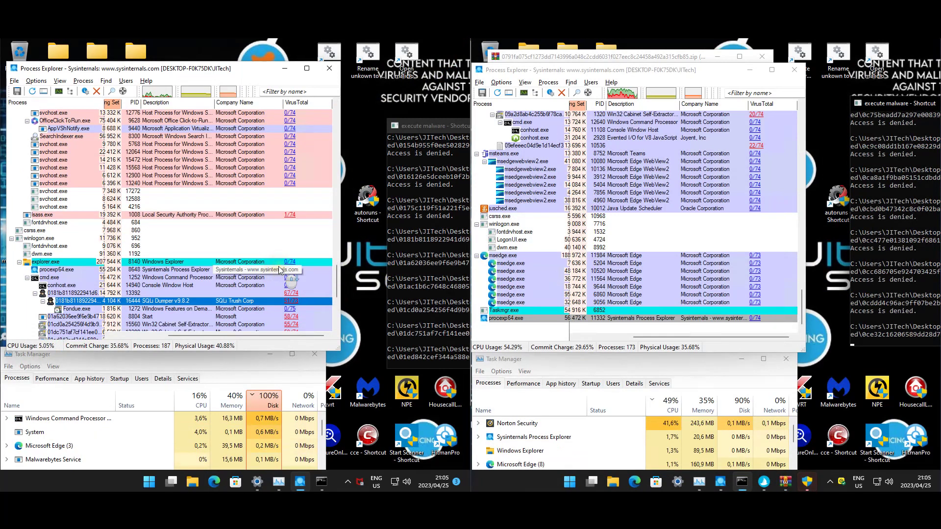
scroll(319, 304, "down", 5)
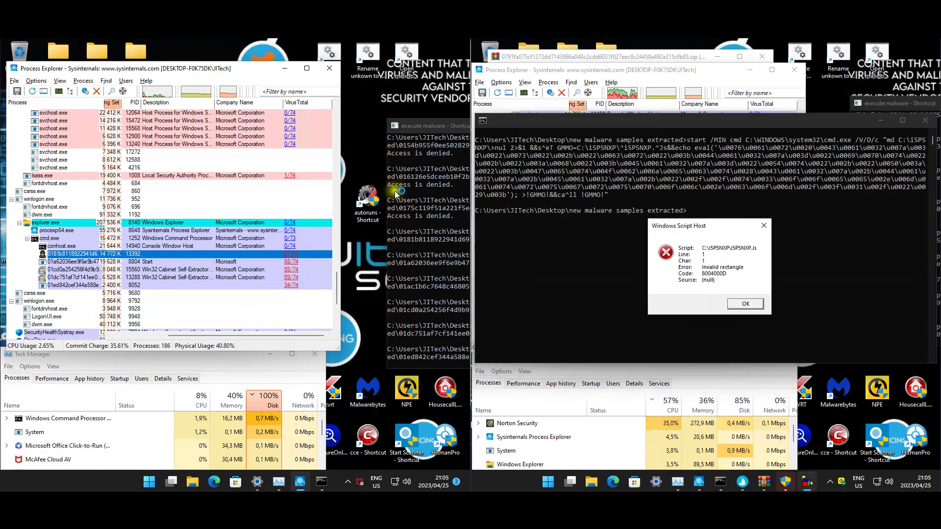
mouse_move(335, 289)
left_mouse_down()
mouse_move(336, 309)
mouse_move(339, 297)
left_mouse_up()
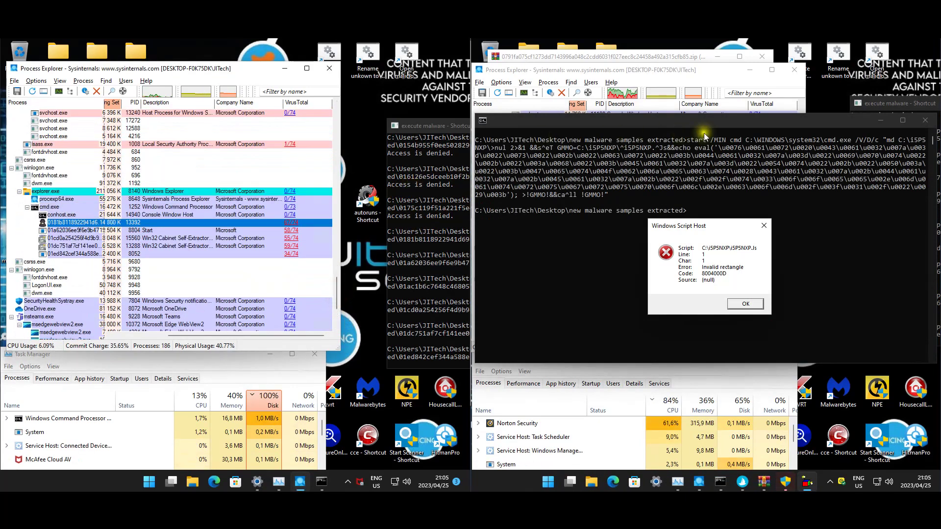
left_click(745, 304)
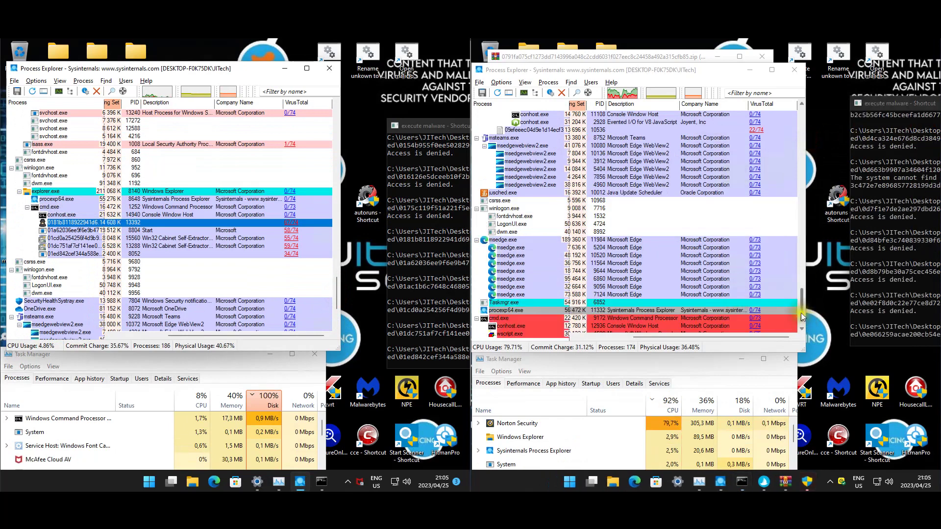
left_click_drag(800, 313, 802, 284)
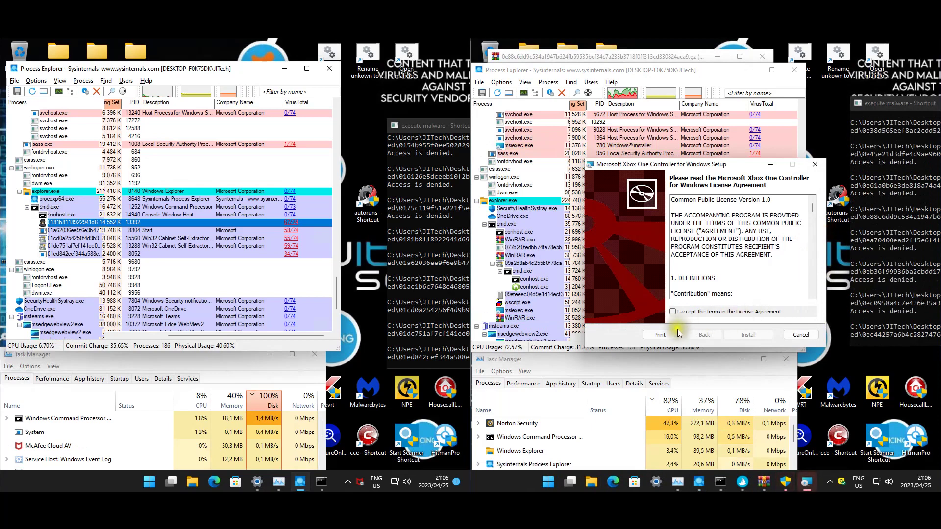
Accept the Microsoft Xbox One Controller for Windows license, start the installation and allow the installer through User Account Control
left_click(673, 311)
left_click(736, 335)
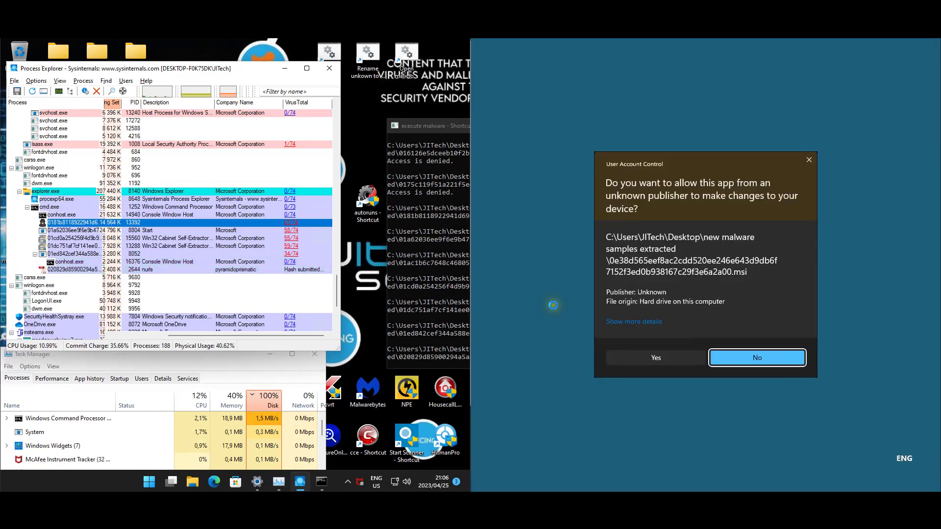
left_click(647, 358)
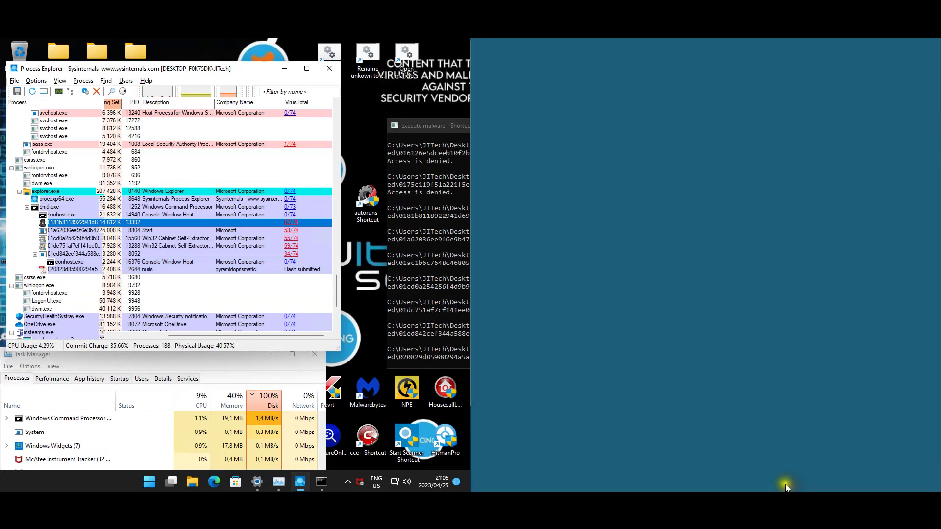
left_click(657, 359)
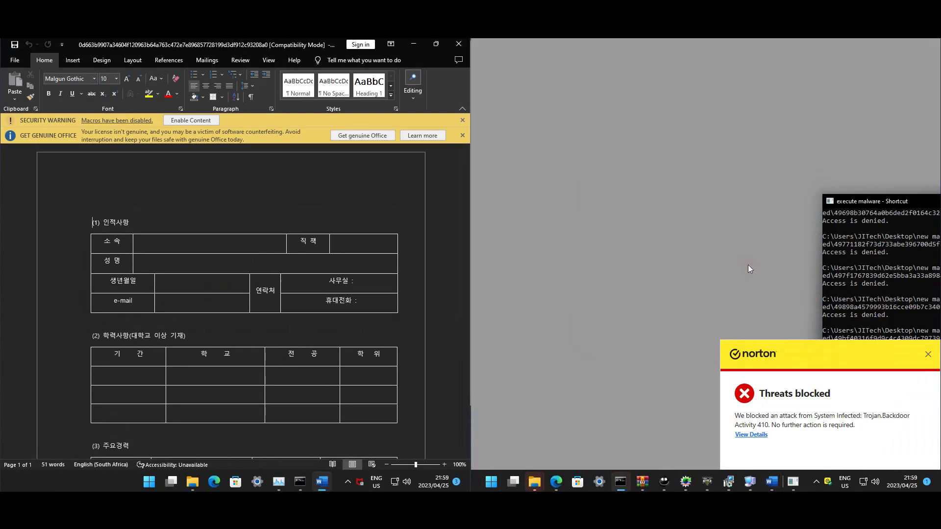
Force the non-responding malware sample on the Norton machine to close
left_click(689, 288)
left_click(659, 226)
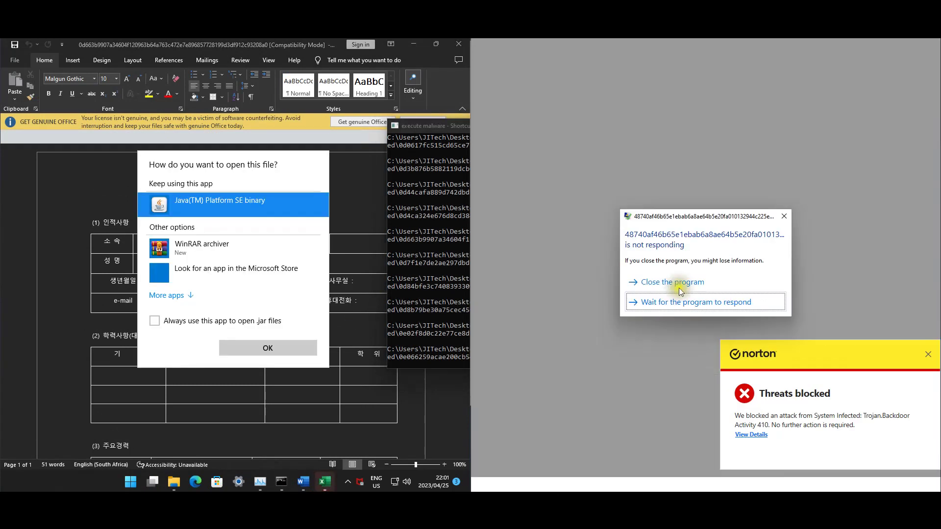
left_click(678, 287)
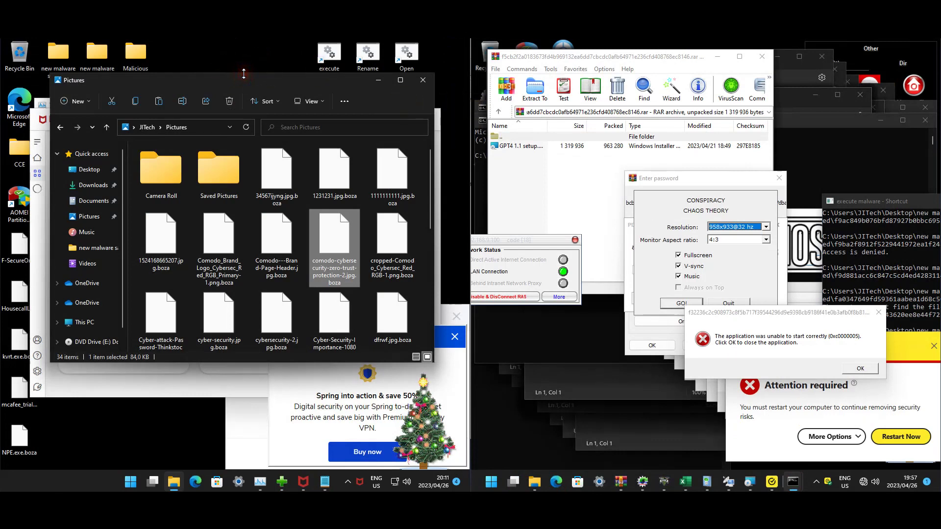
Minimise the Pictures folder on the McAfee machine and focus the McAfee Antivirus window
left_click(378, 81)
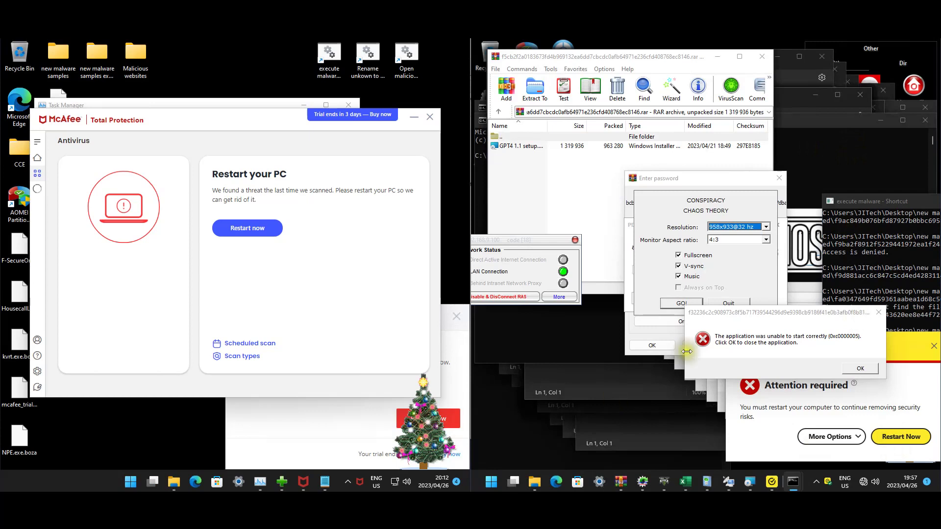
left_click(735, 264)
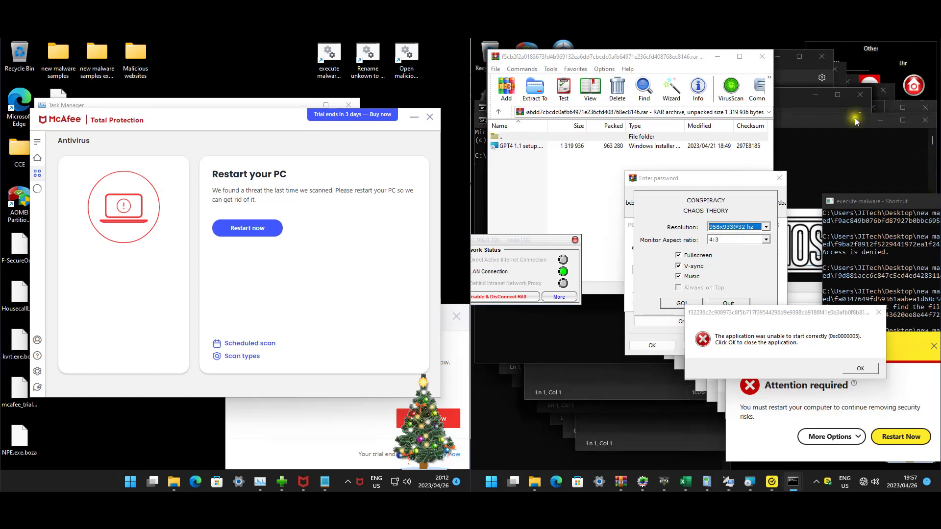
left_click(535, 172)
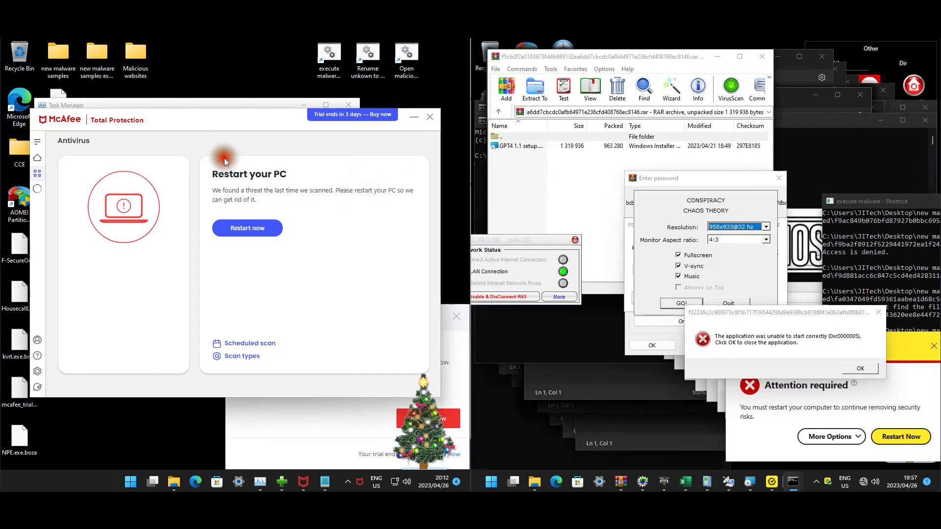
left_click(191, 121)
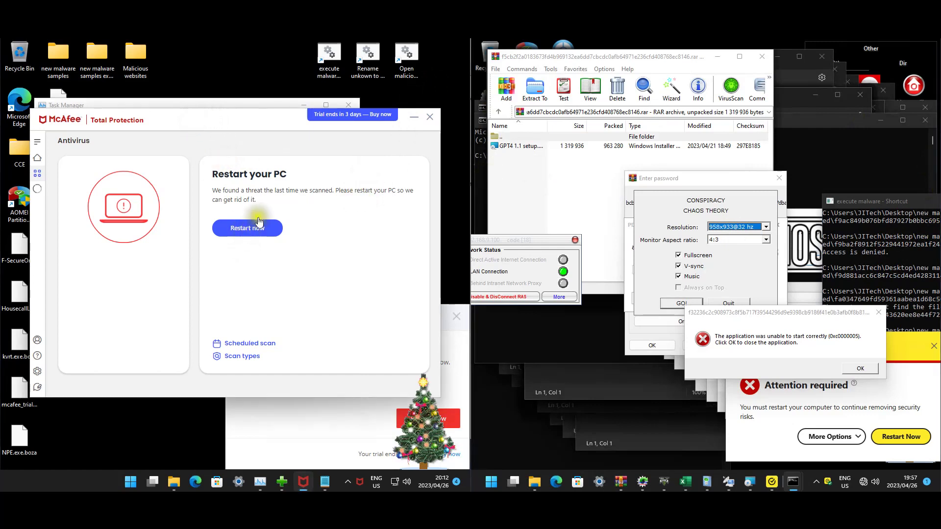
Bring Task Manager forward on the McAfee machine and look through its apps and background processes
left_click(239, 105)
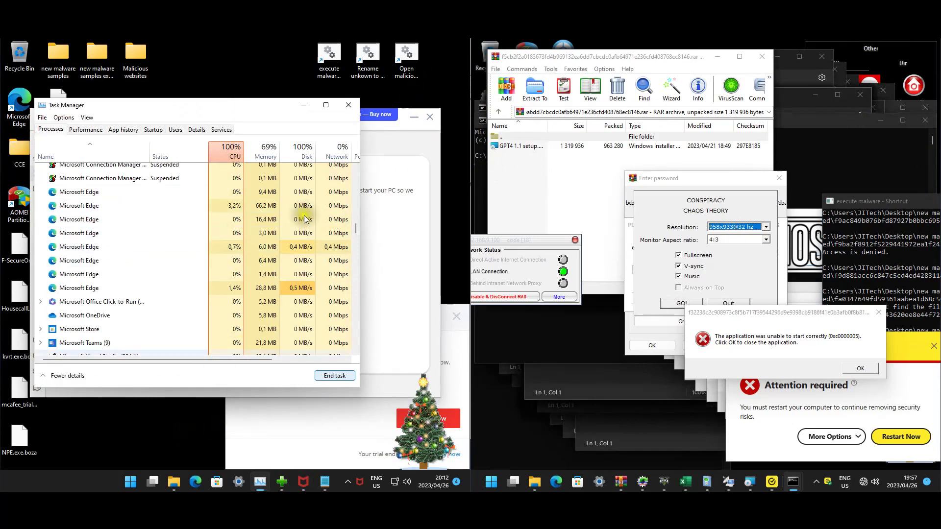
left_click(100, 233)
scroll(103, 233, "up", 3)
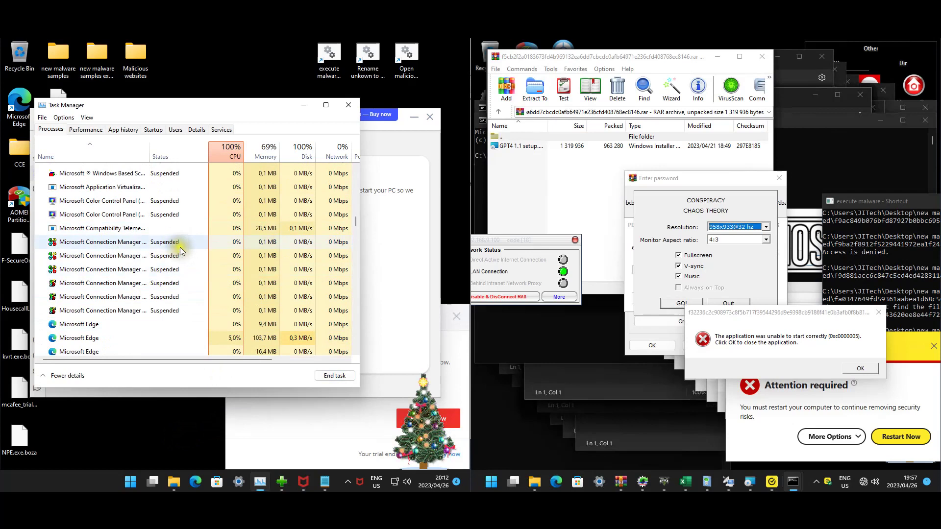
scroll(117, 245, "up", 4)
scroll(118, 272, "up", 10)
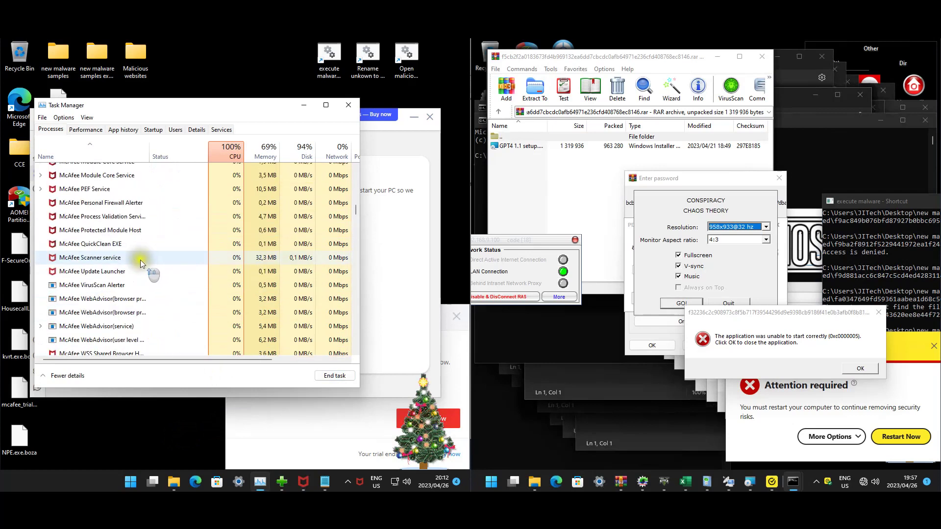
scroll(133, 274, "up", 5)
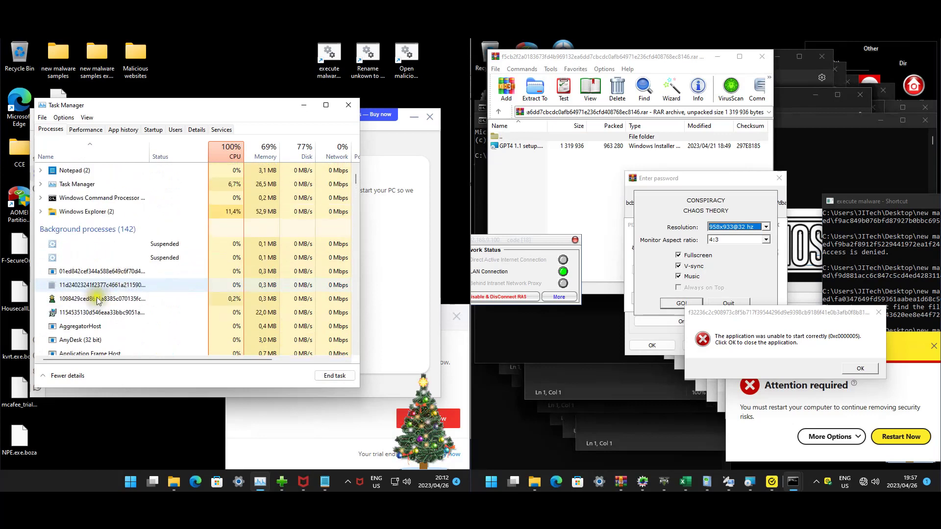
scroll(96, 285, "up", 2)
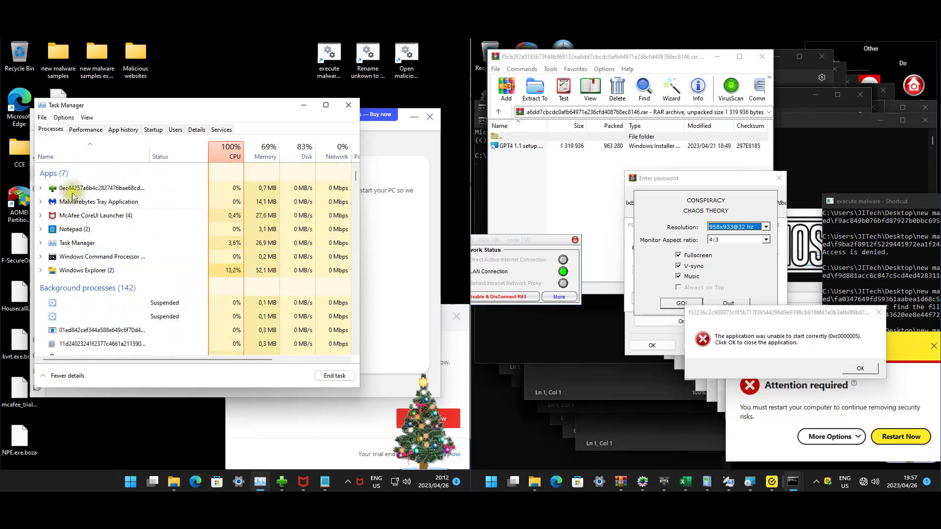
Reverse the name sorting of the Task Manager processes and look over the reordered list
left_click(72, 154)
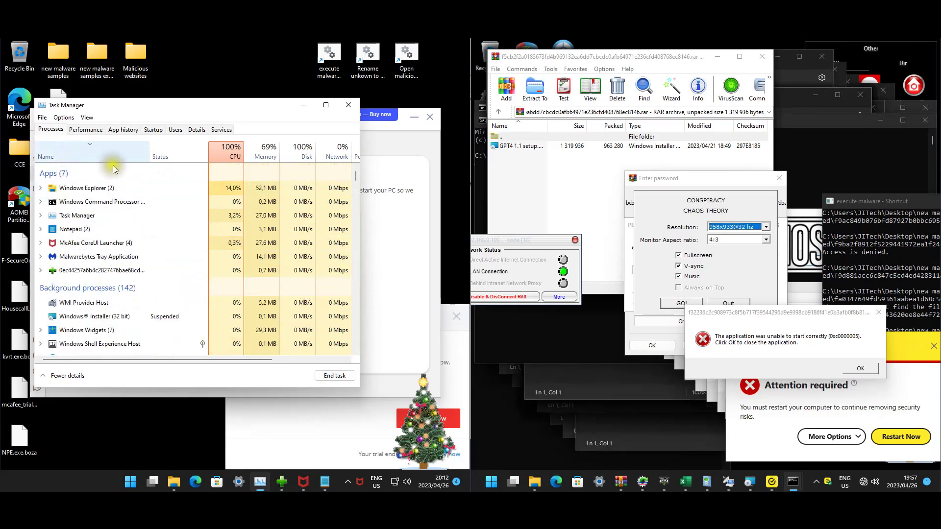
scroll(123, 242, "down", 5)
scroll(119, 253, "up", 5)
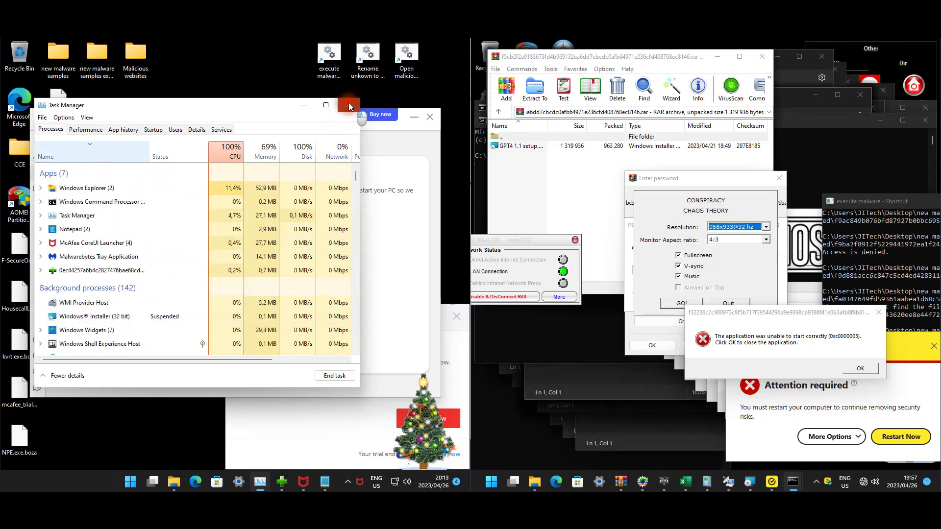
Look over the startup entries in Task Manager on the McAfee machine, switch to its users view and close it
left_click(153, 130)
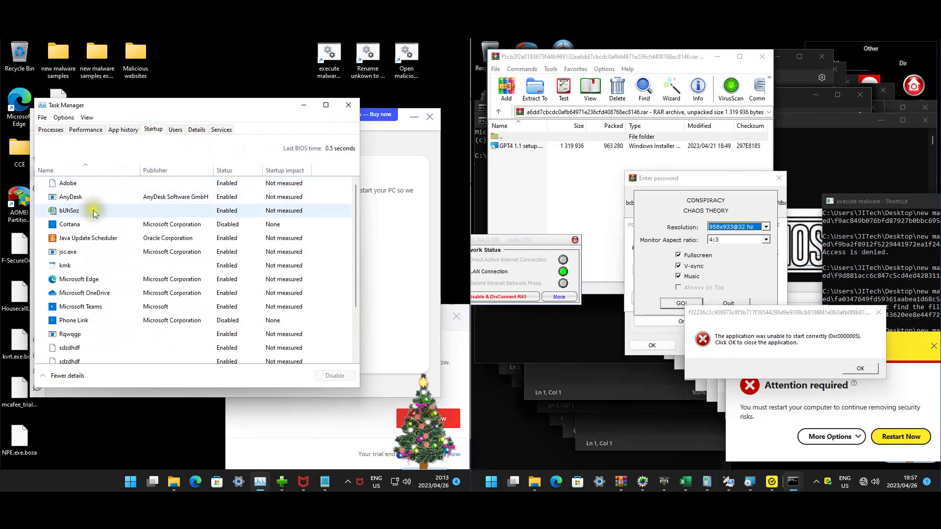
scroll(86, 226, "down", 2)
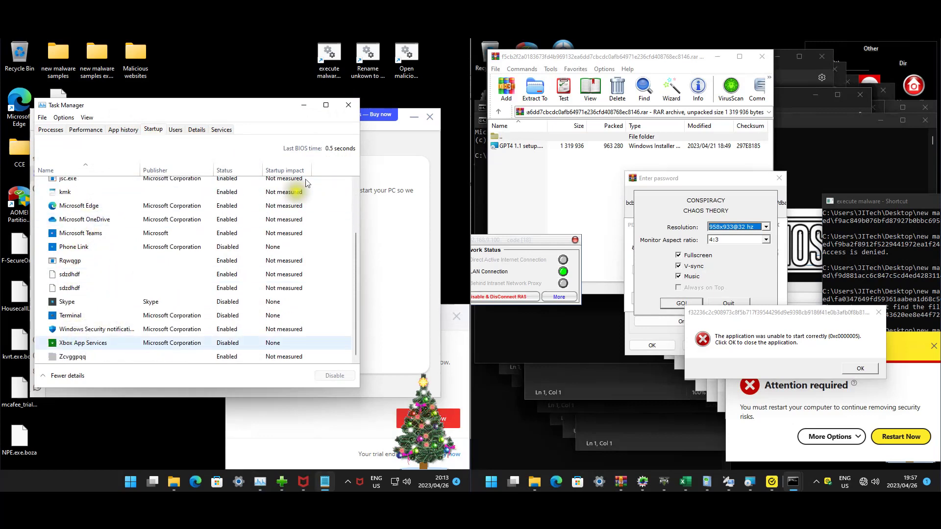
left_click(175, 130)
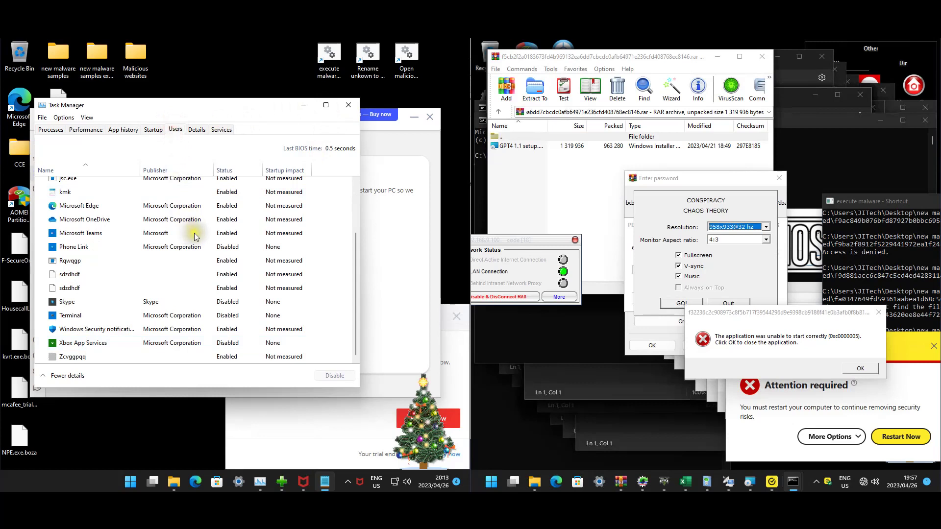
left_click(352, 110)
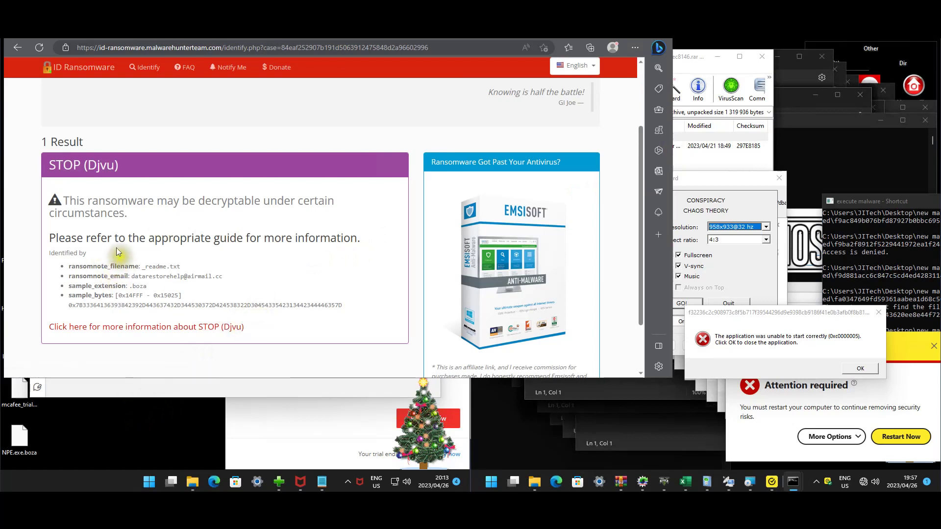
Review the STOP (Djvu) identification result on the ID Ransomware page
left_click(107, 165)
left_click_drag(148, 238, 140, 238)
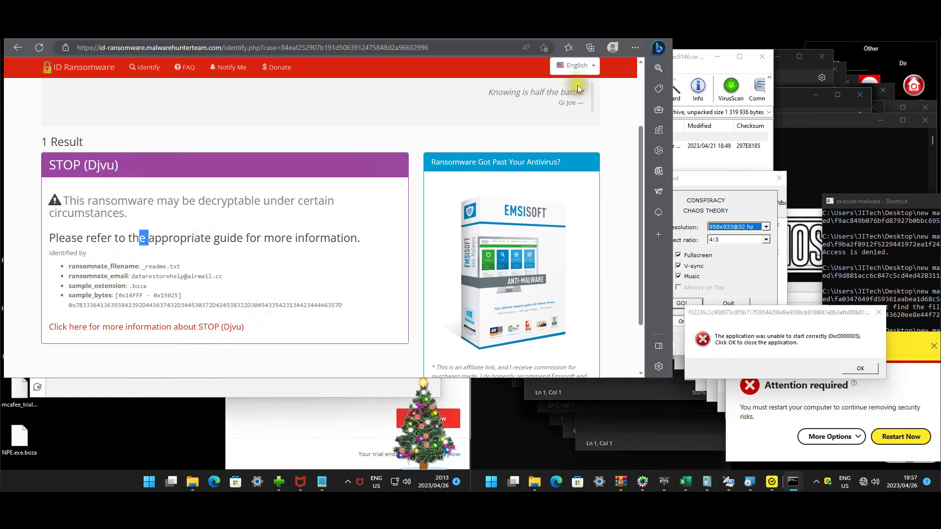
left_click(104, 333)
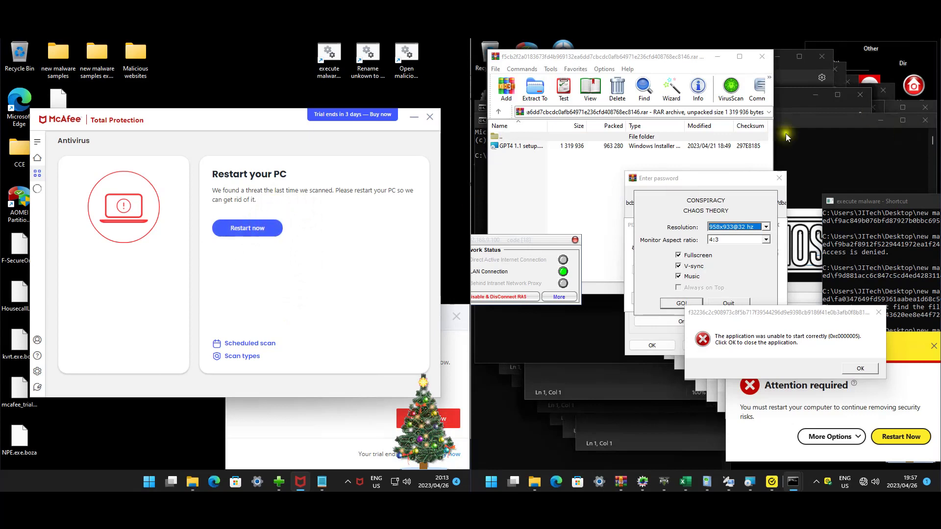
left_click(714, 165)
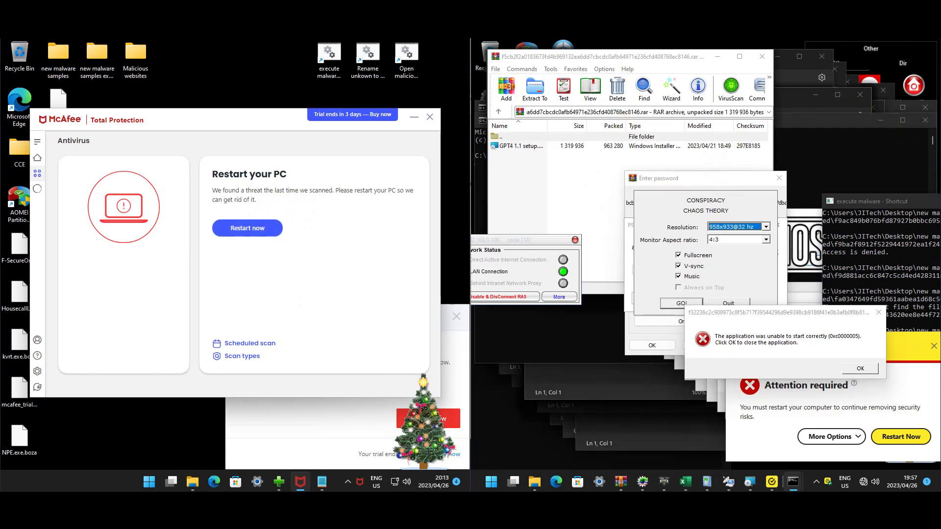
left_click(633, 67)
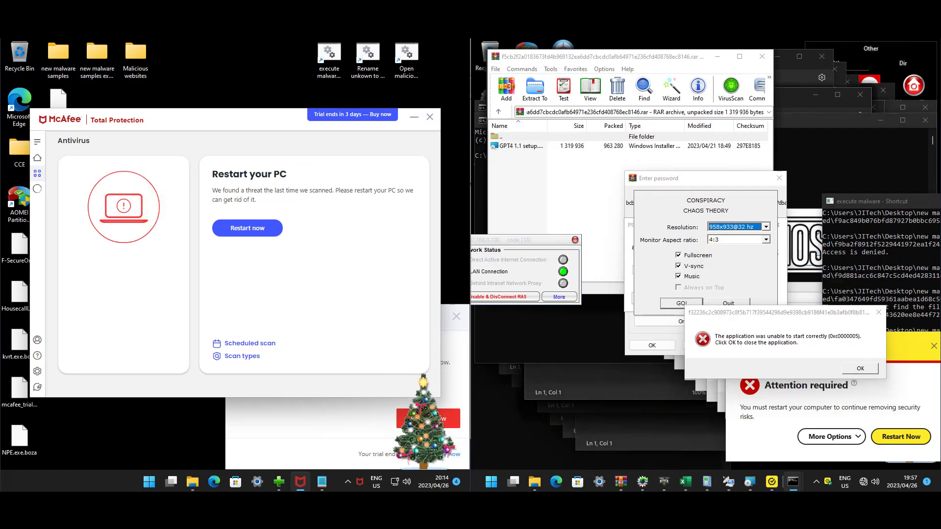
key("ctrl+r")
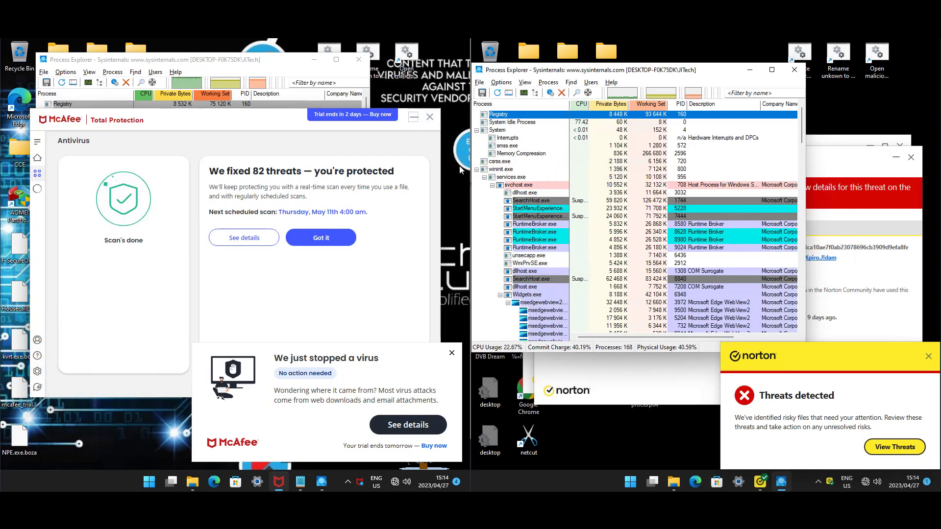
Show the details of McAfee's fixed threats and examine the origin, activity and details of W32.Xpiro.J!dam in Norton's File Insight
left_click(265, 248)
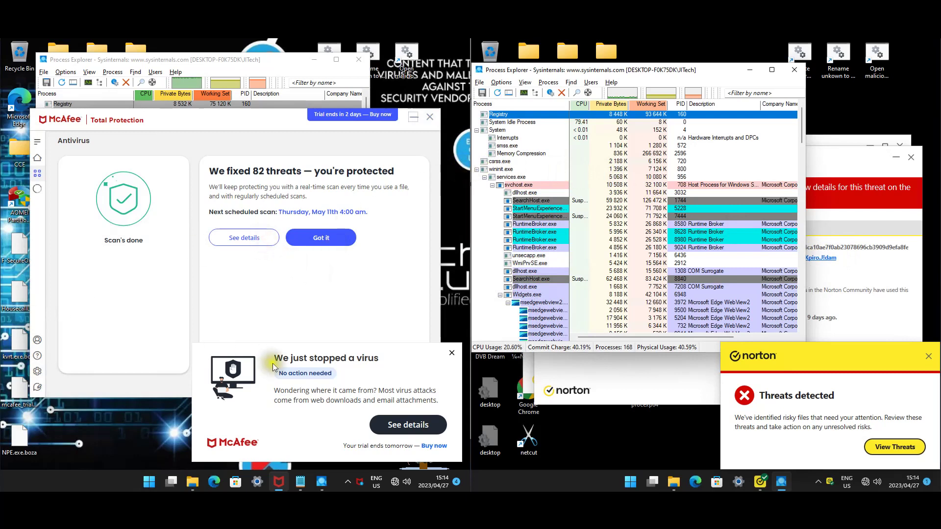
left_click(858, 165)
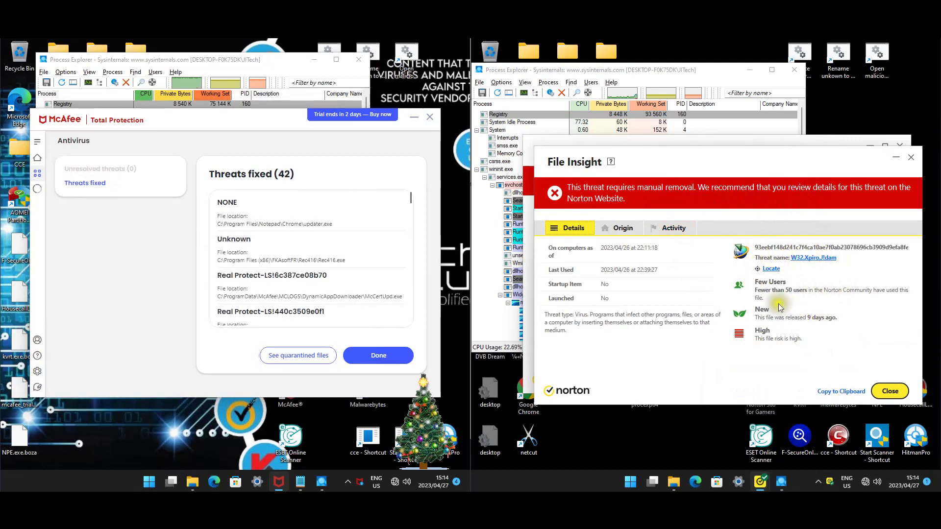
left_click(621, 229)
left_click(669, 229)
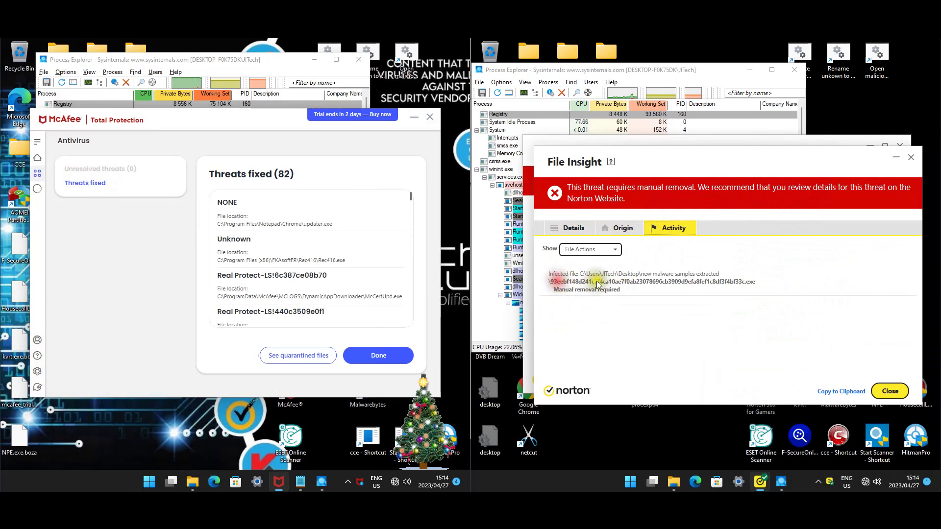
left_click(586, 231)
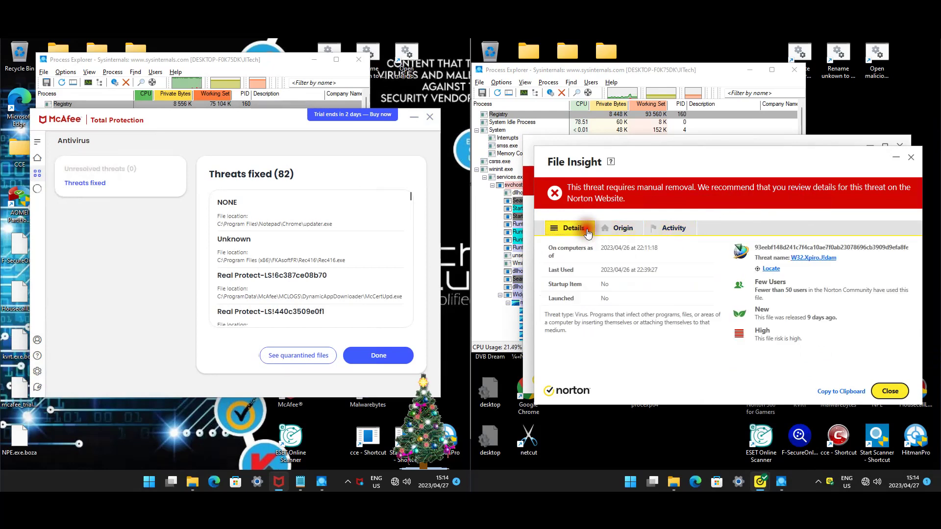
Close File Insight and apply the Rescan action to W32.Xpiro.J!dam in Norton's Full Scan results
left_click(881, 391)
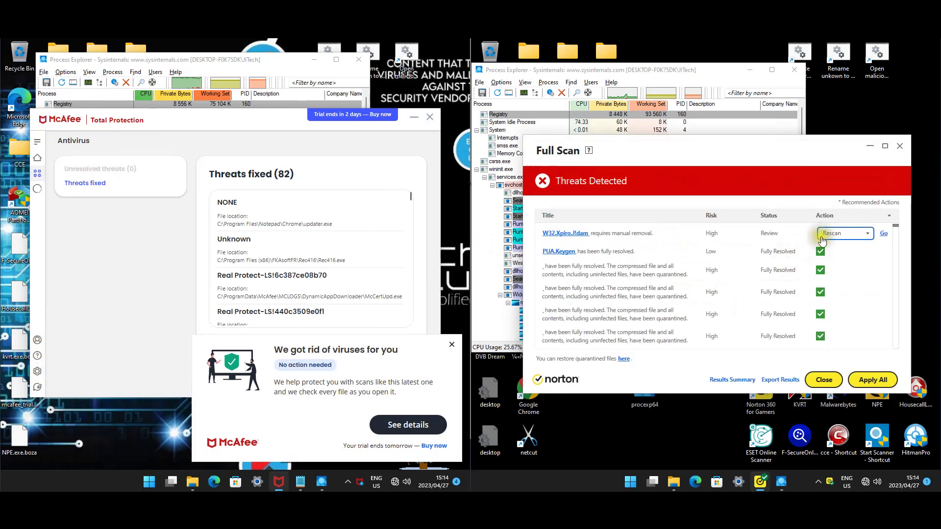
left_click(873, 380)
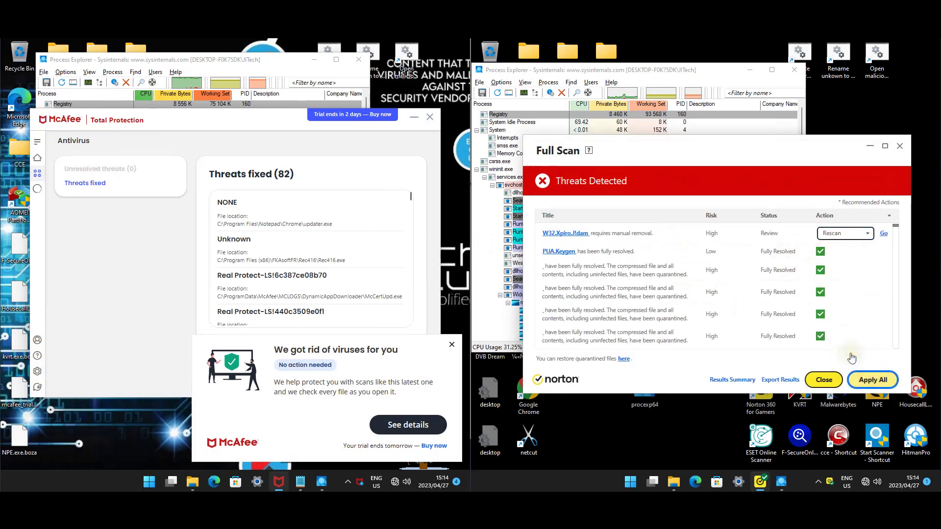
Look through McAfee's list of fixed threats, close it along with the virus notifications, and bring Process Explorer forward
left_click(369, 147)
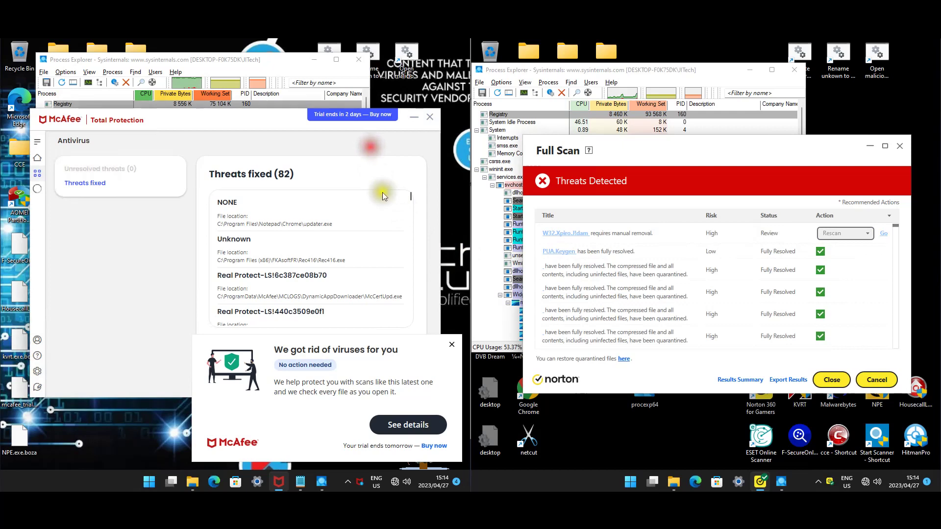
left_click(453, 348)
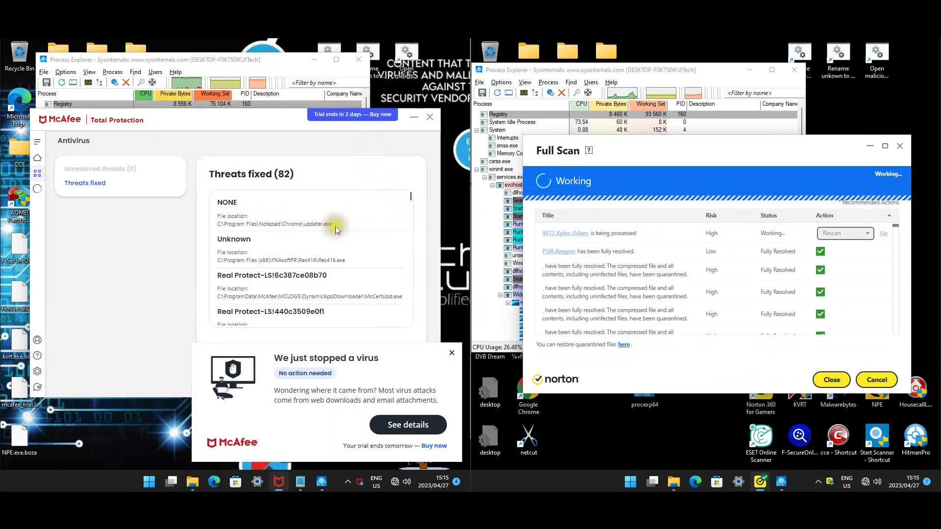
scroll(342, 268, "down", 1)
scroll(299, 260, "up", 1)
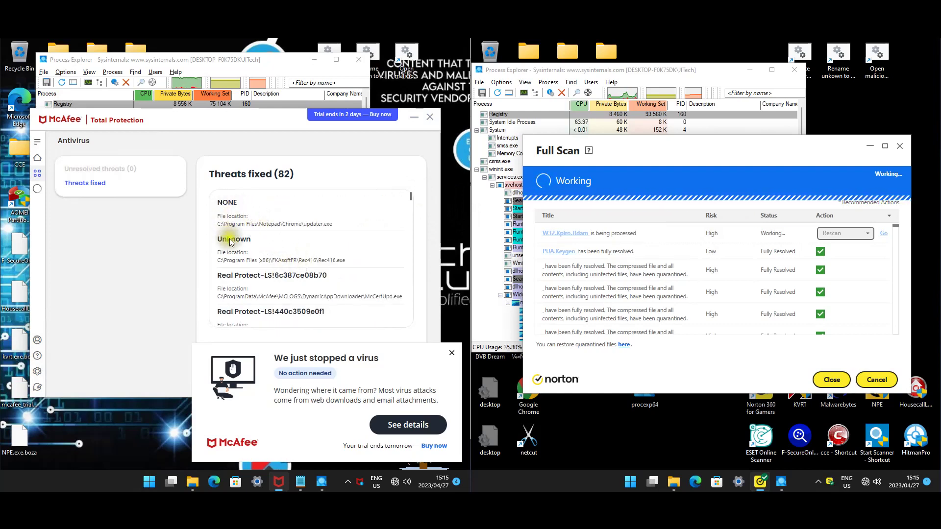
scroll(230, 242, "down", 2)
scroll(265, 225, "down", 2)
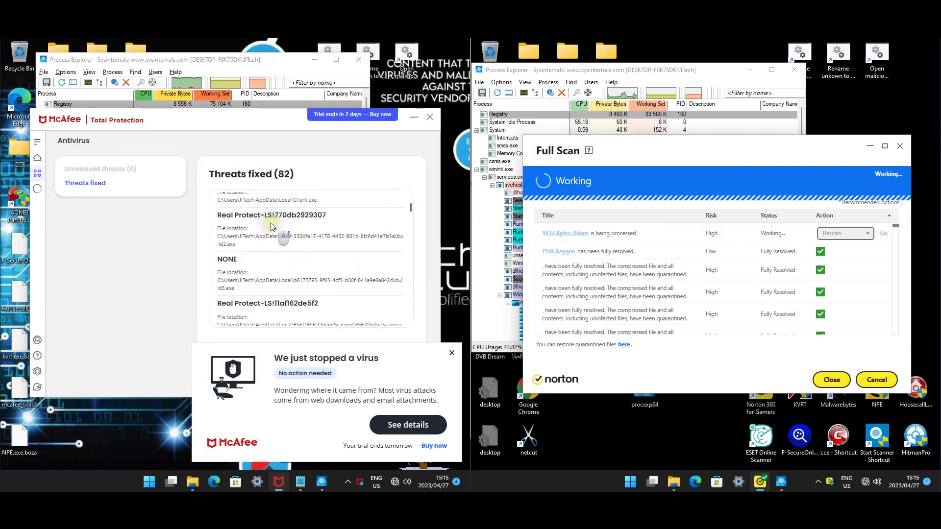
scroll(273, 228, "down", 2)
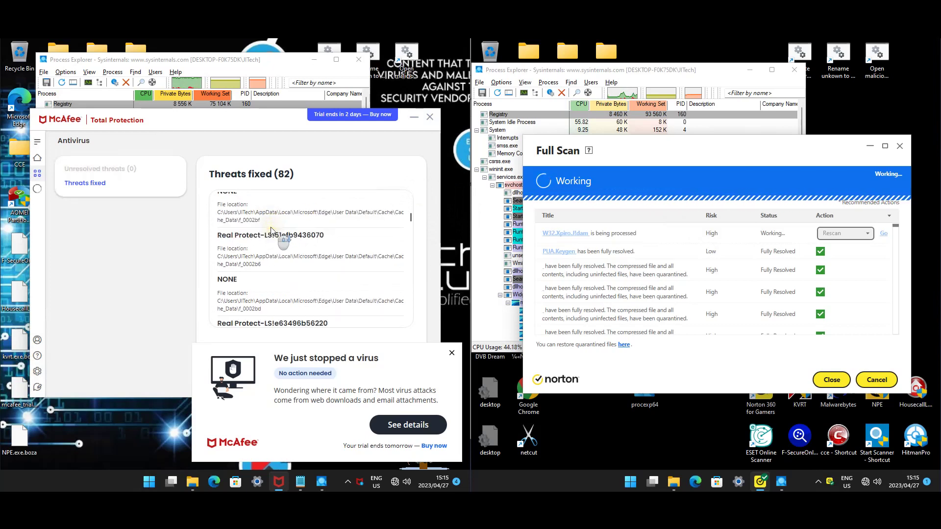
left_click(451, 353)
left_click(372, 349)
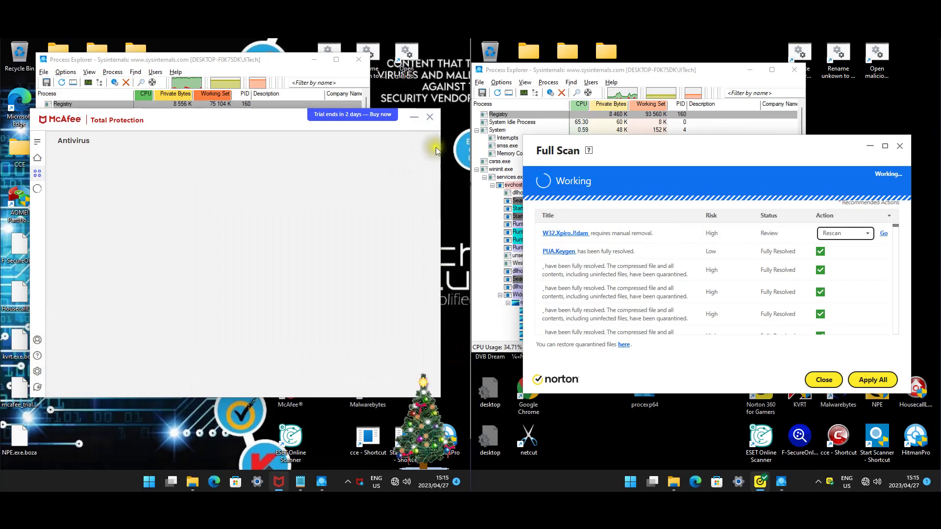
left_click(296, 63)
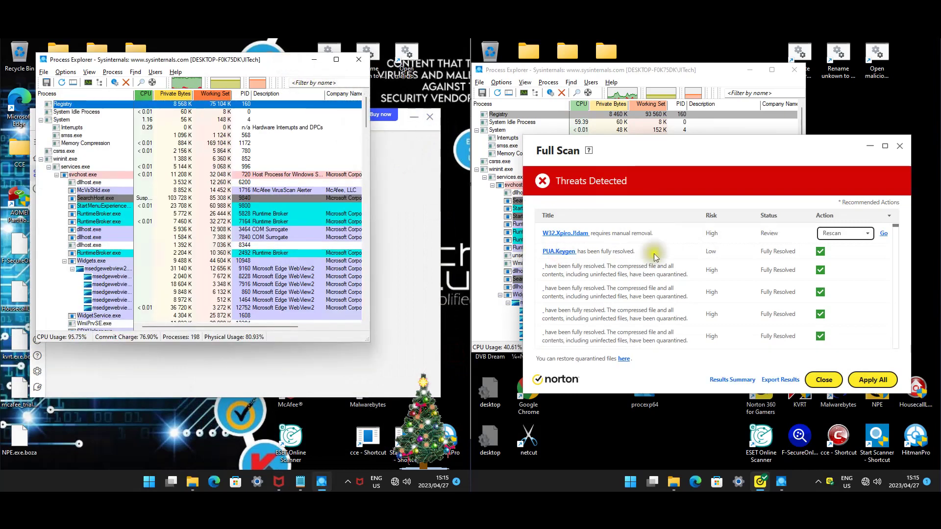
Check the available actions for W32.Xpiro.J!dam and close Norton's Full Scan results despite the unresolved threat
left_click(844, 234)
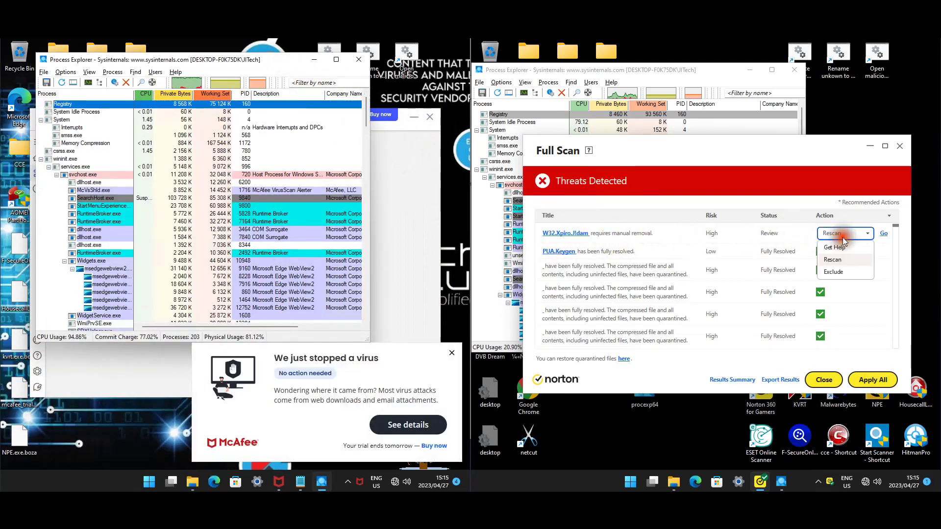
left_click(852, 301)
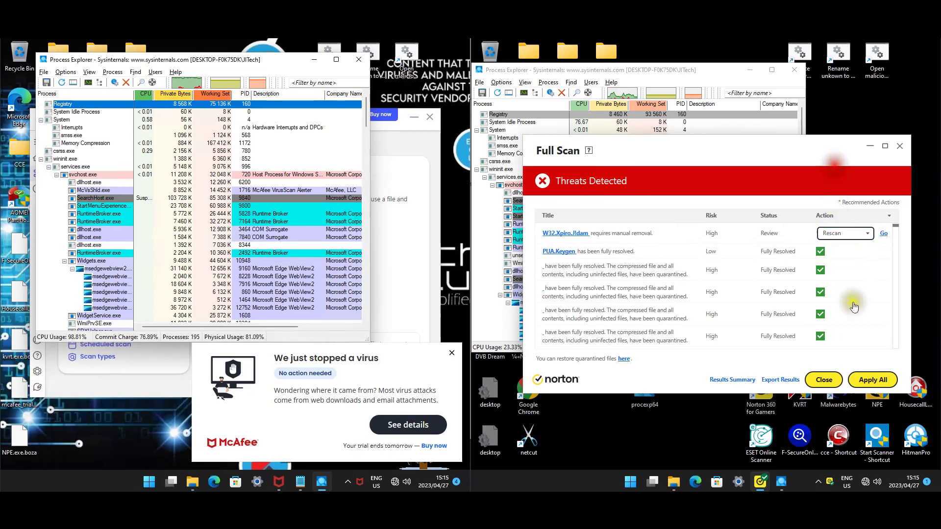
left_click(828, 378)
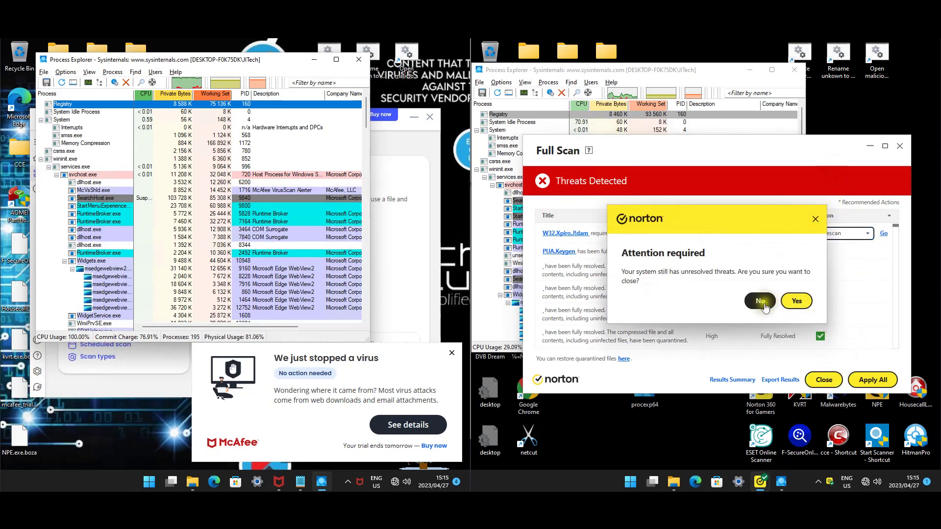
left_click(801, 304)
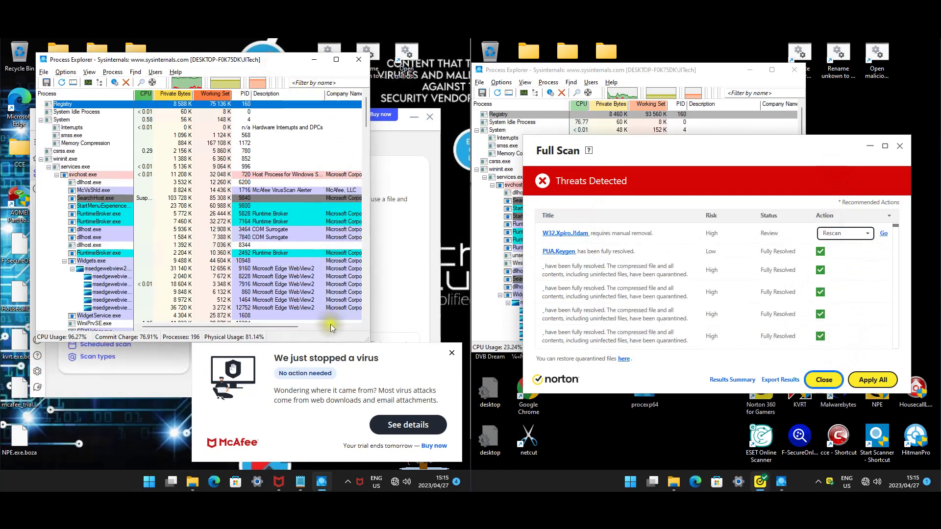
Close the McAfee window and look through the processes and their VirusTotal results in Process Explorer on that machine
left_click(421, 141)
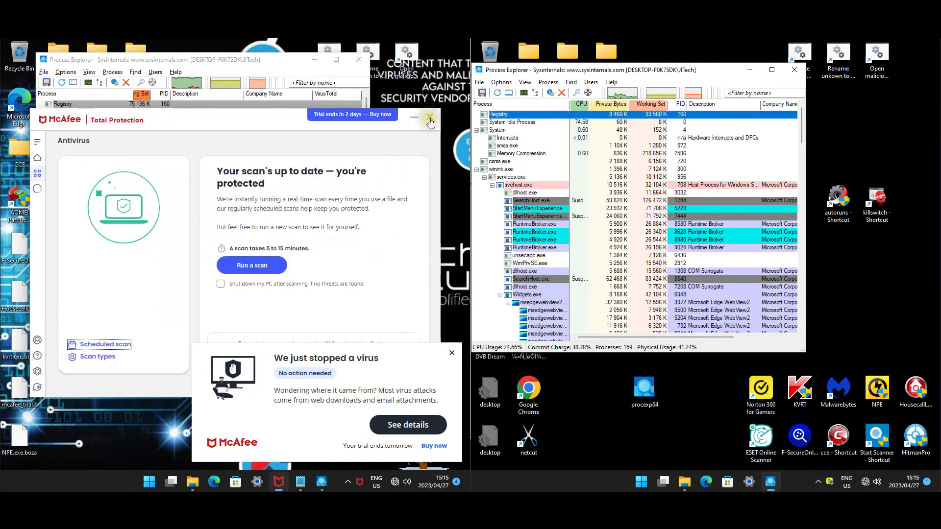
left_click(278, 68)
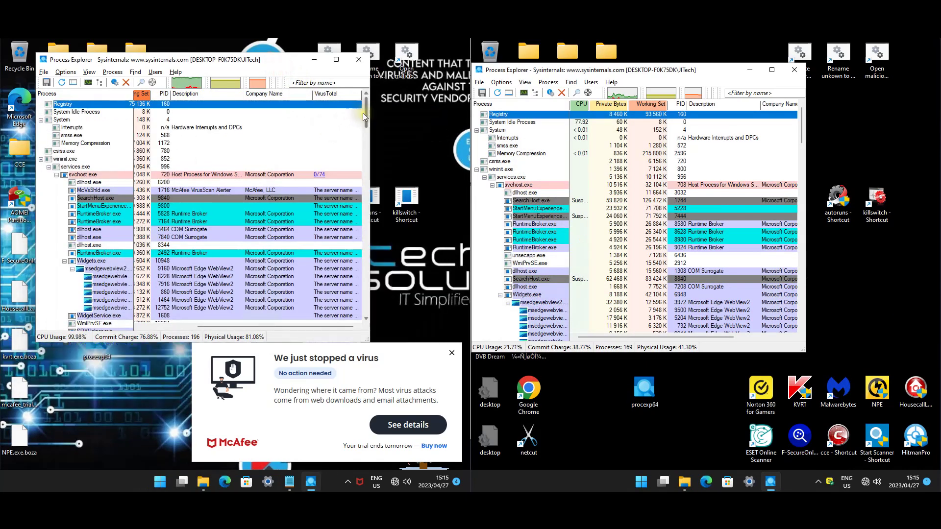
scroll(360, 126, "down", 3)
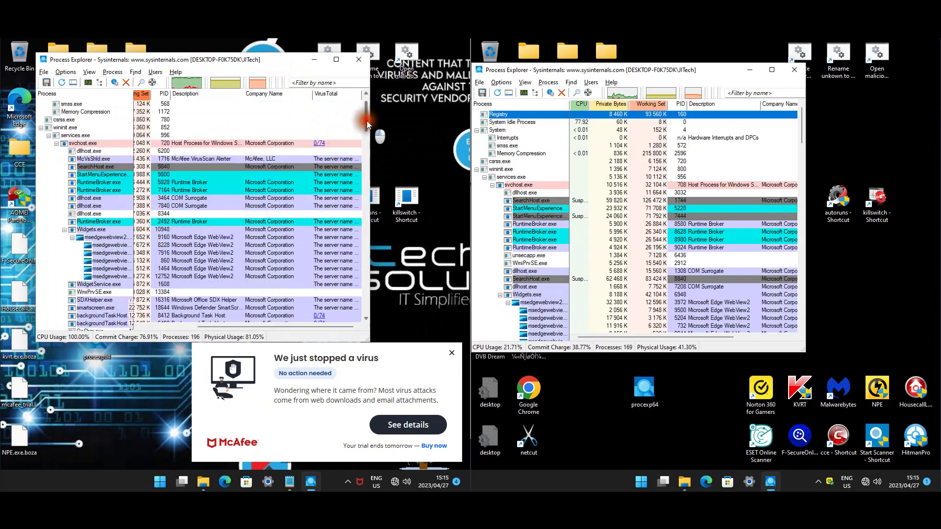
left_click(61, 82)
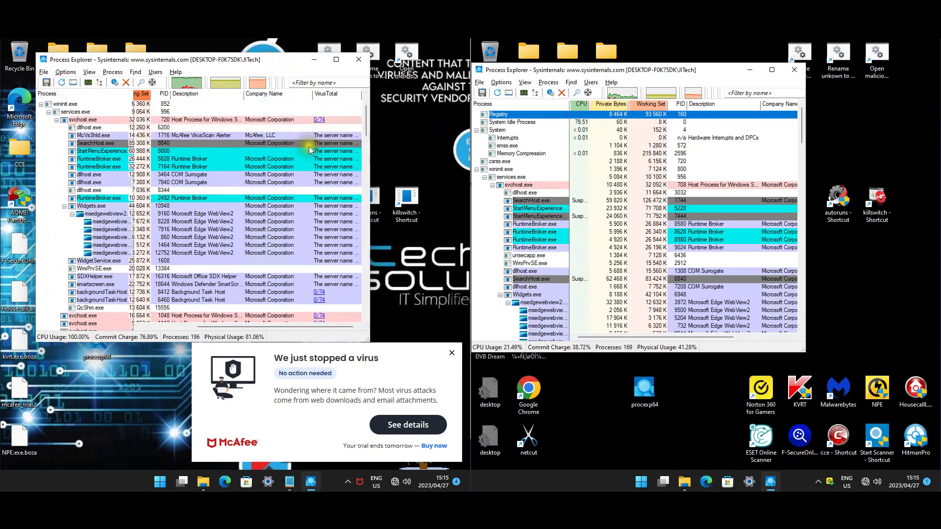
left_click_drag(366, 121, 363, 293)
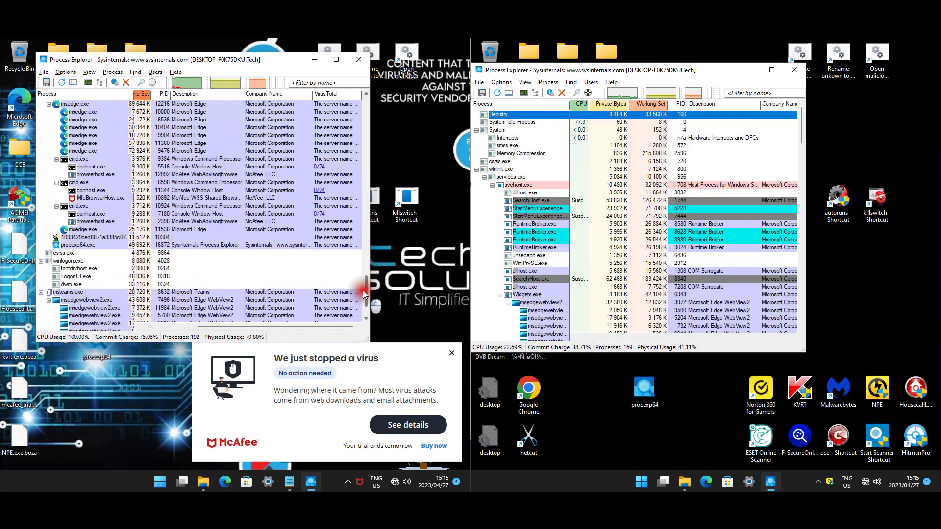
Inspect the running process whose name starts with 1098429ced8671a8385c07 and close Process Explorer on the McAfee machine
left_click(103, 238)
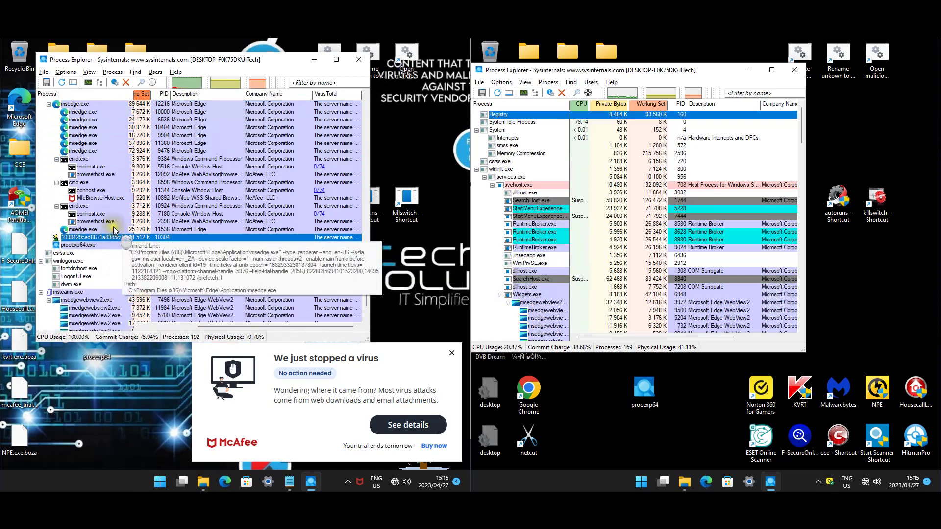
scroll(111, 242, "down", 2)
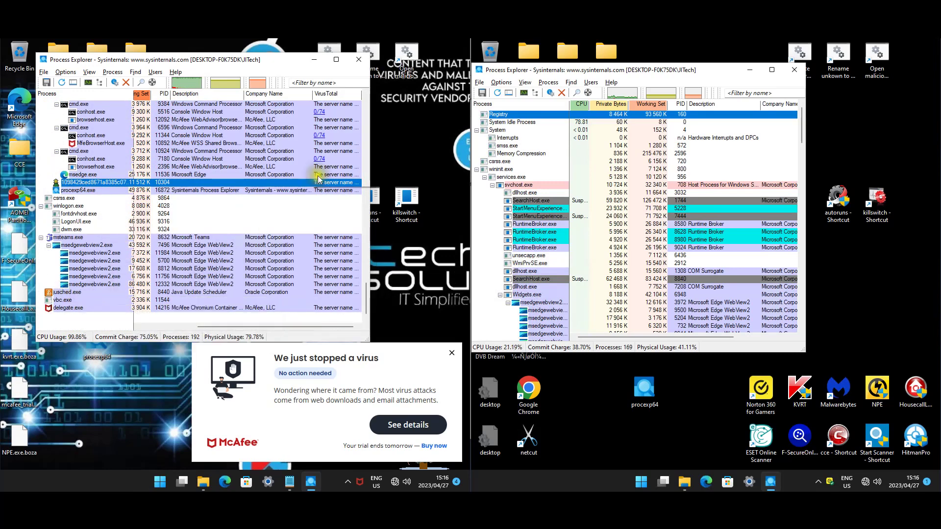
left_click(359, 59)
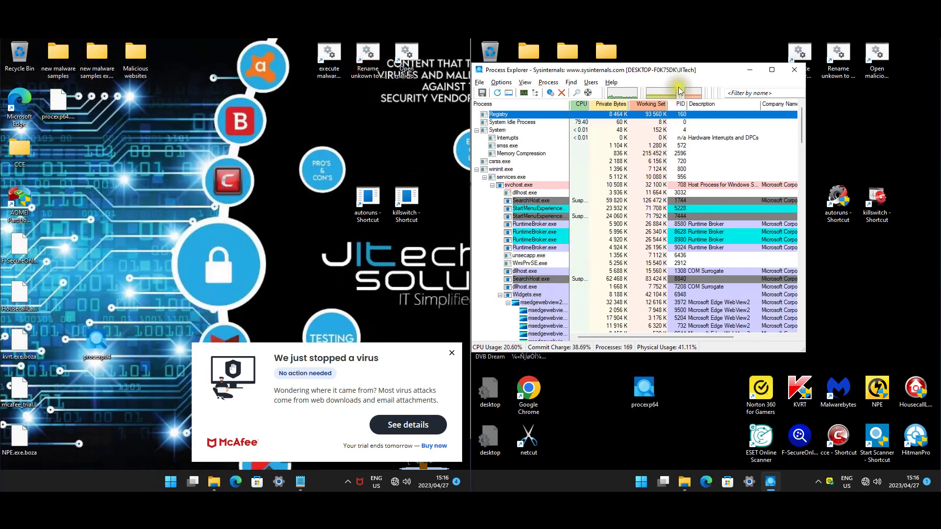
Look through the processes and VirusTotal results on the Norton machine, checking the ScreenConnect client and GoogleCrashHandler.exe, and close Process Explorer
left_click(762, 337)
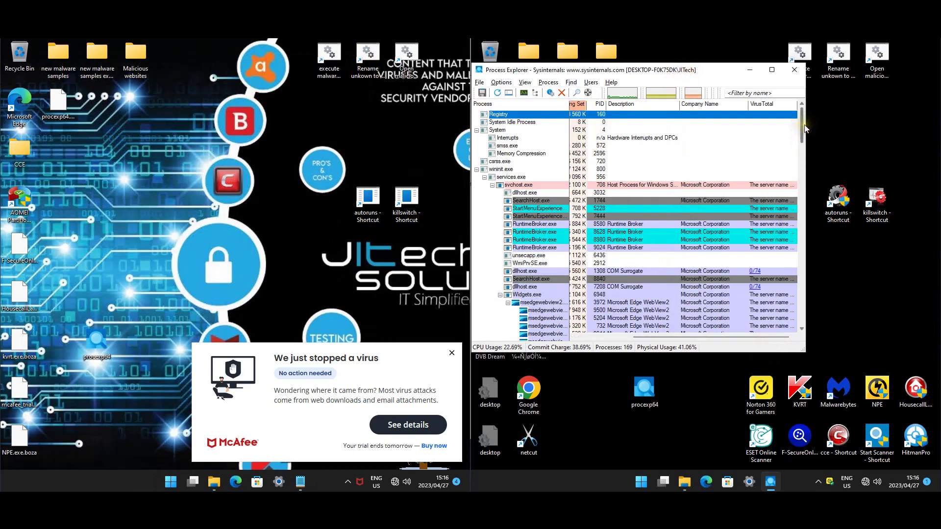
left_click_drag(804, 128, 804, 143)
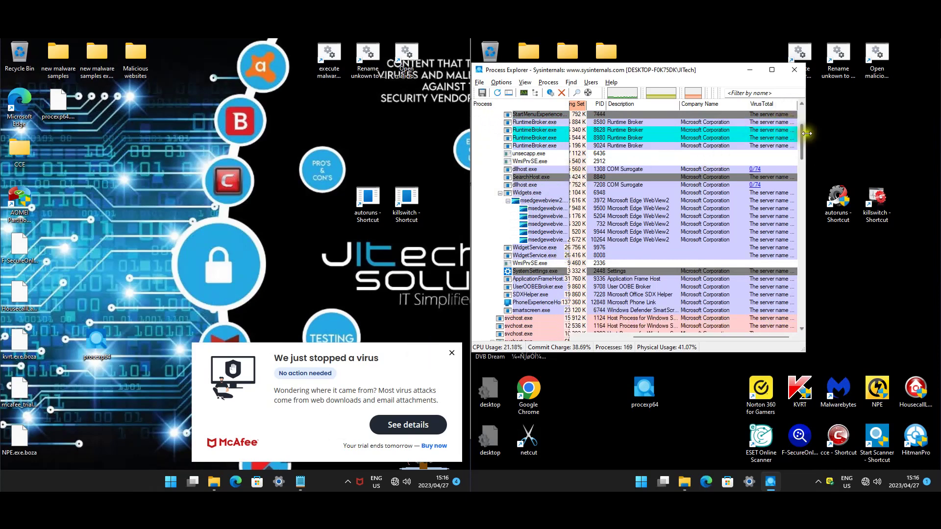
left_click_drag(801, 134, 797, 252)
left_click(533, 131)
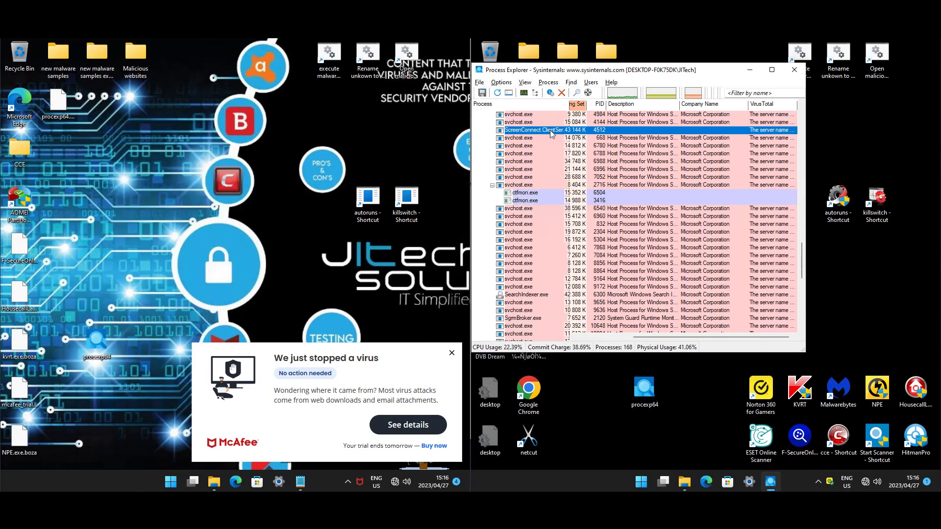
mouse_move(522, 131)
left_click_drag(800, 247, 802, 294)
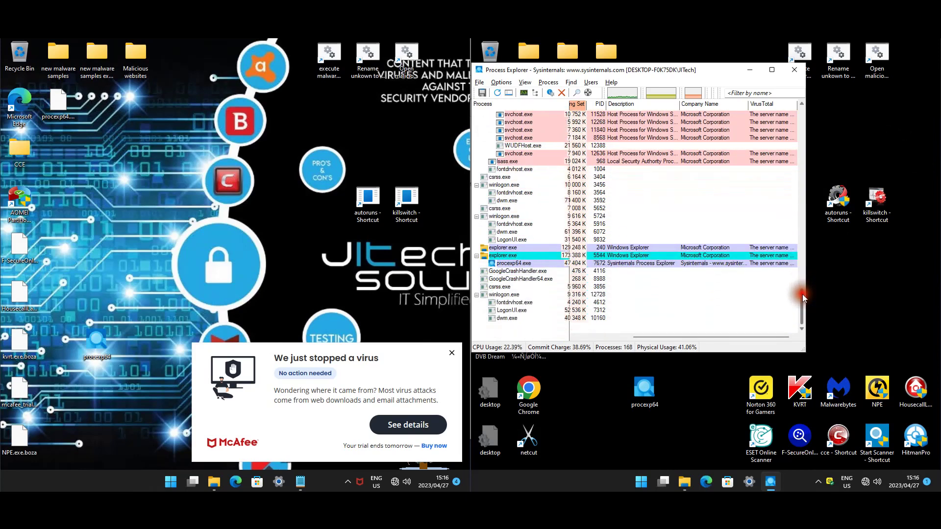
left_click(510, 272)
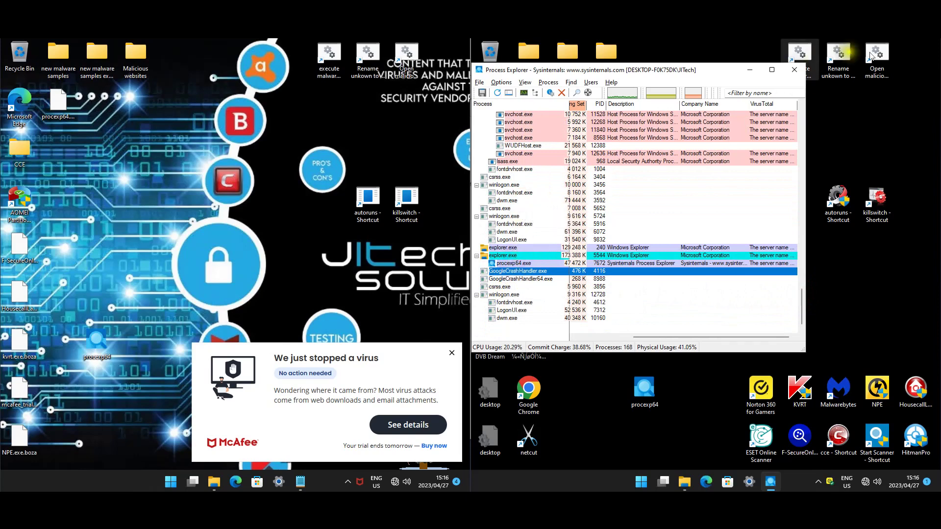
left_click(766, 255)
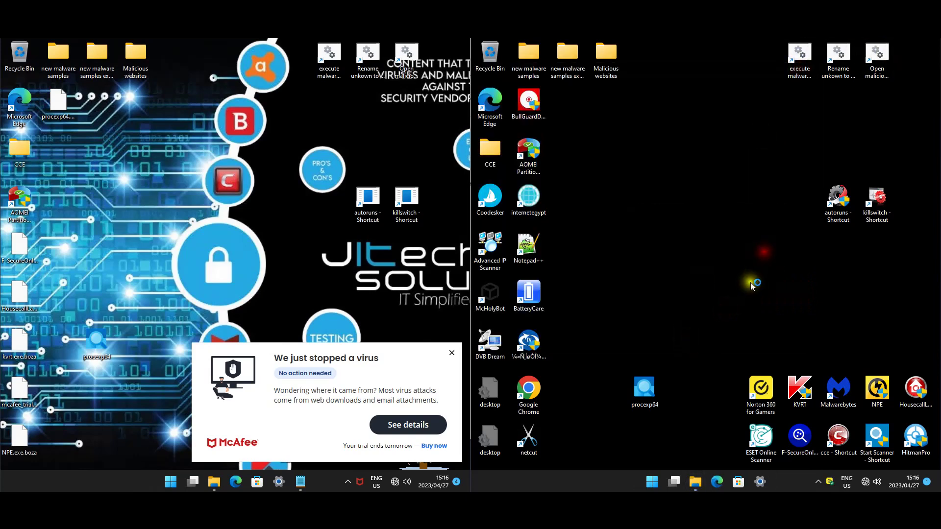
Check the files in the Downloads and Documents folders on the Norton machine
left_click(701, 484)
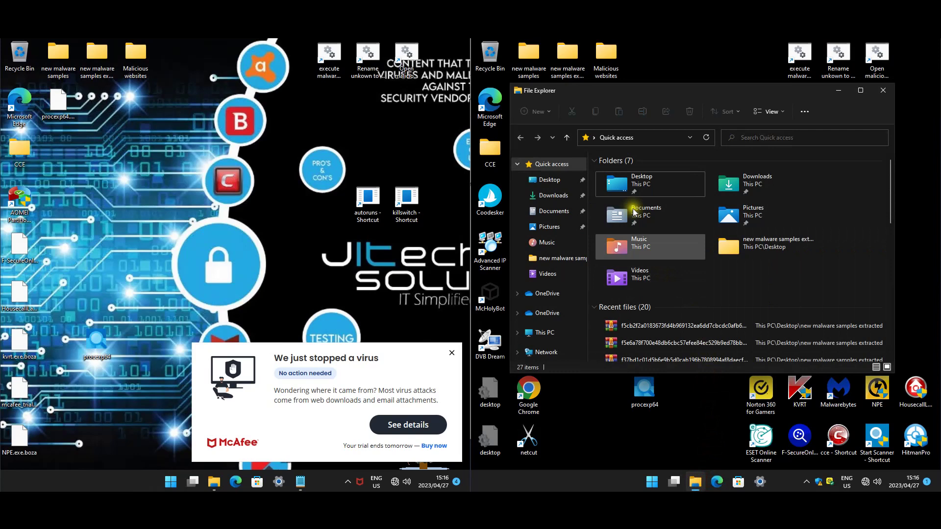
left_click(554, 197)
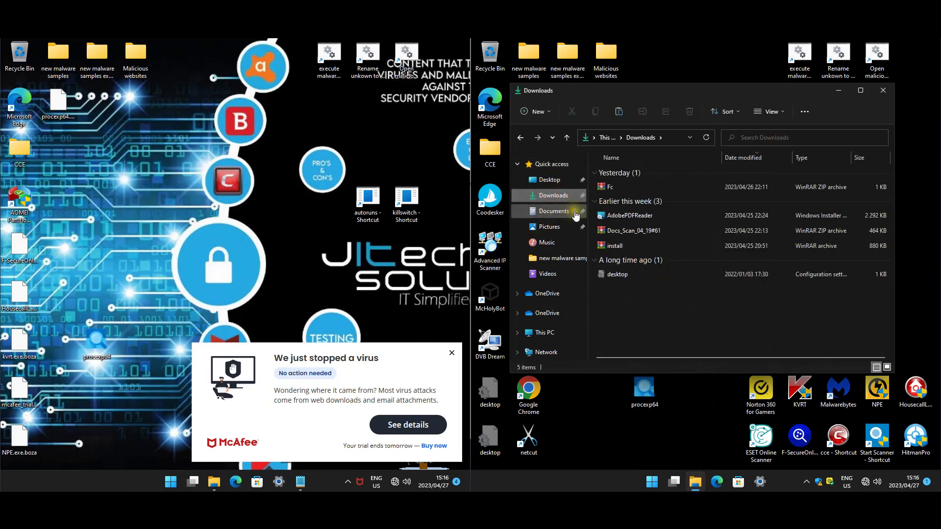
left_click(555, 212)
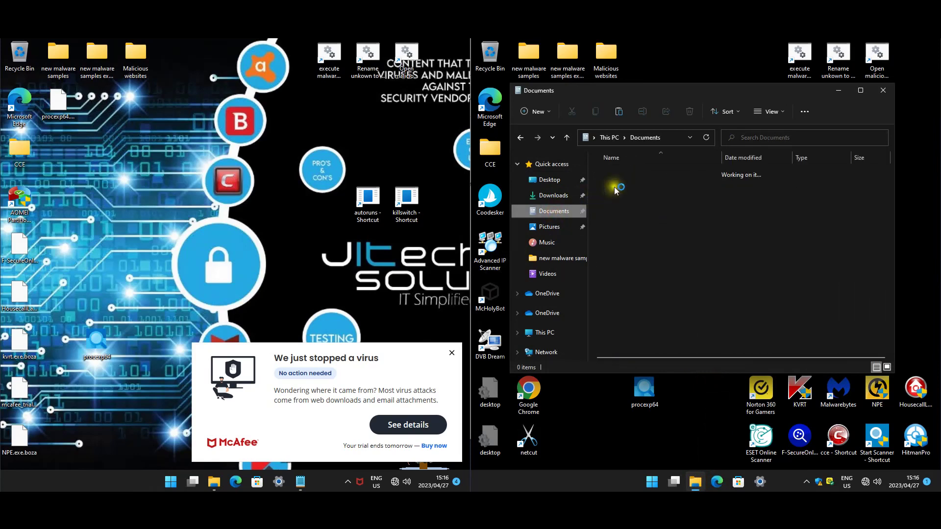
Check the Documents and Pictures folders on the McAfee machine for altered files and close File Explorer on both machines
left_click(214, 482)
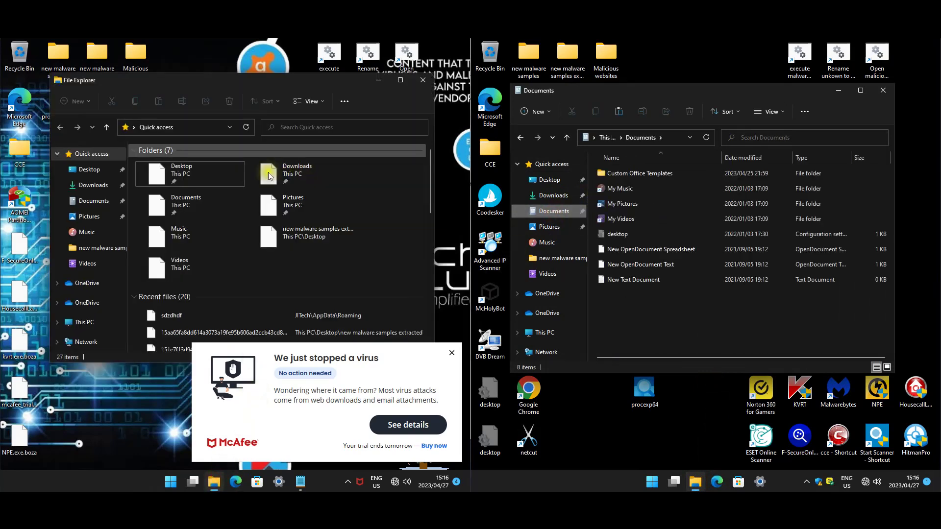
left_click(92, 201)
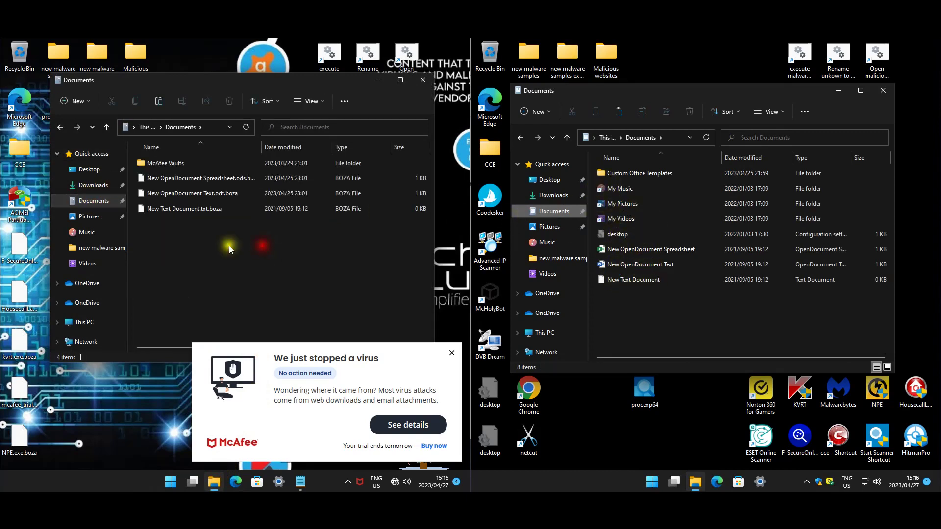
left_click(98, 217)
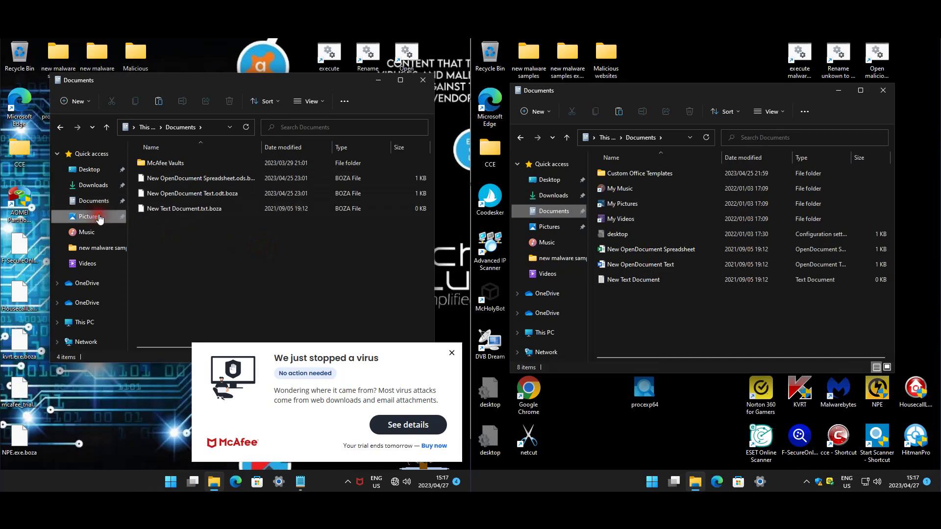
scroll(283, 228, "down", 5)
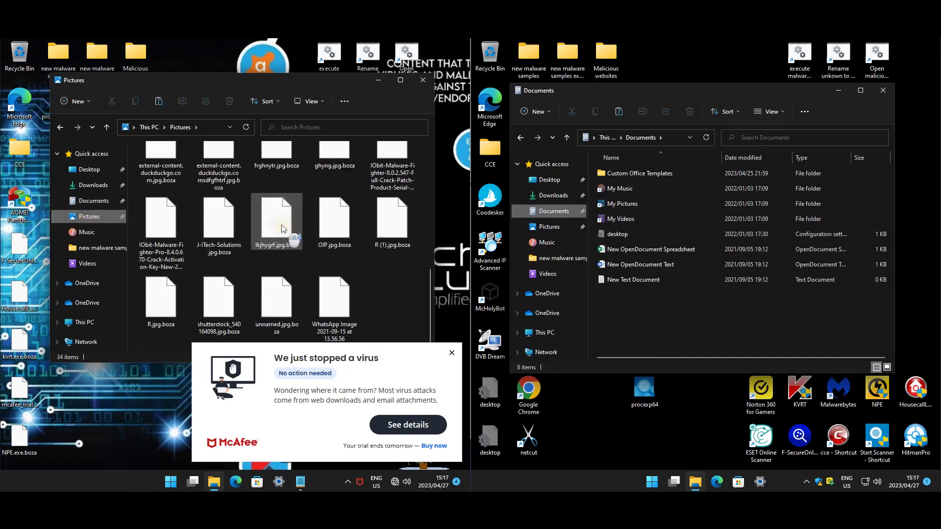
left_click(423, 80)
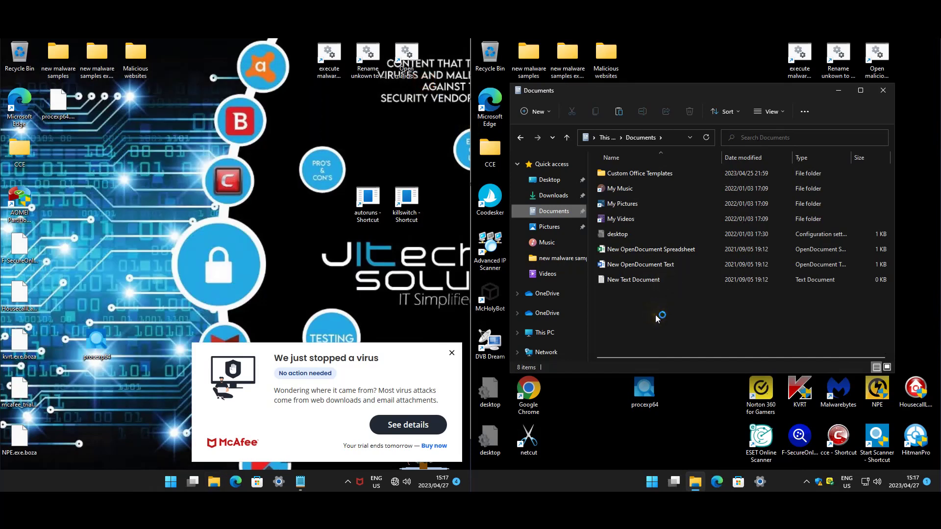
left_click(742, 93)
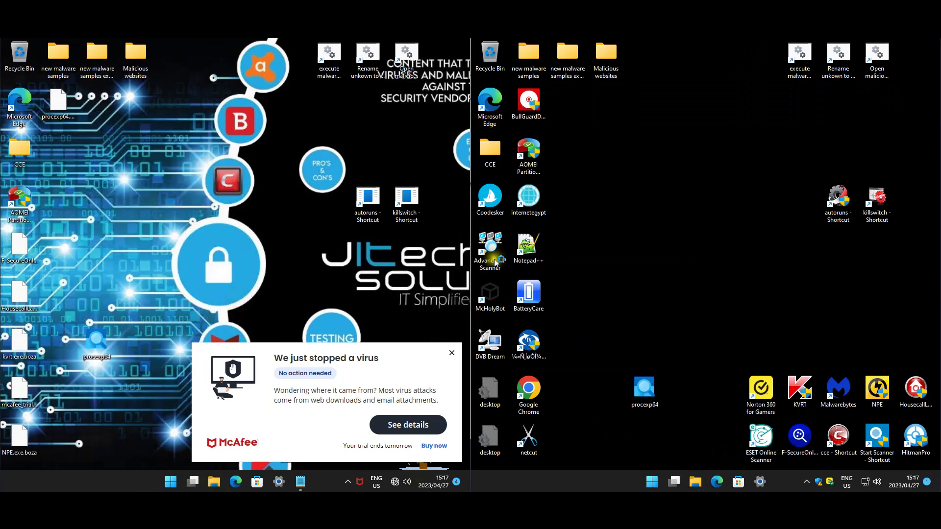
Open Task Manager on both machines and examine the McAfee machine's processes sorted by CPU usage
key("ctrl+shift+Escape")
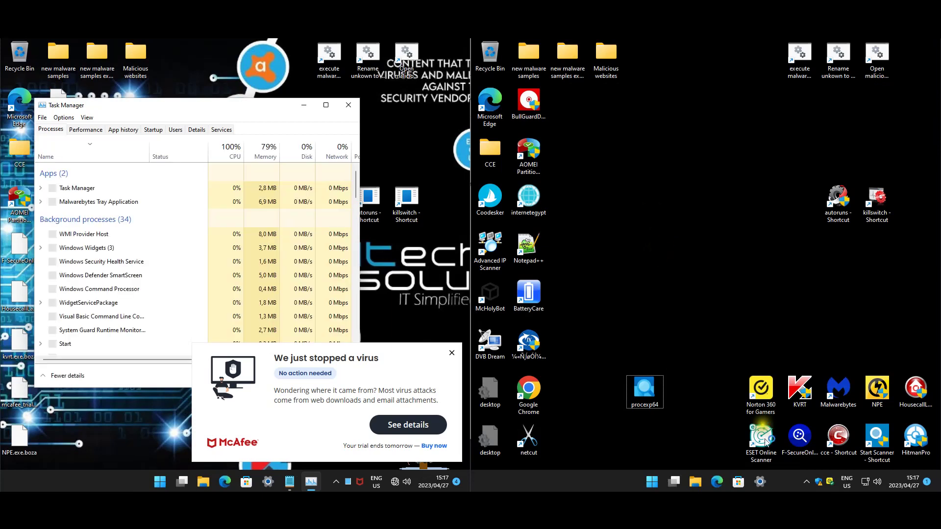
left_click(807, 483)
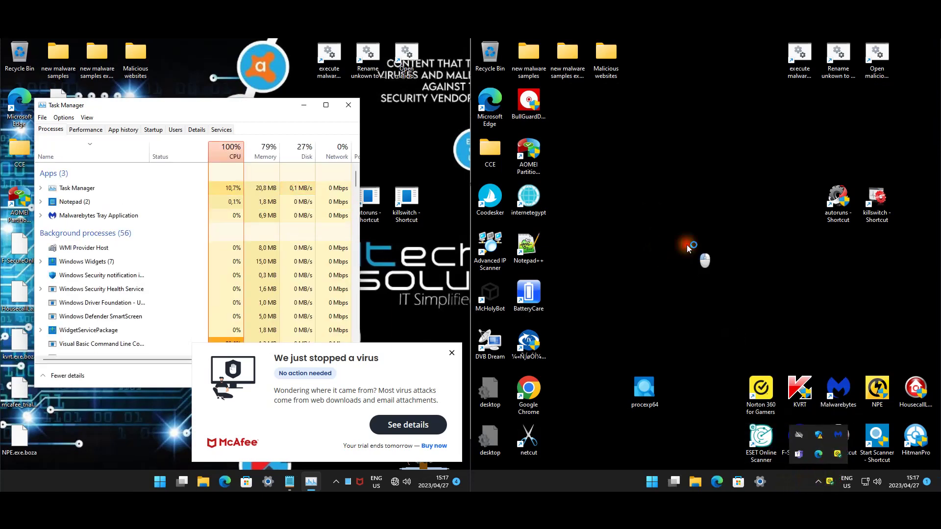
left_click(222, 153)
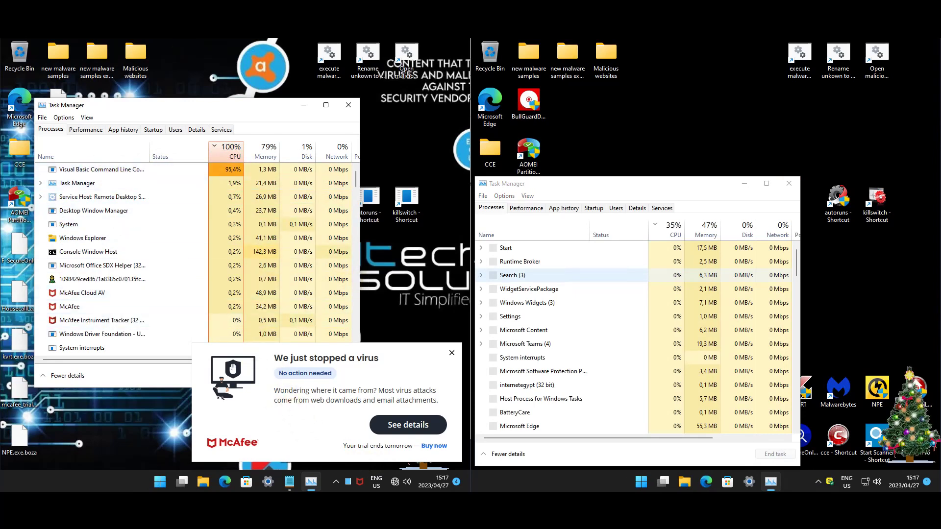
left_click_drag(125, 108, 156, 88)
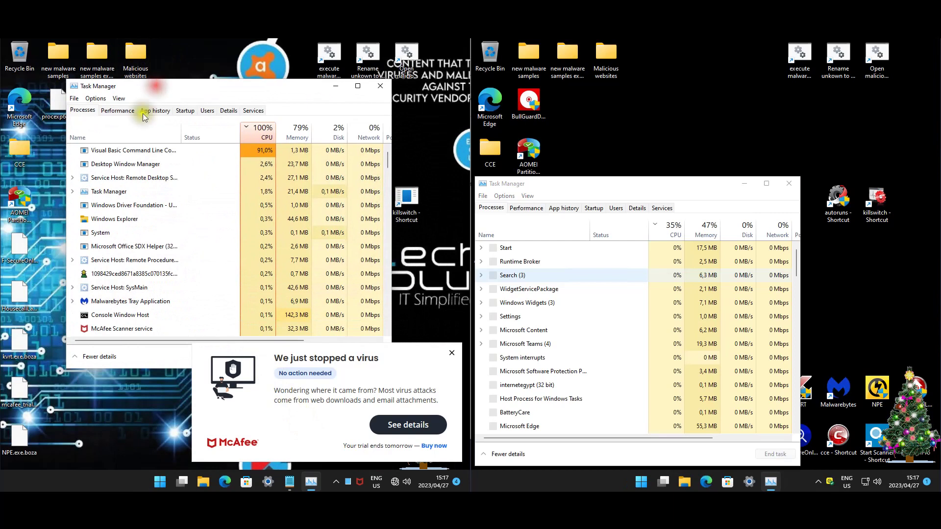
Show the startup items in Task Manager on both machines and check the user resource usage on the McAfee machine
left_click(185, 111)
left_click(591, 209)
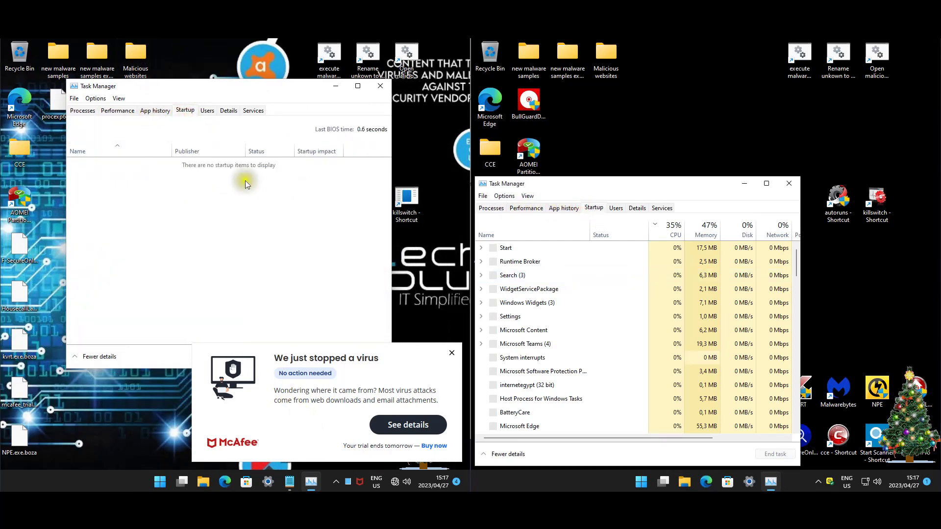
left_click(209, 110)
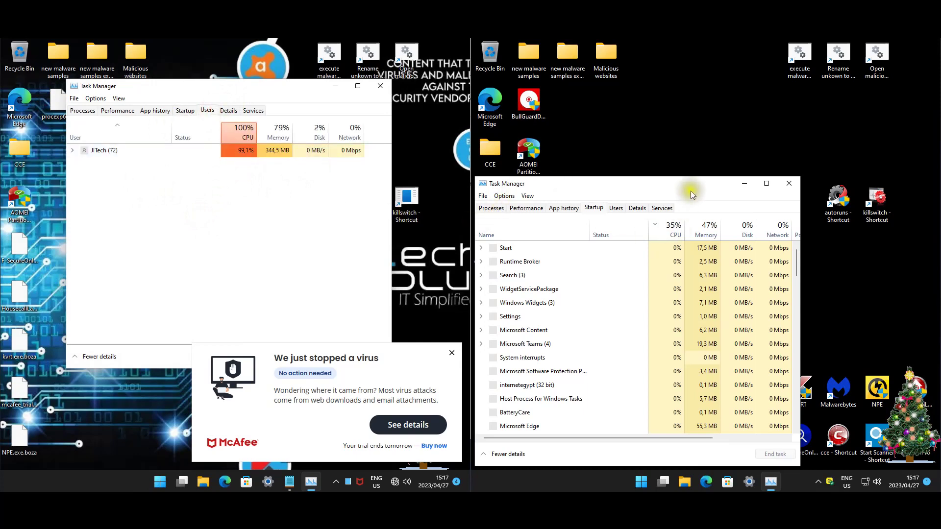
Examine the Norton machine's startup items, including the entry starting with 1098429ced8671a8385c0701, BatteryCare and internetegypt, and close Task Manager
left_click_drag(658, 181, 709, 145)
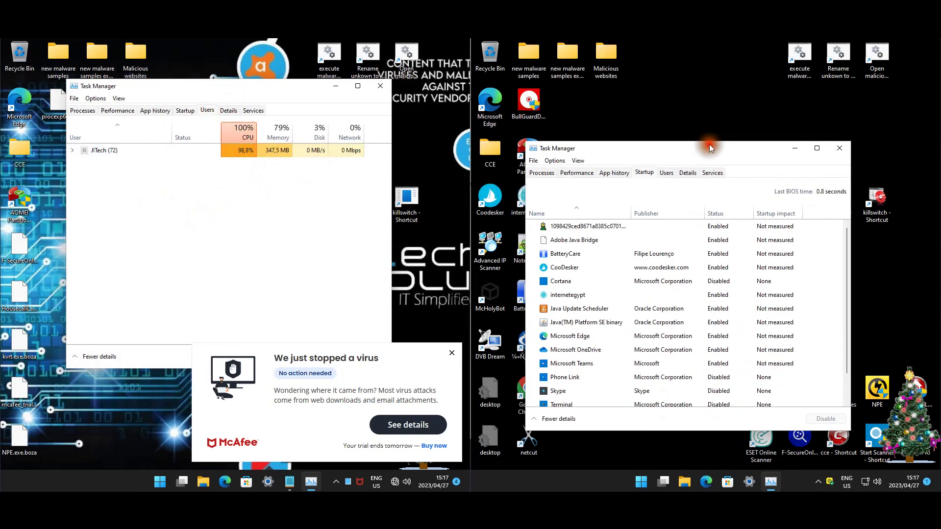
left_click(562, 231)
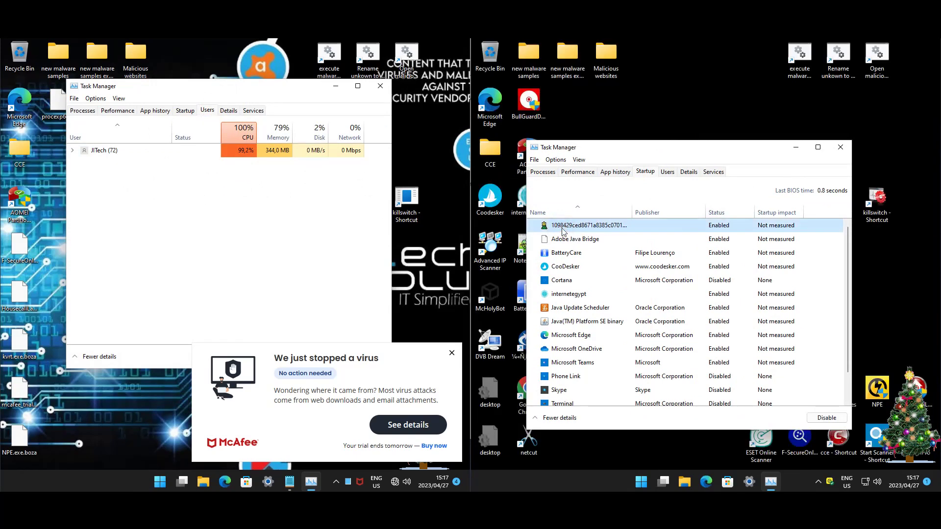
left_click(564, 254)
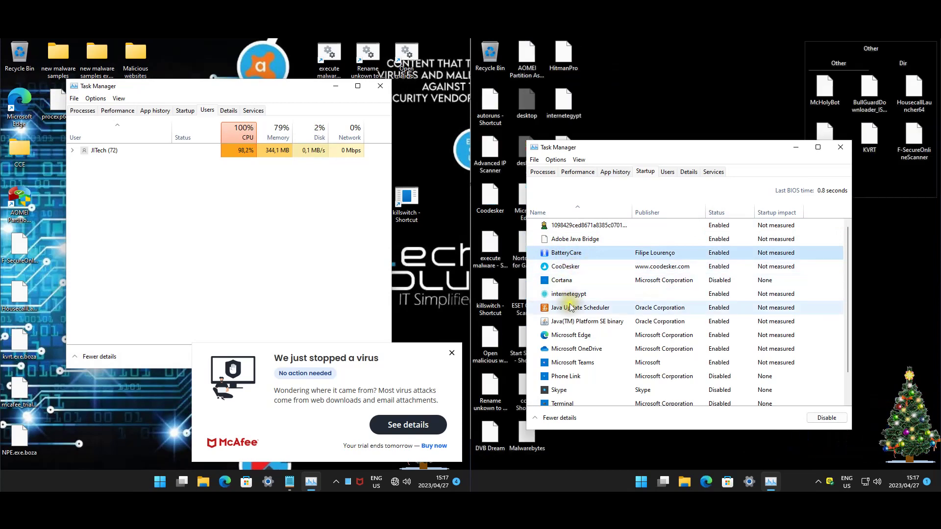
left_click(580, 296)
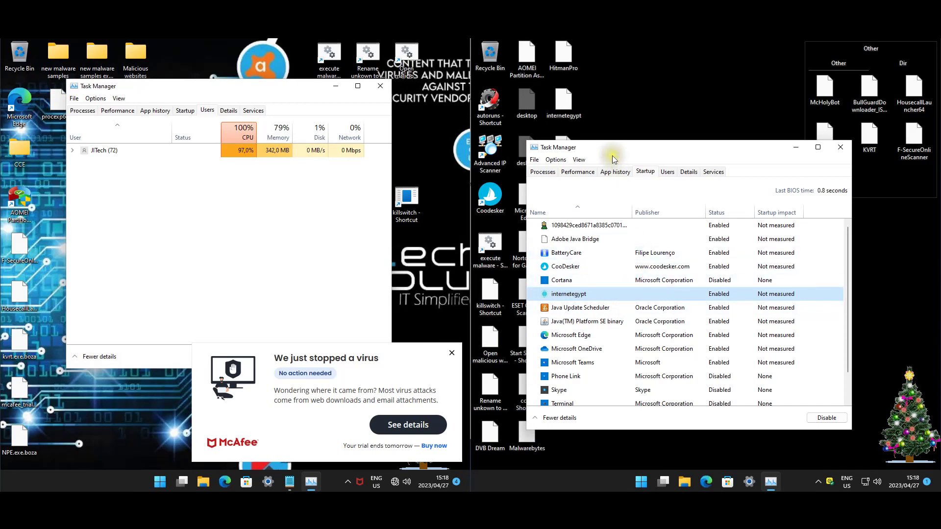
left_click_drag(725, 119, 652, 166)
left_click(647, 75)
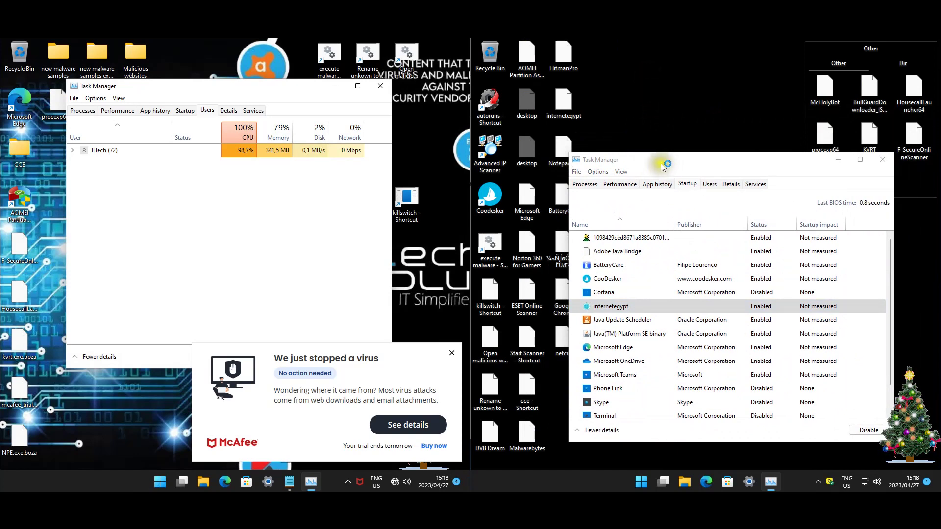
left_click_drag(660, 161, 650, 158)
scroll(632, 329, "down", 1)
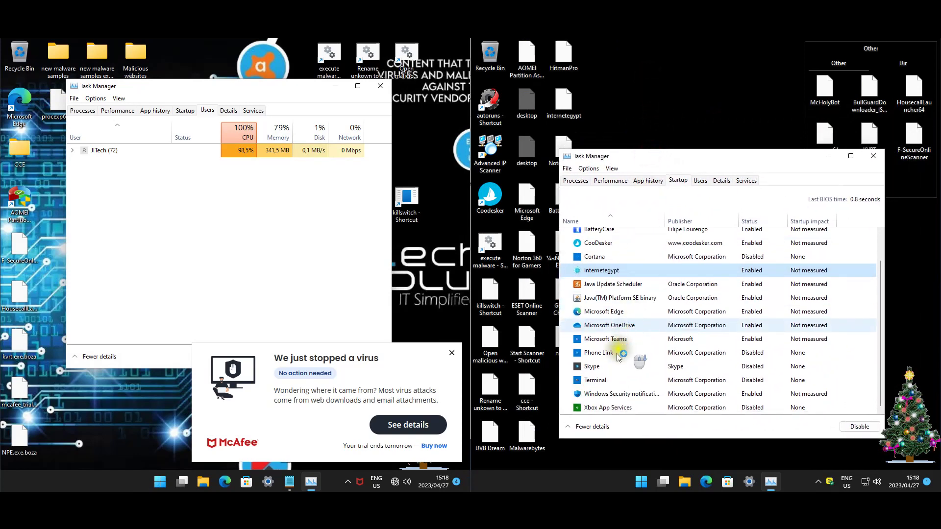
scroll(610, 343, "up", 1)
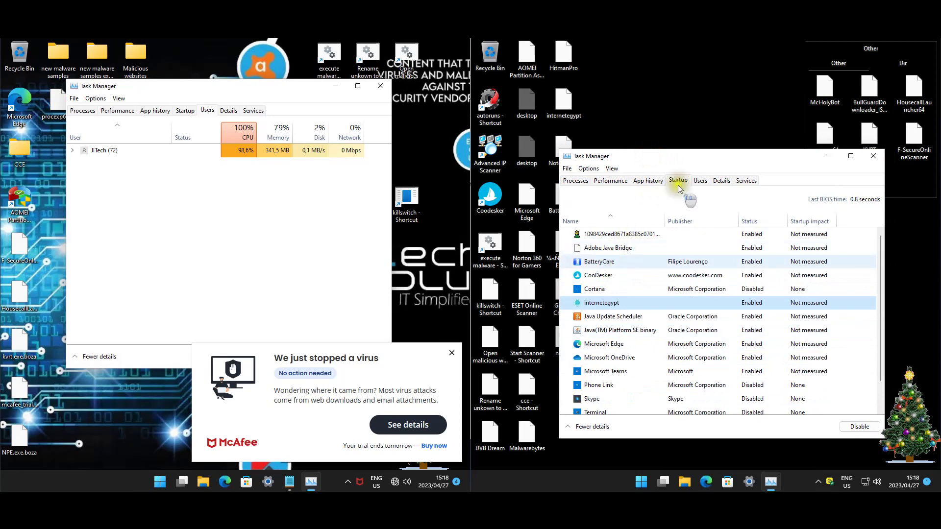
left_click(873, 155)
Recheck the startup items on the McAfee machine and close its Task Manager
left_click(303, 222)
left_click(185, 110)
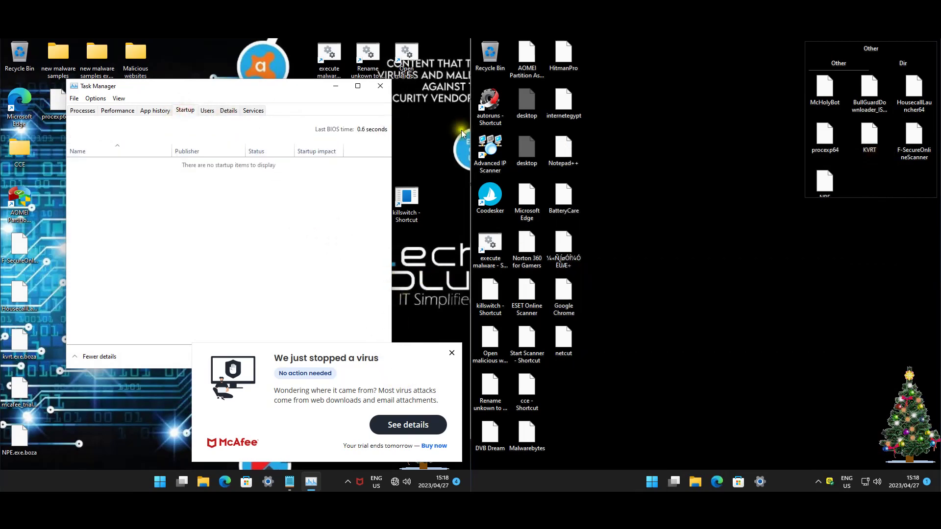
left_click(380, 85)
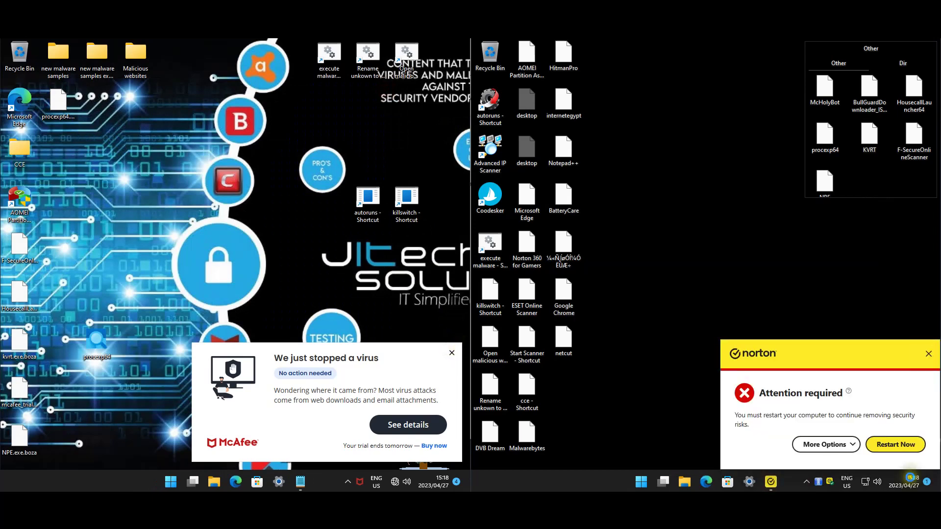
Dismiss the BatteryCare update offer and the orange app window, and restart the Norton machine to continue removing security risks
double_click(410, 220)
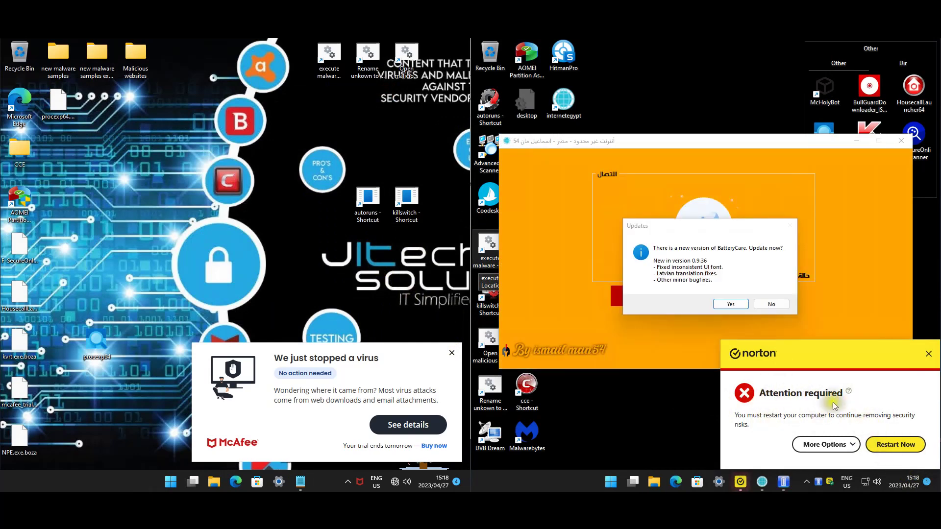
left_click(771, 305)
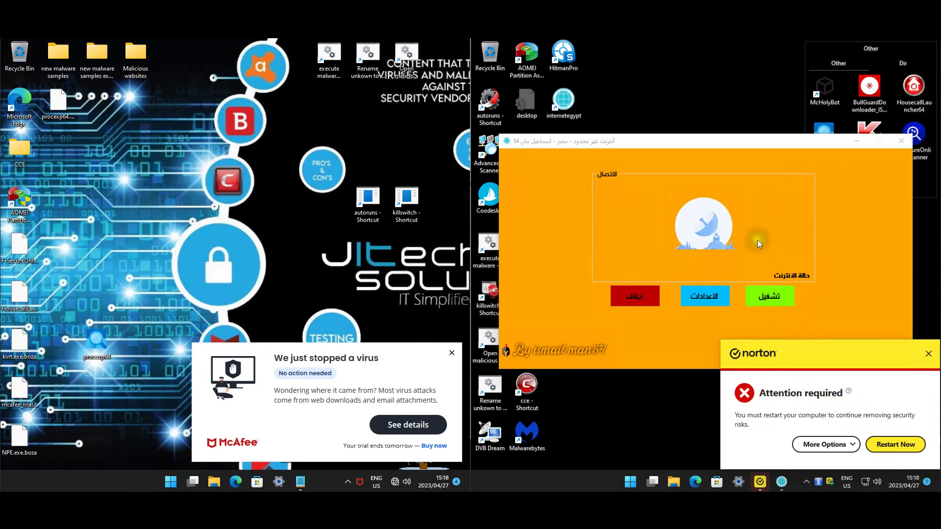
left_click(899, 142)
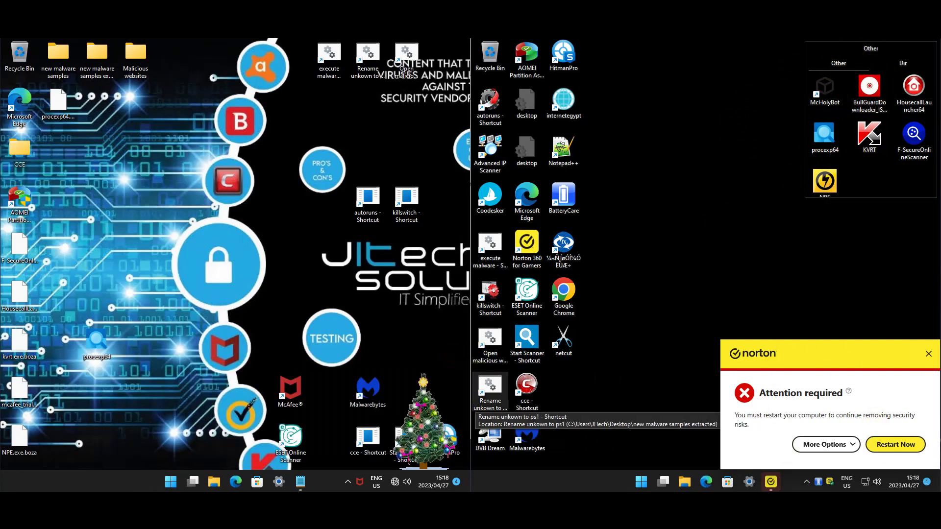
left_click(896, 441)
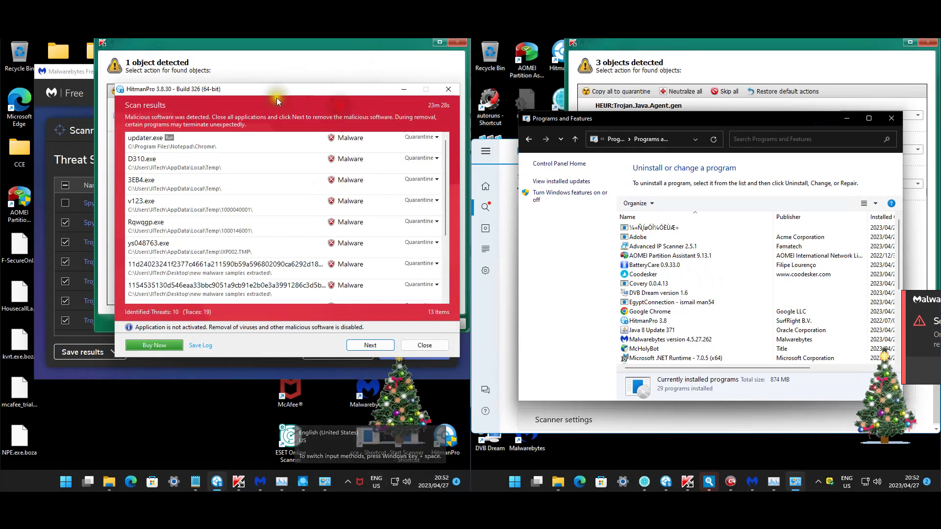
Review the full list of HitmanPro scan results on the McAfee machine and close HitmanPro
left_click_drag(279, 95, 271, 97)
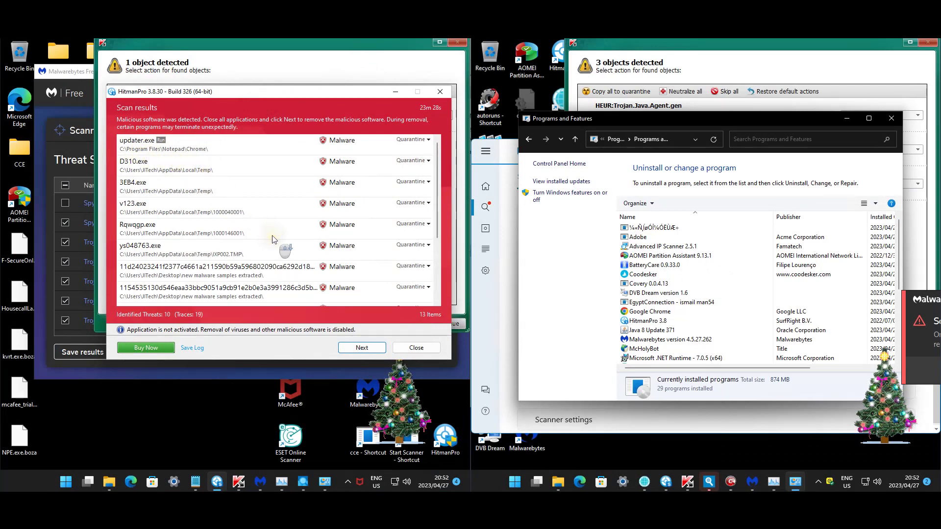
scroll(273, 240, "down", 1)
scroll(259, 214, "down", 1)
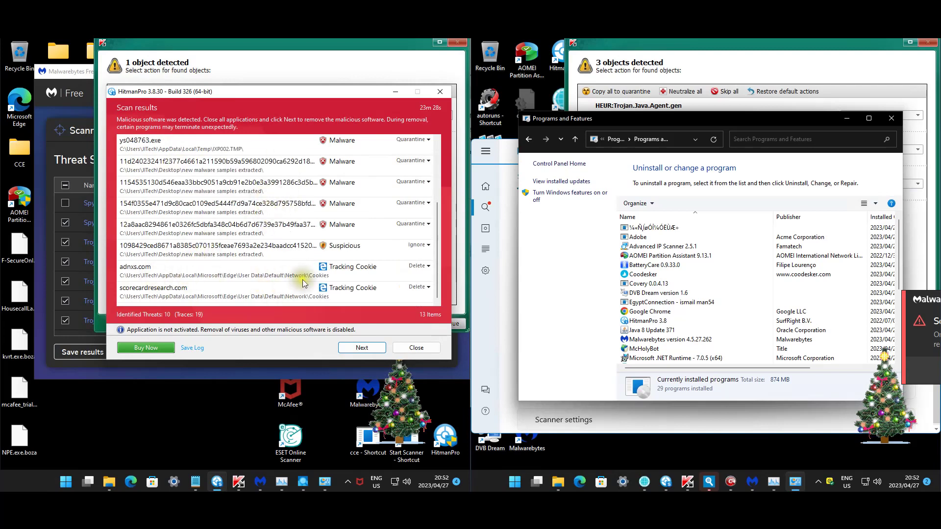
left_click(406, 348)
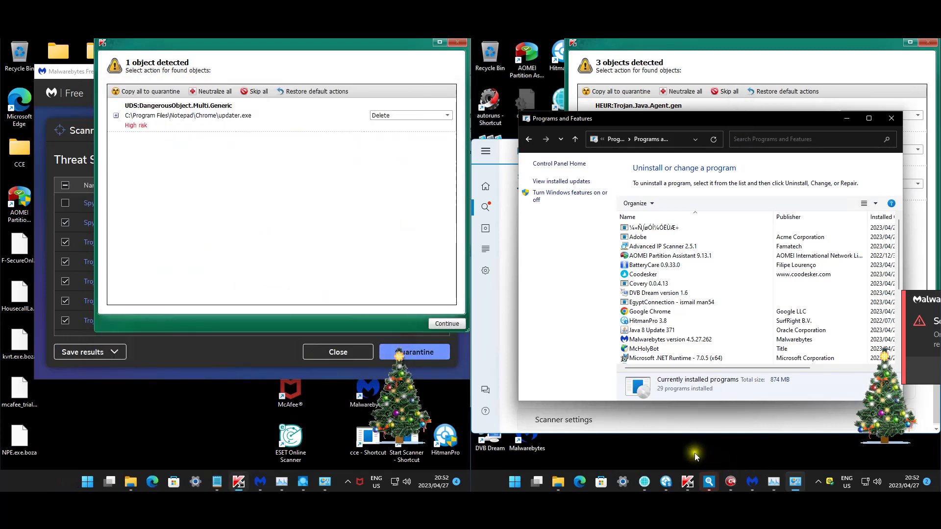
Bring up HitmanPro on the Norton machine, review its malware, suspicious and tracking cookie entries, and close it
left_click(669, 482)
left_click_drag(779, 99, 760, 104)
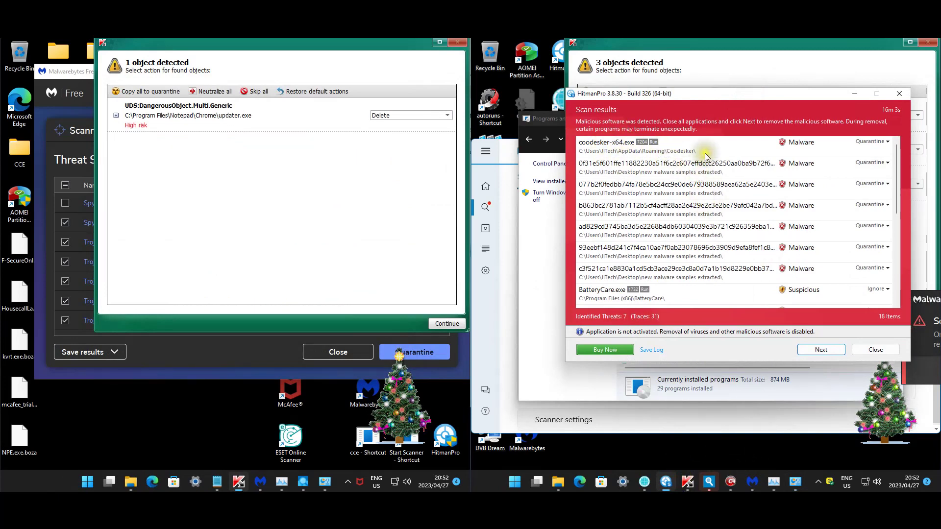
scroll(698, 176, "down", 2)
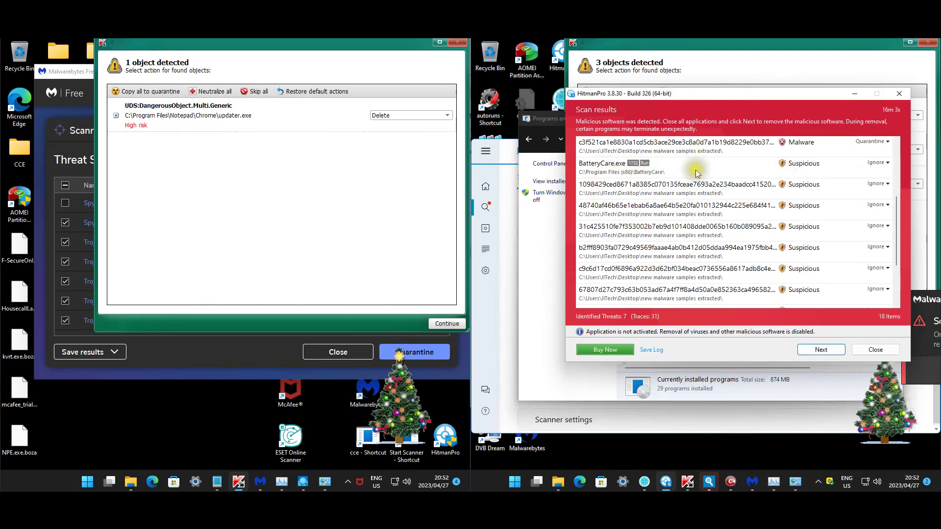
scroll(688, 194, "down", 2)
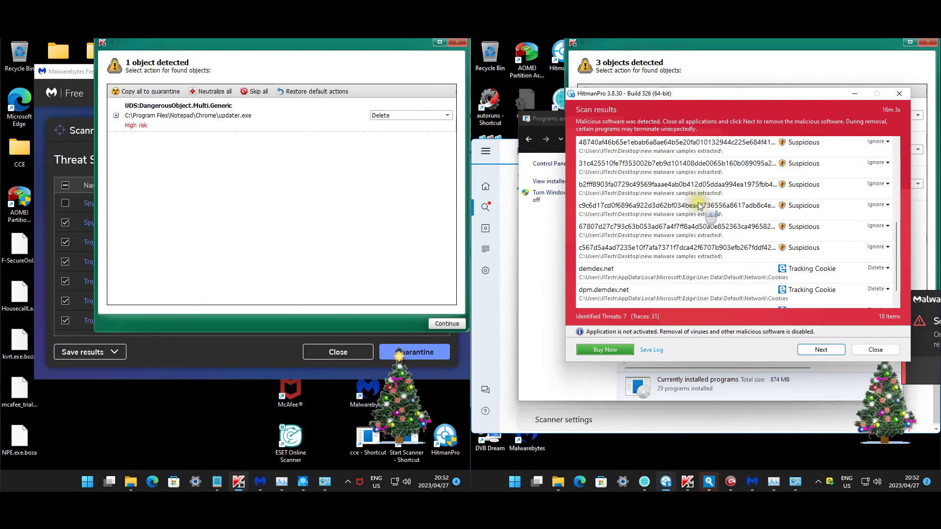
left_click(866, 350)
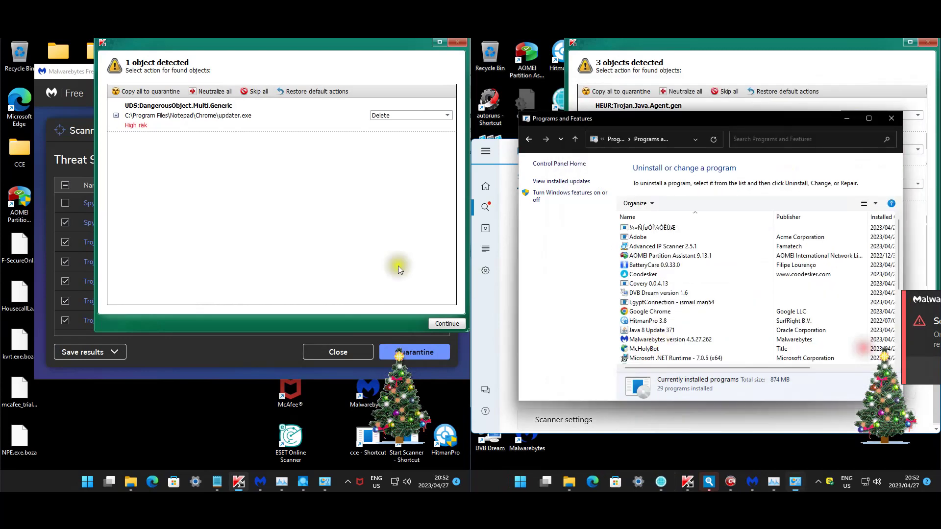
Inspect the details of the Kaspersky Virus Removal Tool detections on both machines and move the detection windows aside to reveal the scan summaries
left_click(116, 116)
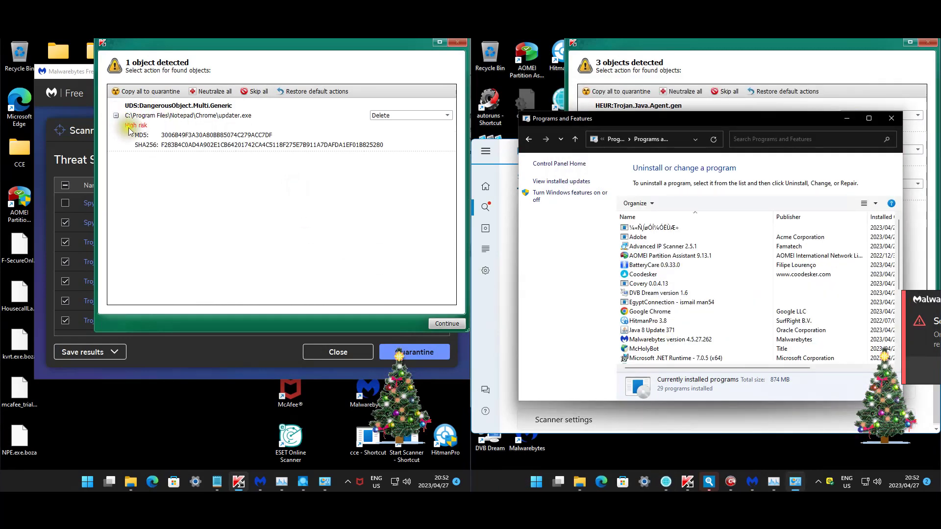
left_click_drag(400, 51, 318, 443)
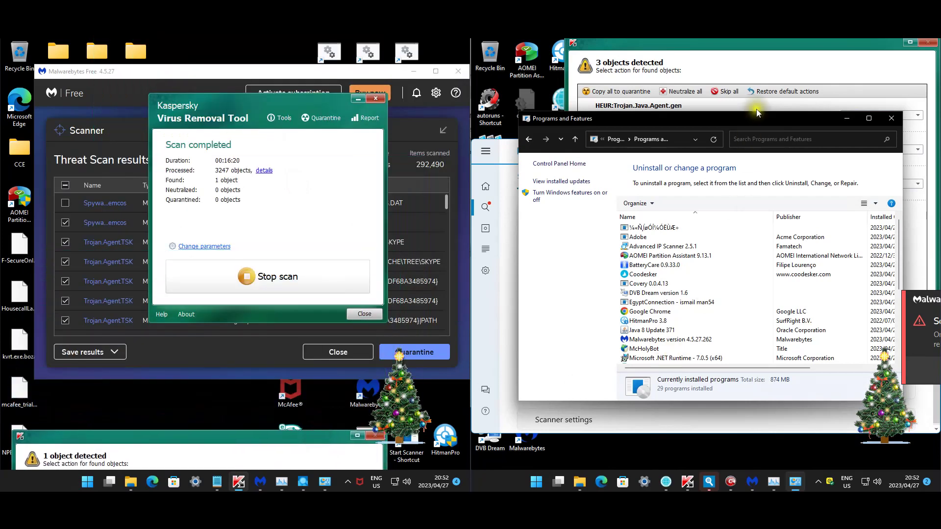
left_click(762, 59)
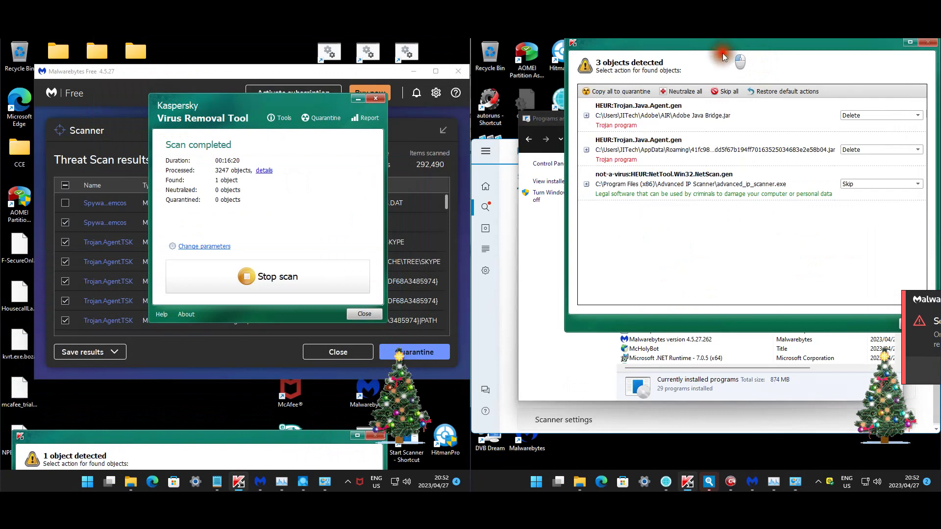
left_click_drag(722, 53, 668, 111)
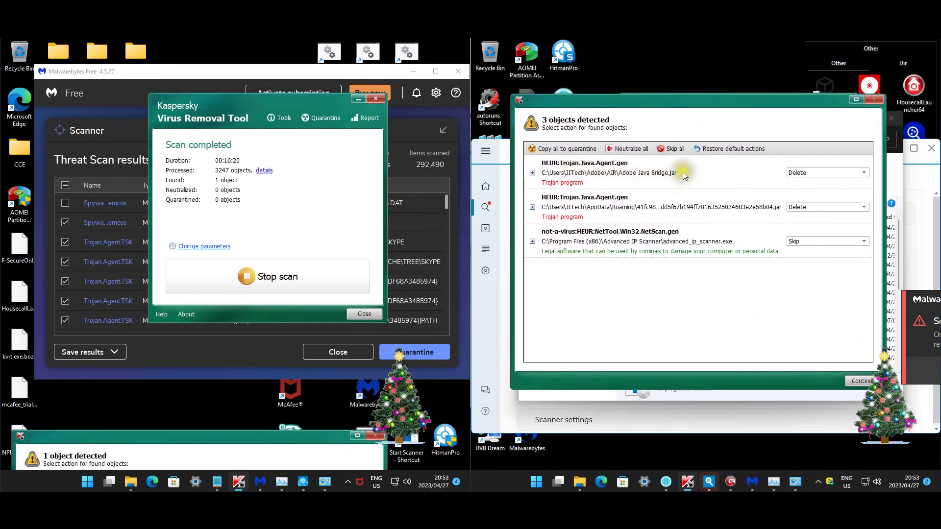
left_click(532, 173)
left_click(532, 173)
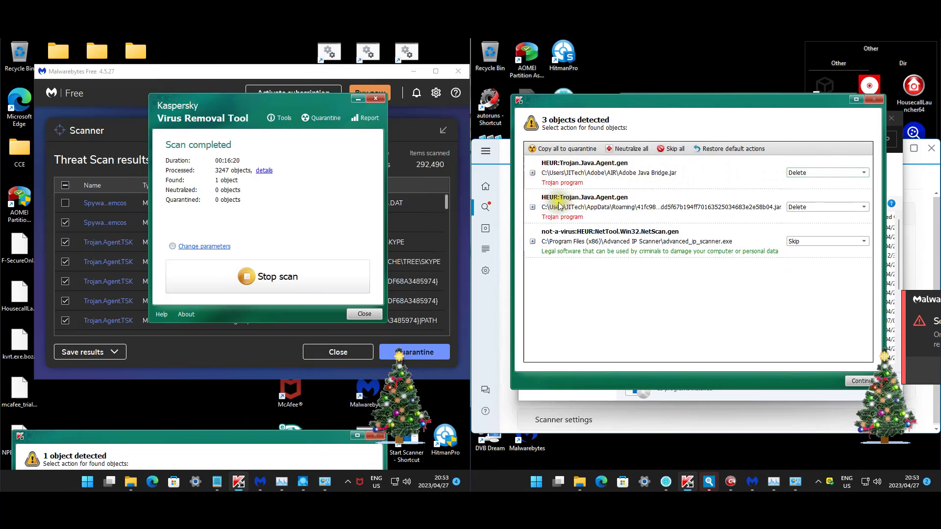
left_click(532, 207)
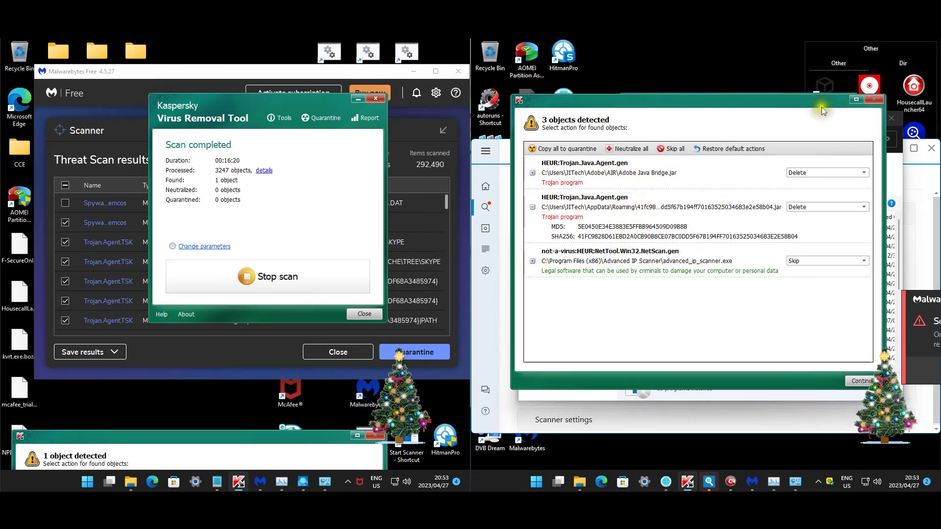
left_click_drag(814, 100, 809, 404)
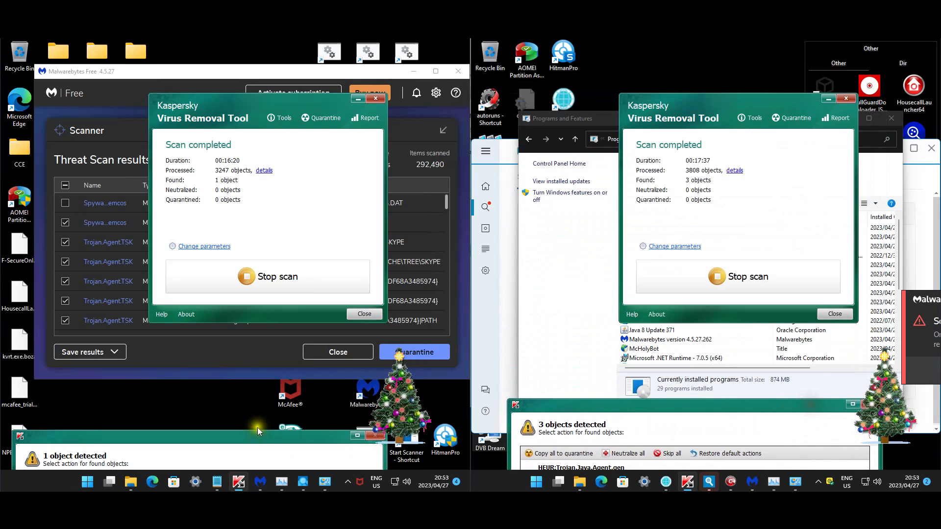
Show the Malwarebytes results on the McAfee machine, and finish Comodo Cleaning Essentials on the Norton machine, declining the restart
left_click(260, 482)
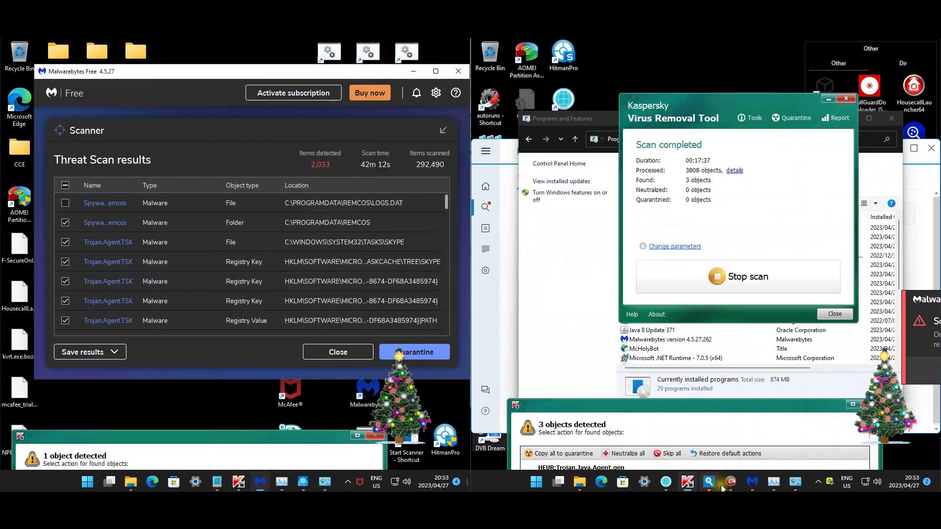
left_click(733, 483)
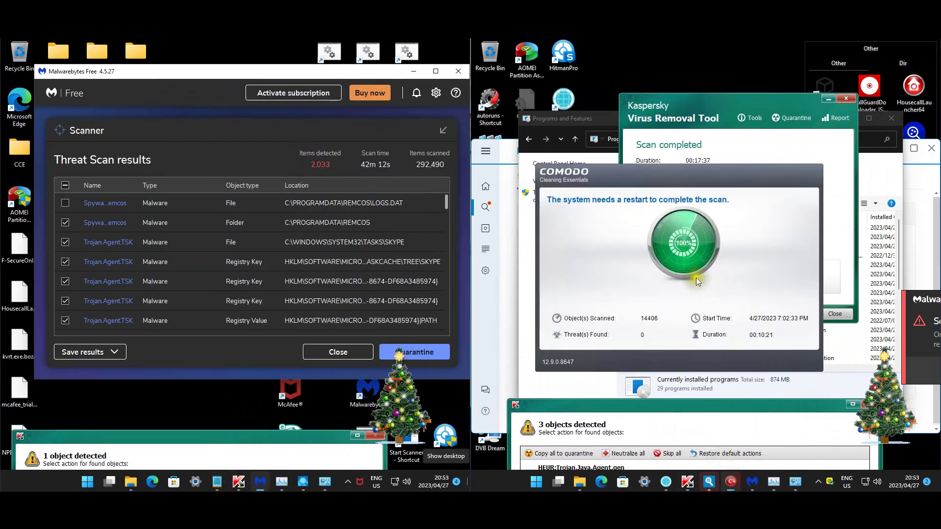
left_click(797, 362)
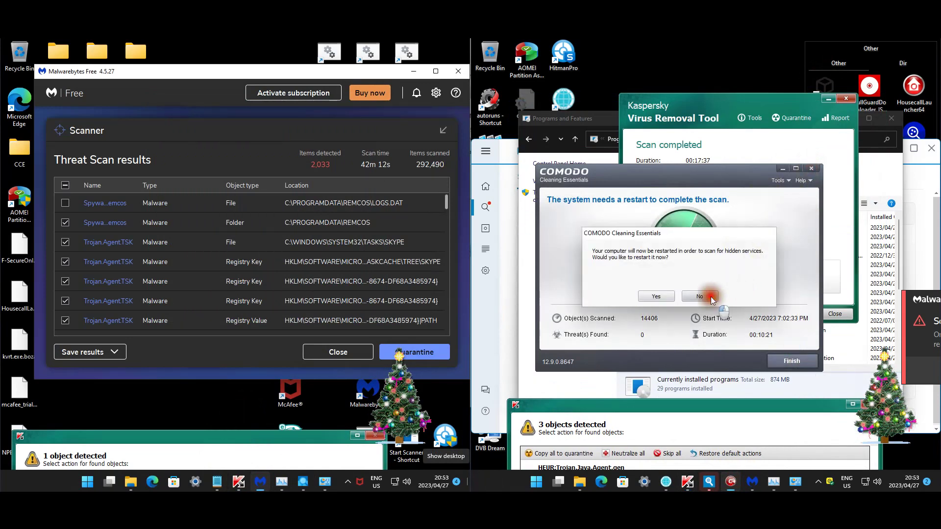
left_click(699, 297)
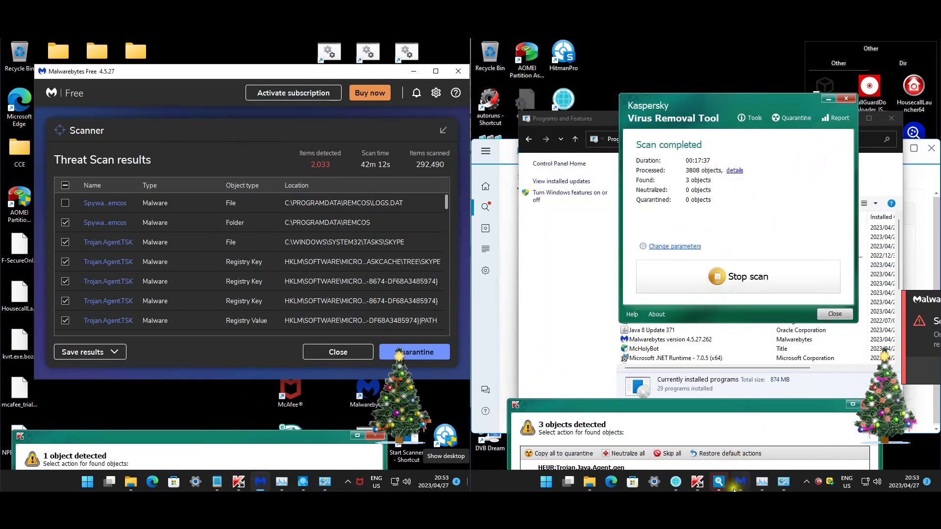
Review the Emsisoft Emergency Kit detections and their locations on the Norton machine down to the Downloads entry, and close the program
left_click(719, 482)
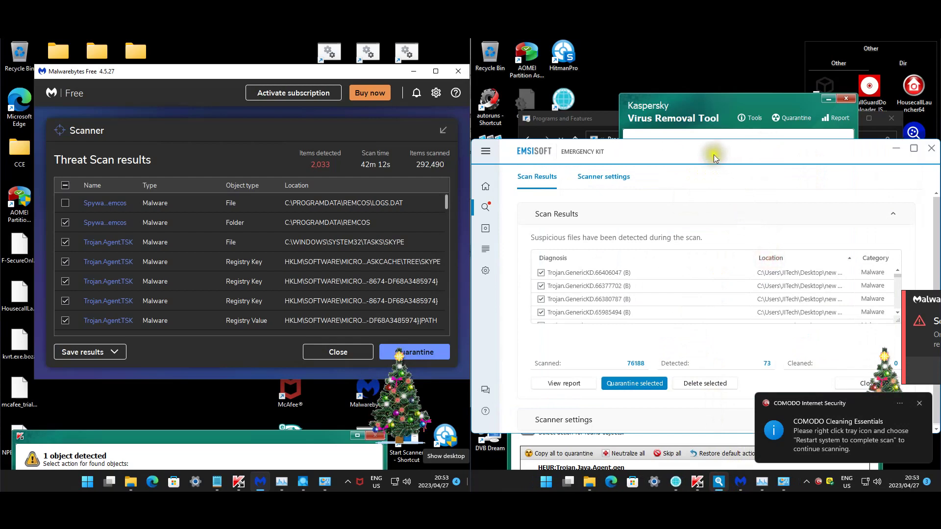
left_click_drag(710, 149, 667, 144)
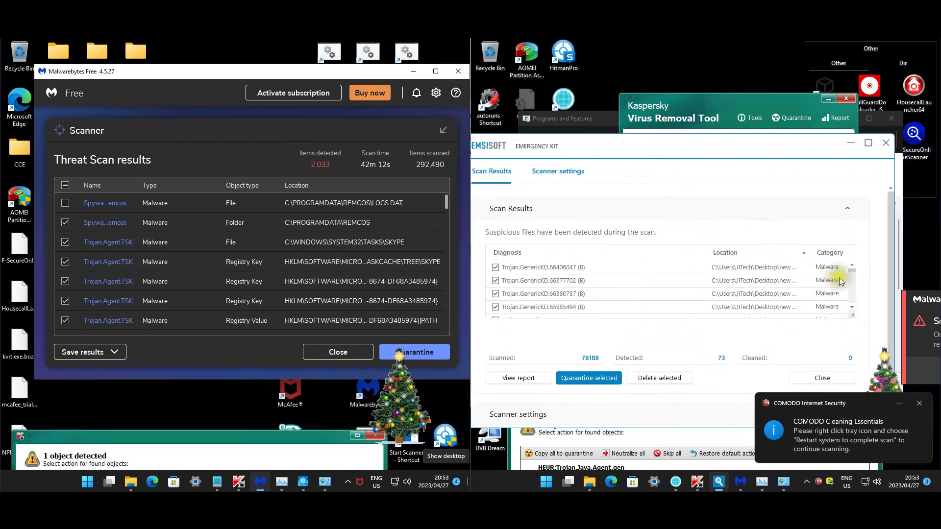
scroll(780, 287, "down", 1)
scroll(726, 301, "down", 1)
scroll(573, 294, "down", 3)
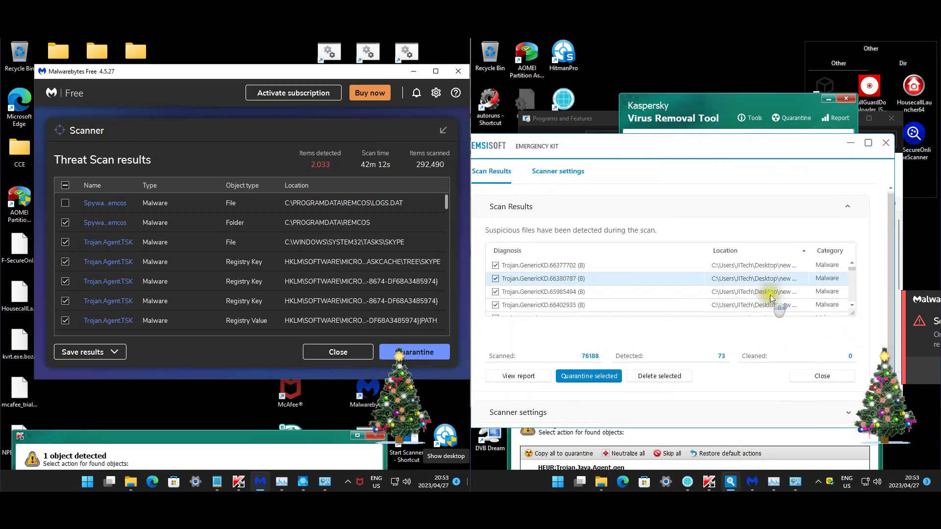
scroll(796, 294, "down", 1)
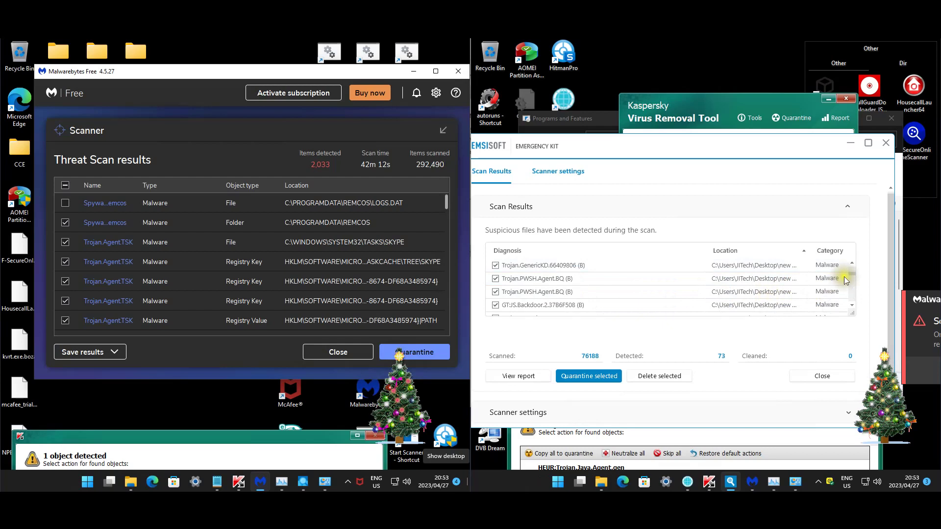
left_click_drag(849, 274, 847, 294)
scroll(759, 299, "down", 1)
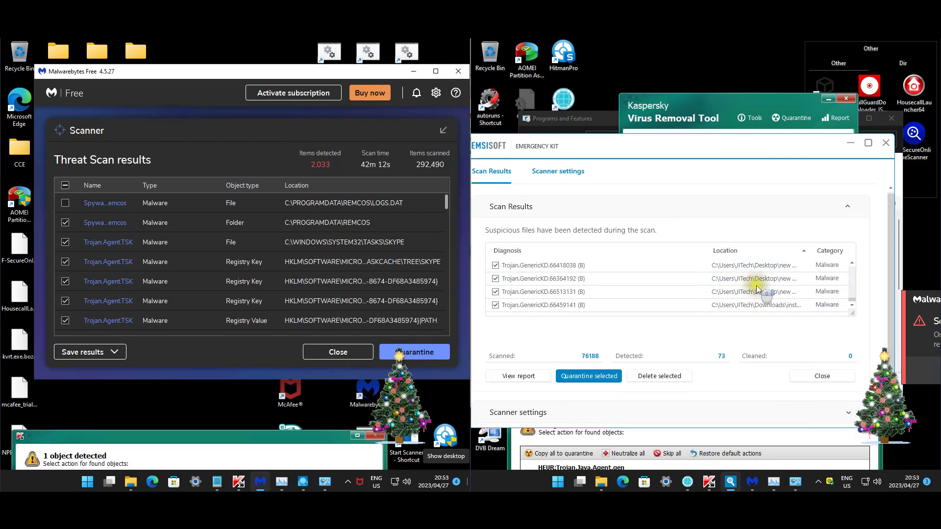
left_click(757, 310)
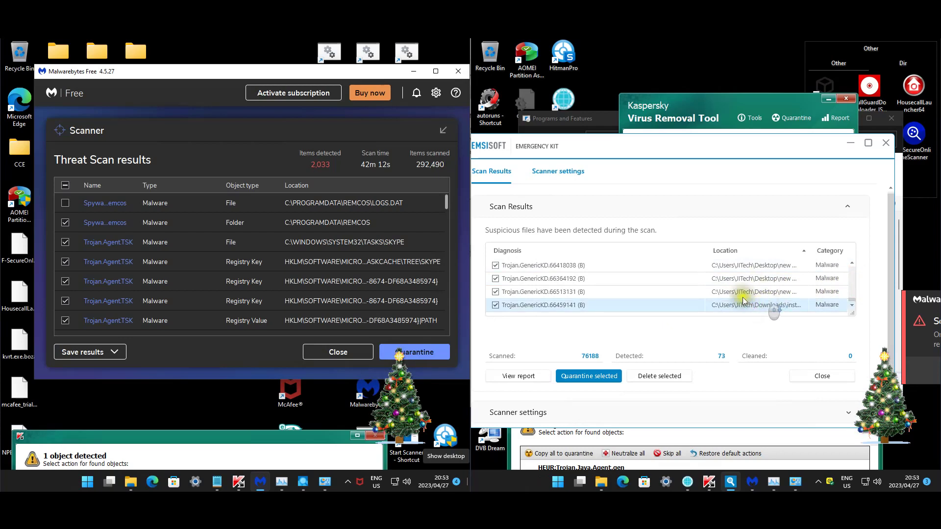
left_click(886, 146)
left_click(771, 338)
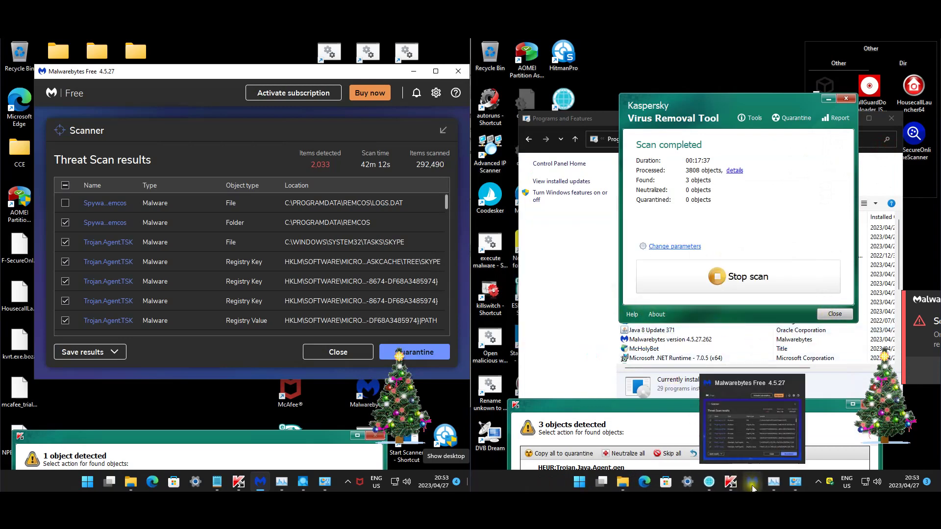
Open the Malwarebytes results on the Norton machine, and examine the McAfee machine's Malwarebytes threat list sorted by location
left_click(755, 489)
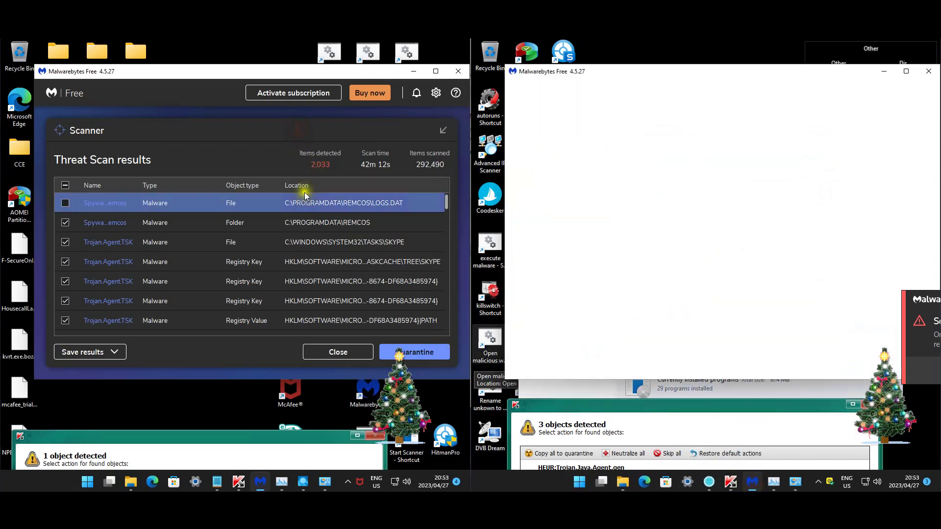
left_click(331, 181)
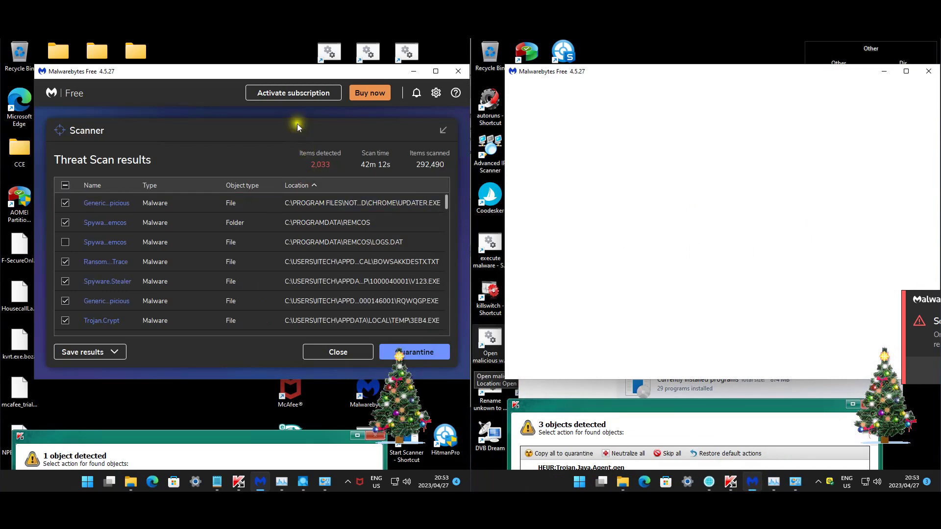
left_click(388, 225)
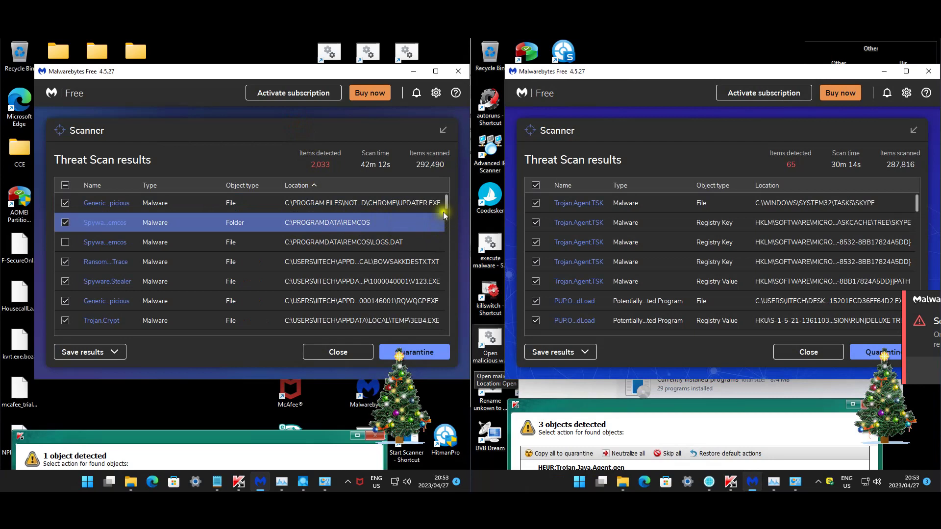
left_click(384, 245)
left_click_drag(448, 205, 448, 319)
scroll(386, 295, "down", 4)
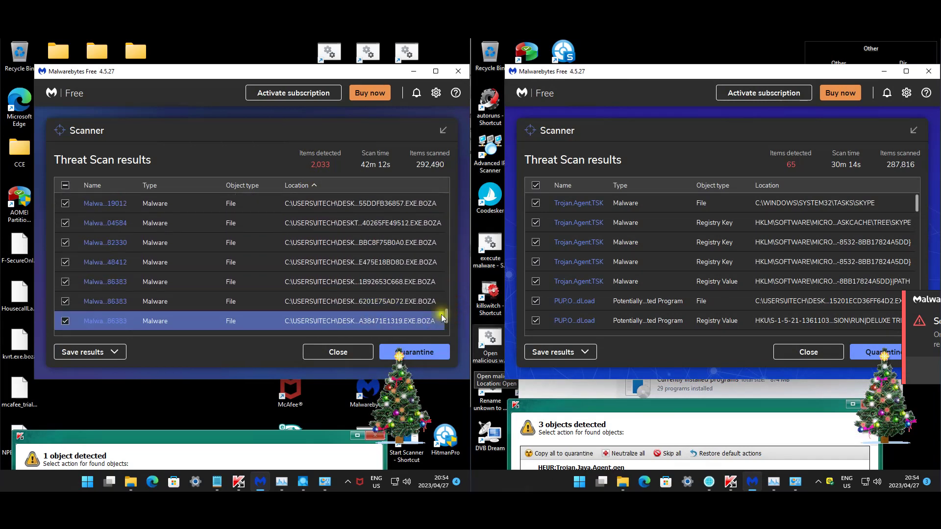
scroll(442, 318, "down", 5)
scroll(383, 299, "down", 5)
scroll(382, 299, "down", 5)
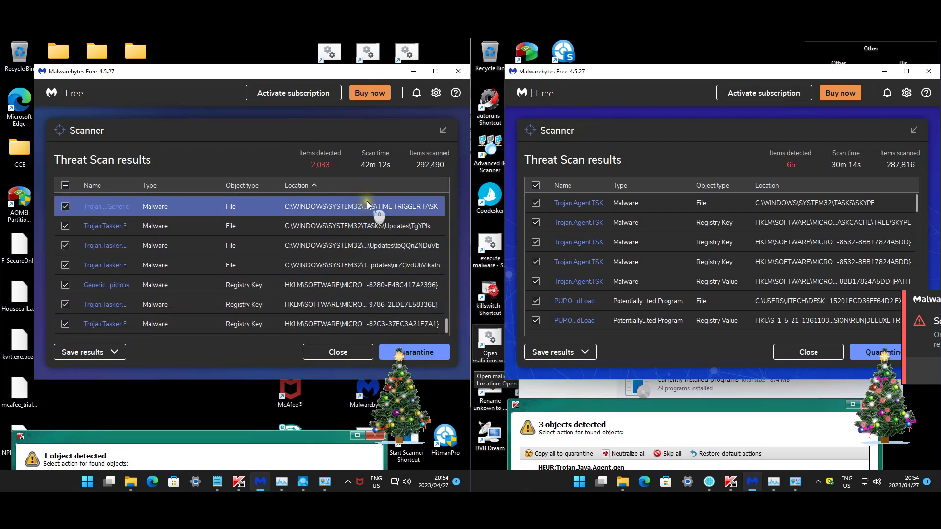
scroll(354, 264, "up", 1)
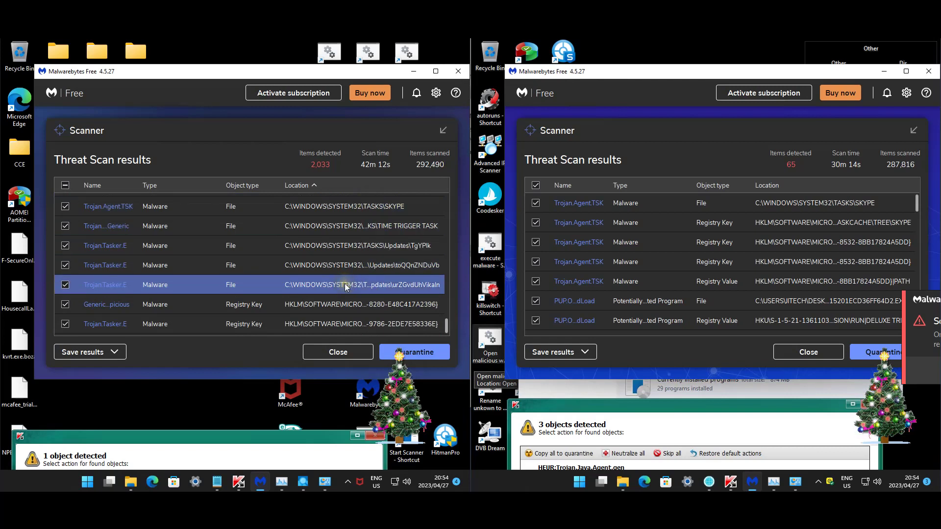
scroll(343, 294, "down", 4)
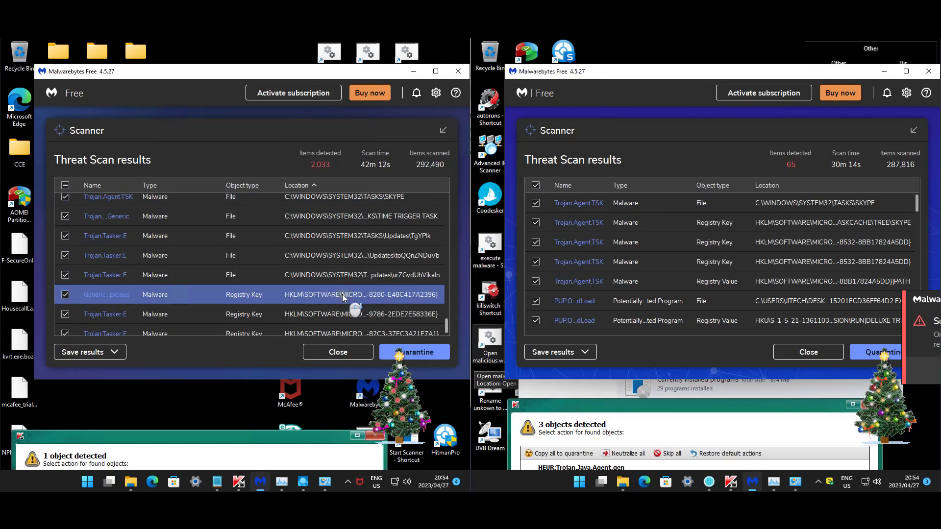
Close the Malwarebytes scan results on the McAfee machine without quarantining anything and exit Malwarebytes
left_click(363, 357)
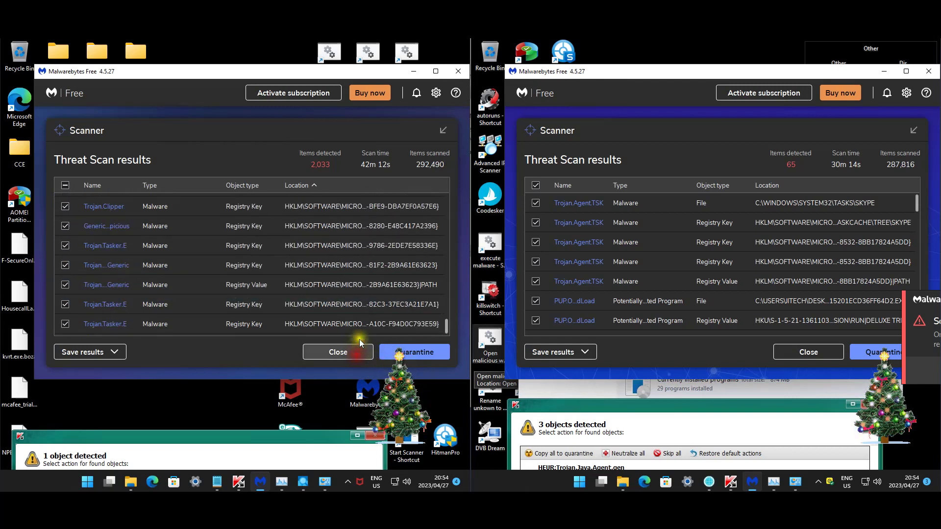
left_click(258, 265)
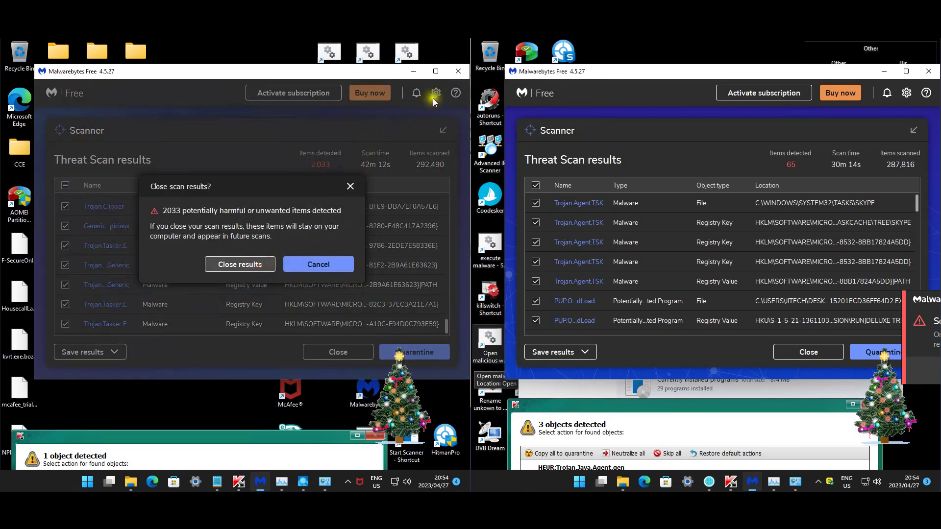
left_click(459, 72)
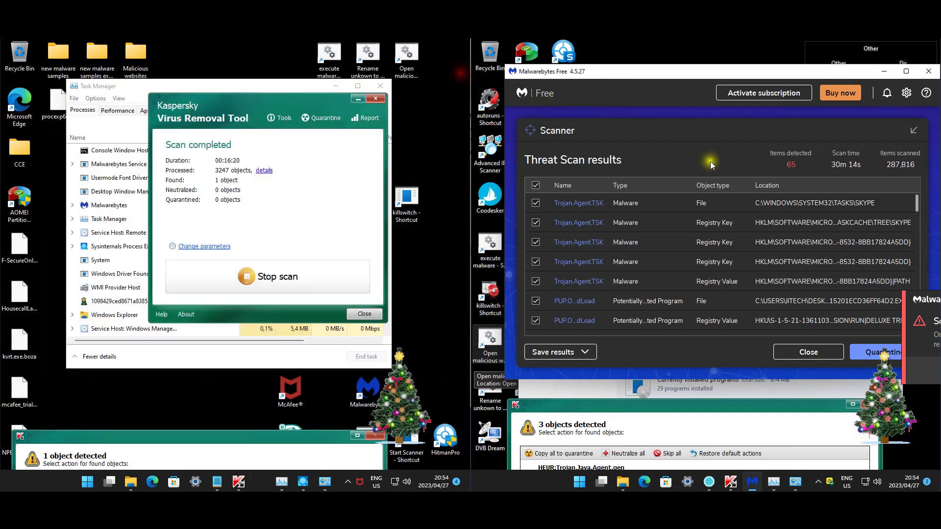
Sort the Malwarebytes threat list on the Norton machine by location and examine all detections down to the last registry entry
left_click(770, 186)
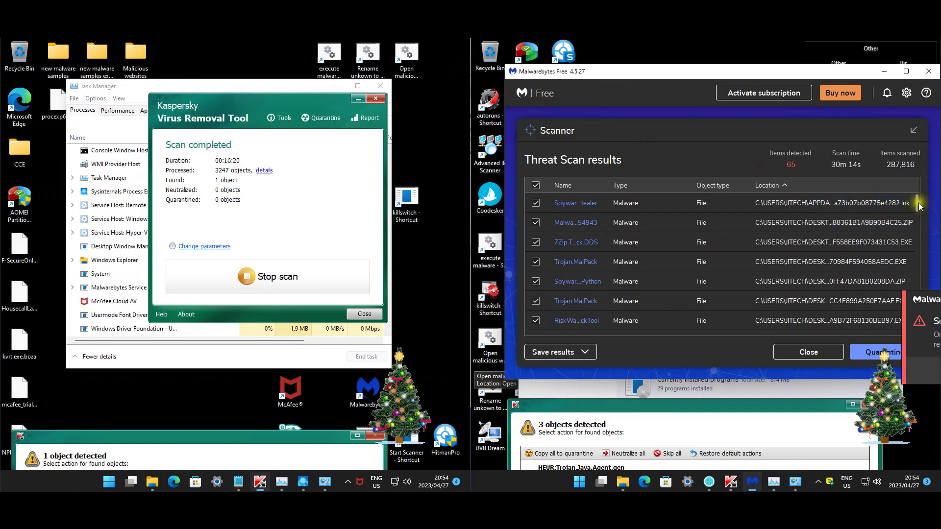
scroll(832, 270, "down", 3)
scroll(823, 264, "down", 5)
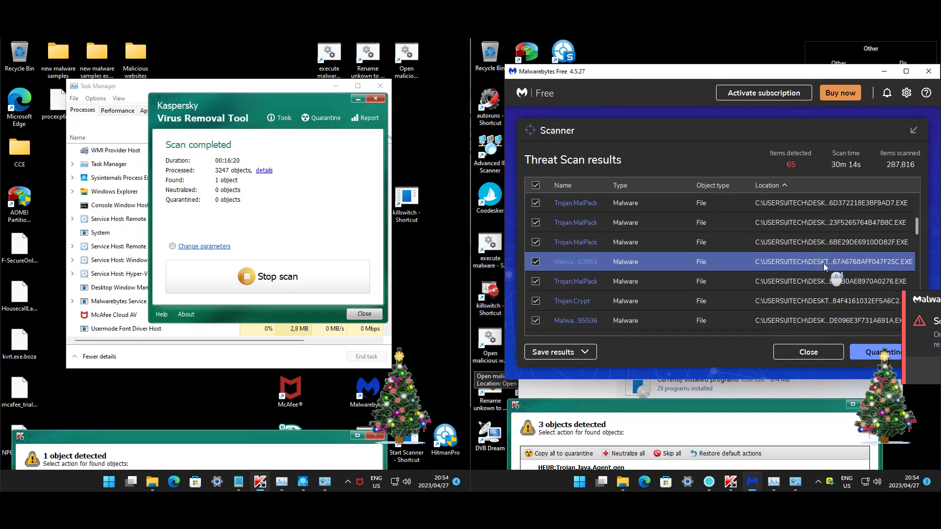
scroll(824, 265, "down", 5)
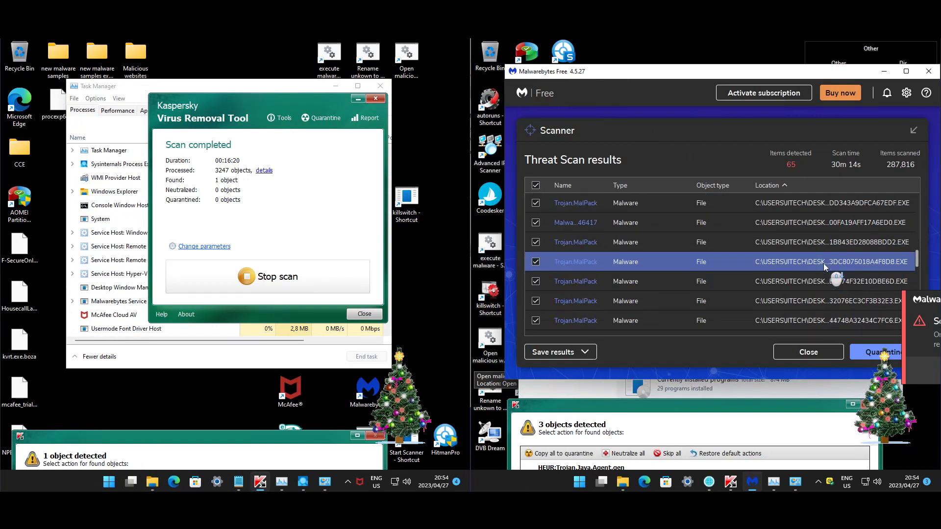
scroll(823, 263, "down", 5)
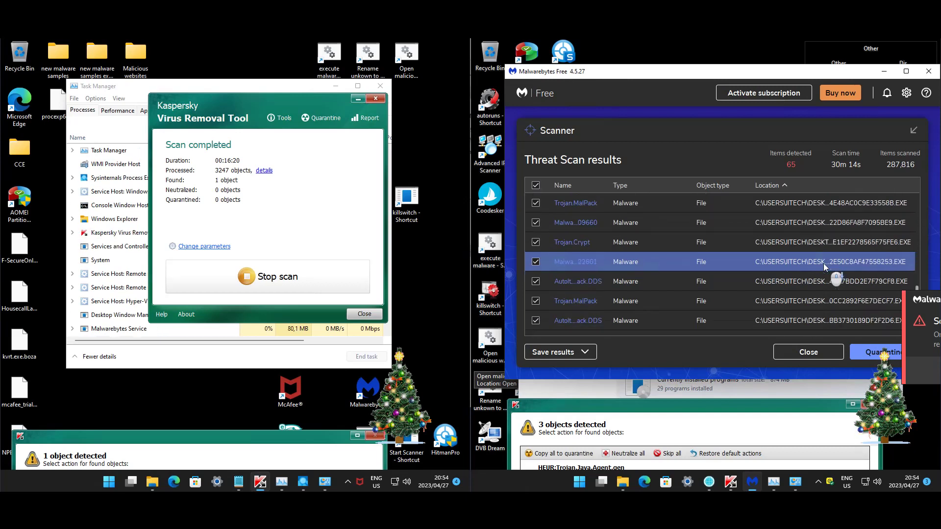
scroll(823, 263, "down", 3)
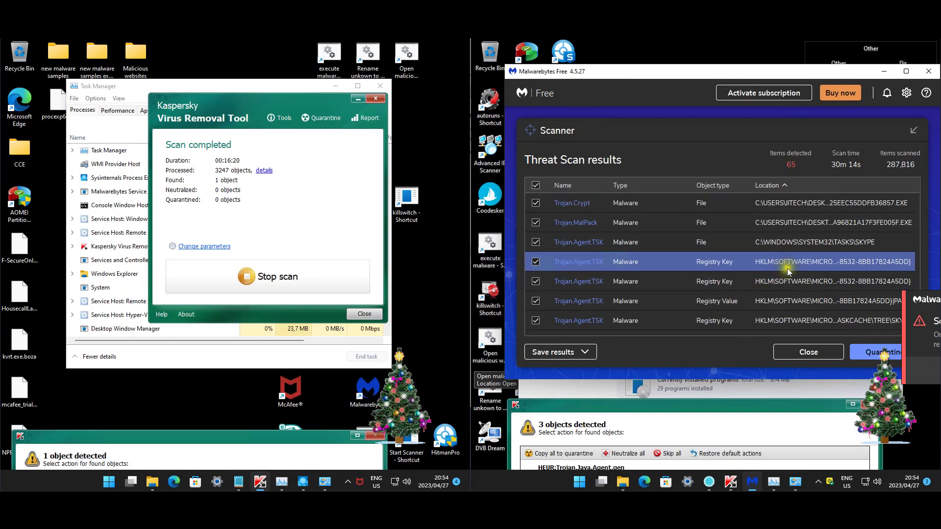
scroll(783, 270, "down", 2)
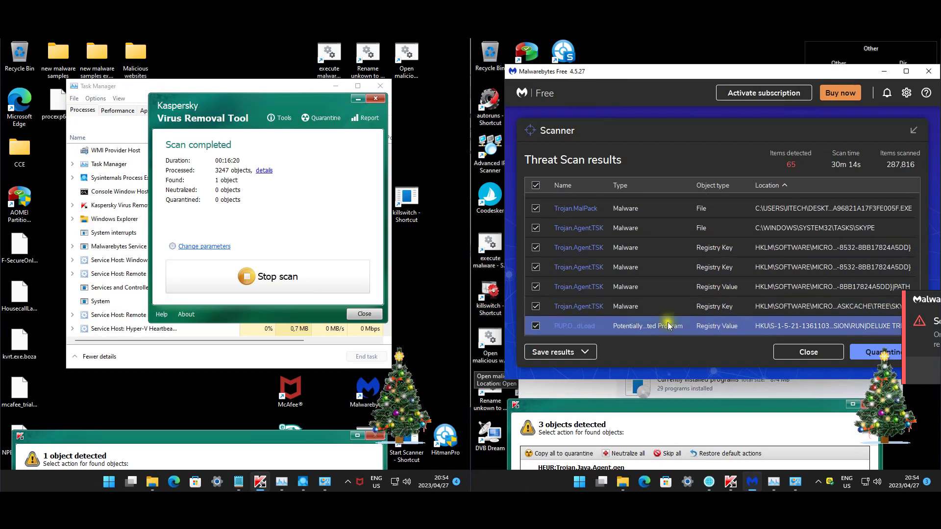
Close the Malwarebytes scan results on the Norton machine without quarantining anything and exit Malwarebytes
left_click(816, 353)
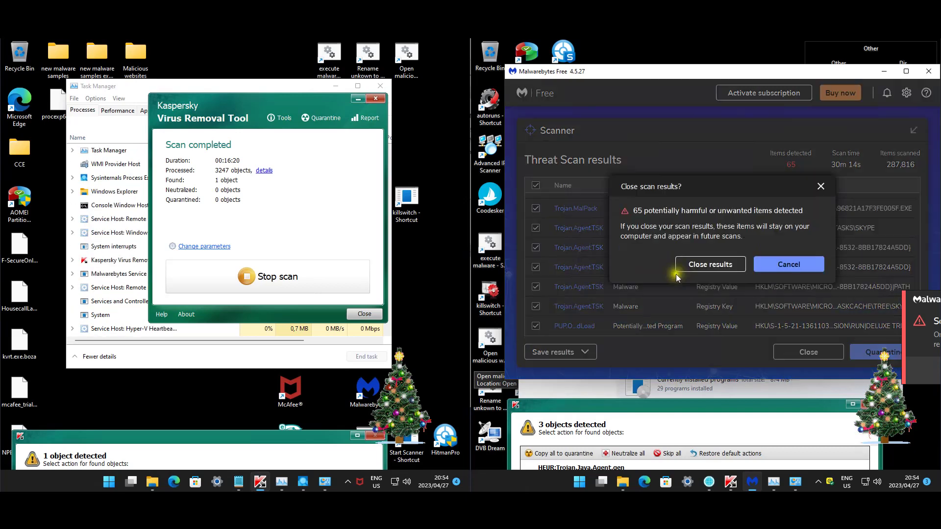
left_click(690, 269)
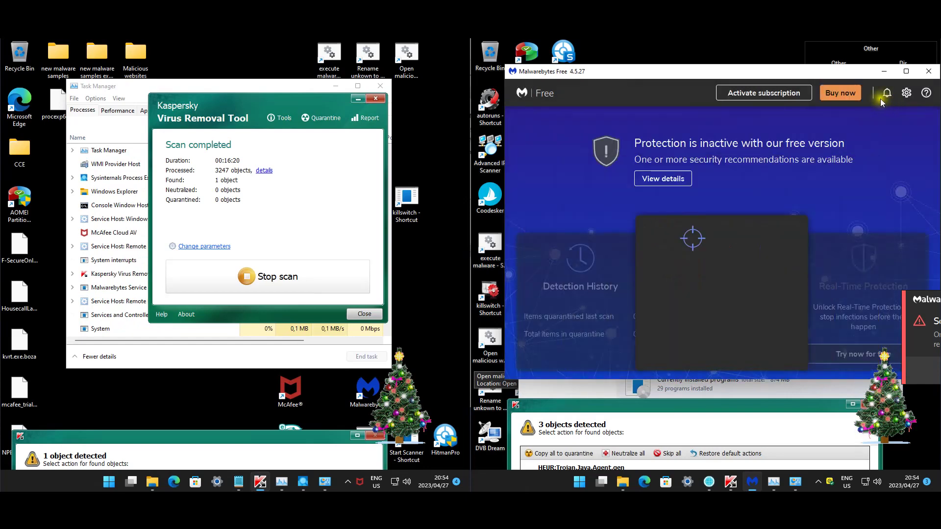
left_click(933, 72)
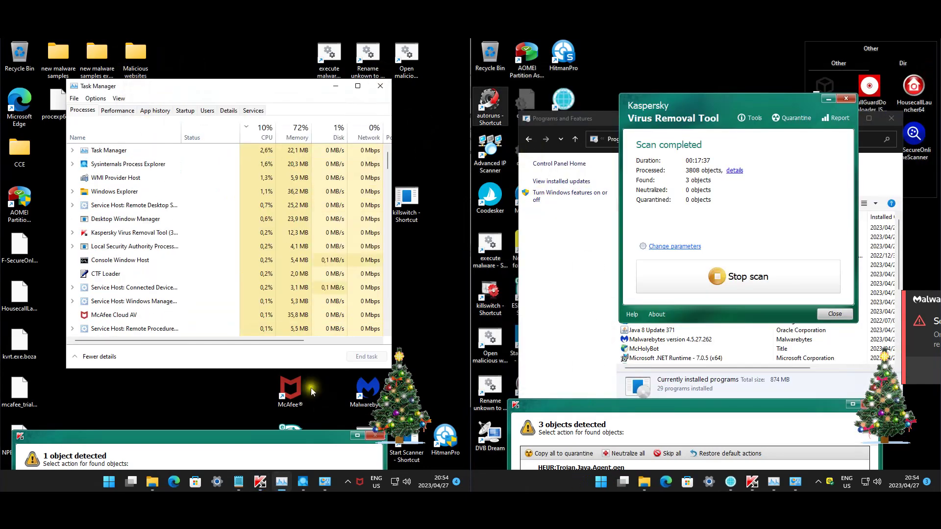
Show the VirusTotal column of Process Explorer on the McAfee machine, and check the Recycle Bin on the Norton machine
left_click(302, 481)
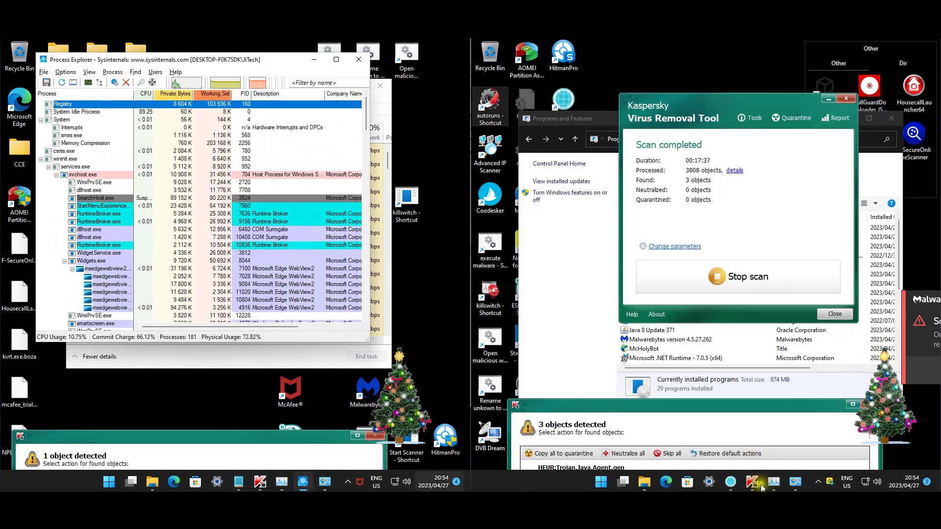
left_click(581, 253)
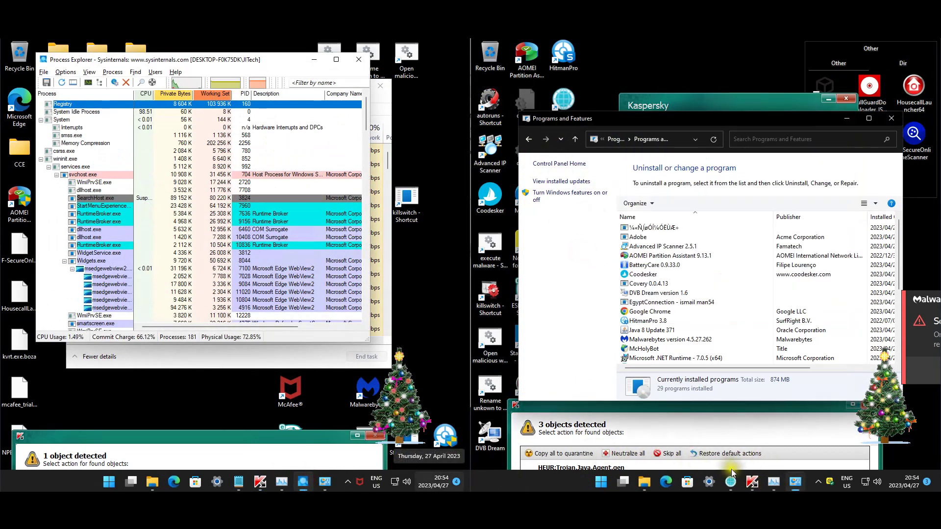
left_click(610, 58)
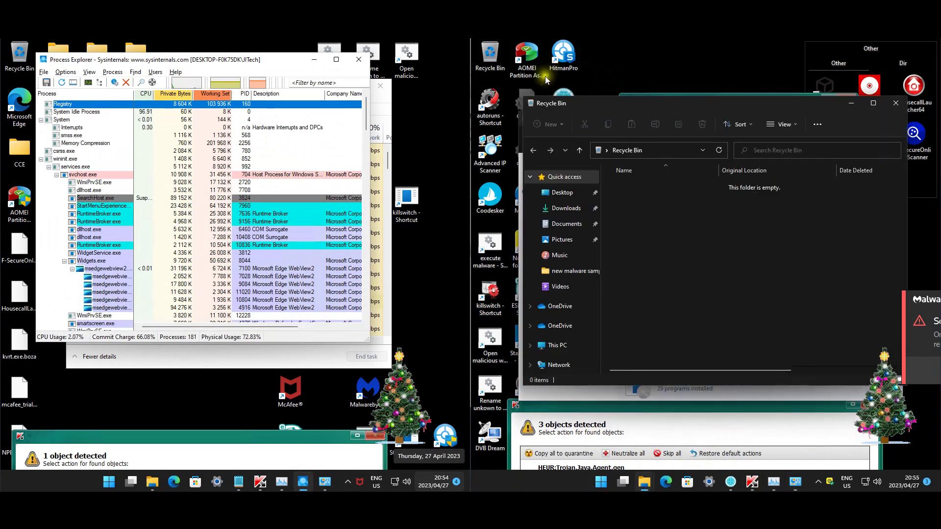
left_click(692, 65)
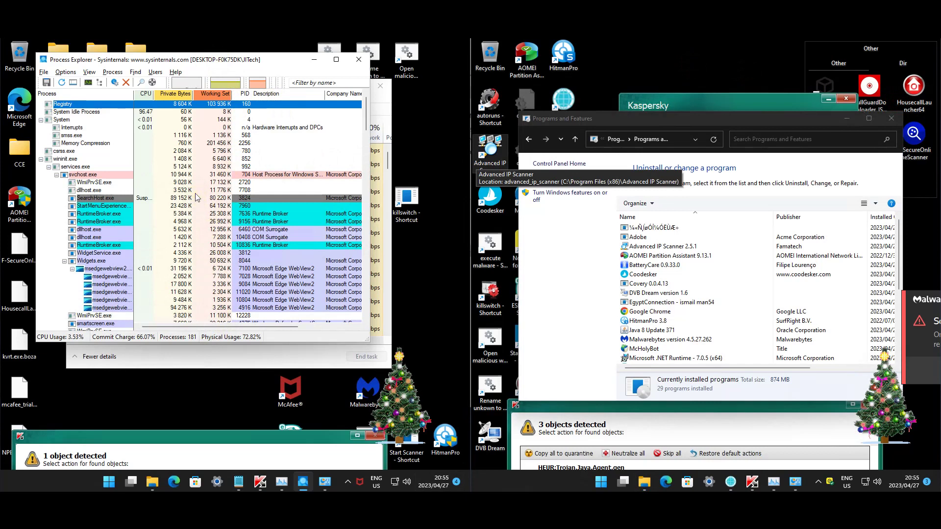
left_click(310, 325)
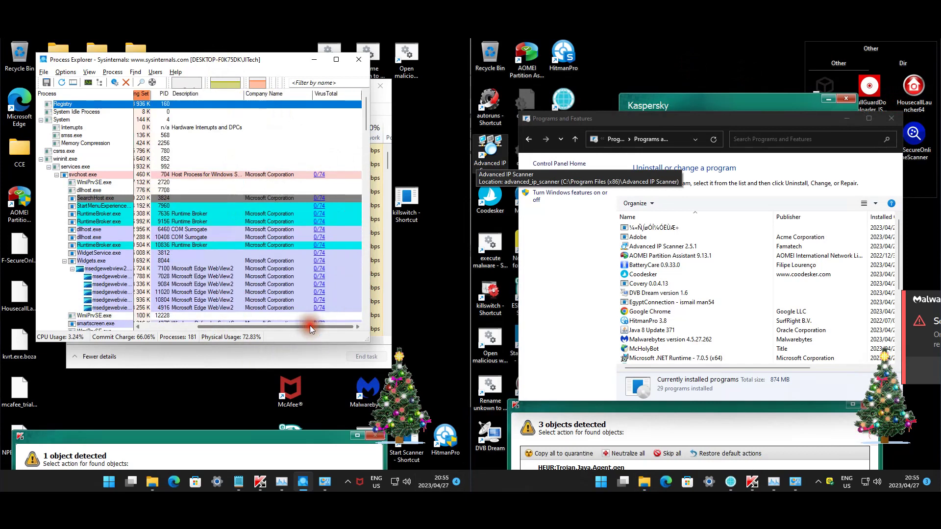
left_click_drag(369, 117, 366, 165)
Clear the open windows off both desktops and copy procexp64 from the McAfee machine to the Norton desktop, replacing the existing file
left_click(842, 122)
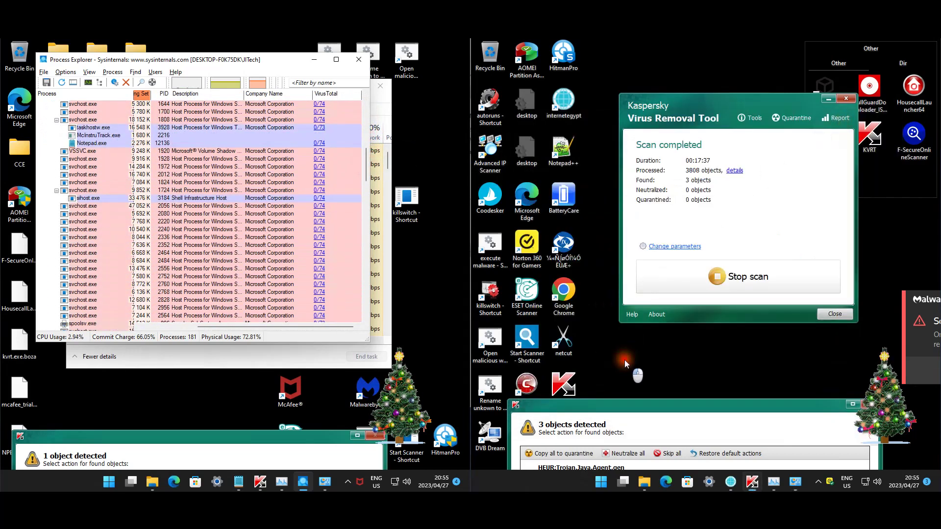
left_click_drag(641, 409, 758, 418)
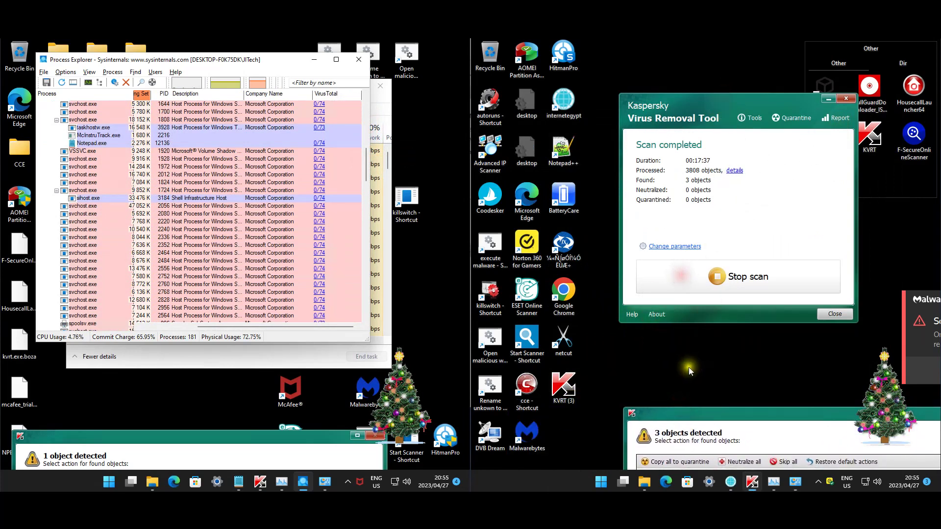
left_click(149, 391)
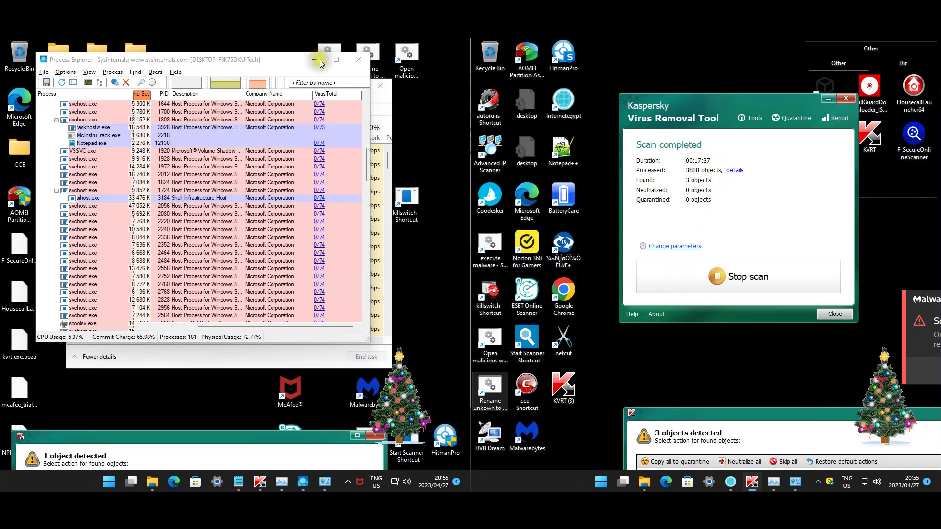
left_click(321, 62)
left_click(333, 86)
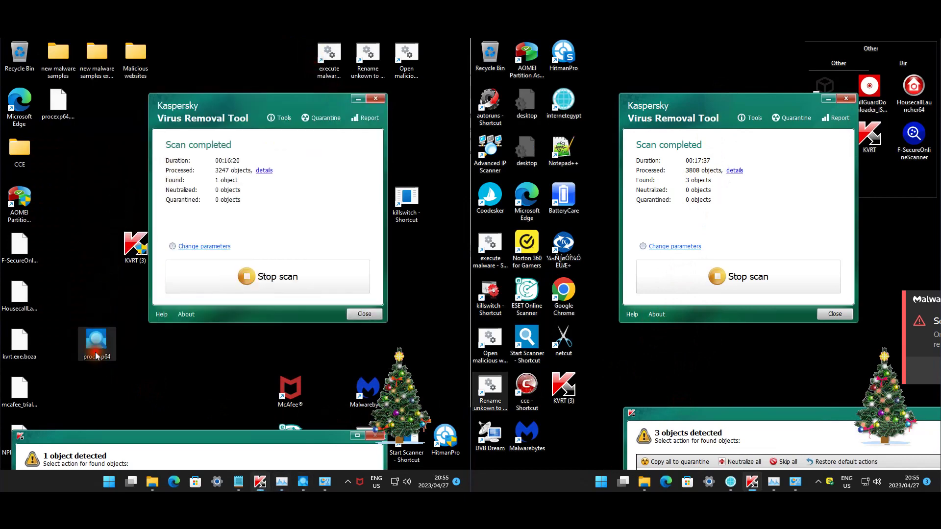
left_click(635, 376)
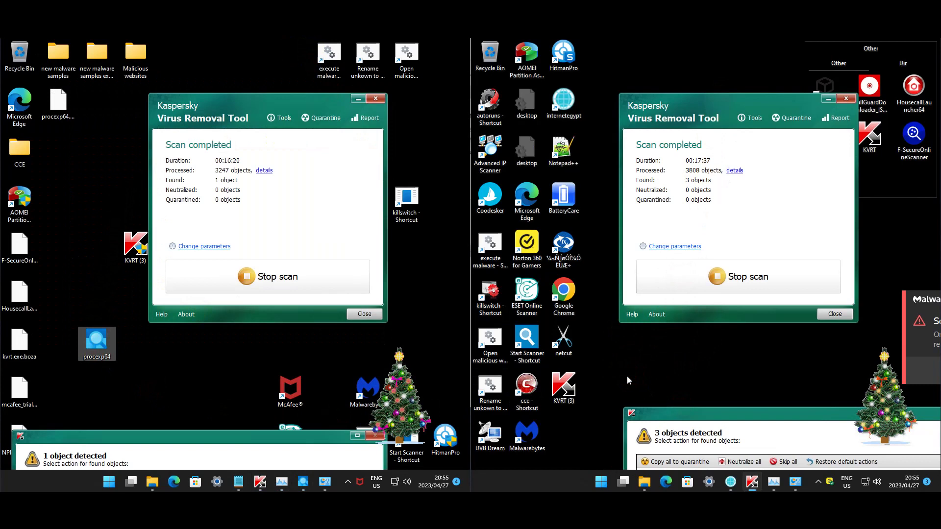
key("ctrl+v")
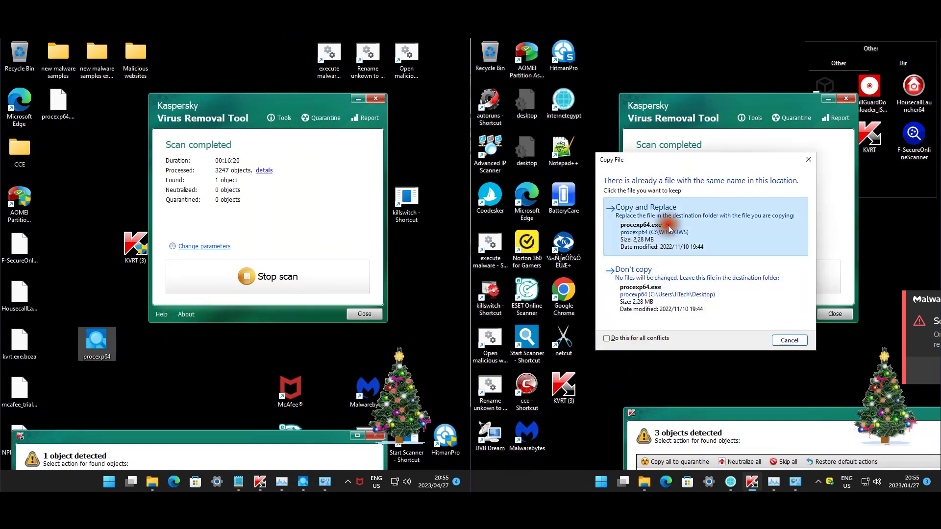
left_click(669, 225)
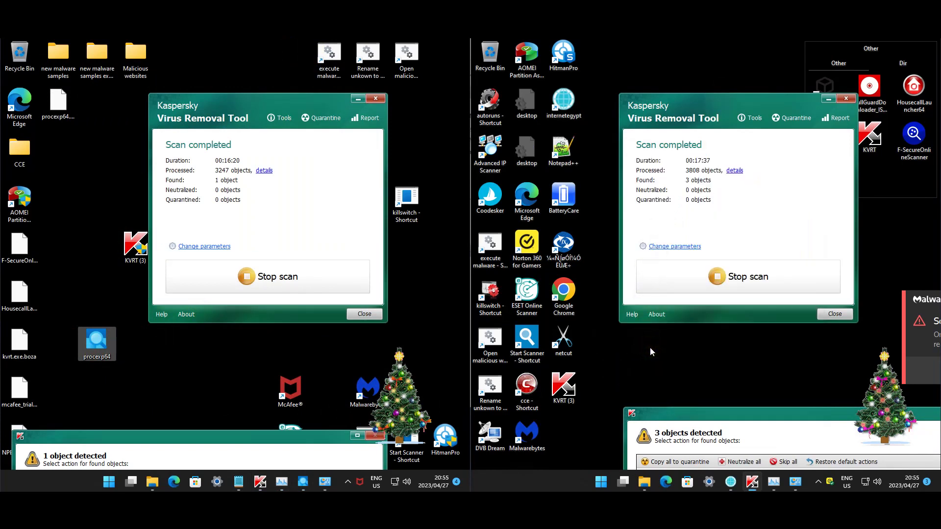
left_click(765, 158)
left_click(702, 370)
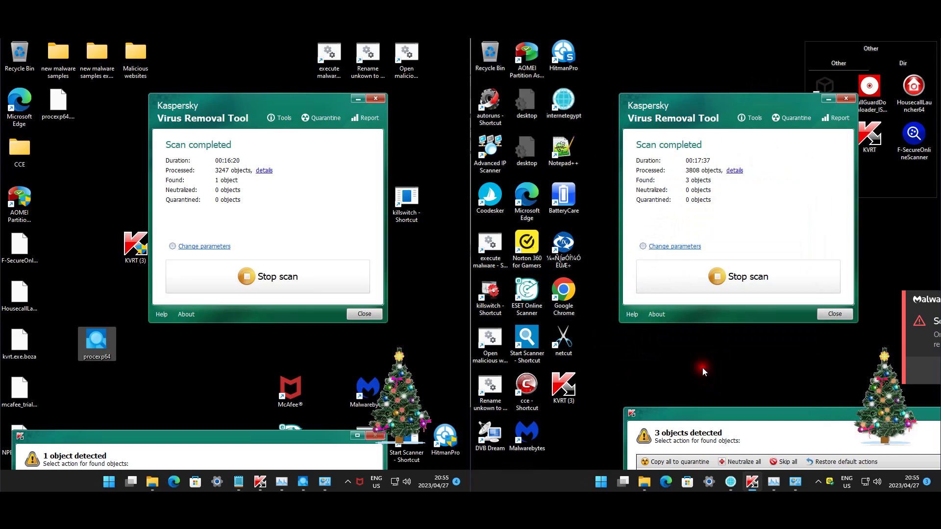
Examine the VirusTotal scores of the running processes in Process Explorer on the McAfee machine down to the last process
left_click(303, 482)
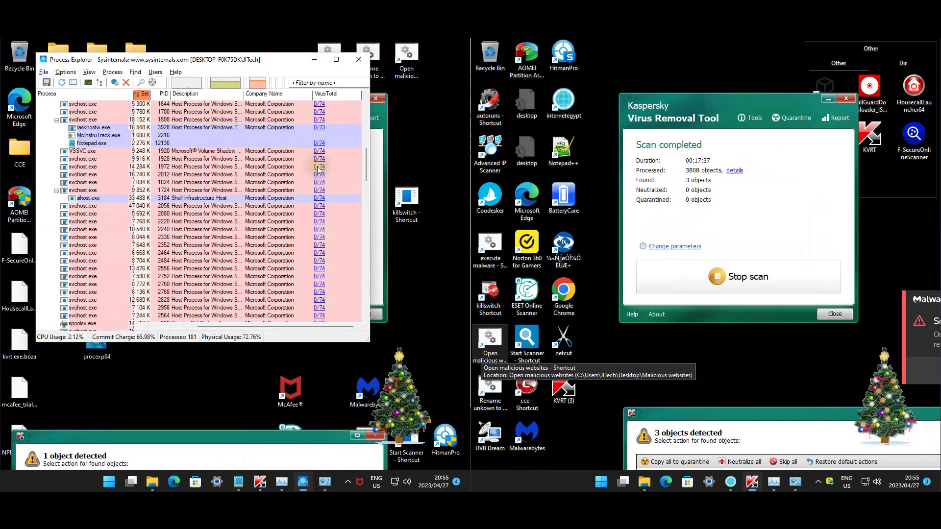
left_click_drag(365, 160, 355, 266)
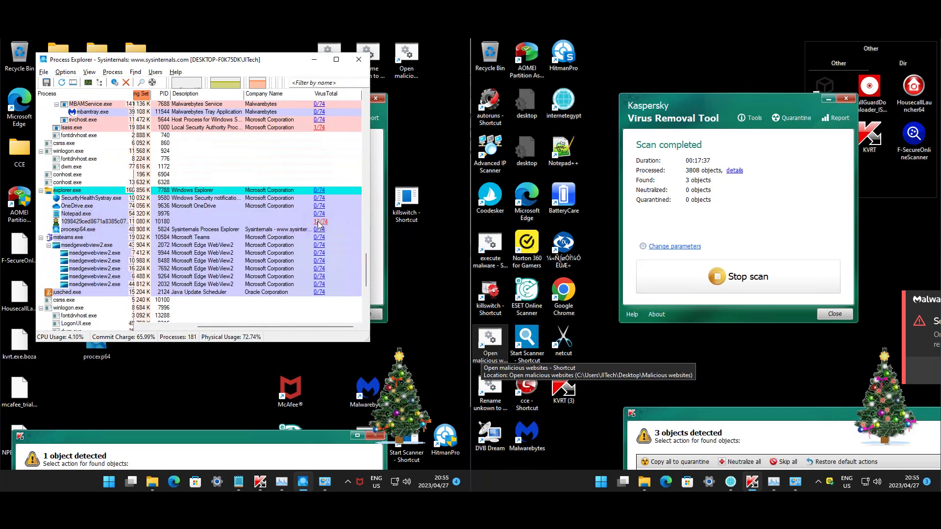
left_click_drag(367, 262, 369, 297)
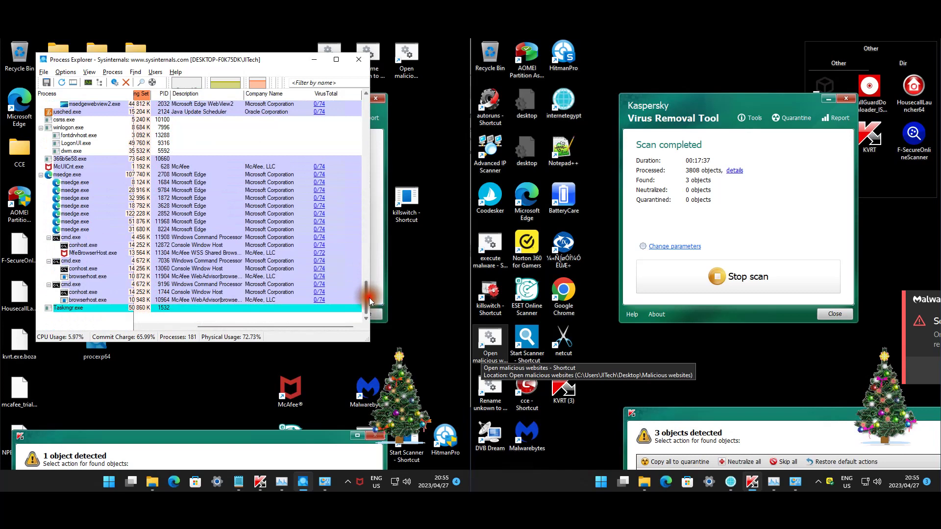
left_click(422, 228)
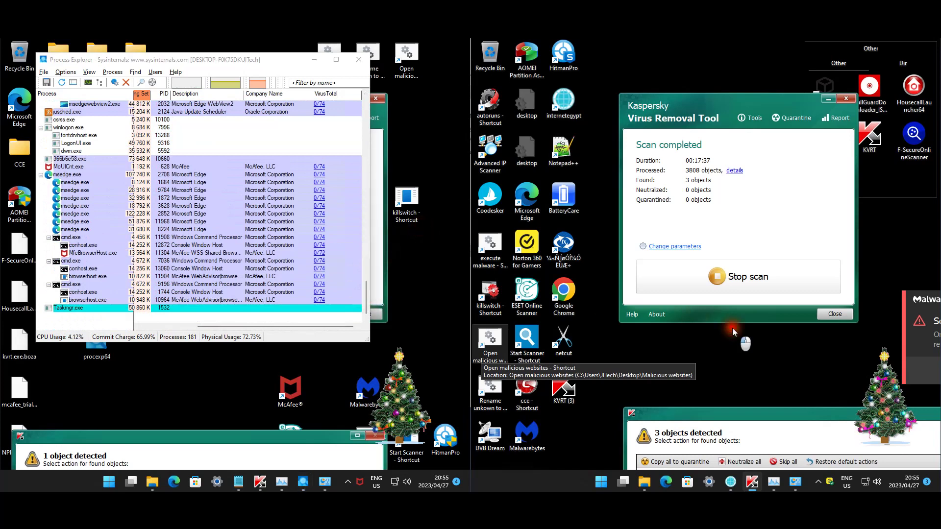
Bring up Process Explorer on the Norton machine from its desktop, and close Process Explorer on the McAfee machine
left_click(938, 486)
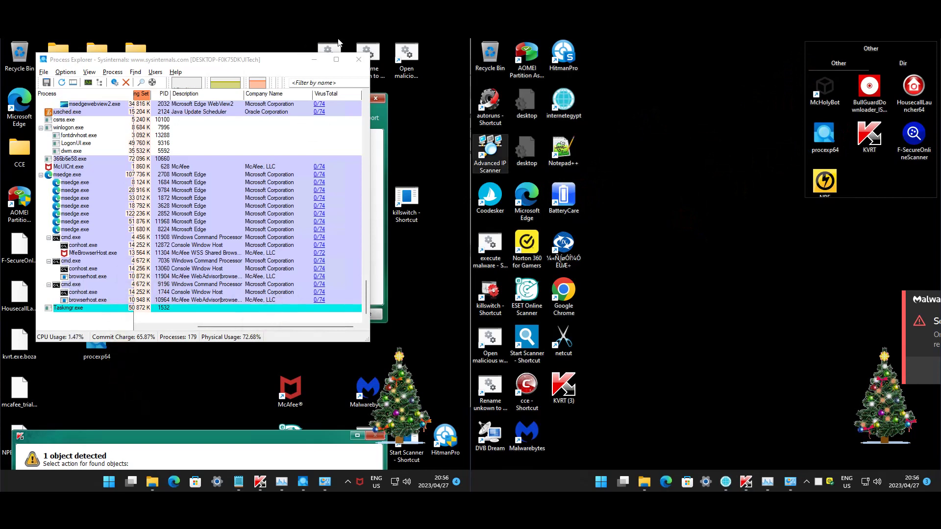
left_click(358, 59)
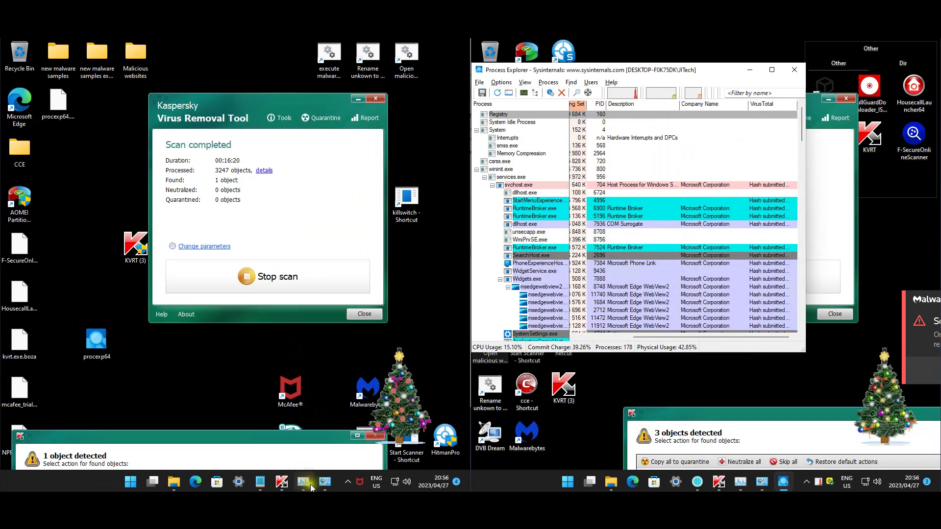
Check the startup items in Task Manager on the McAfee machine and close Task Manager
left_click(307, 484)
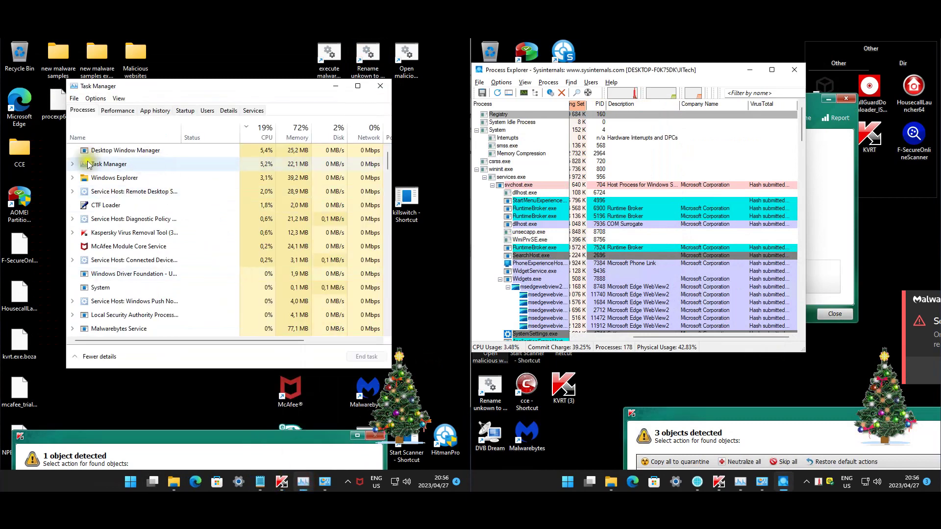
left_click(184, 111)
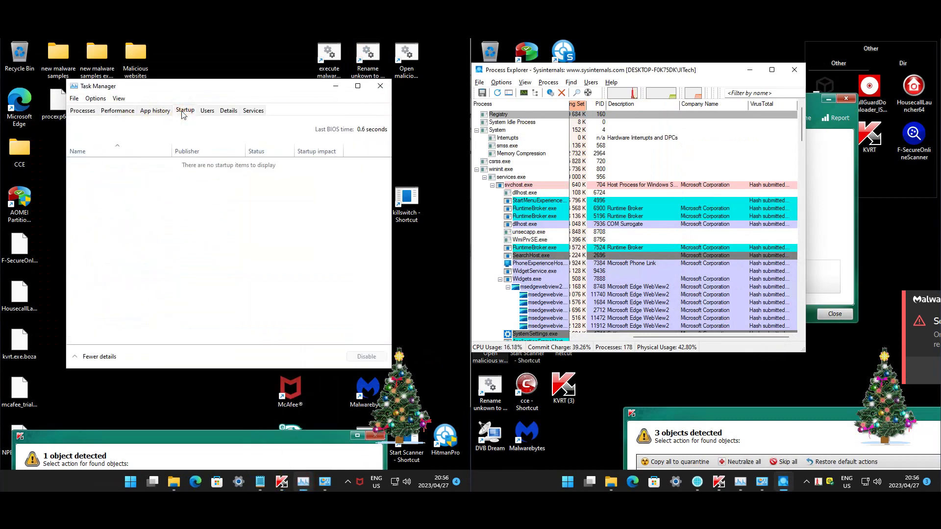
left_click(207, 111)
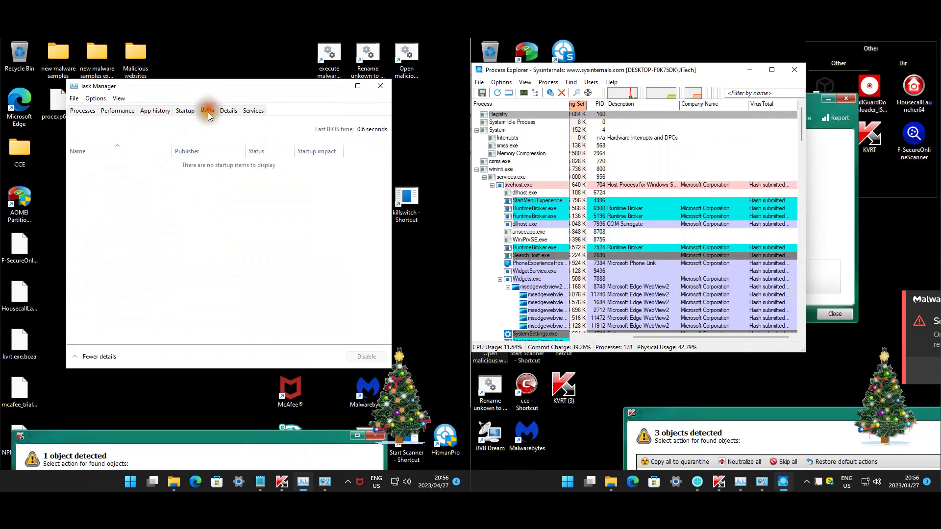
left_click(381, 87)
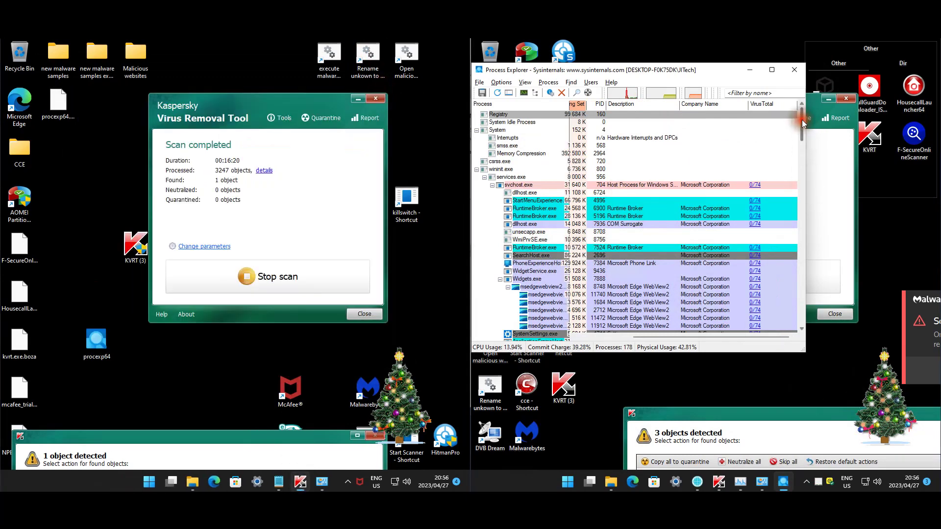
Review the process scores in Process Explorer on the Norton machine, and open the VirusTotal report for coodesker-x64.exe
left_click_drag(802, 120, 796, 293)
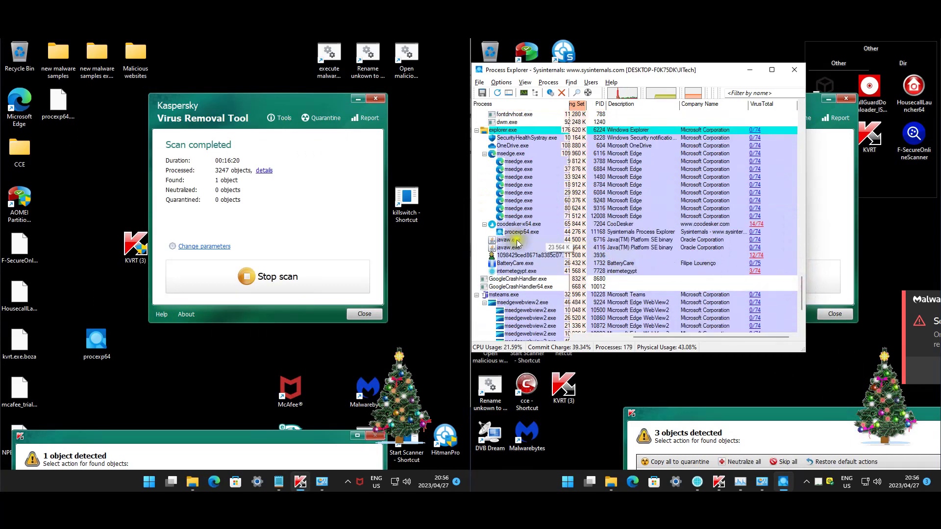
mouse_move(551, 235)
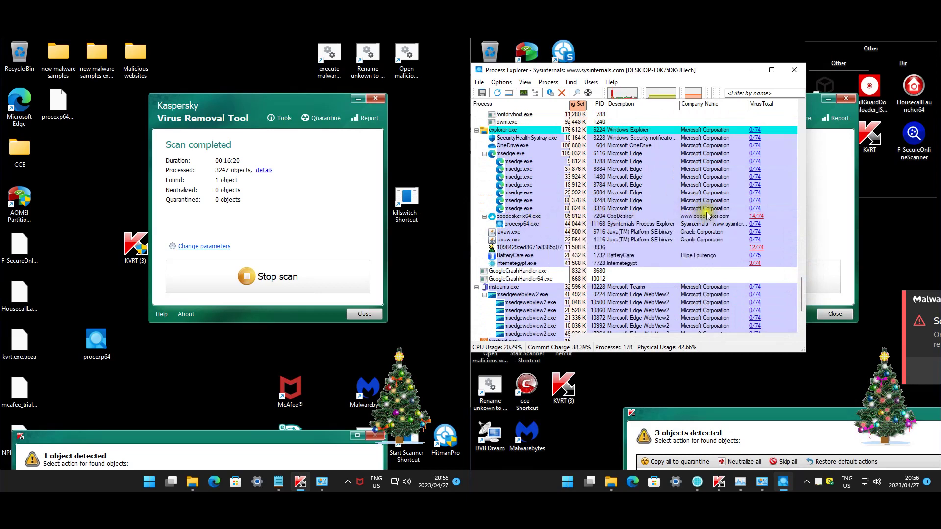
left_click(735, 85)
left_click(754, 216)
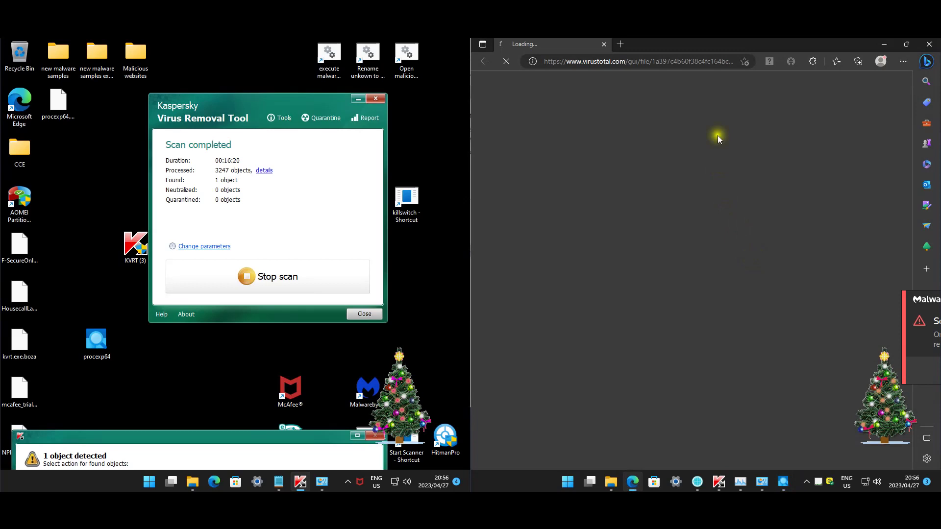
Return to Process Explorer on the Norton machine and open the VirusTotal report for internetegypt.exe
left_click(892, 44)
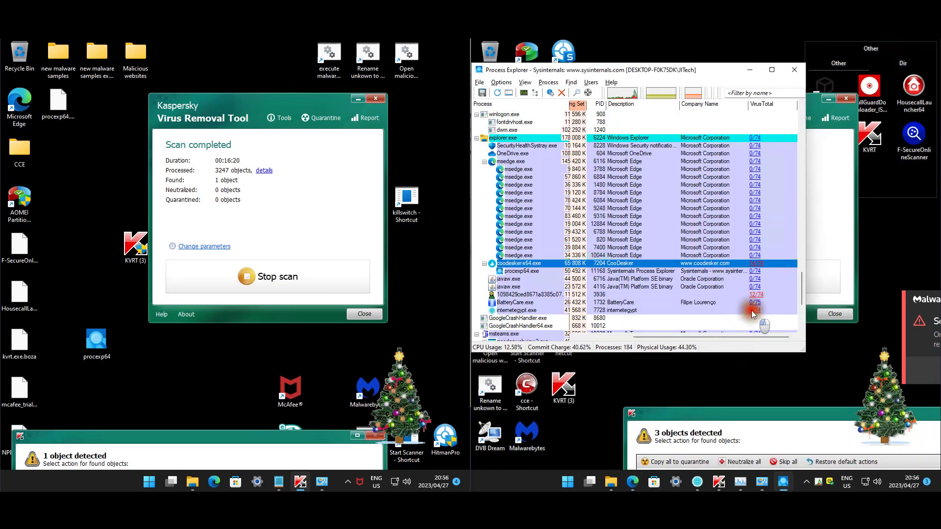
left_click(751, 310)
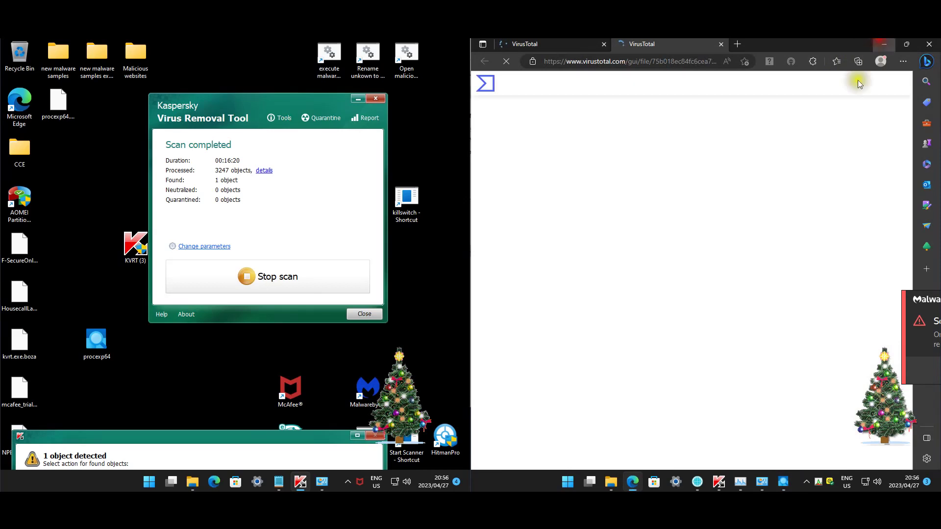
scroll(774, 291, "down", 6)
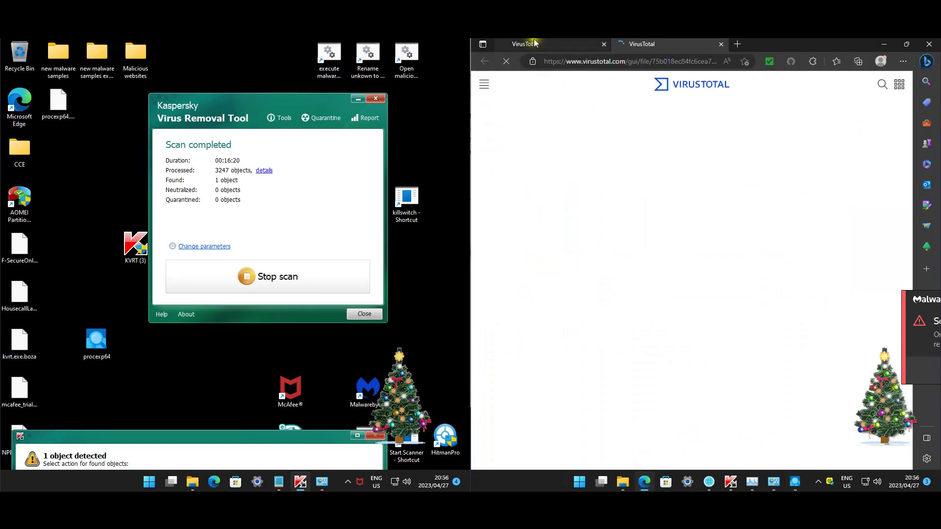
Examine the security vendors' detection names in the VirusTotal report for coodesker.exe, highlighting the QuickHeal result
left_click(534, 43)
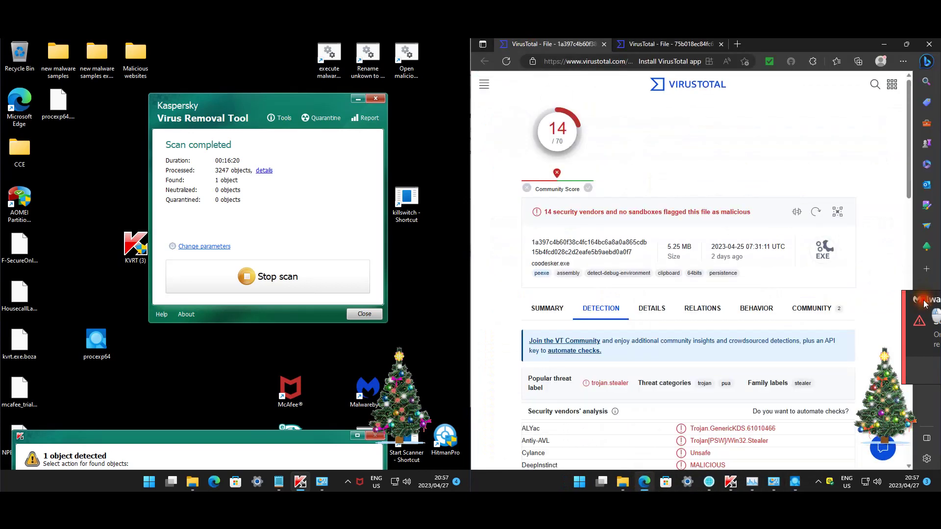
scroll(653, 340, "down", 3)
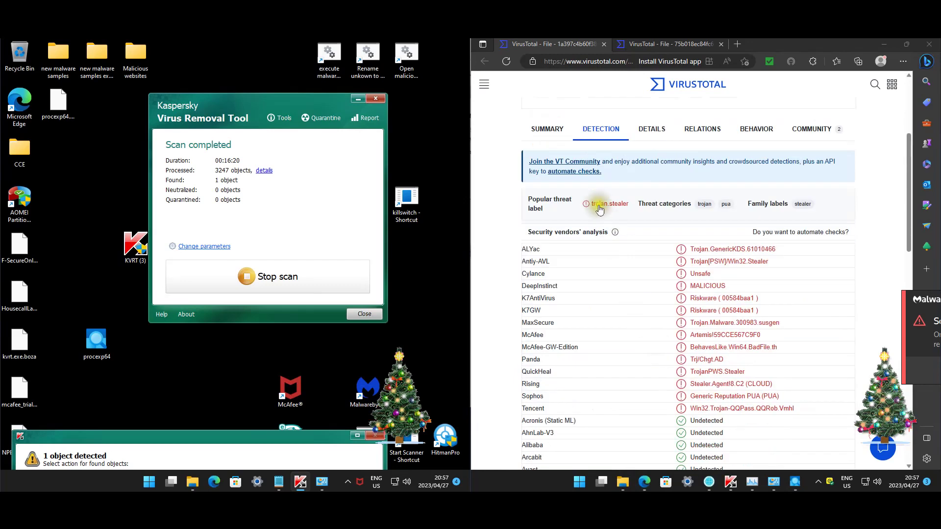
scroll(657, 245, "up", 3)
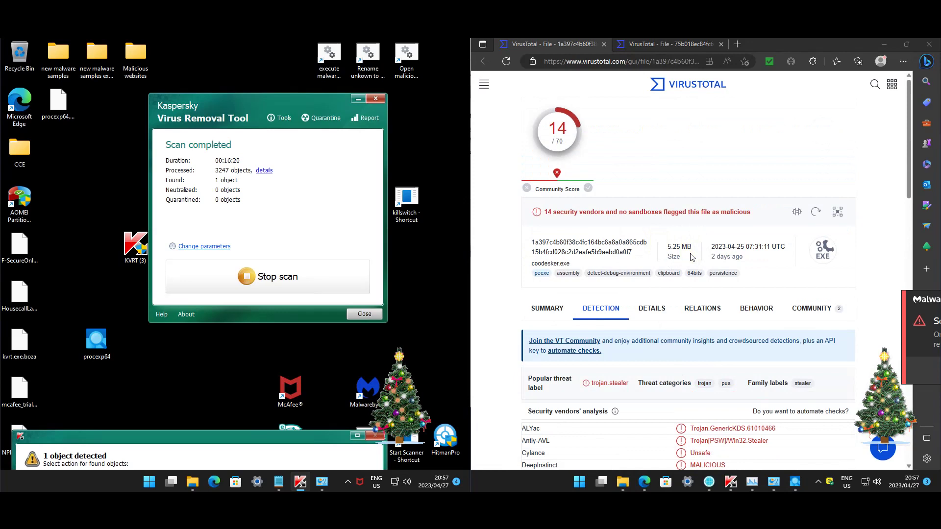
scroll(692, 256, "down", 2)
scroll(685, 329, "down", 2)
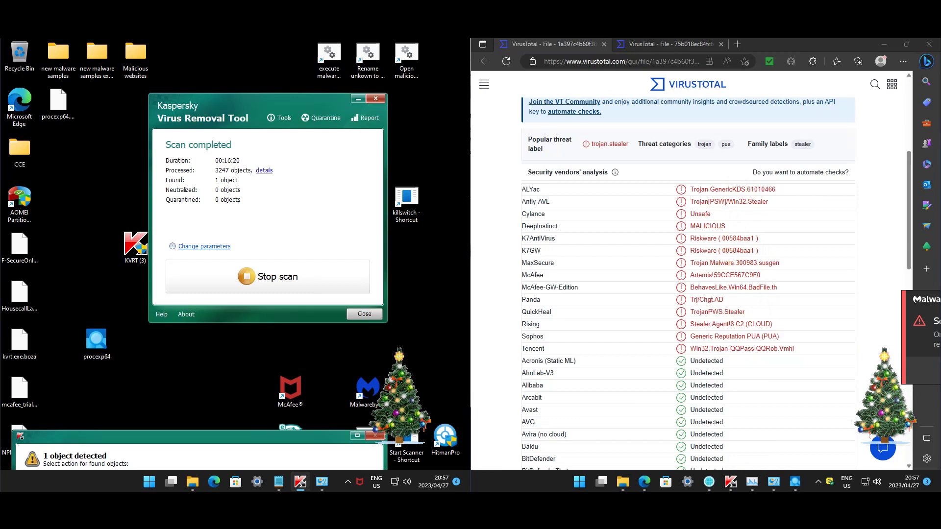
left_click_drag(745, 310, 689, 310)
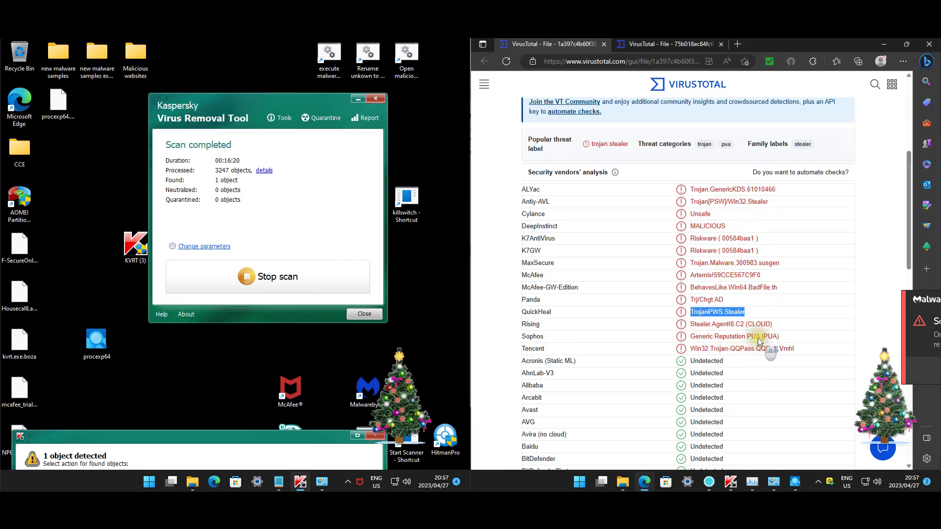
scroll(757, 337, "down", 5)
scroll(574, 285, "up", 2)
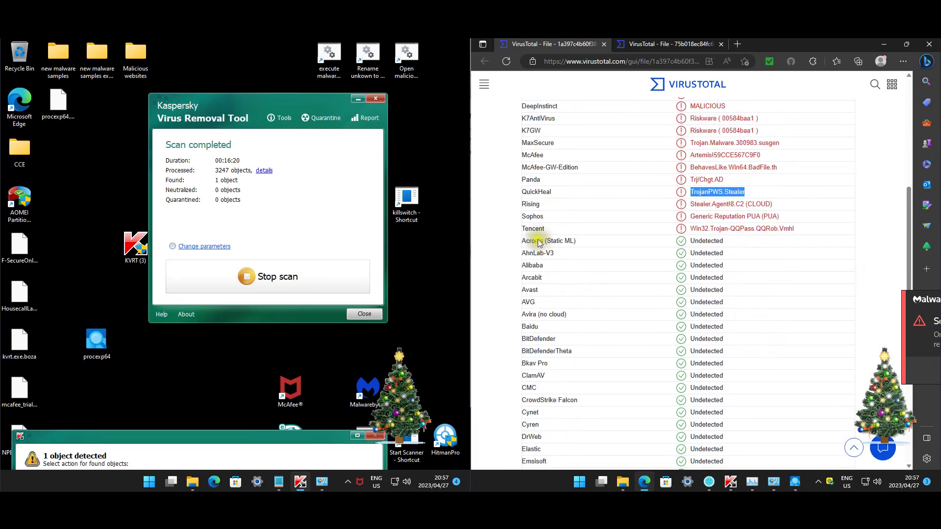
scroll(535, 208, "up", 3)
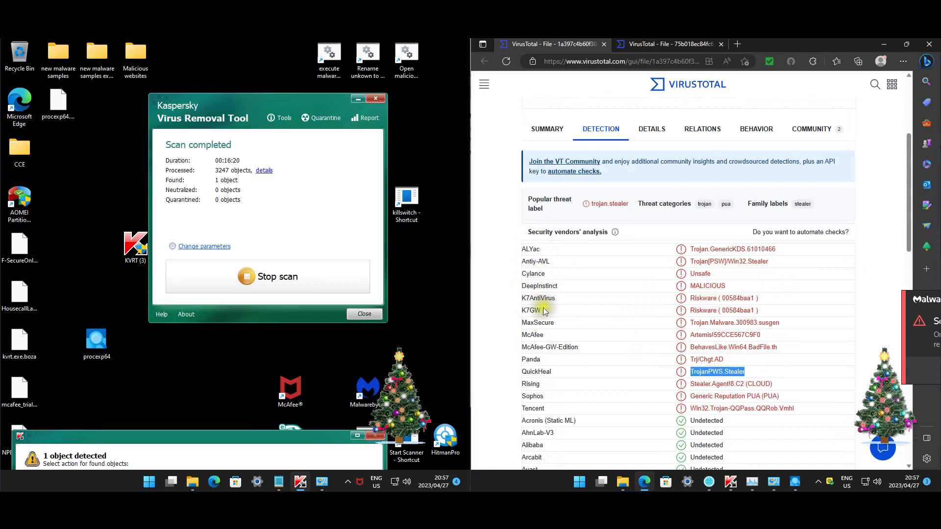
Compare the VirusTotal report for internetegypt.exe with the coodesker.exe report and review its security vendors' analysis
left_click(640, 44)
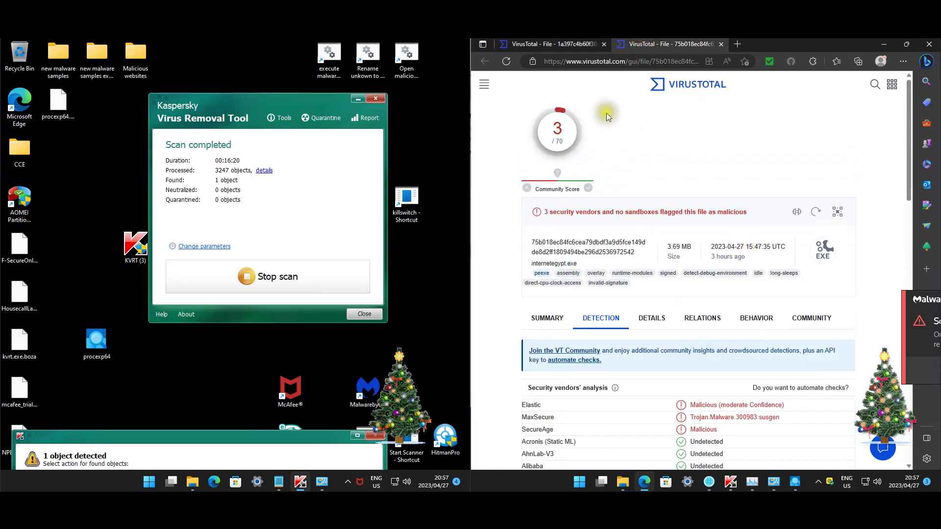
left_click(572, 47)
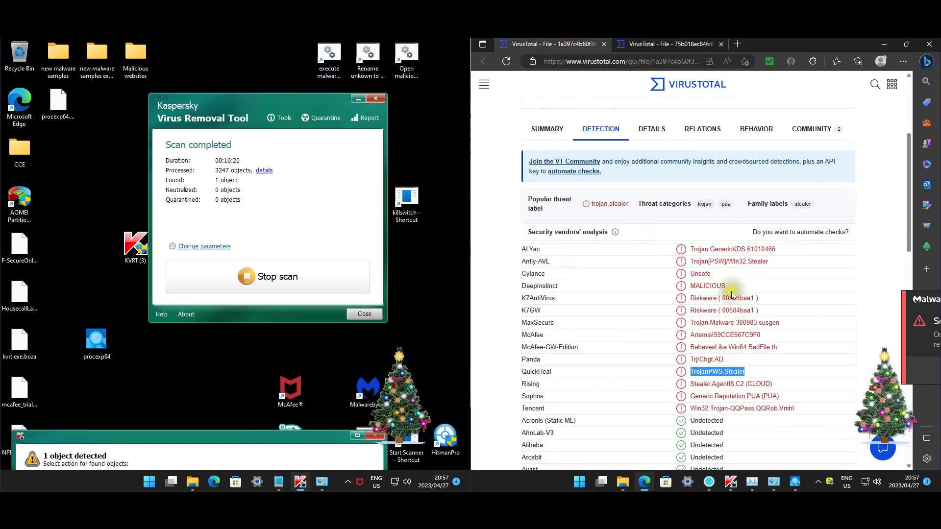
left_click(662, 44)
scroll(692, 214, "down", 3)
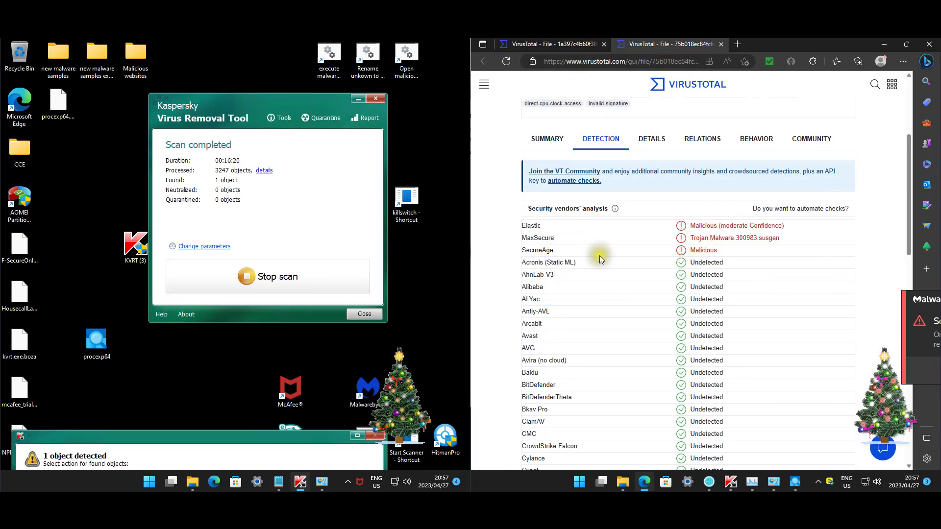
scroll(525, 325, "up", 2)
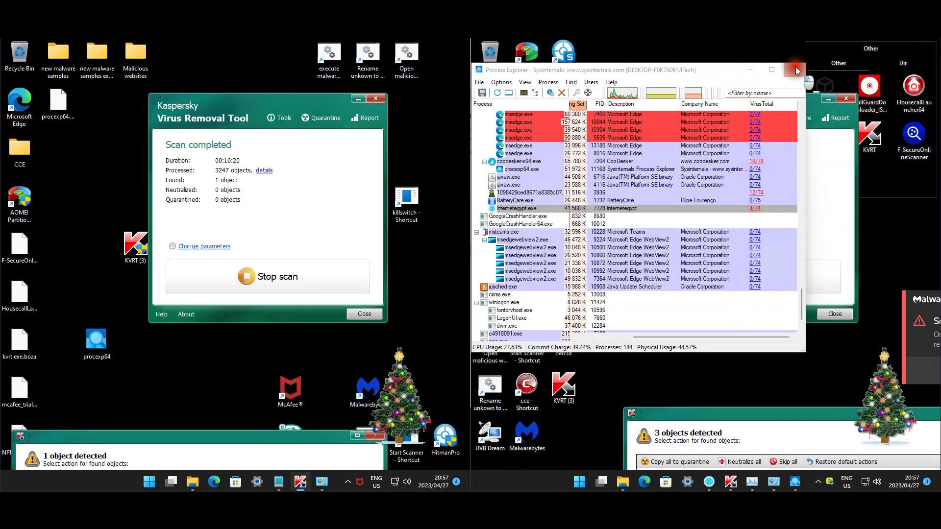
Close Process Explorer on the Norton machine and open File Explorer on both machines
left_click(794, 69)
left_click(643, 482)
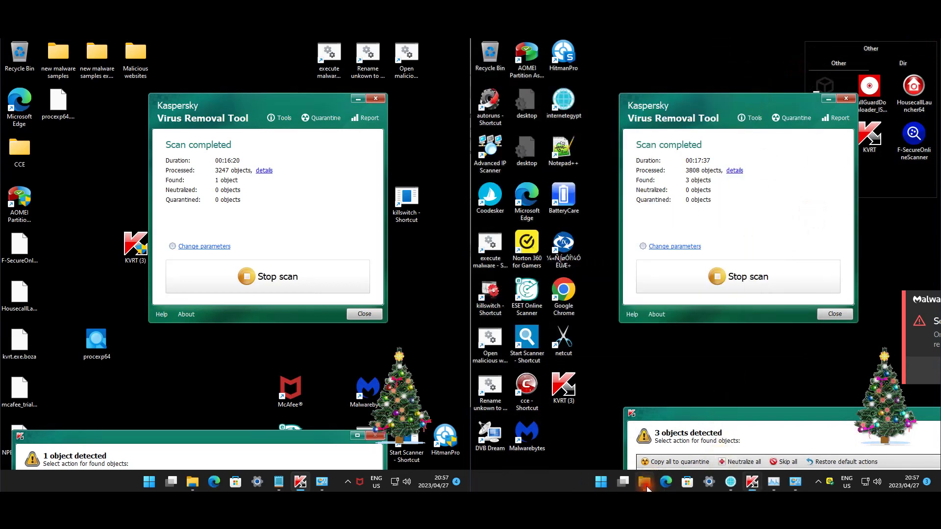
left_click(192, 482)
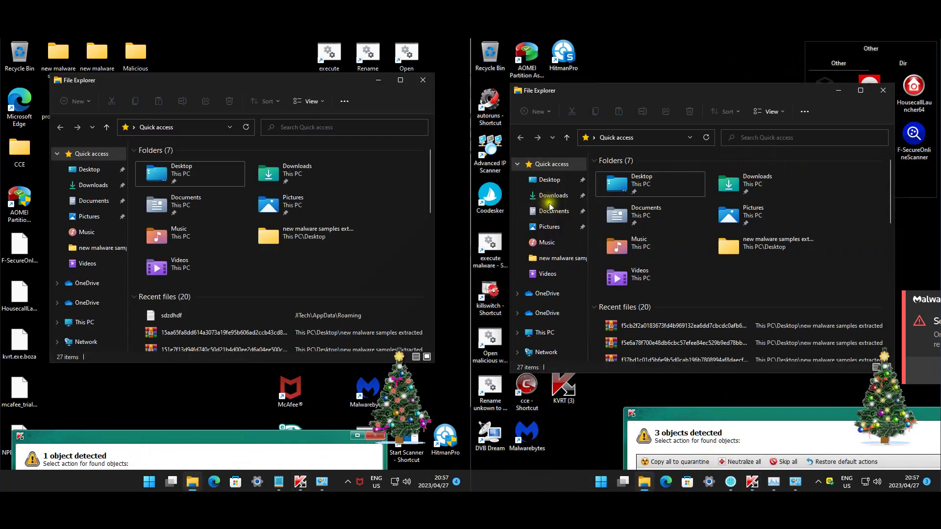
Check the files in Downloads, Documents and Pictures on the Norton machine, and close its File Explorer
left_click(548, 195)
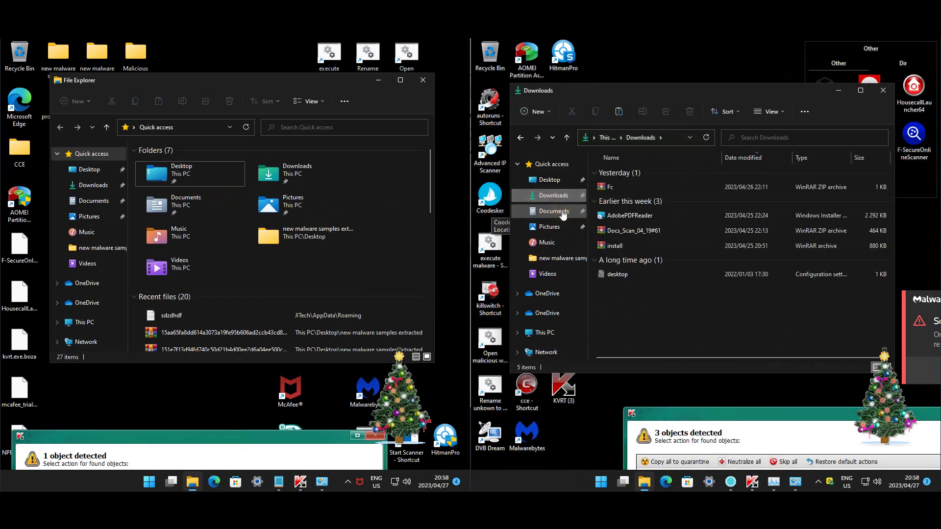
left_click(563, 212)
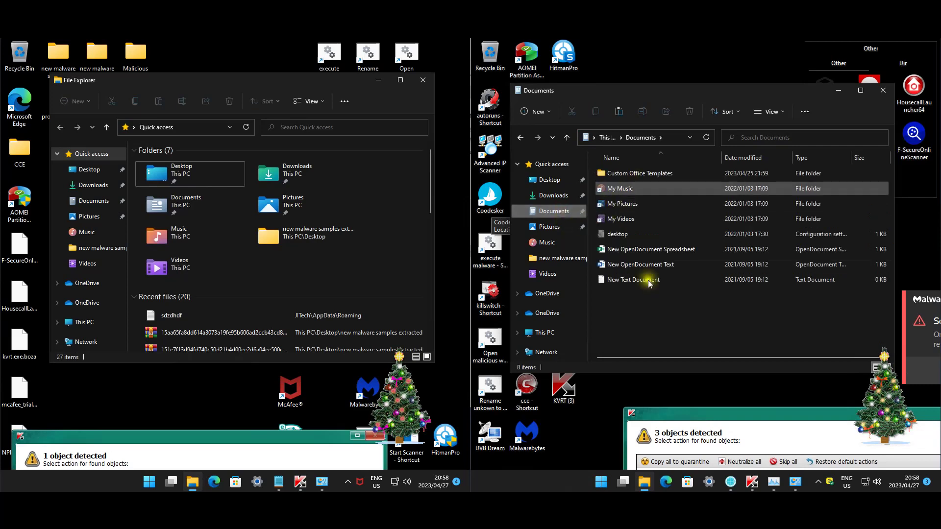
left_click_drag(655, 296, 642, 285)
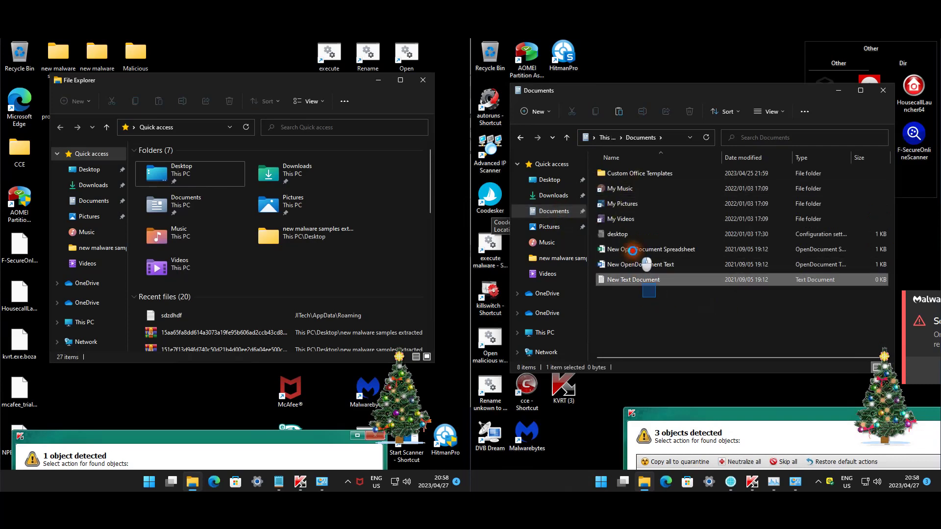
left_click(552, 227)
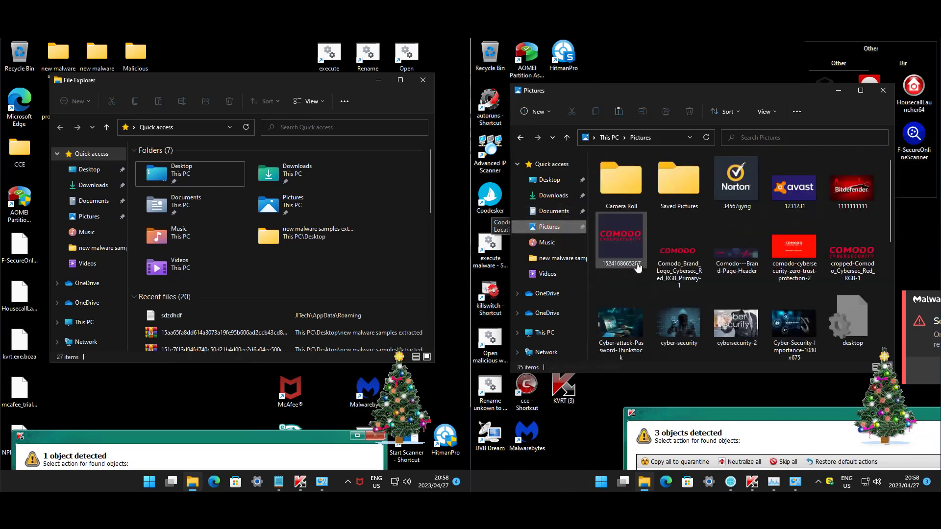
scroll(637, 267, "down", 5)
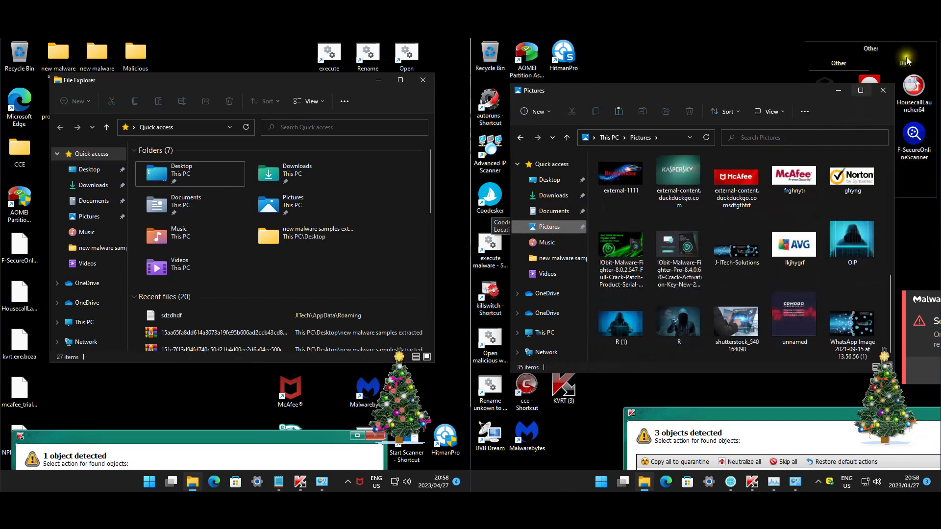
left_click(883, 90)
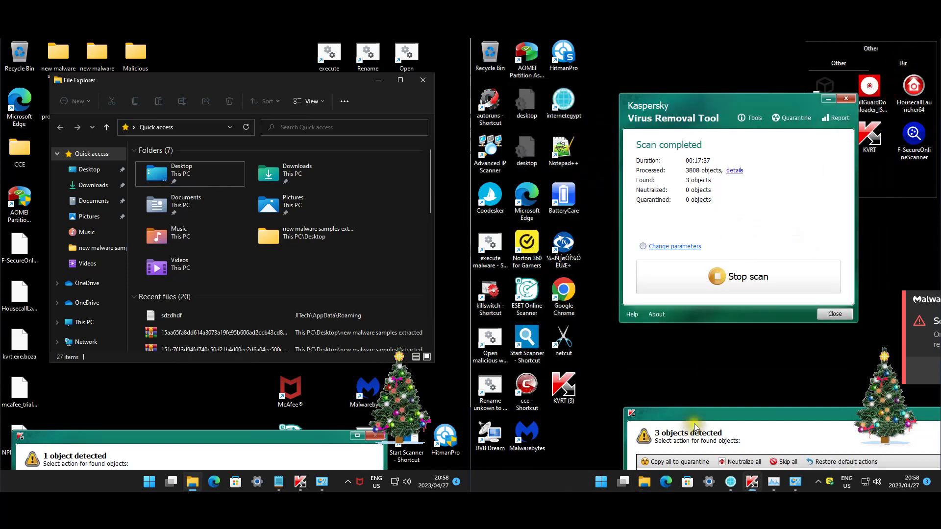
Review the startup items in Task Manager on the Norton machine, including BatteryCare and internetegypt, and close Task Manager
left_click(773, 482)
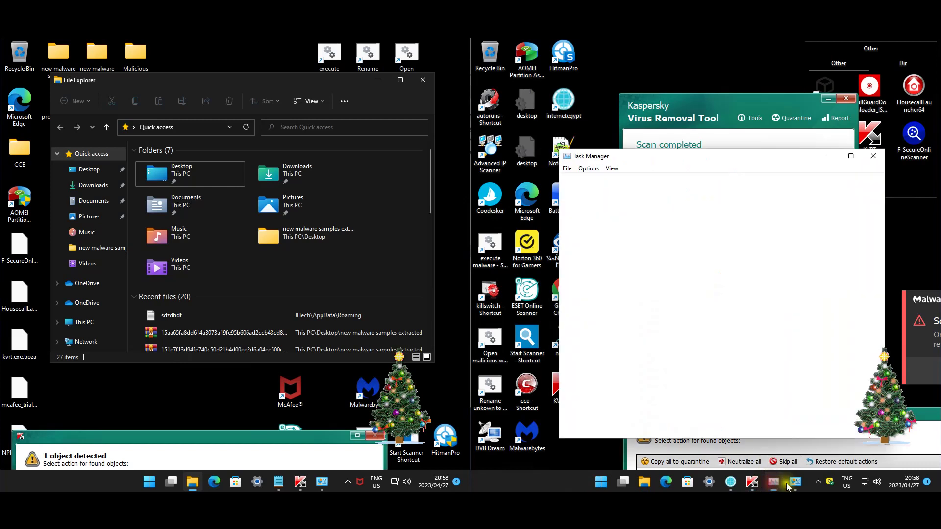
left_click_drag(646, 159, 615, 125)
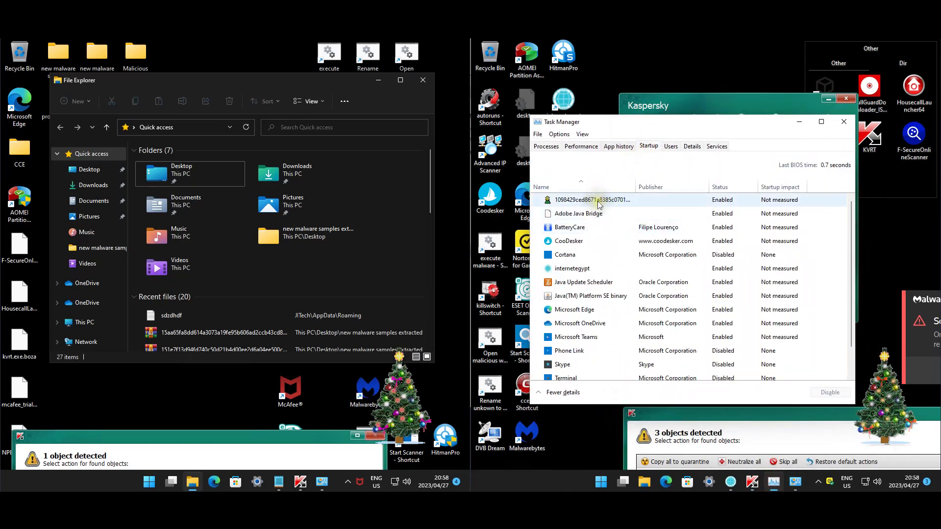
left_click(581, 200)
left_click(586, 216)
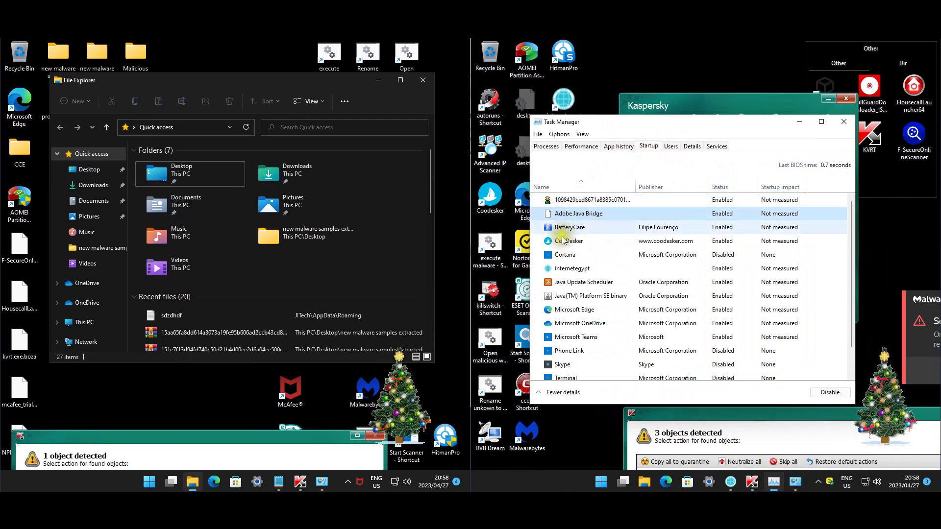
left_click(568, 227)
left_click(574, 272)
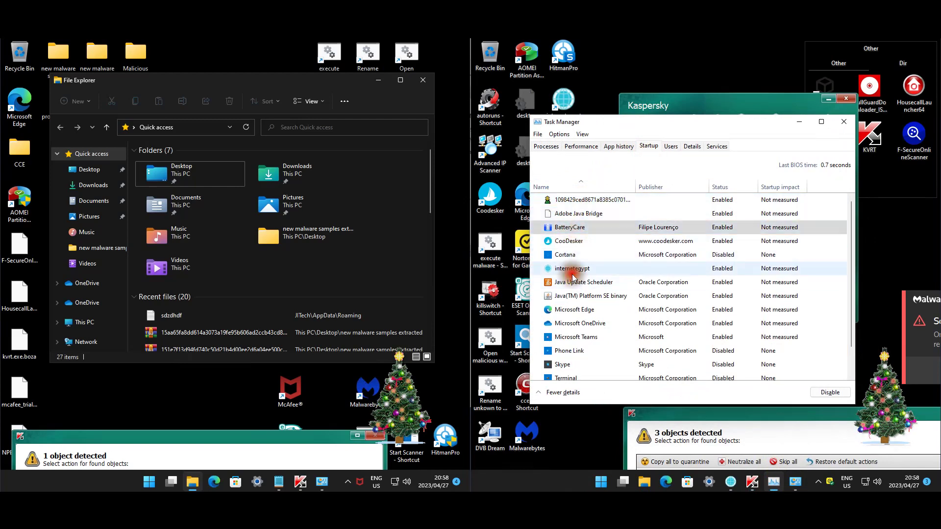
scroll(583, 289, "down", 1)
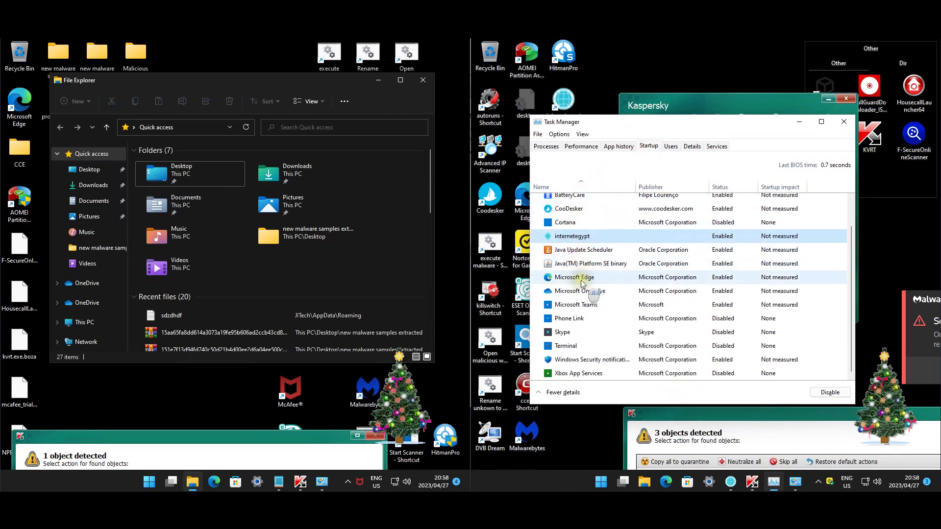
left_click(843, 122)
Bring up the window of the running internetegypt program on the Norton machine
left_click(750, 482)
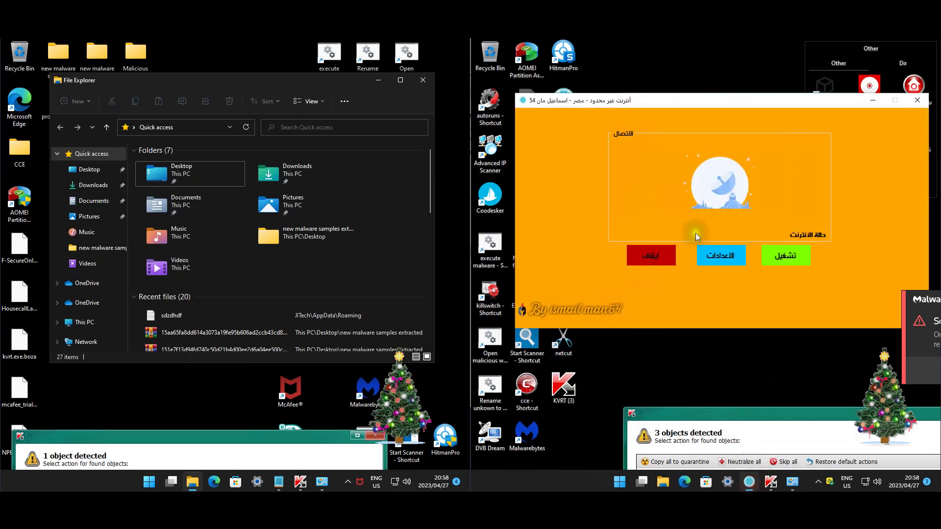